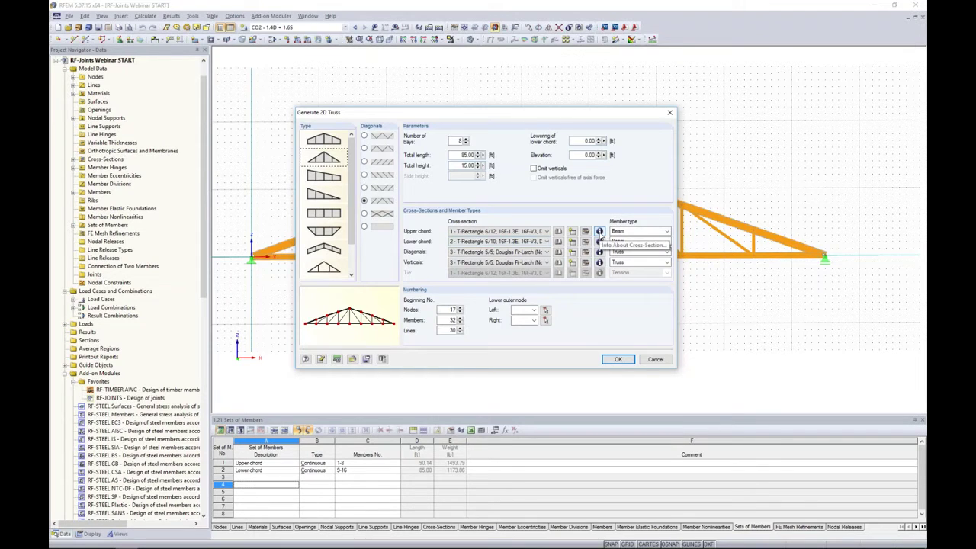
Review the cross-section properties assigned to the upper chord, lower chord and diagonals in the 2D truss generator
click(599, 232)
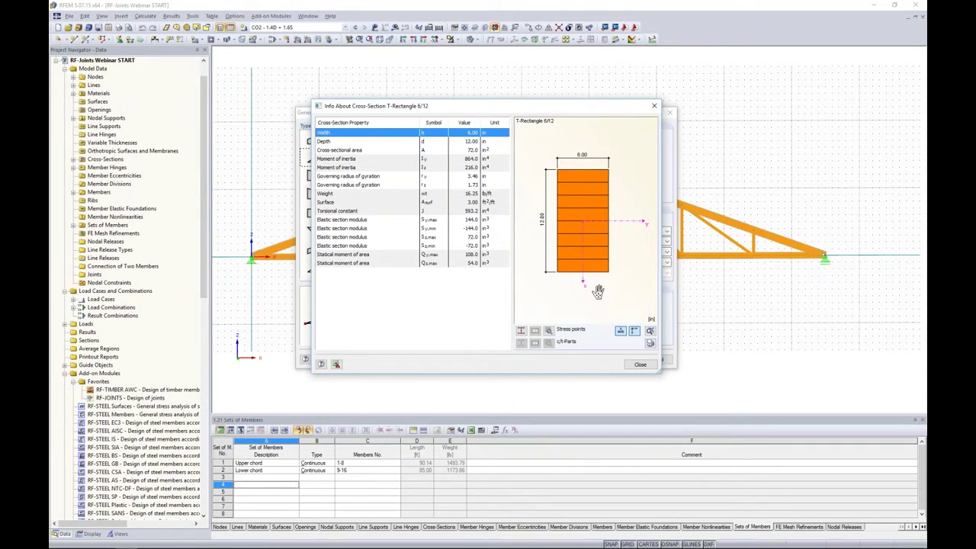
click(637, 363)
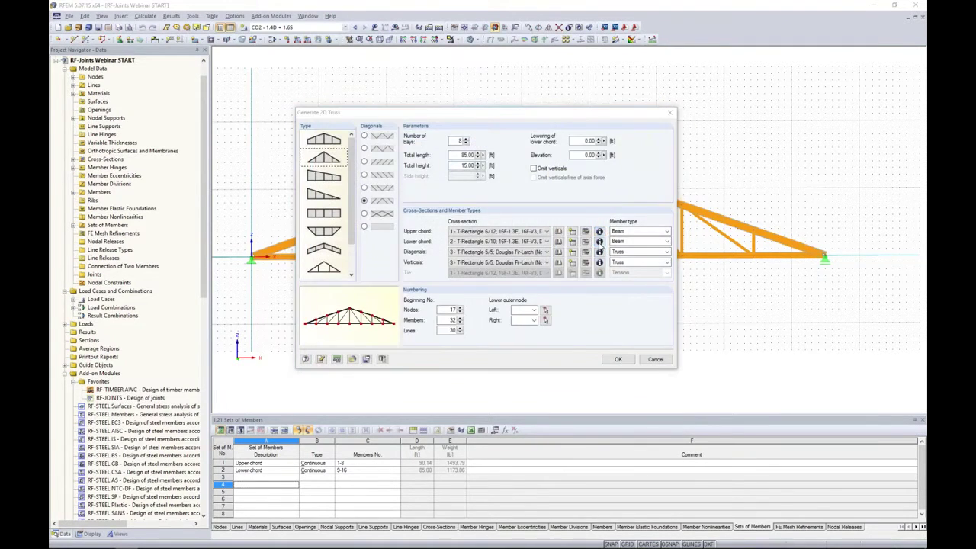
click(600, 241)
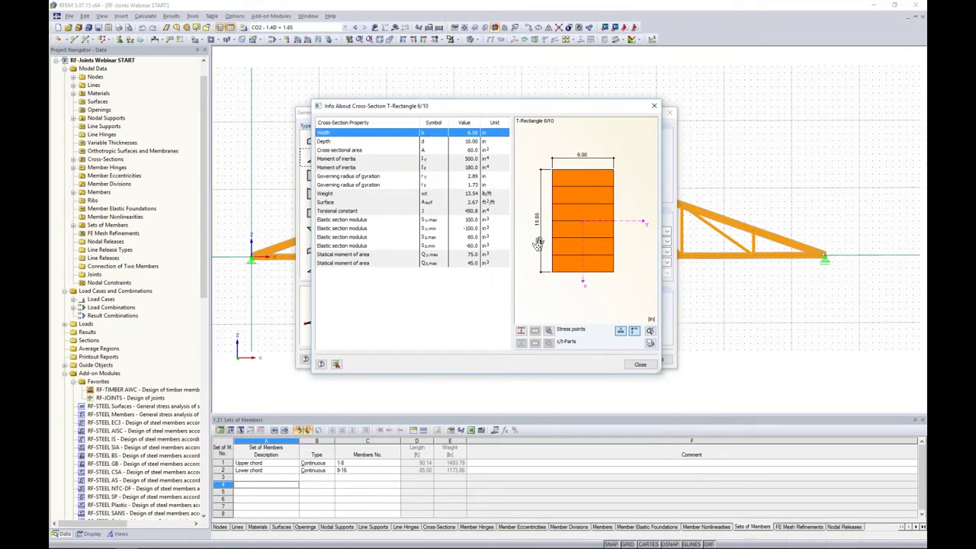
click(640, 364)
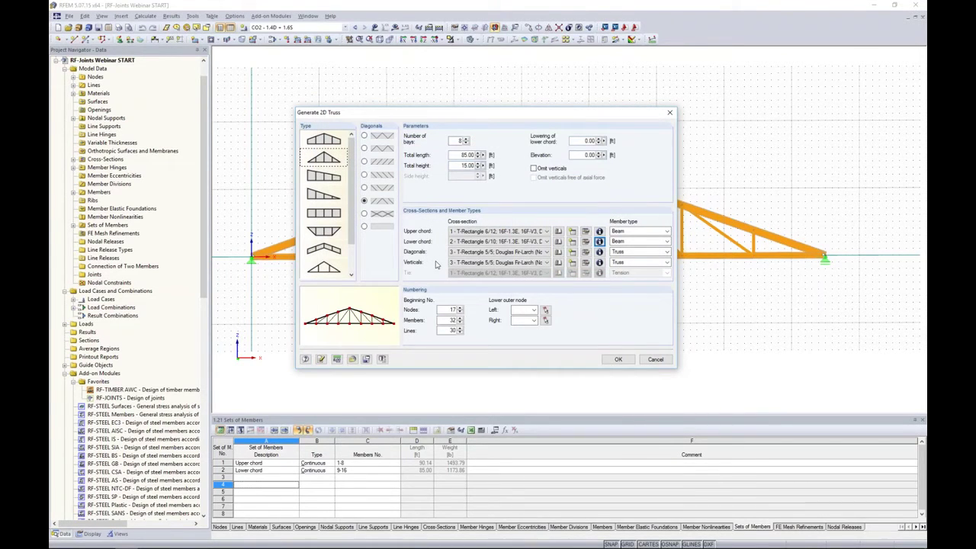
click(600, 252)
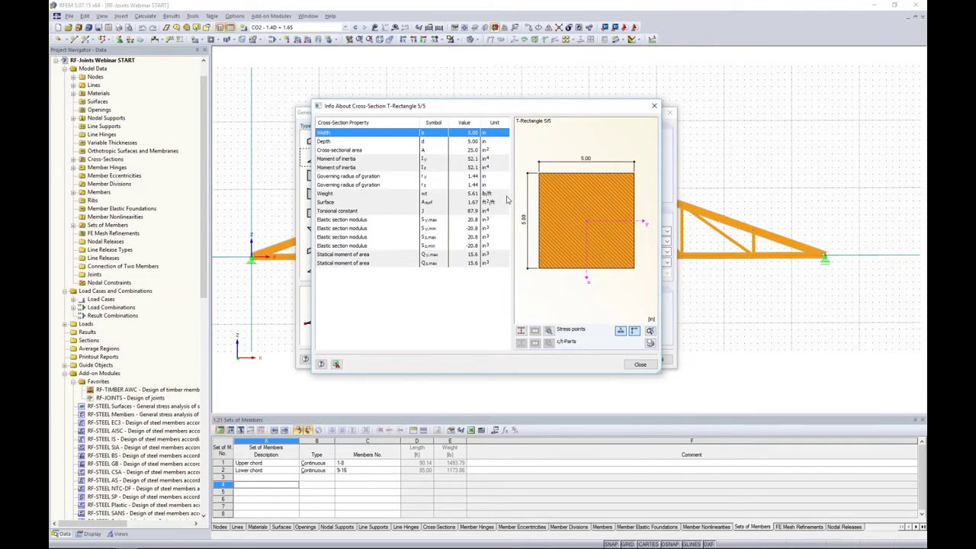
click(638, 366)
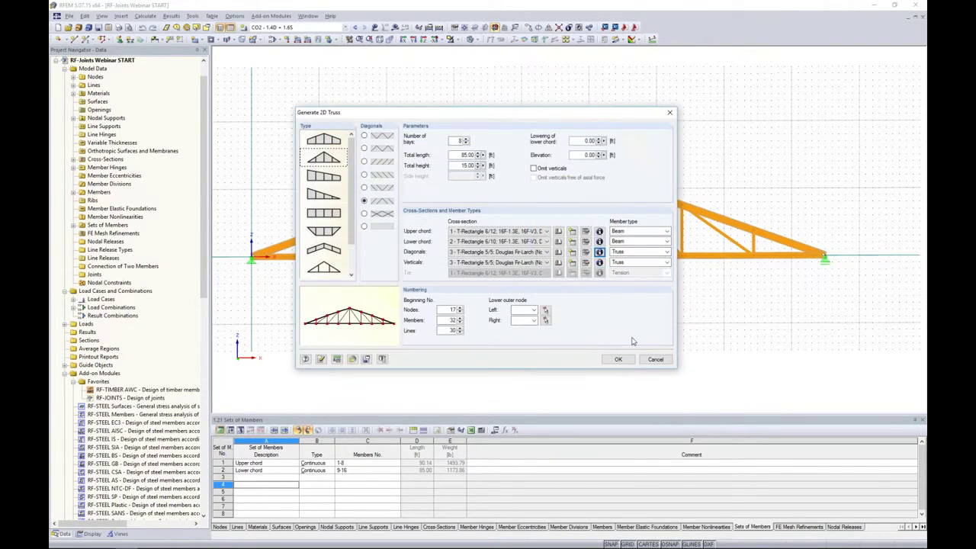
Check the member type options for the diagonals, keep Truss, and leave the truss generator without generating anything
click(639, 252)
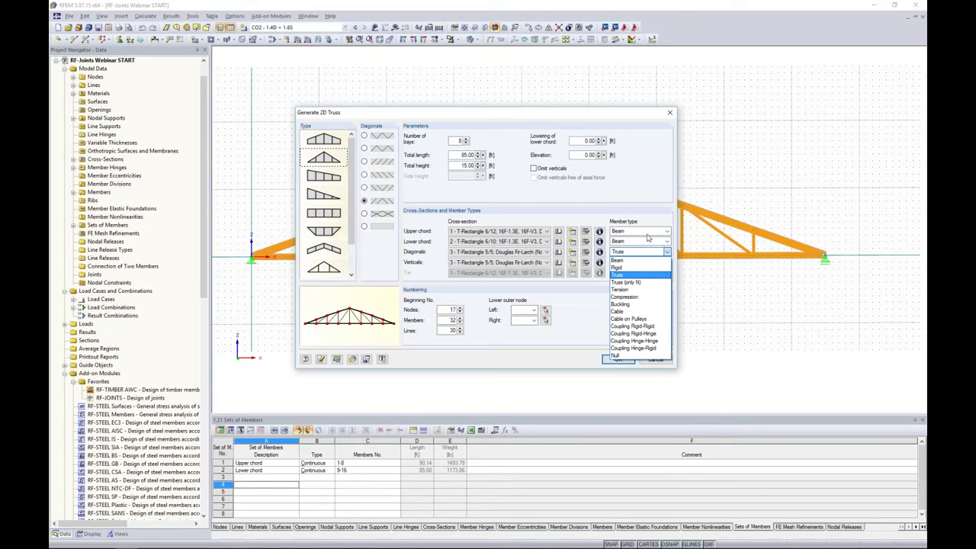
click(635, 276)
drag(631, 115, 631, 290)
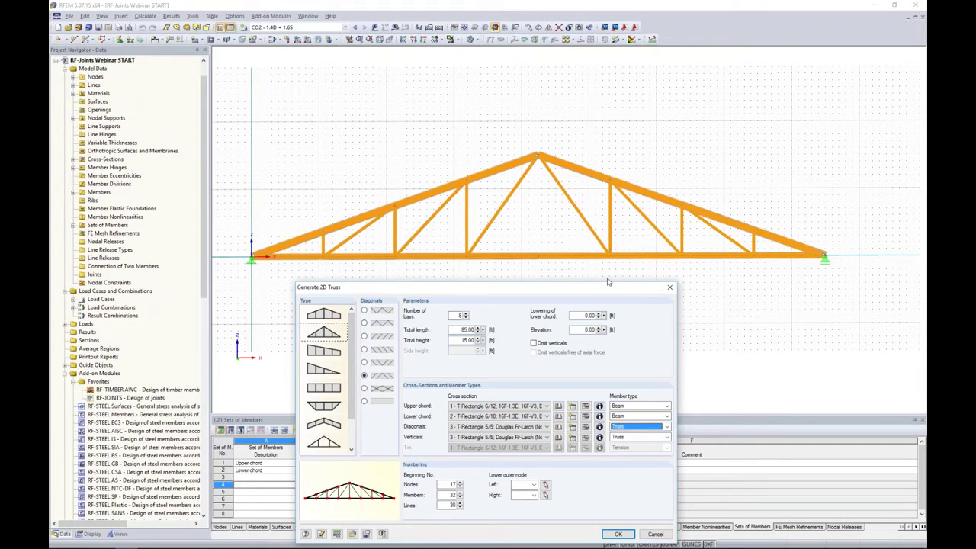
drag(608, 288, 608, 138)
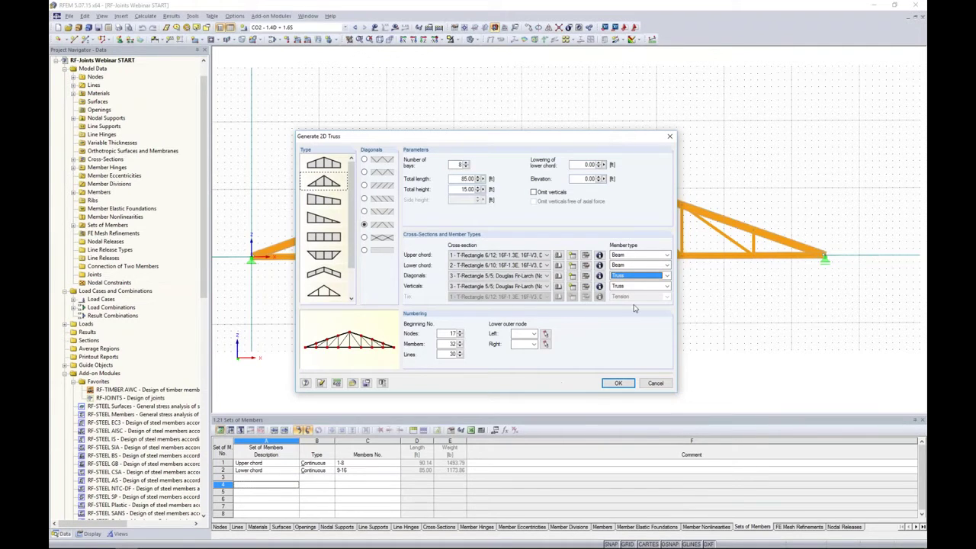
click(664, 385)
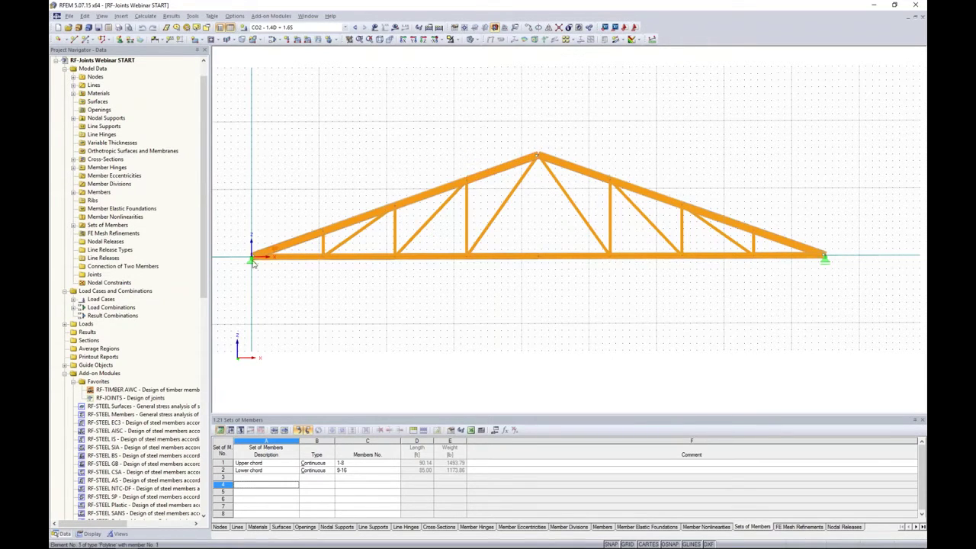
Inspect the release conditions of the member end hinge on the upper chord member just left of the ridge, leaving them unaltered
double_click(526, 161)
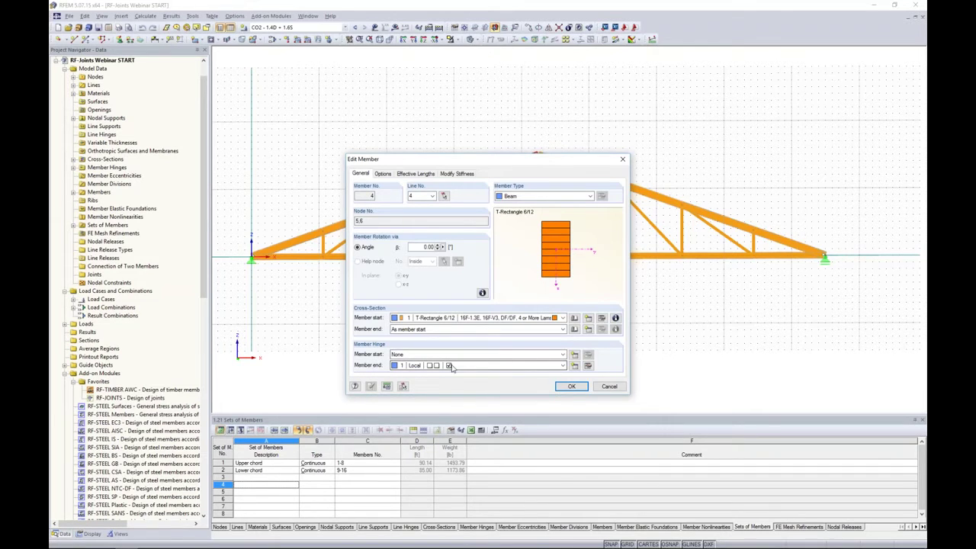
click(453, 367)
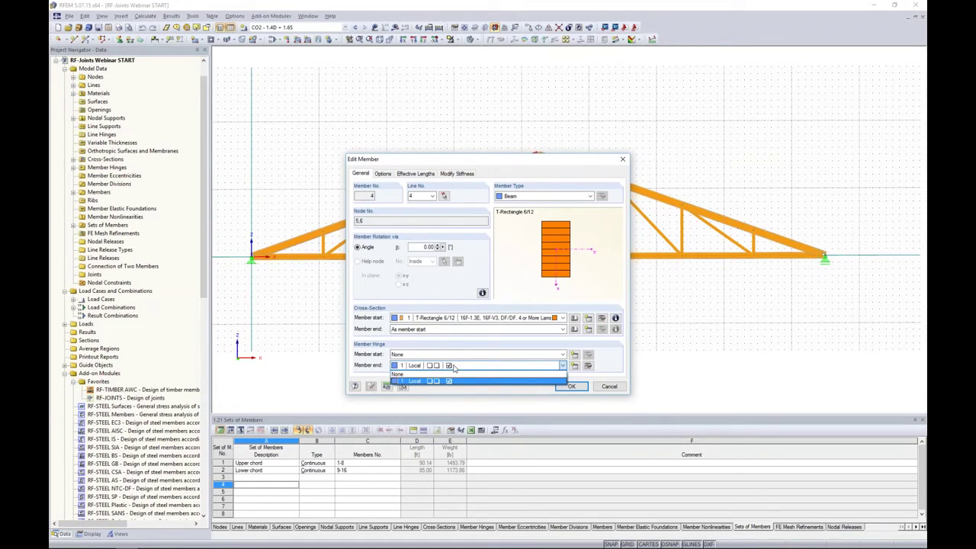
click(588, 367)
click(588, 368)
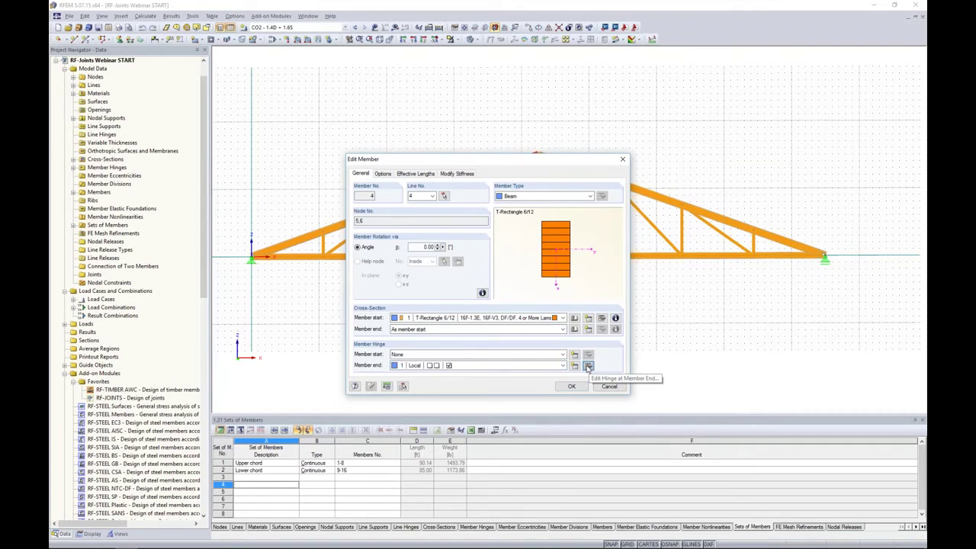
click(588, 367)
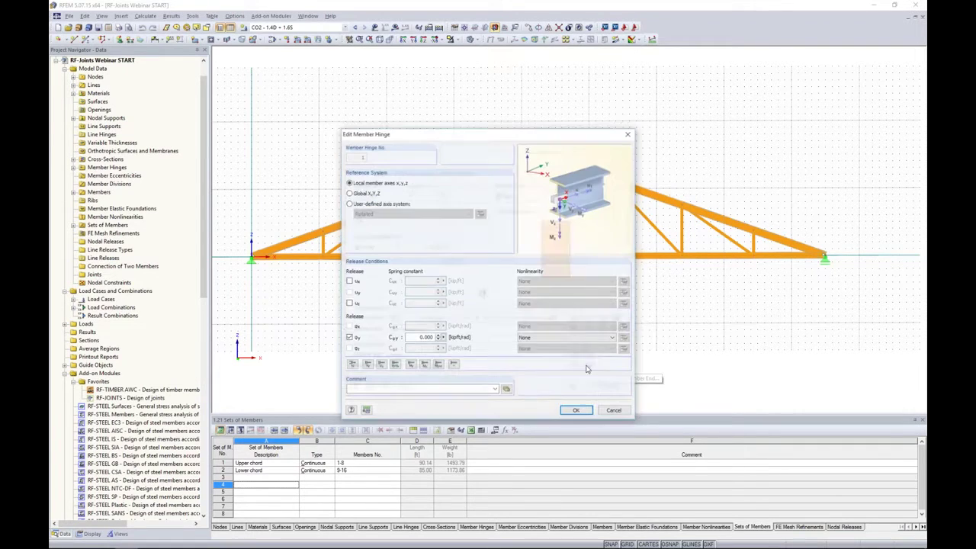
click(615, 411)
click(612, 387)
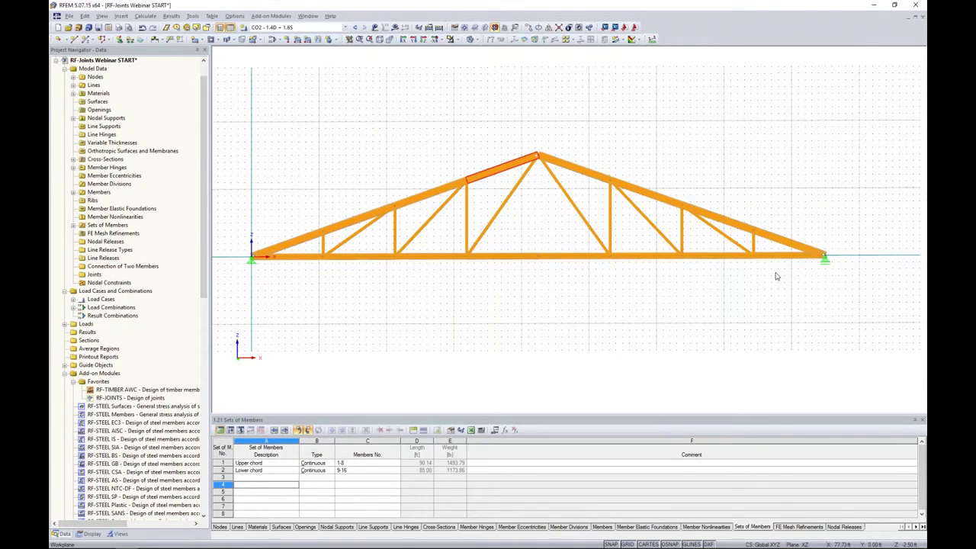
Display the applied loads of LC1 - Dead Load and LC2 - Snow Load on the truss
click(342, 28)
click(341, 36)
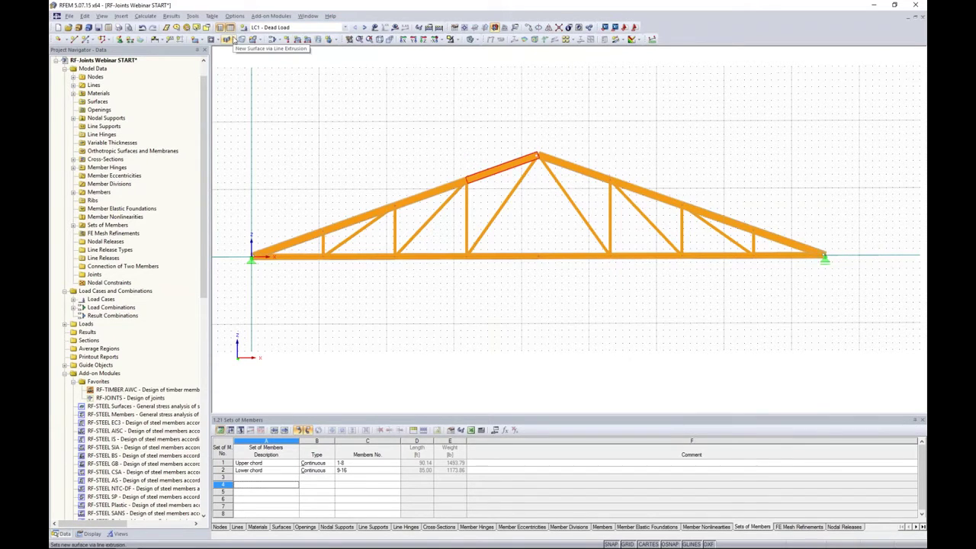
click(272, 29)
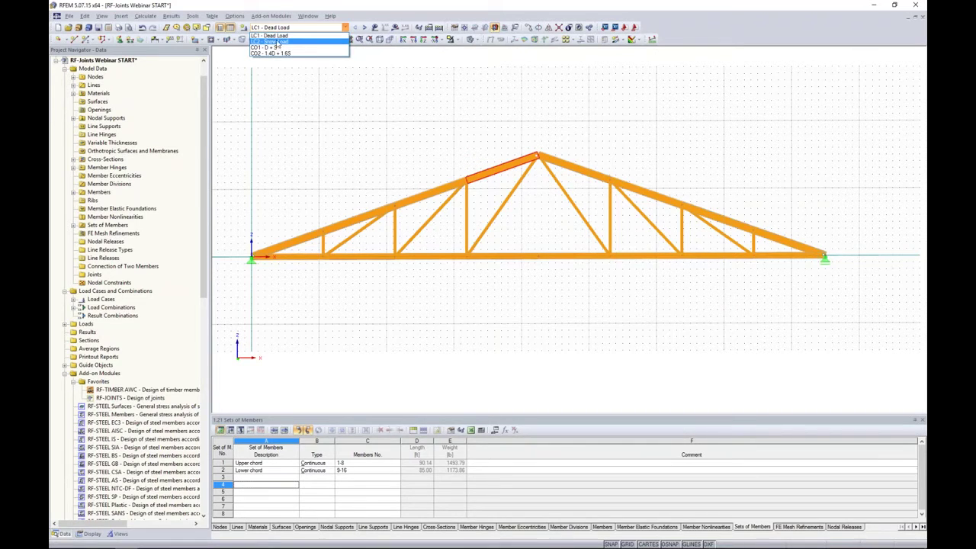
click(271, 36)
click(375, 27)
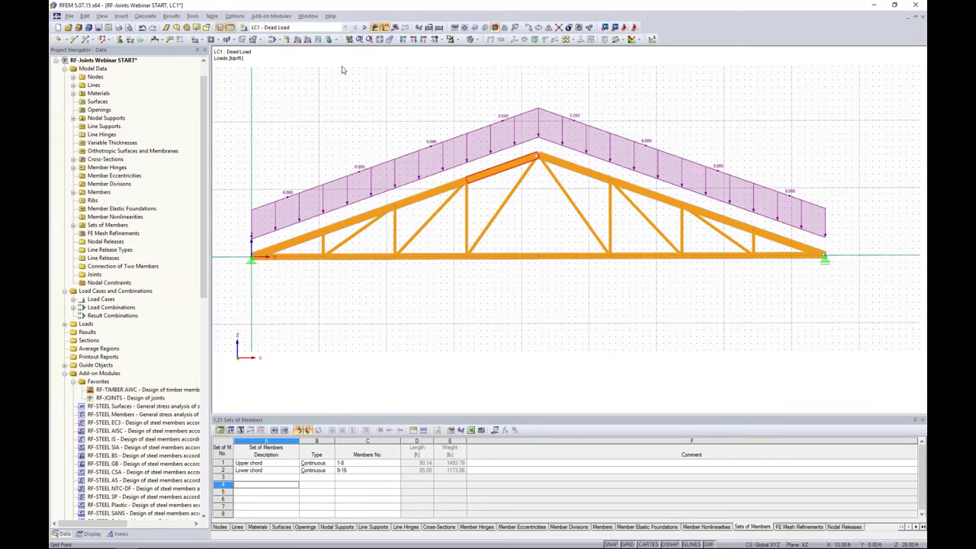
click(365, 27)
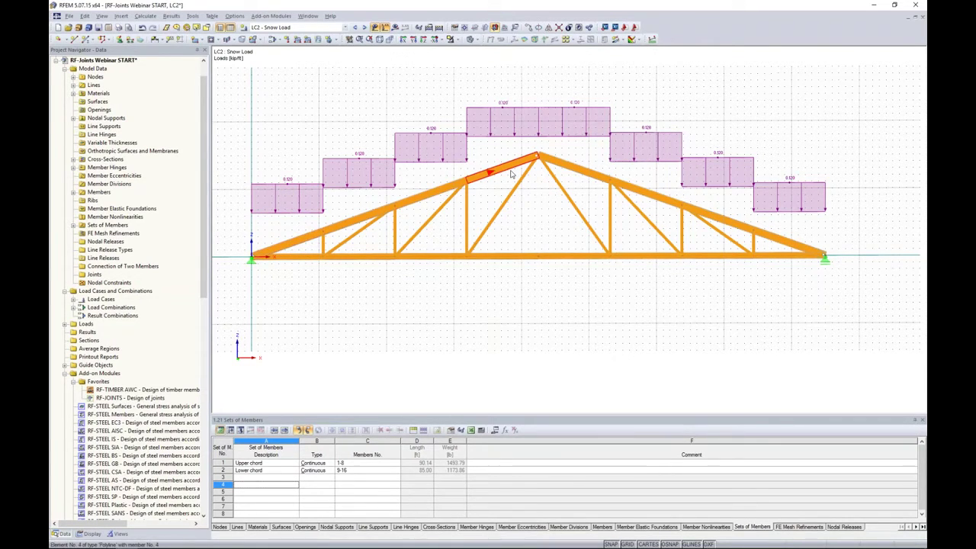
Review the load case factors in load combinations CO1 and CO2 without changing them
click(344, 27)
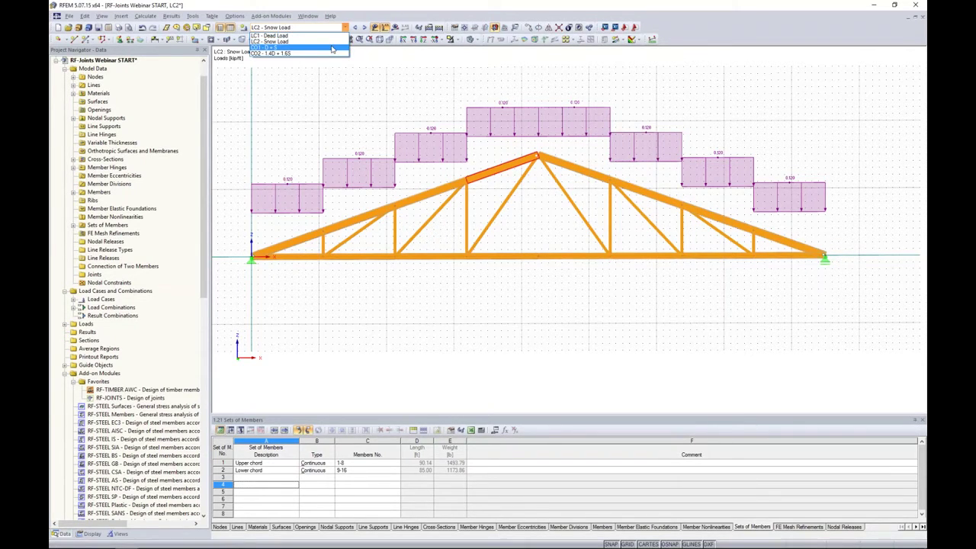
click(321, 101)
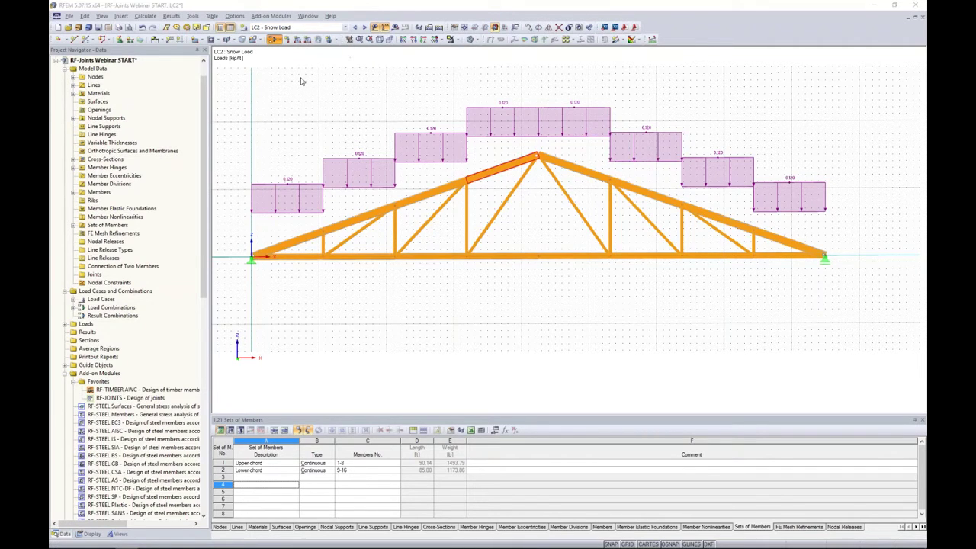
click(323, 134)
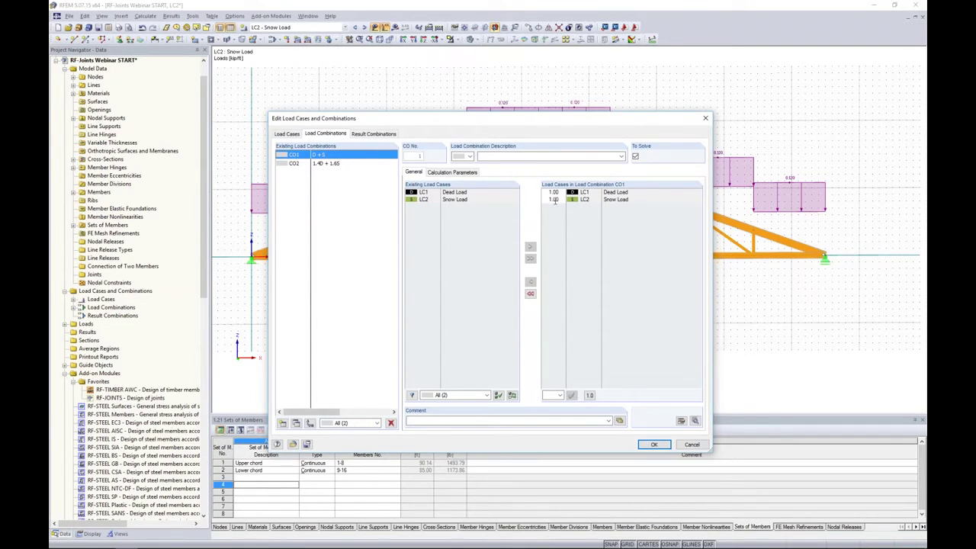
click(336, 165)
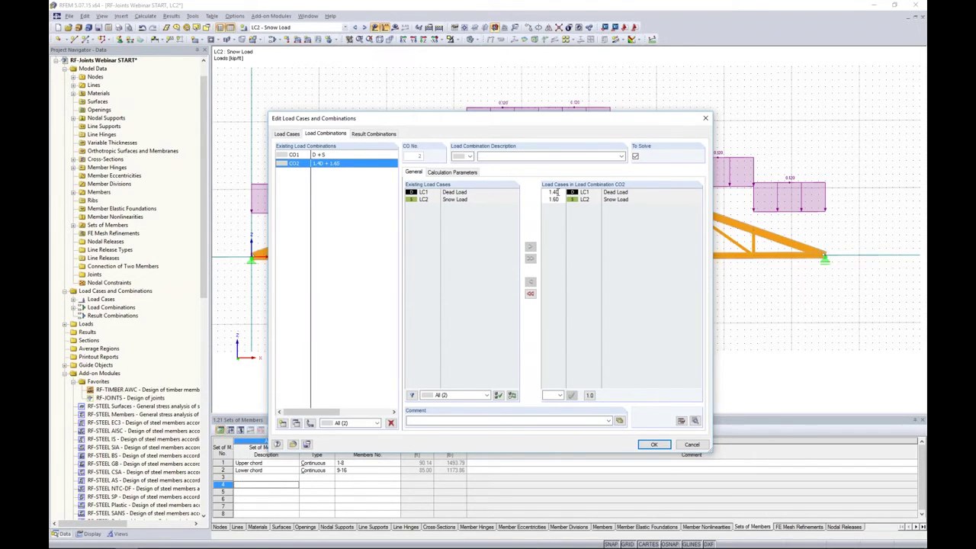
click(557, 192)
click(561, 192)
click(559, 243)
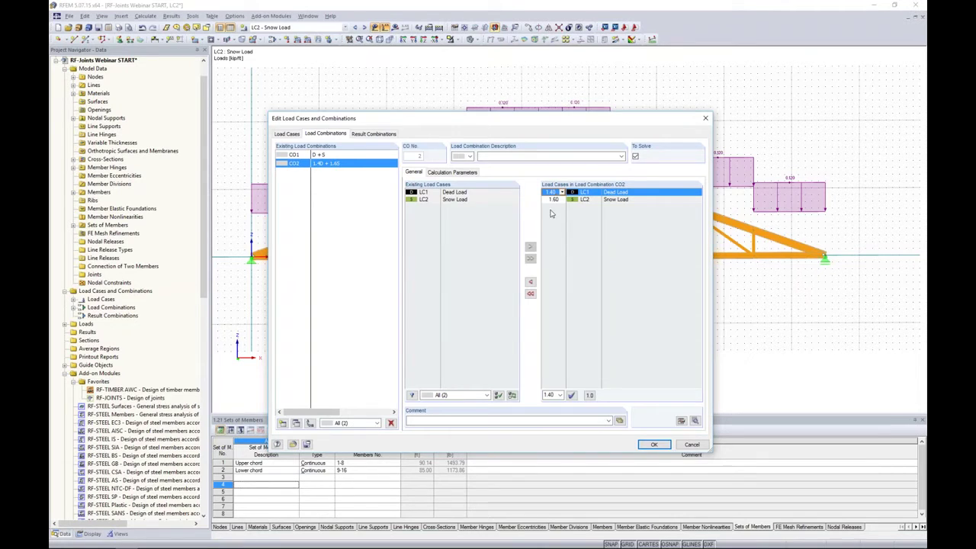
click(698, 444)
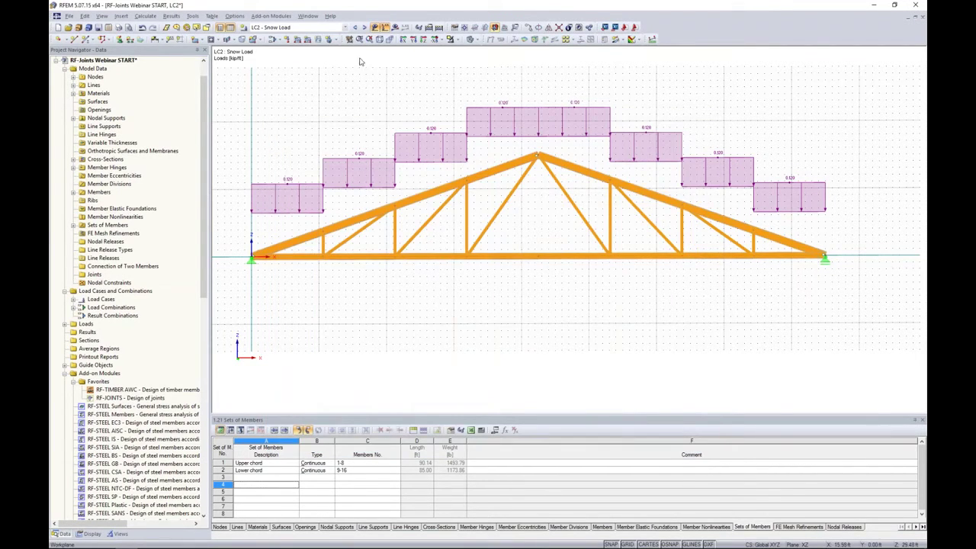
Run the calculation of all results with LC2 - Snow Load selected and hide the load display
click(344, 28)
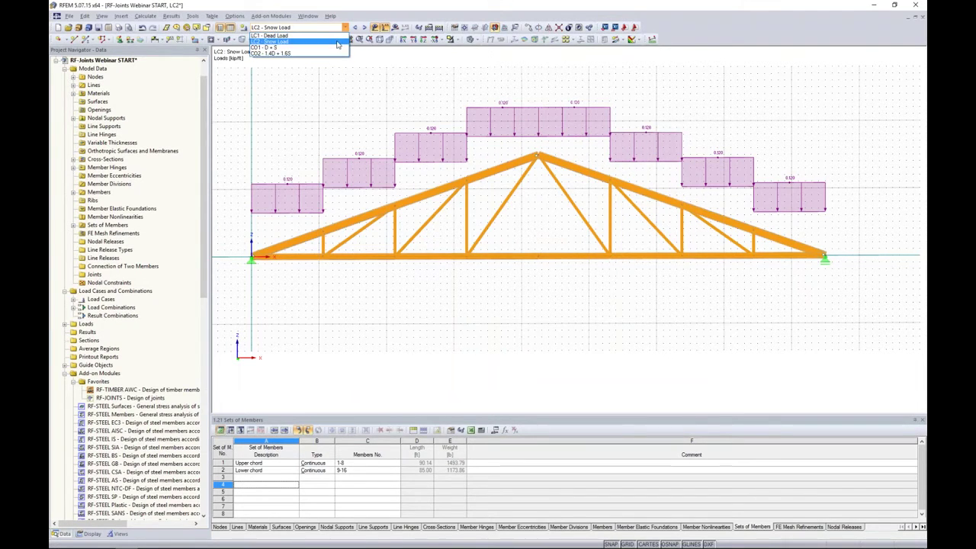
click(335, 42)
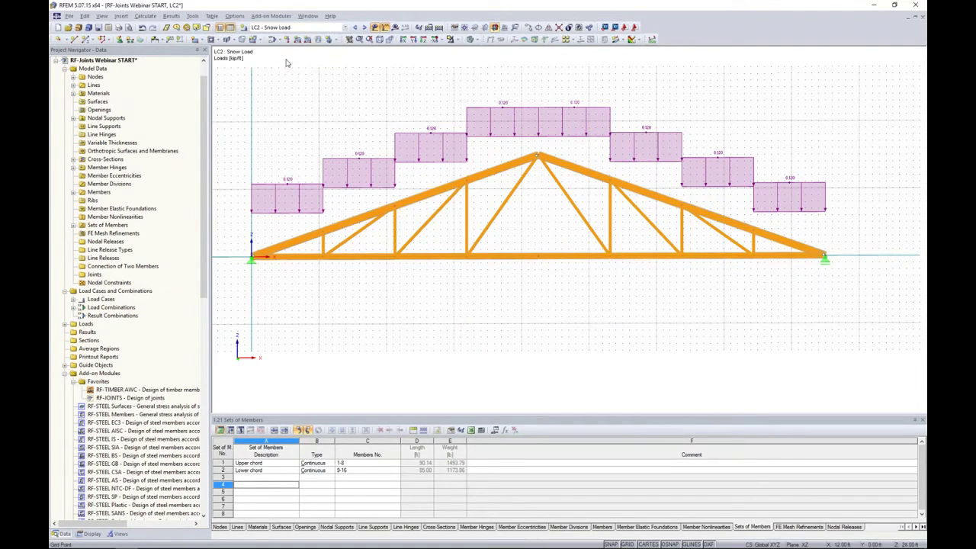
click(146, 16)
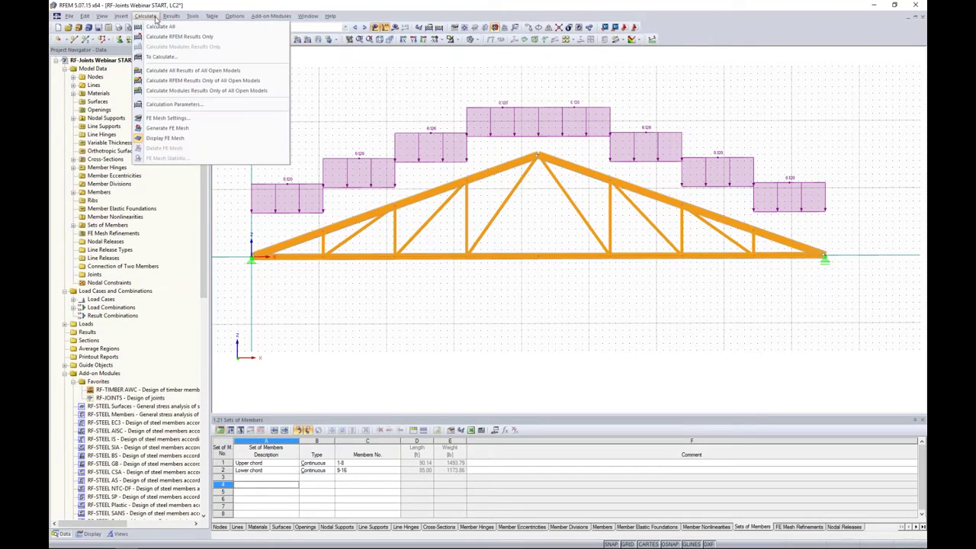
click(159, 29)
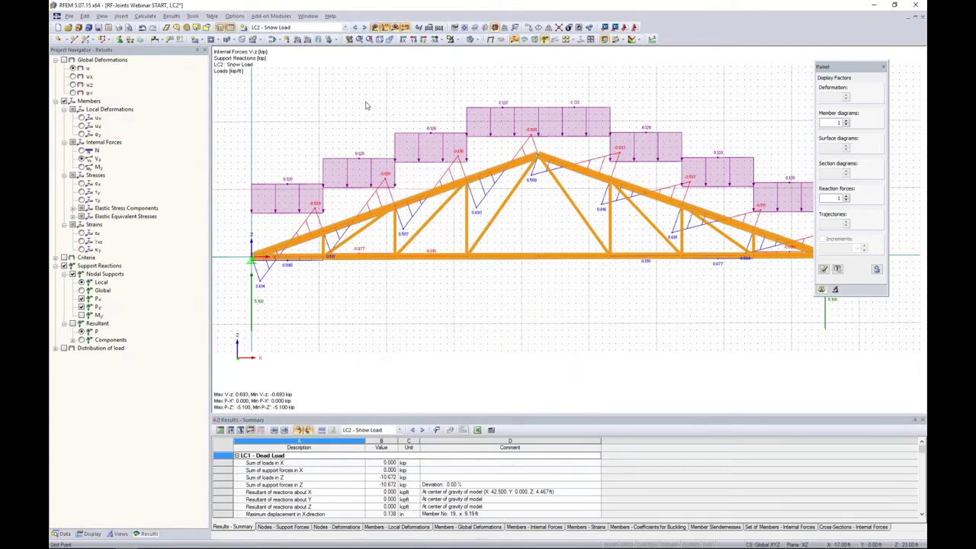
click(376, 27)
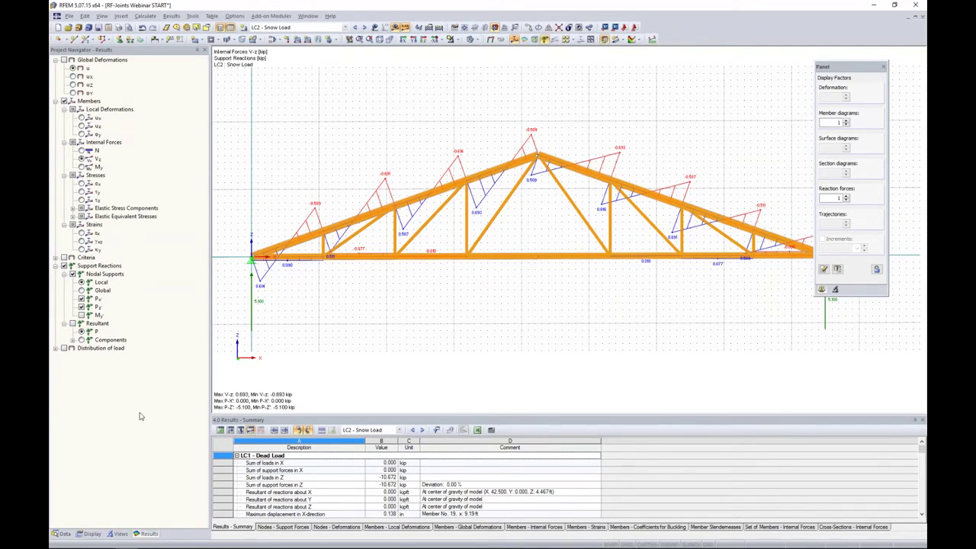
Show the truss's global deformations for the snow load and reduce the deformation display factor to 67.5
click(64, 60)
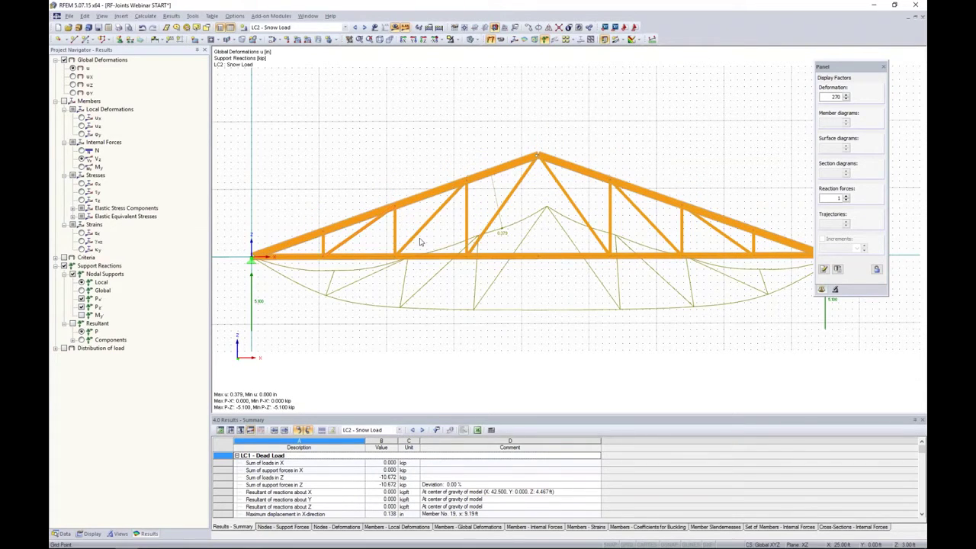
click(845, 99)
click(845, 99)
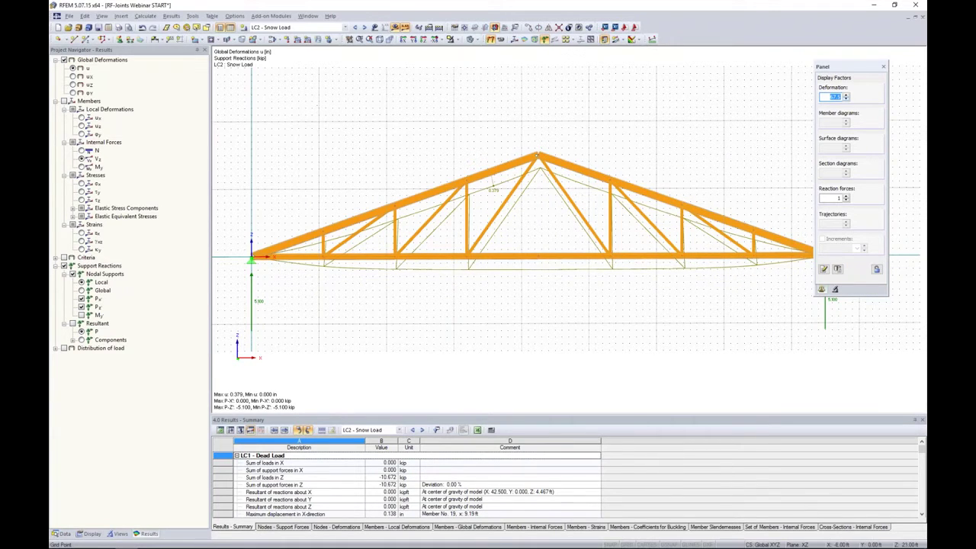
Display the member internal force diagrams for the snow load, viewing axial force N and shear force Vz
click(65, 102)
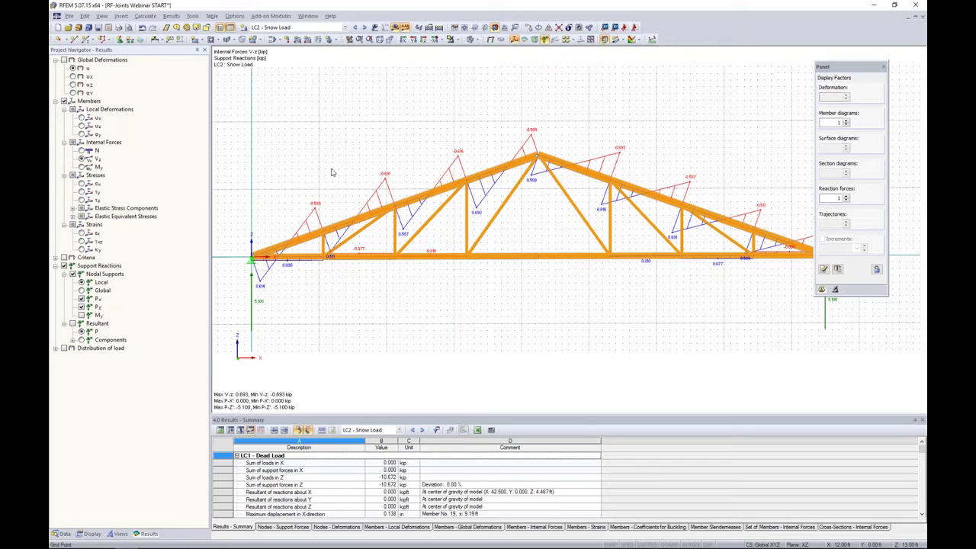
click(85, 153)
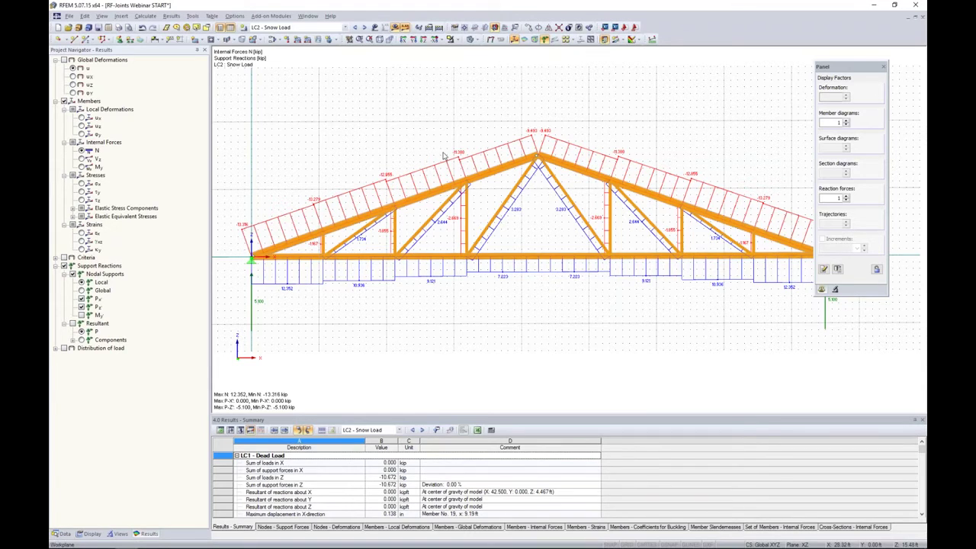
click(84, 159)
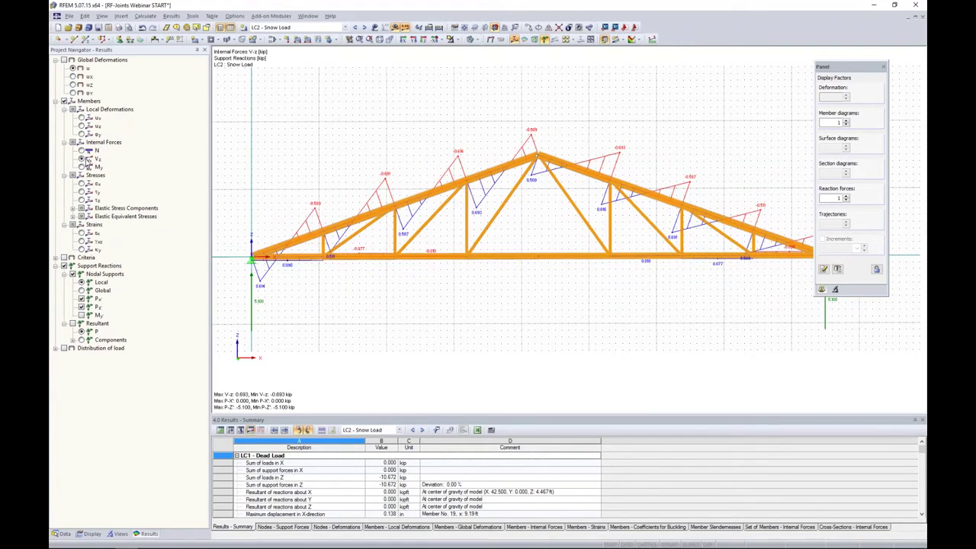
Display the bending moment My diagrams for the snow load, trying a member diagram factor of 1.5 and toggling the support reactions off and on
click(846, 121)
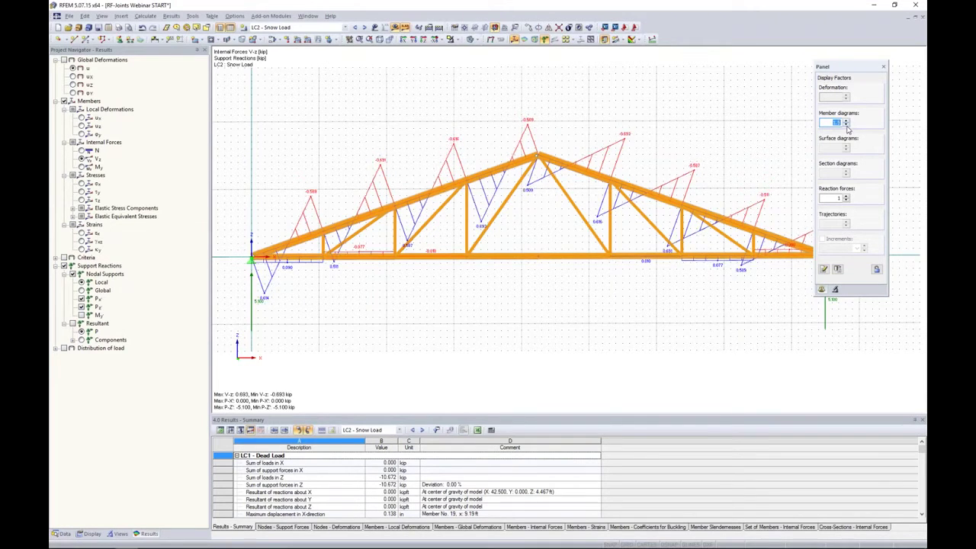
click(81, 167)
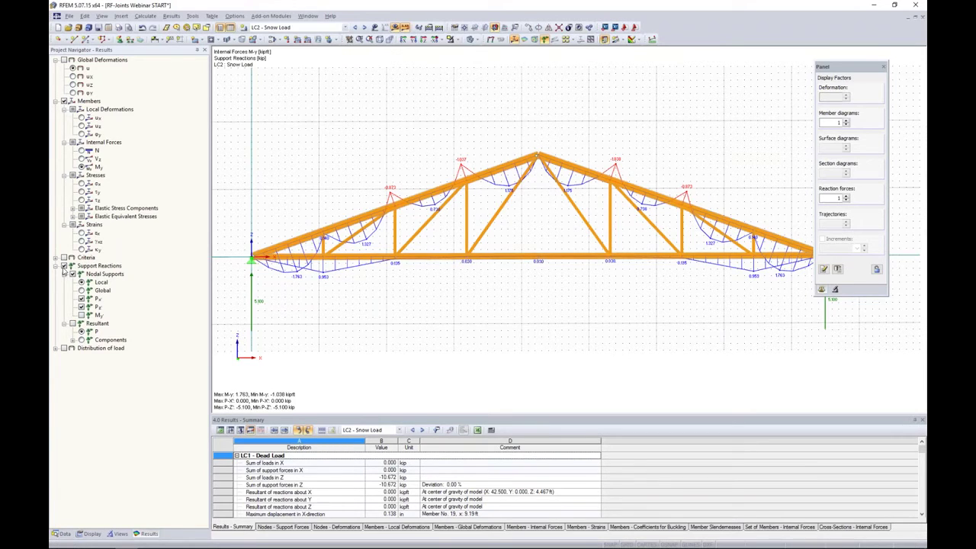
click(64, 266)
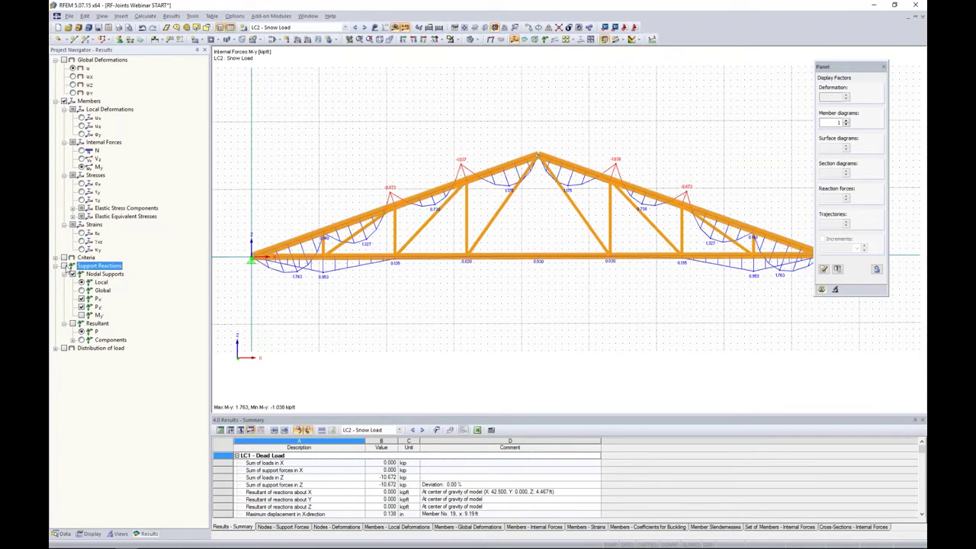
click(64, 266)
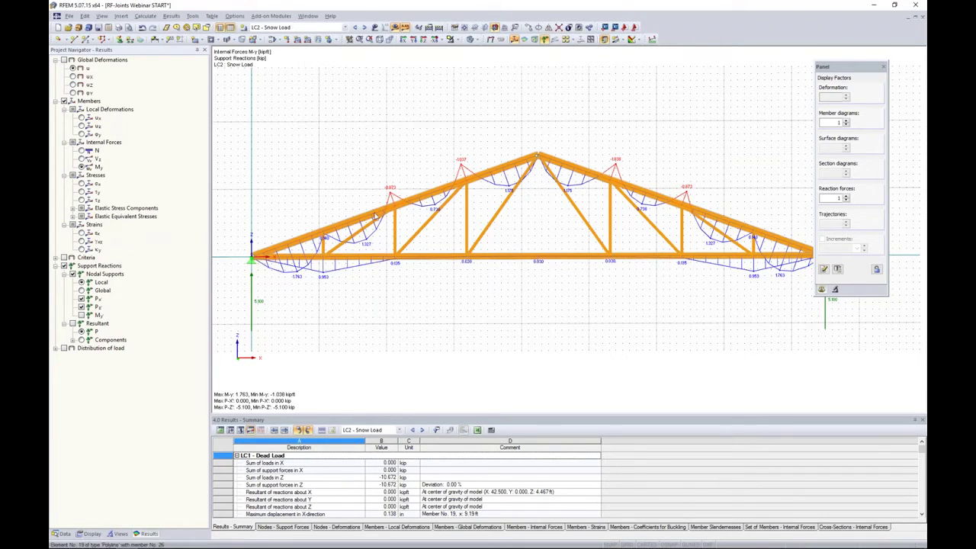
click(261, 16)
click(261, 16)
click(235, 16)
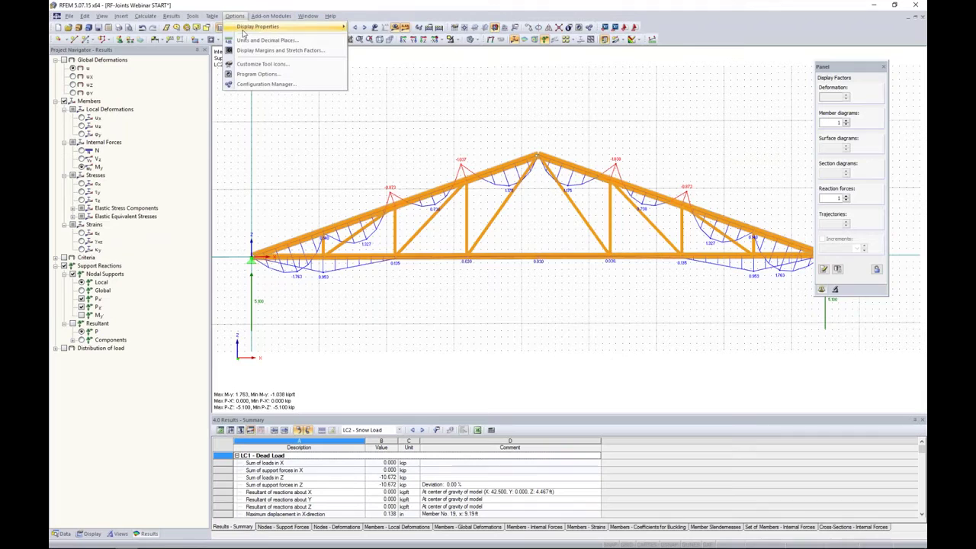
mouse_move(242, 28)
click(297, 166)
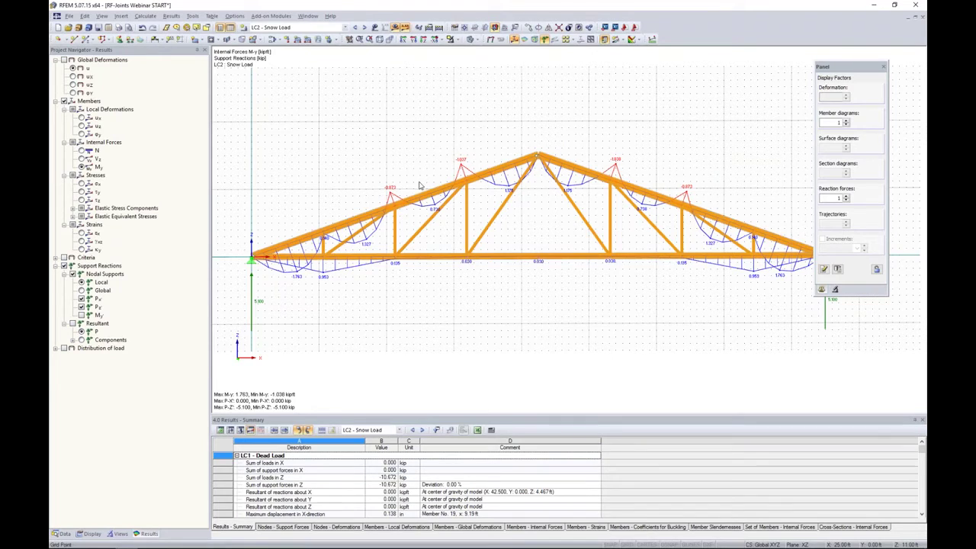
View the result diagrams of the upper chord member just left of the ridge, adding axial force N to the displayed results
right_click(492, 174)
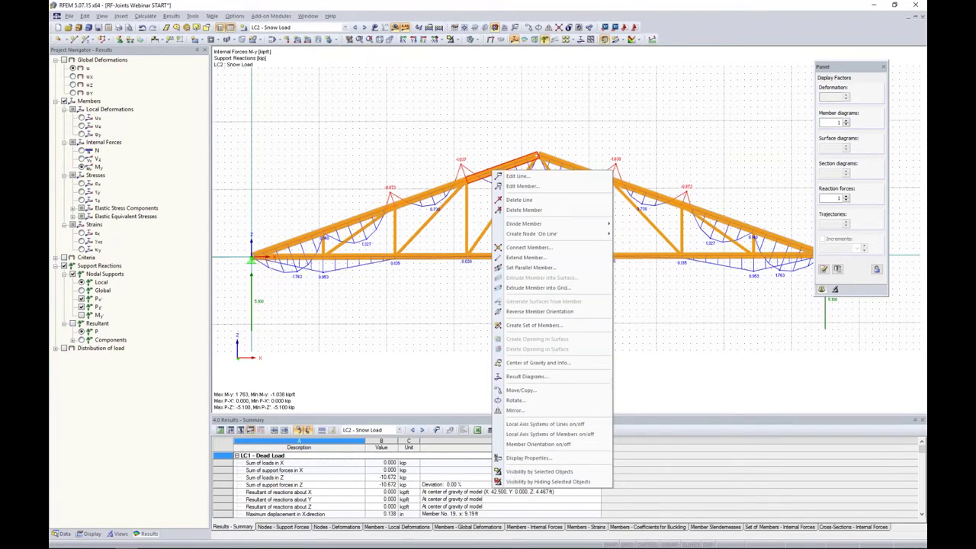
click(516, 377)
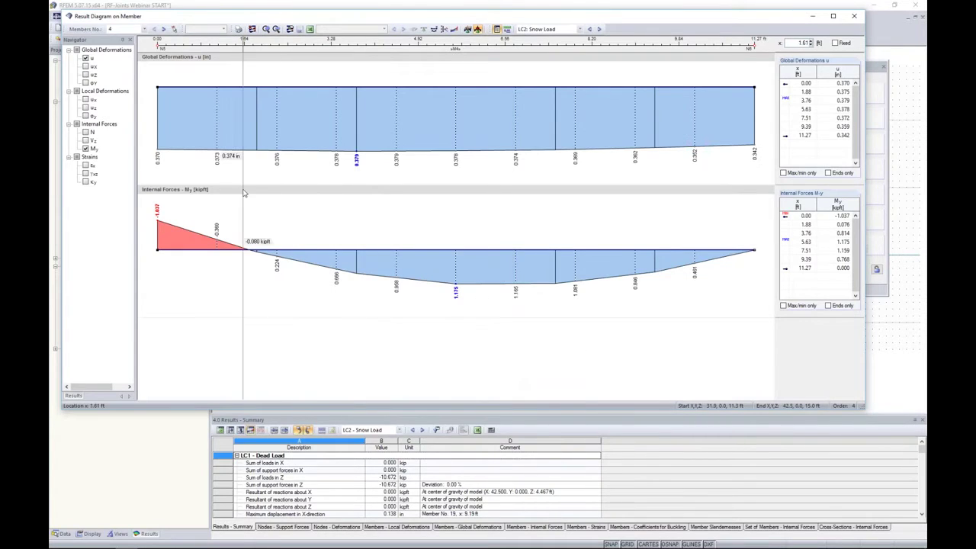
click(87, 133)
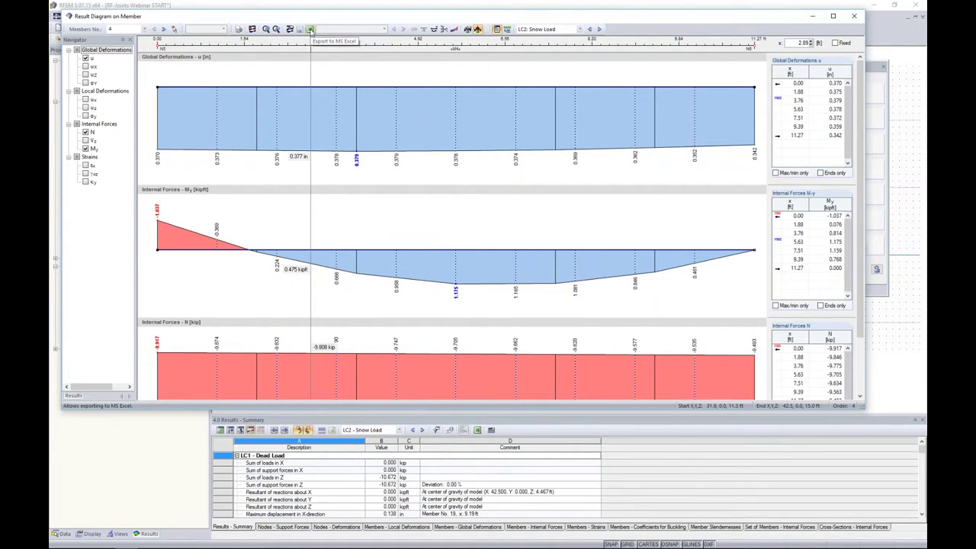
click(856, 16)
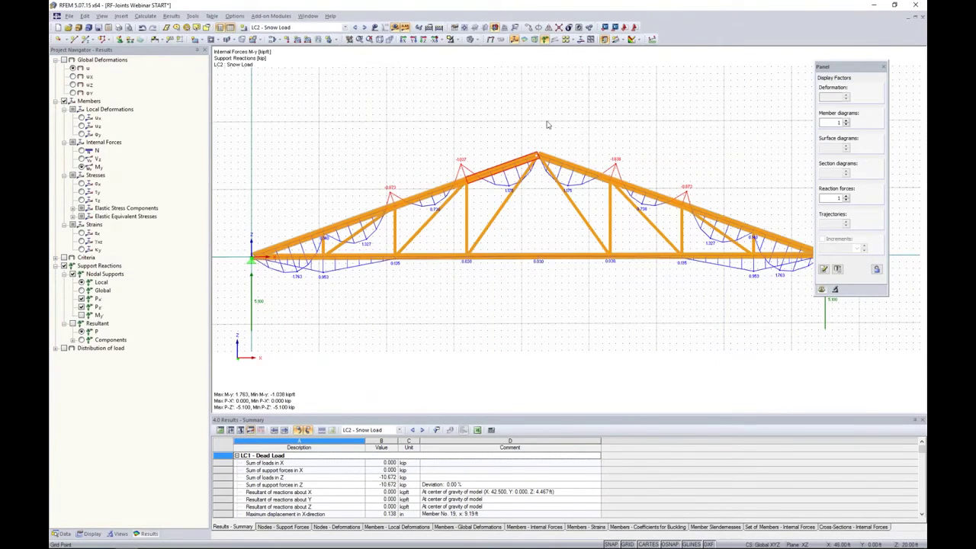
Toggle the snow load display on the truss and switch off the display of results
click(374, 27)
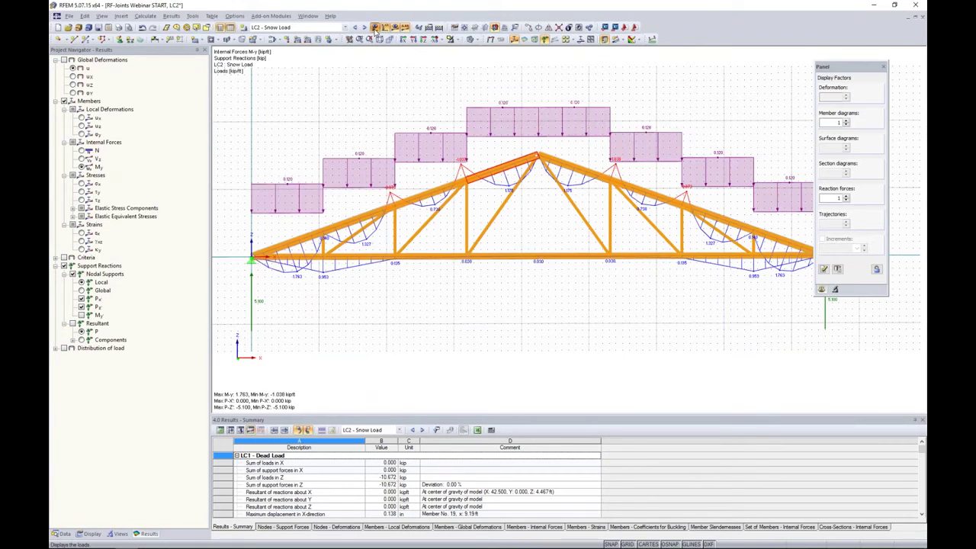
click(374, 27)
click(395, 27)
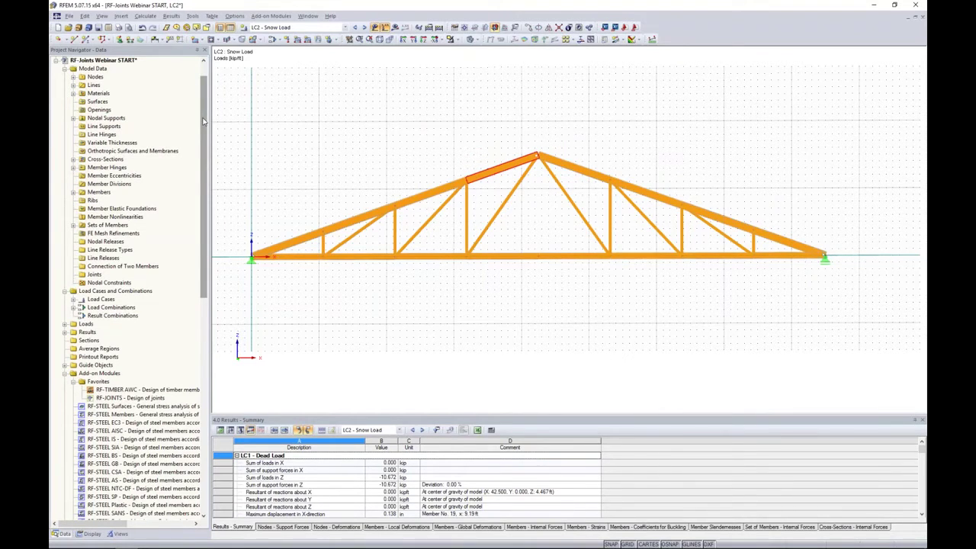
Examine the list of available add-on modules, including the favorites and the design categories by material
drag(204, 122, 204, 226)
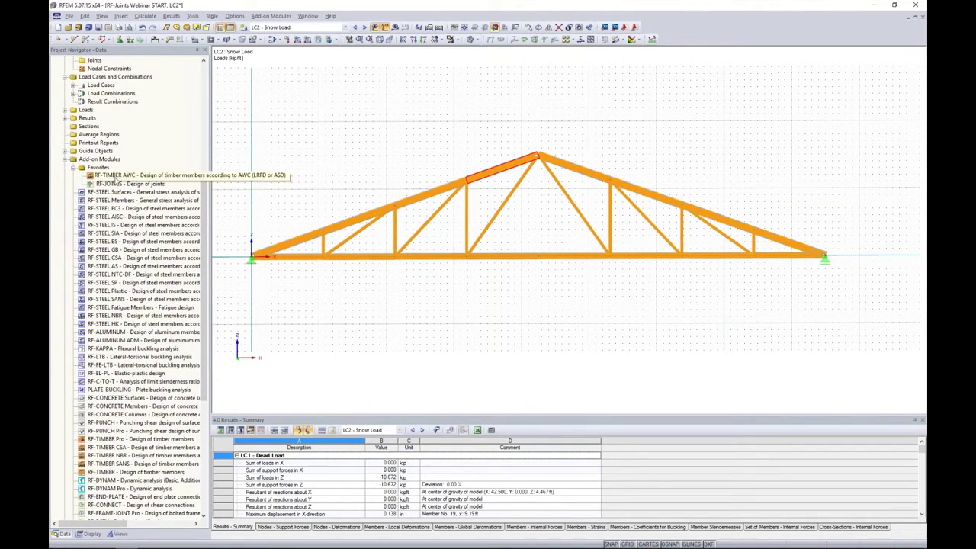
scroll(200, 316, down, 2)
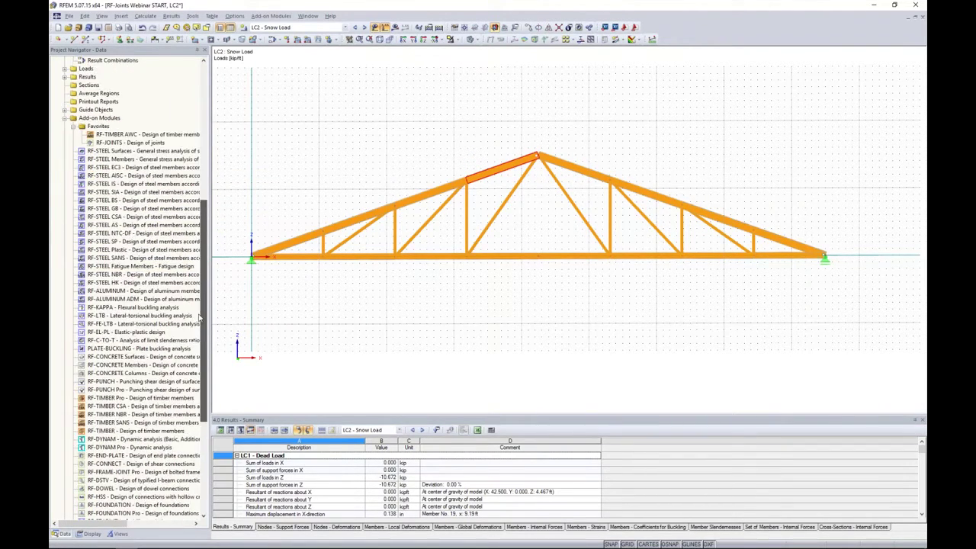
scroll(200, 316, down, 6)
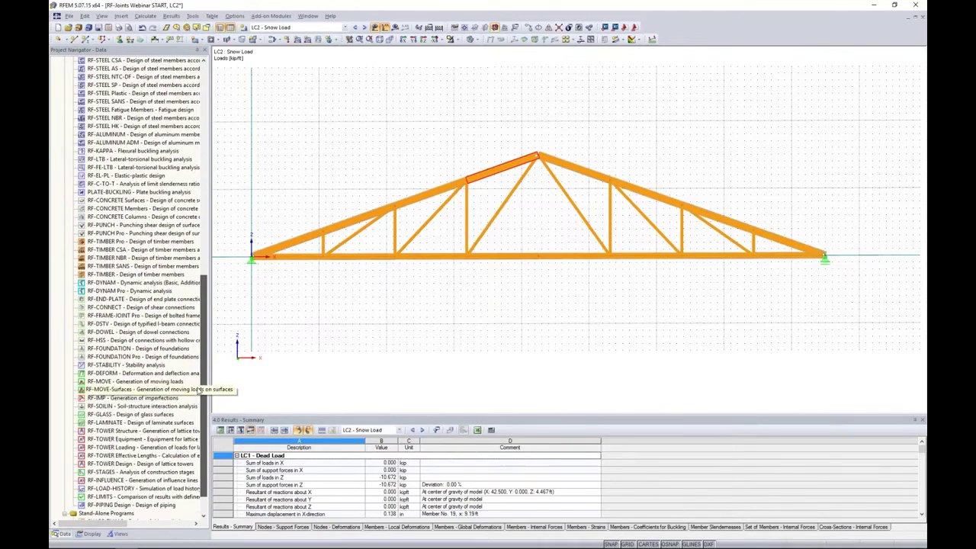
scroll(201, 374, up, 2)
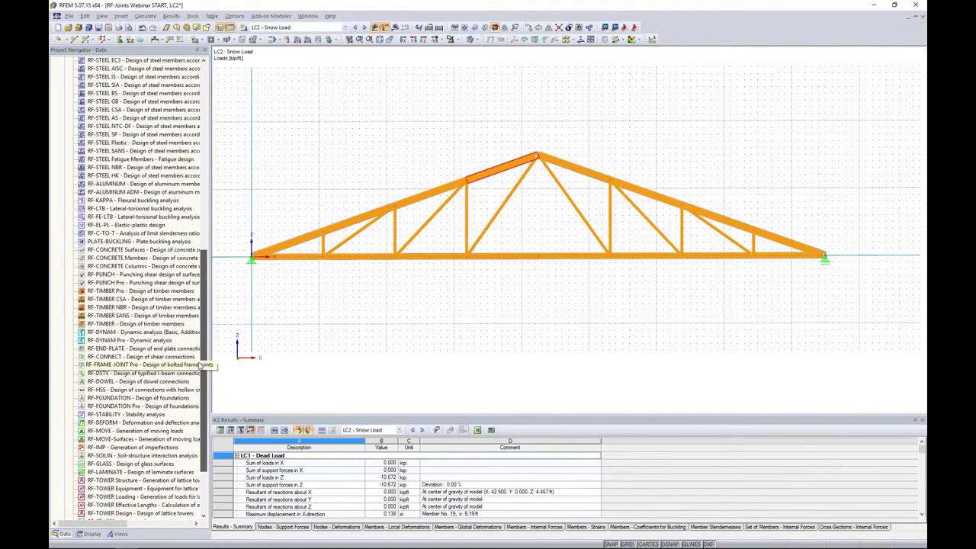
drag(203, 367, 203, 333)
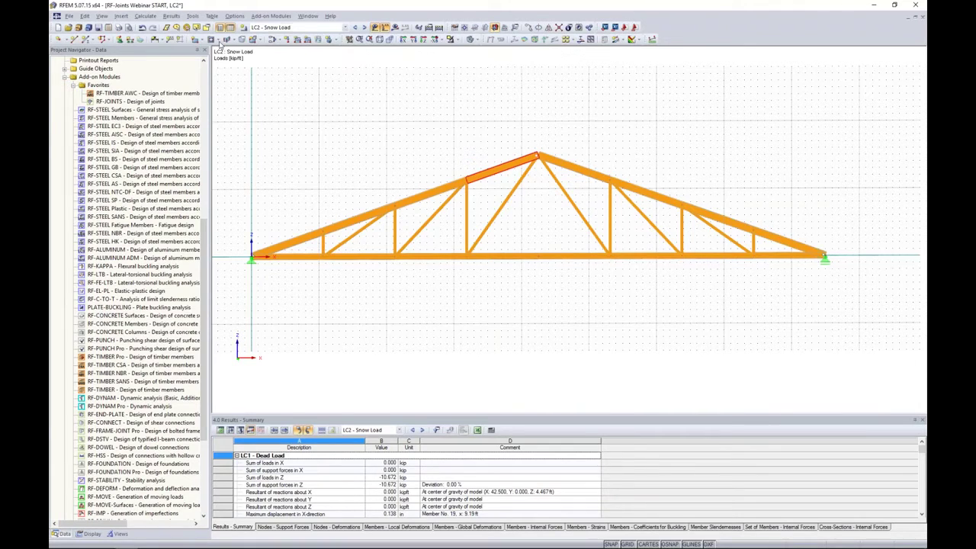
click(261, 20)
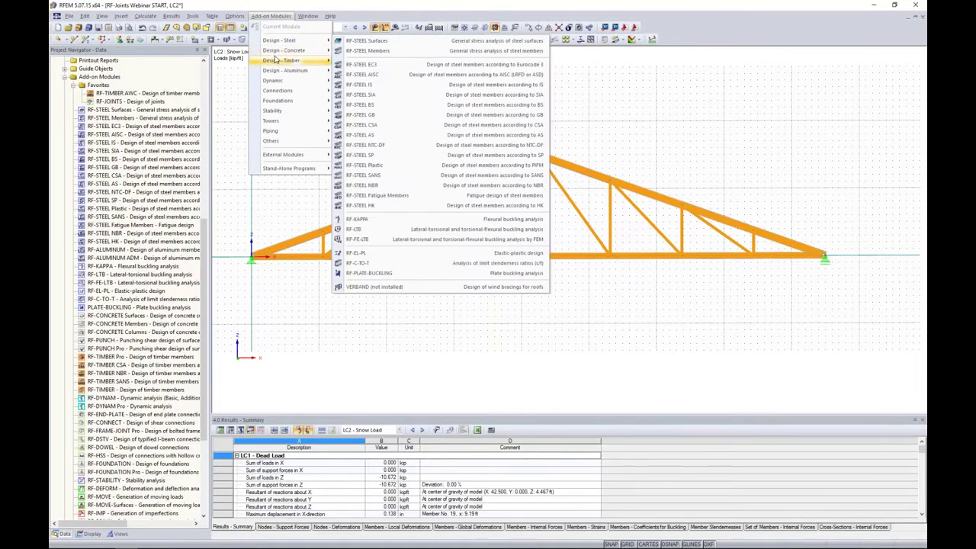
mouse_move(279, 70)
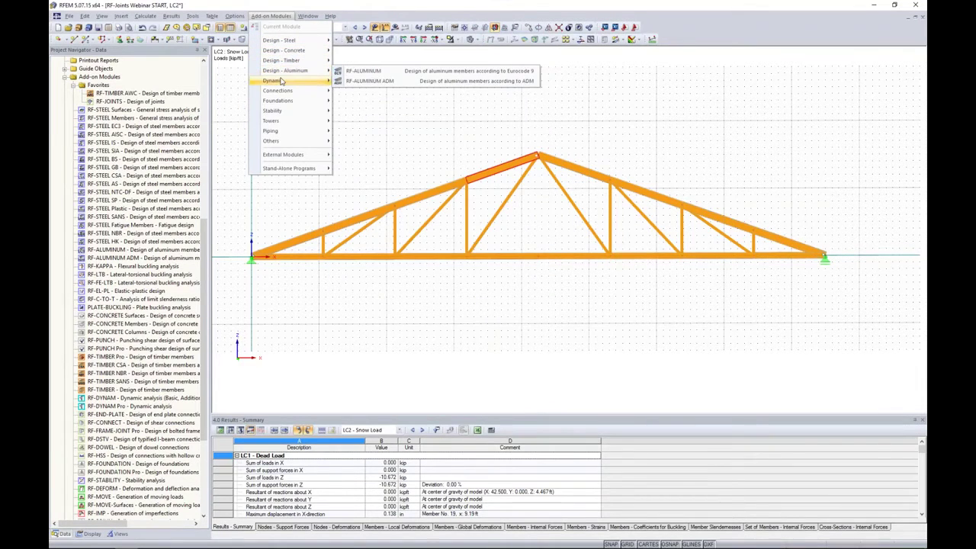
click(352, 127)
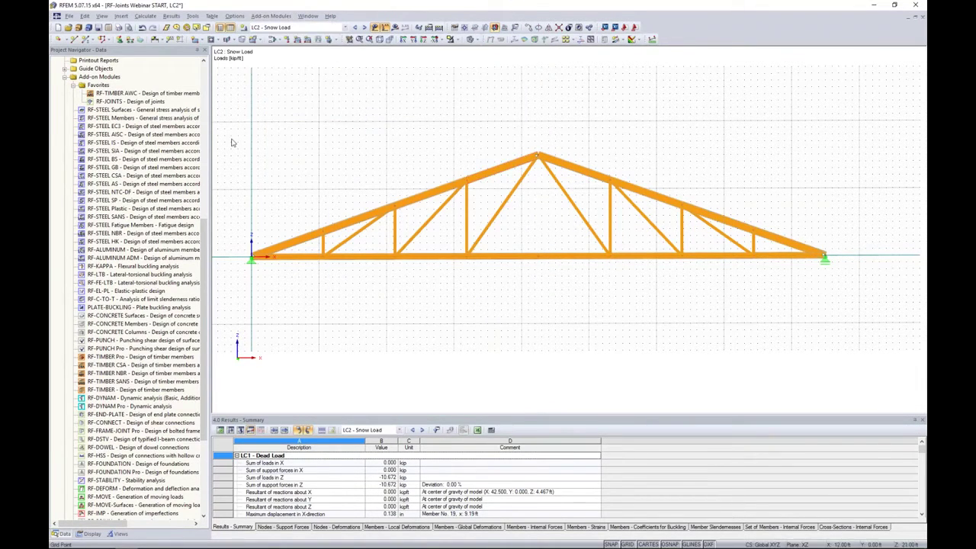
scroll(129, 152, up, 2)
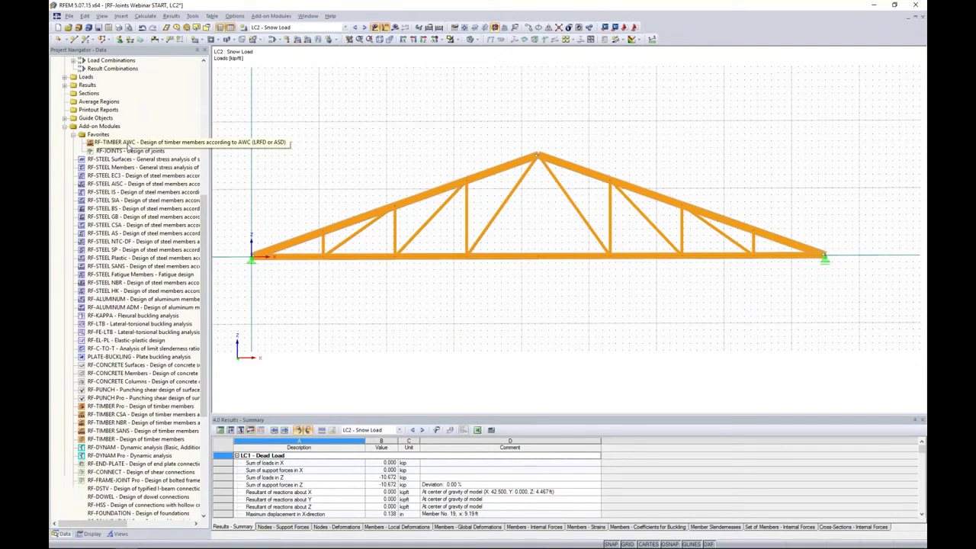
Open the RF-TIMBER AWC add-on module and choose LRFD Load and Resistance Factor Design as the design method
double_click(131, 142)
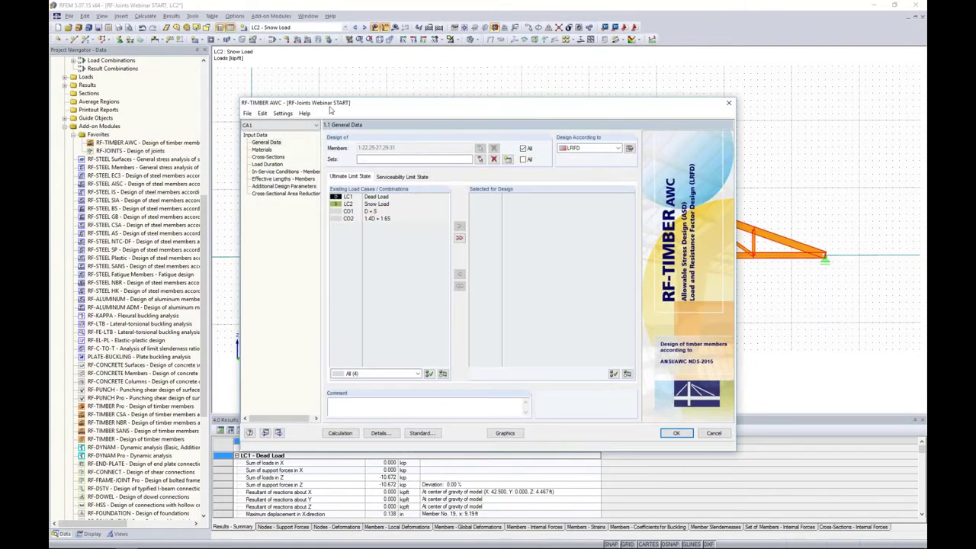
drag(359, 106, 376, 78)
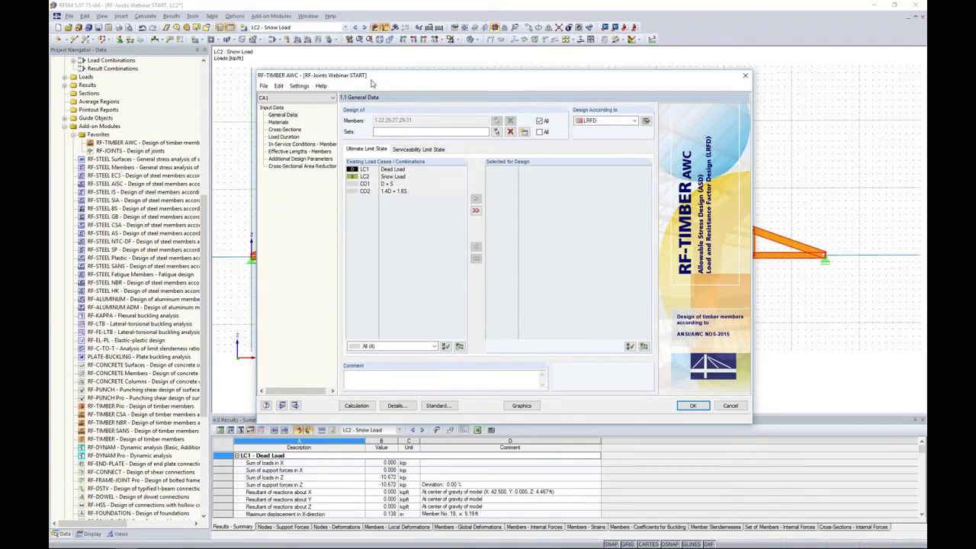
click(633, 120)
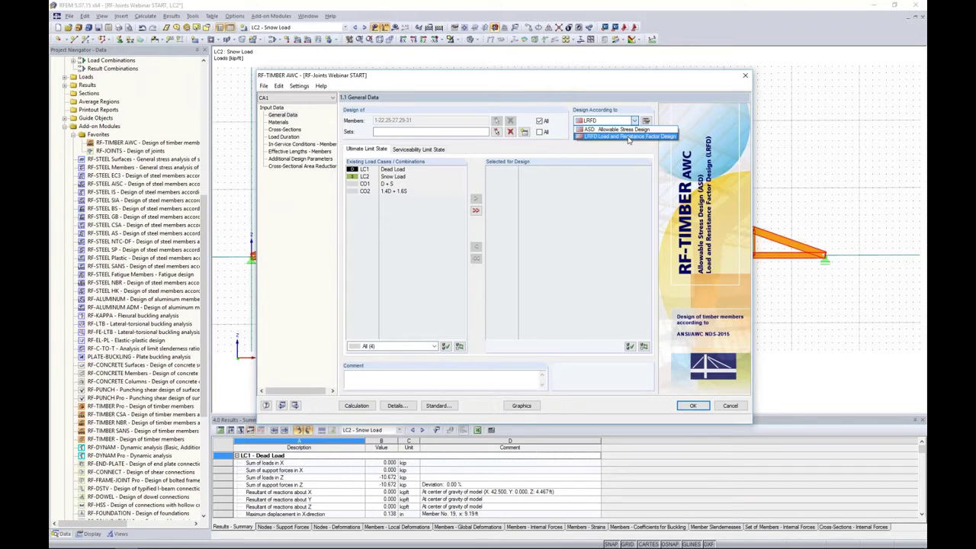
click(629, 136)
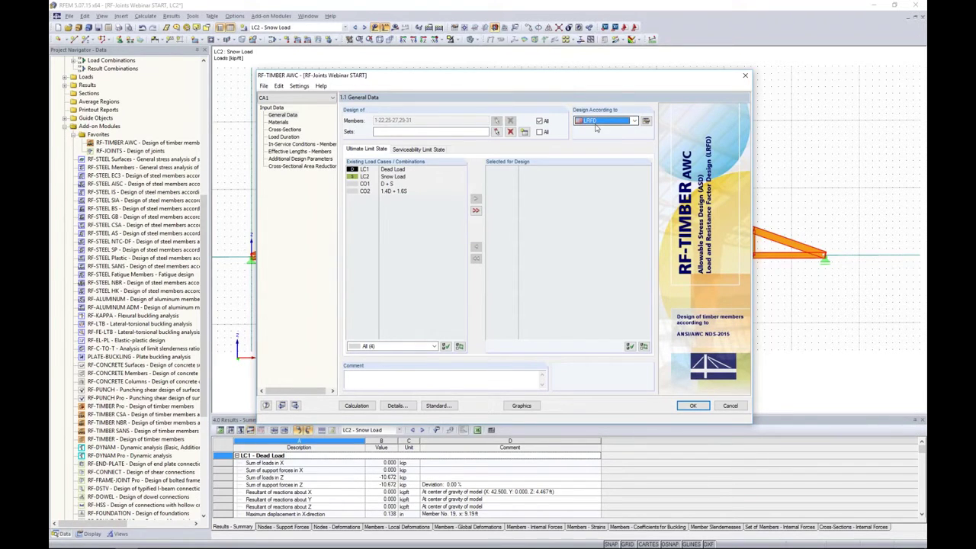
Select CO2 (1.4D + 1.6S) for ultimate limit state design and CO1 (D + S) for serviceability, and accept the module data
double_click(393, 192)
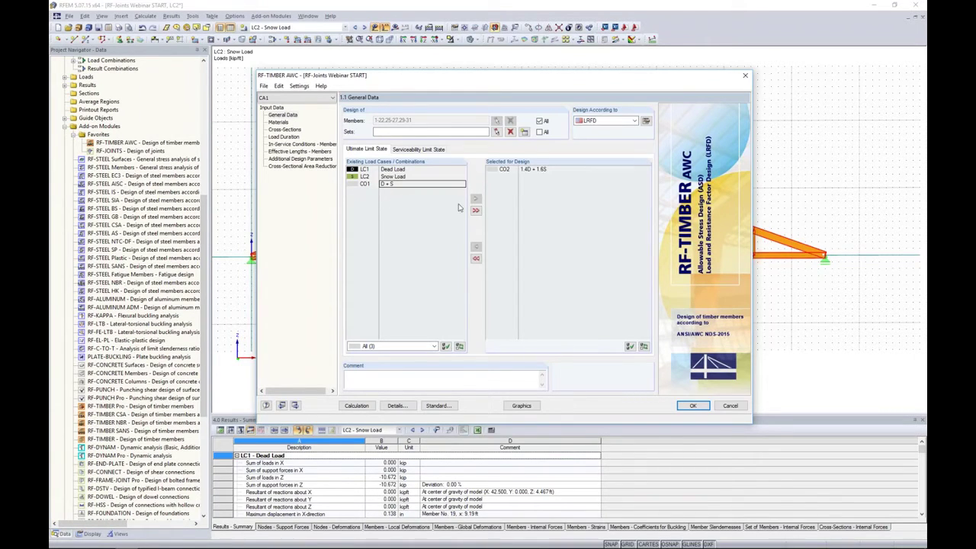
click(420, 149)
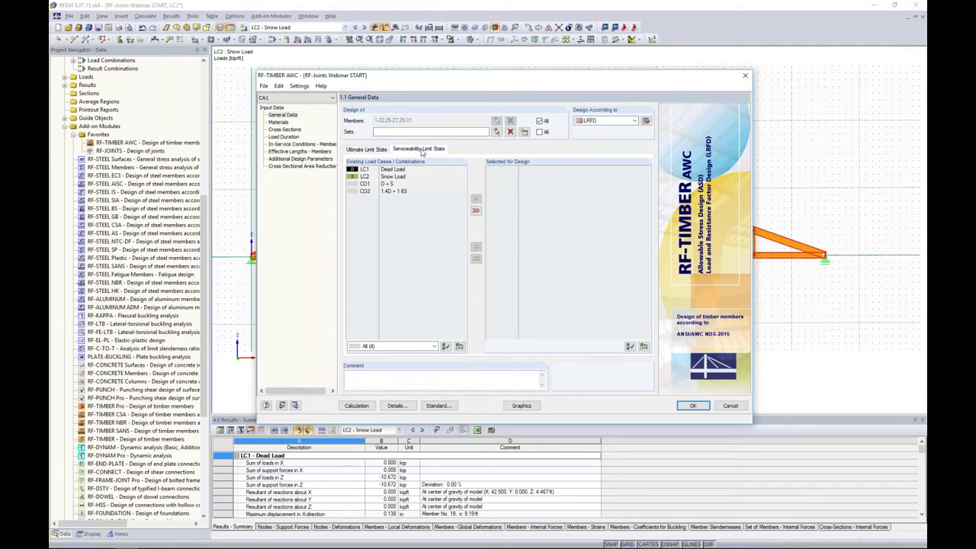
double_click(393, 184)
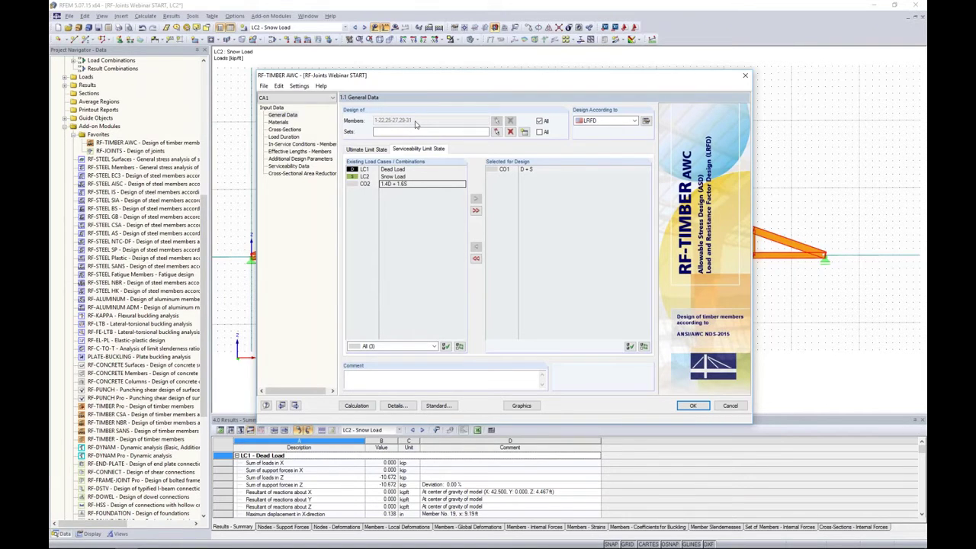
click(693, 405)
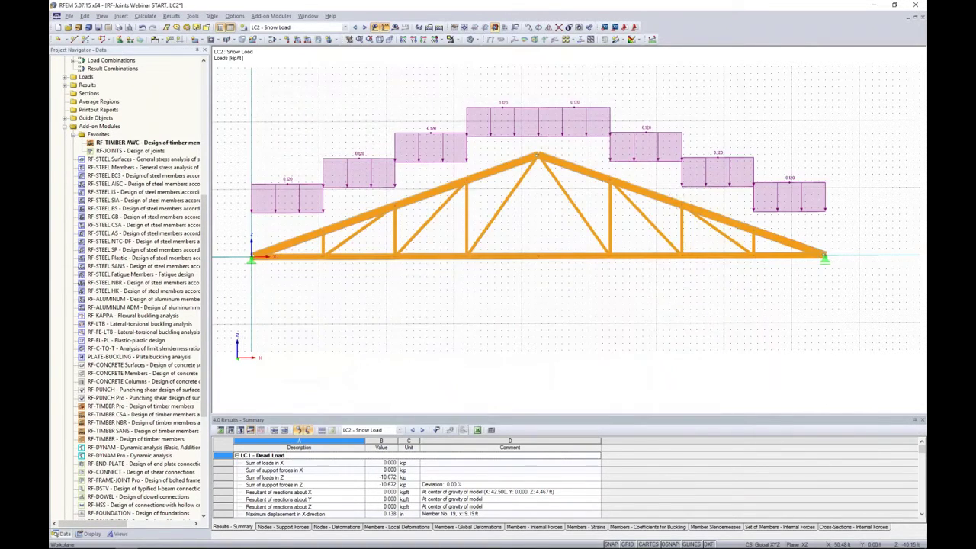
Hide the load display and examine the sets of members forming the truss's lower and upper chords
click(375, 28)
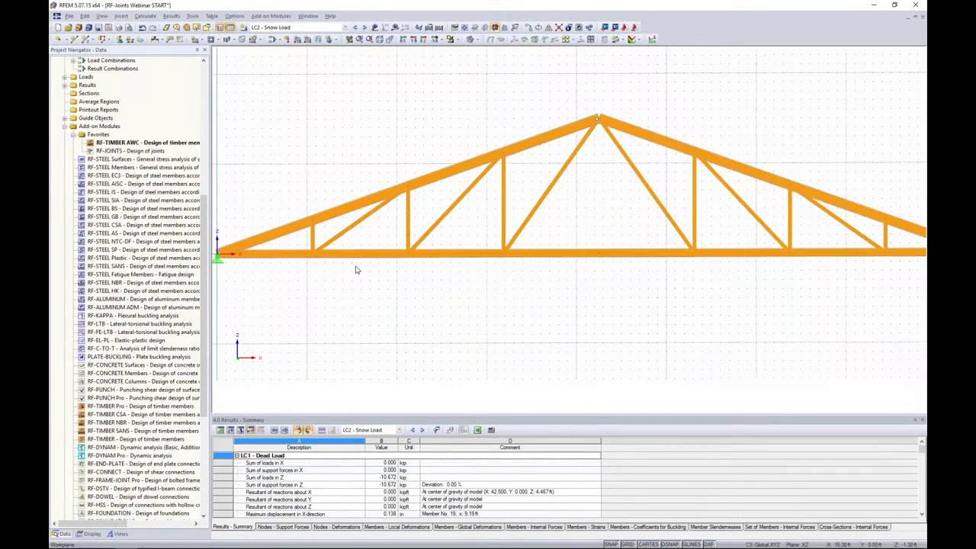
scroll(363, 264, up, 5)
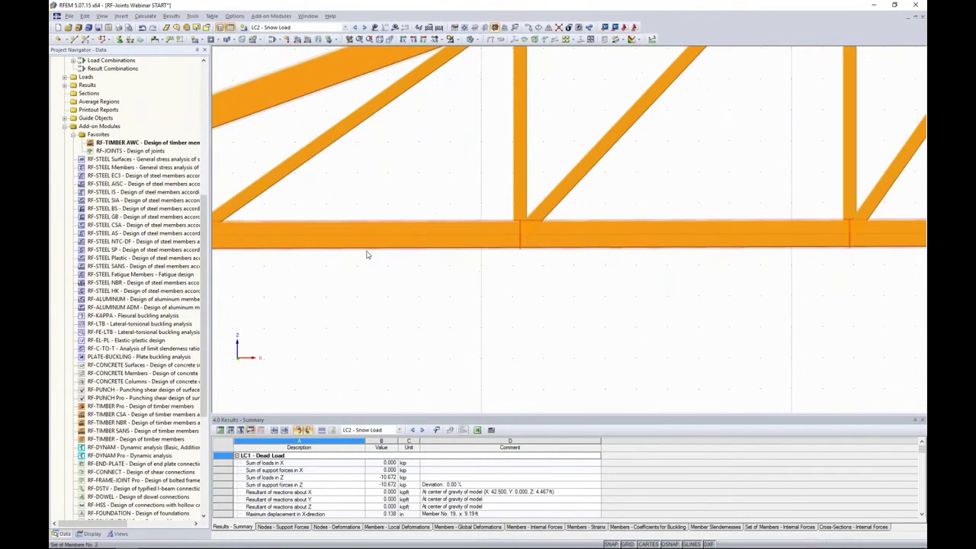
scroll(366, 254, down, 2)
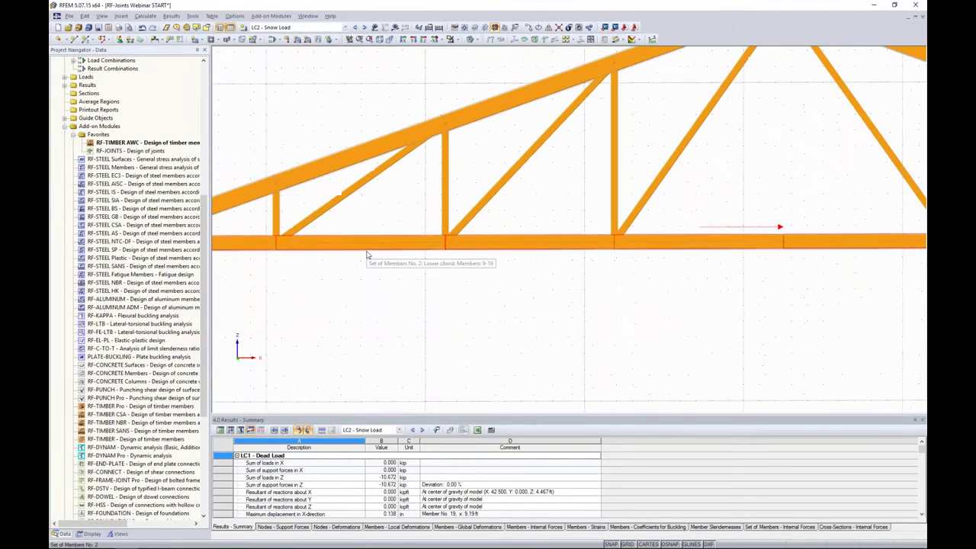
scroll(367, 255, down, 2)
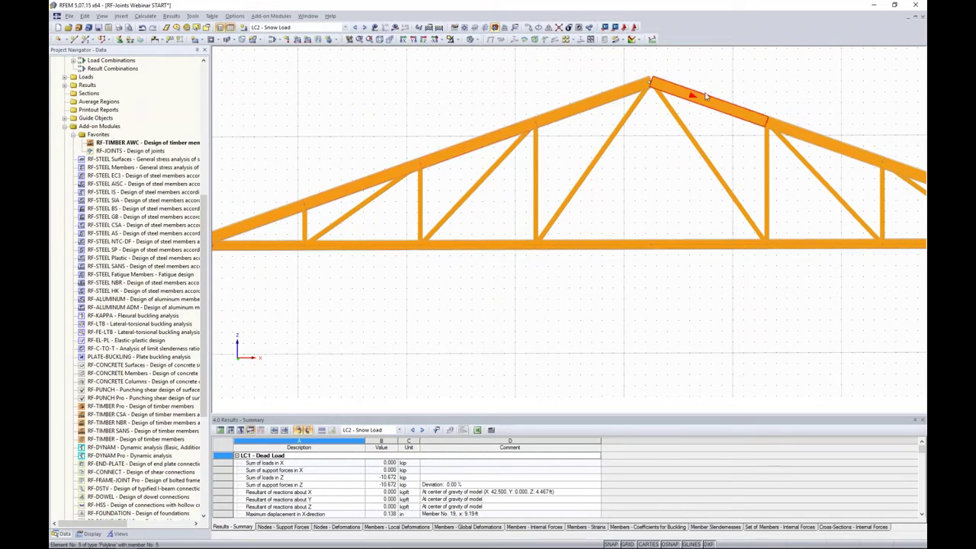
scroll(461, 160, up, 2)
scroll(461, 160, up, 2)
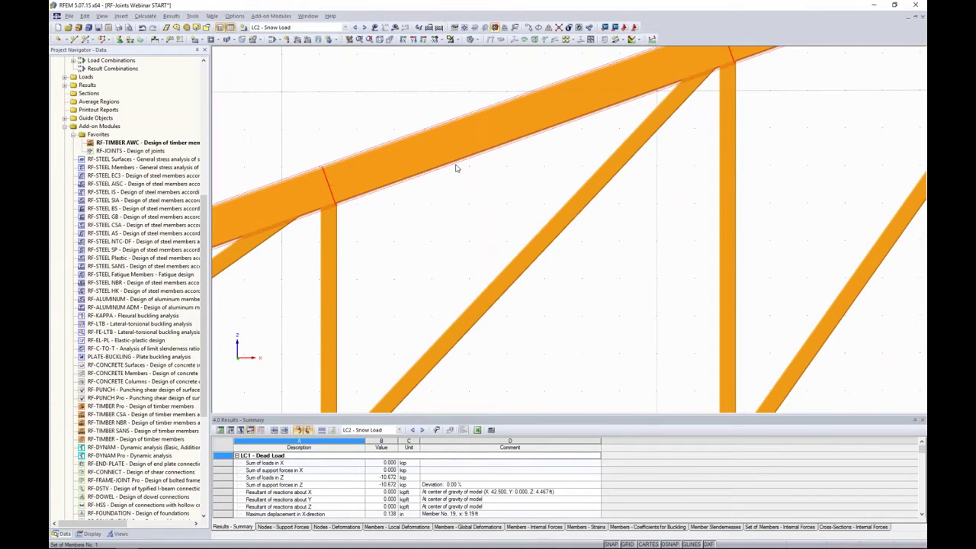
scroll(458, 166, down, 5)
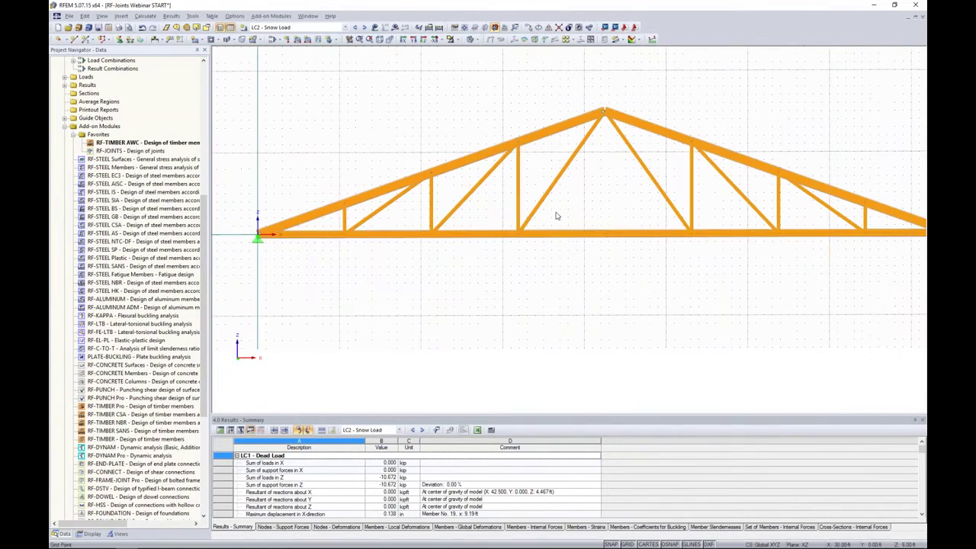
Reopen RF-TIMBER AWC and replace the all-members selection with only the truss's web members, 17-22, 25-27 and 29-31
scroll(557, 217, up, 1)
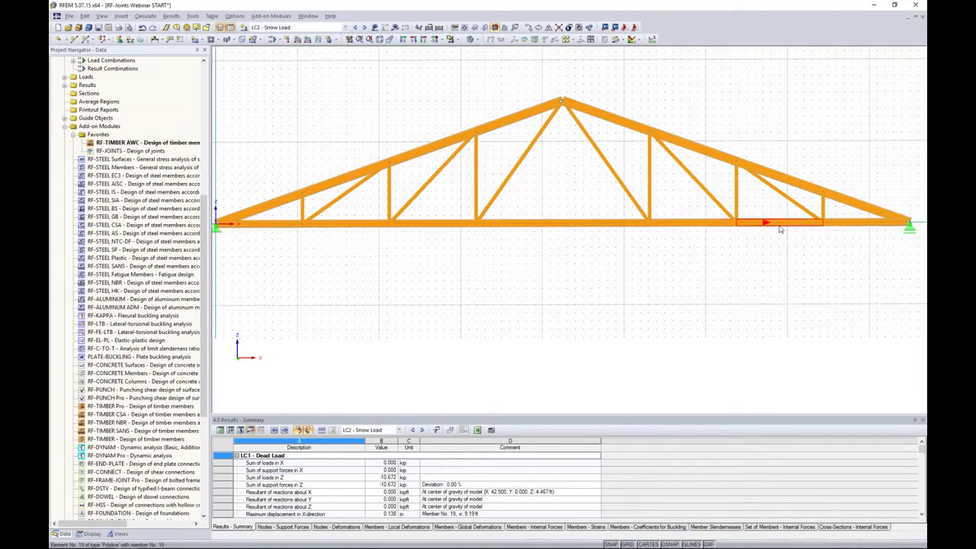
double_click(141, 142)
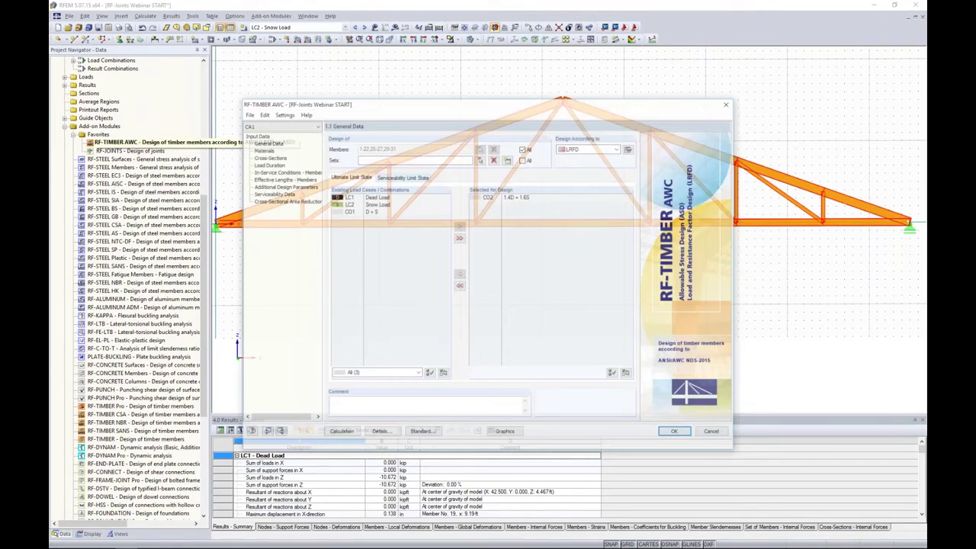
click(523, 149)
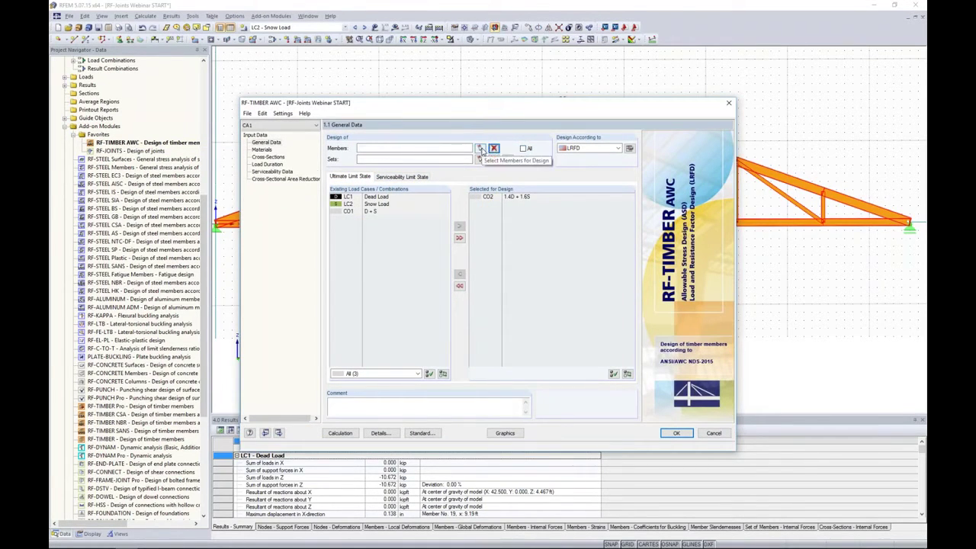
click(481, 151)
scroll(841, 216, up, 3)
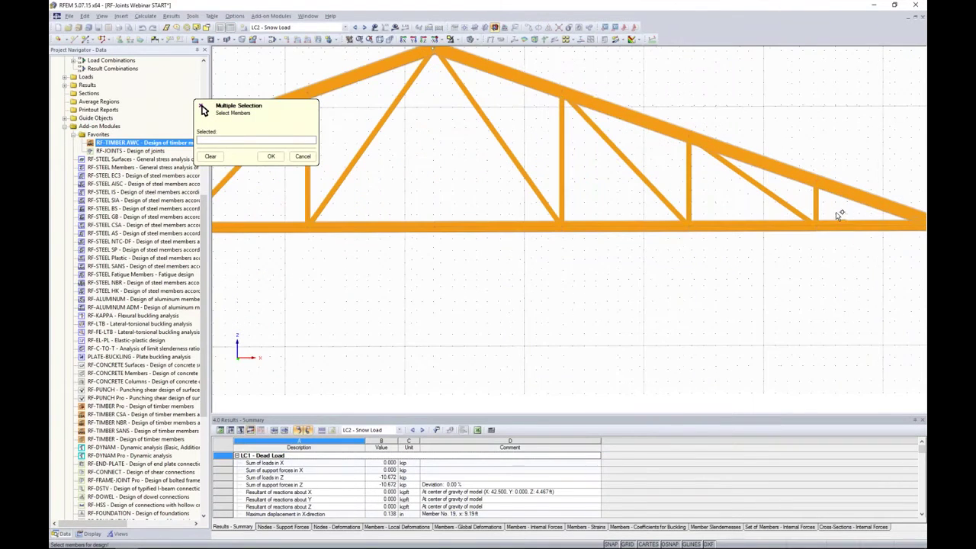
drag(825, 212, 509, 204)
middle_drag(481, 220, 817, 182)
drag(725, 197, 421, 196)
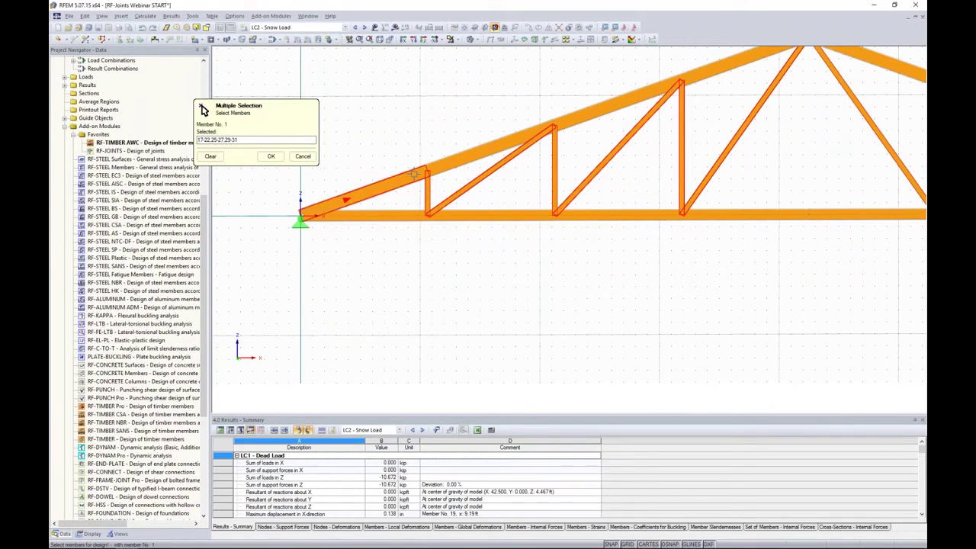
click(271, 155)
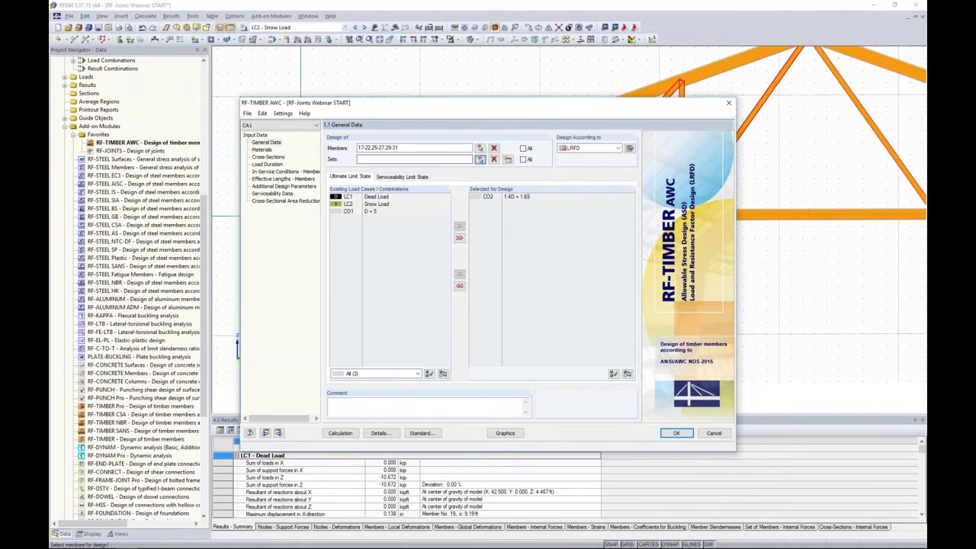
Add the lower and upper chord sets of members, 2 and 1, to the design
click(480, 159)
click(527, 210)
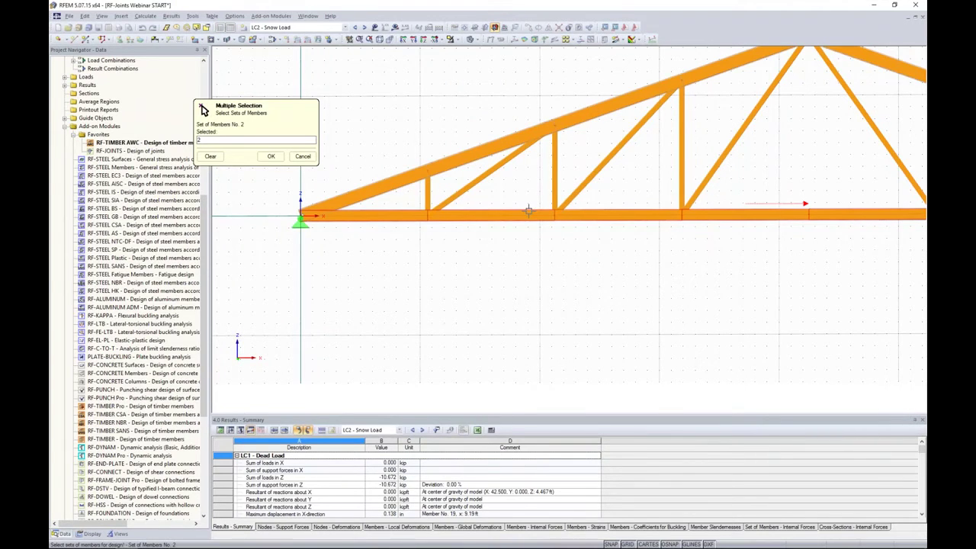
click(516, 131)
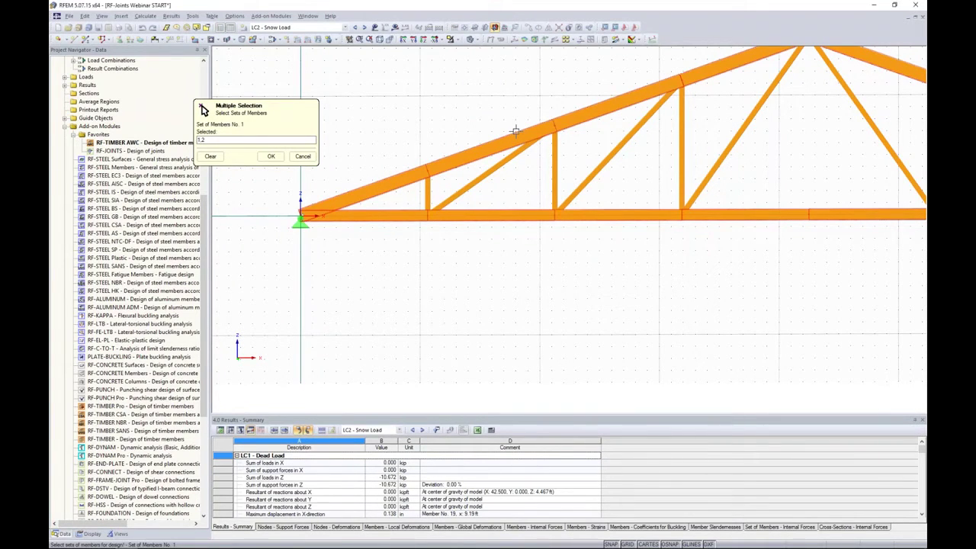
click(271, 156)
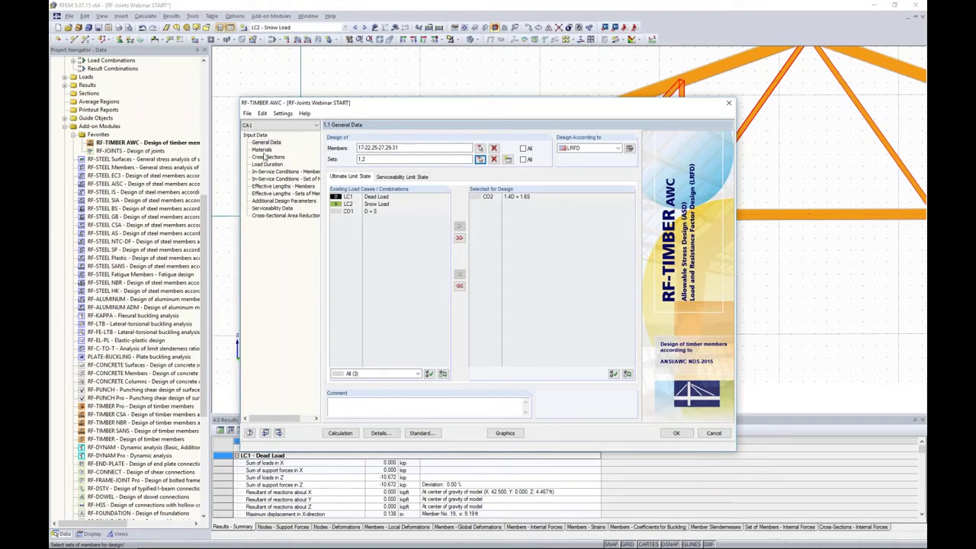
Examine the material properties of the 16F-1.3E, 16F-V3 DF/DF glulam in the module's material data
click(262, 150)
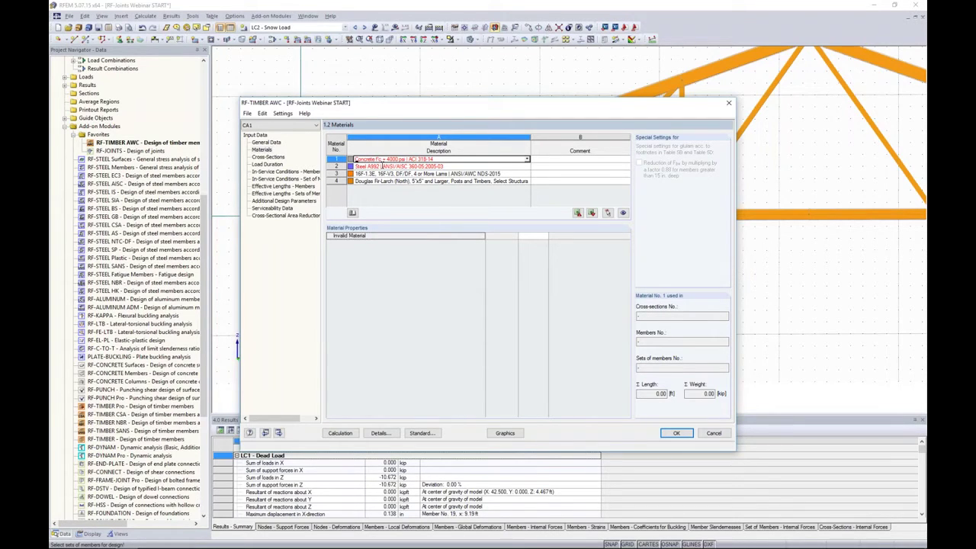
click(385, 174)
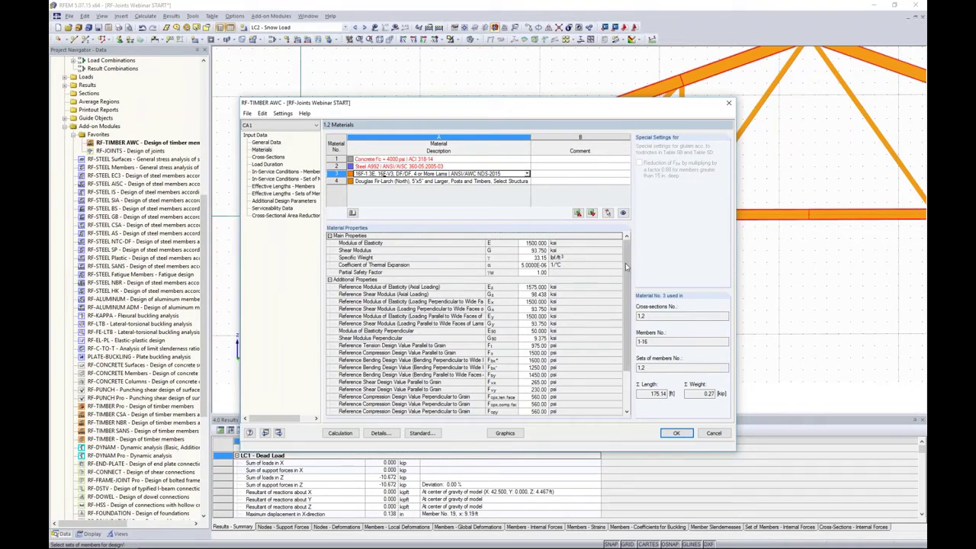
scroll(626, 264, down, 3)
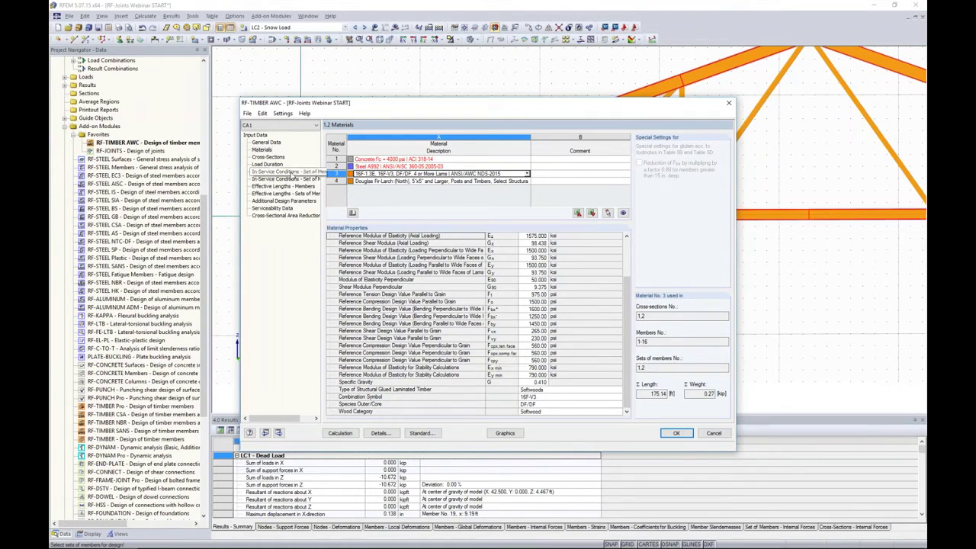
Review the module's cross-sections and examine the detailed section properties of T-Rectangle 6/10
click(270, 157)
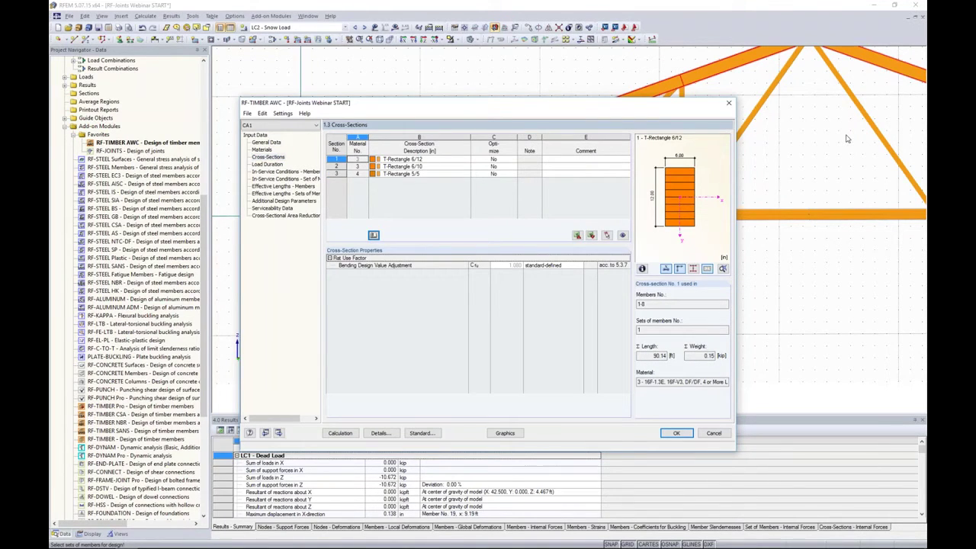
click(416, 166)
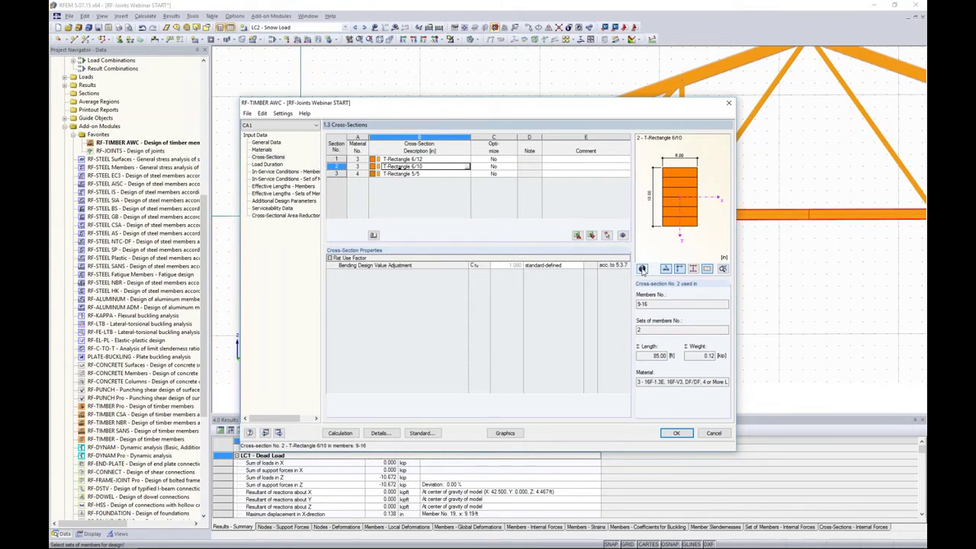
click(642, 269)
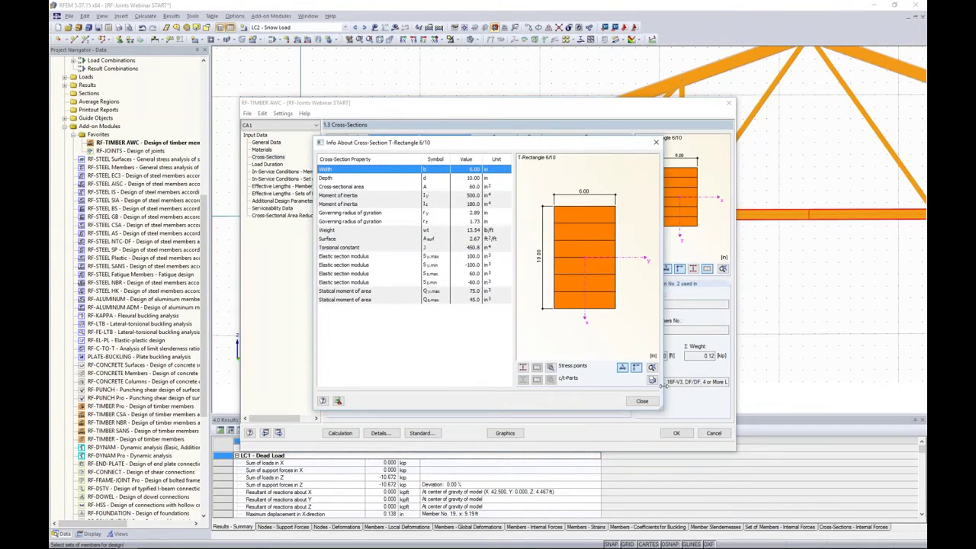
click(656, 142)
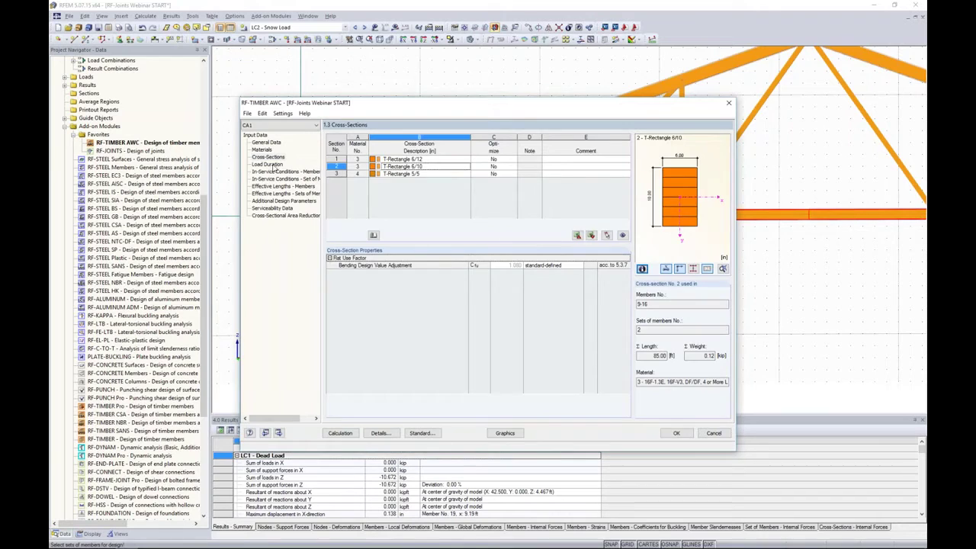
Review the load duration data and the time effect factors available for the dead load case
click(267, 164)
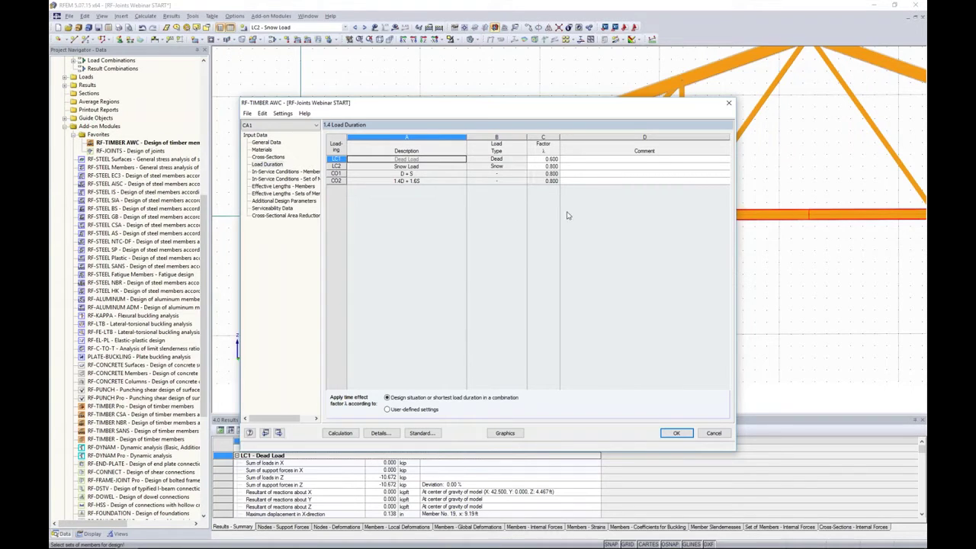
click(549, 158)
click(556, 159)
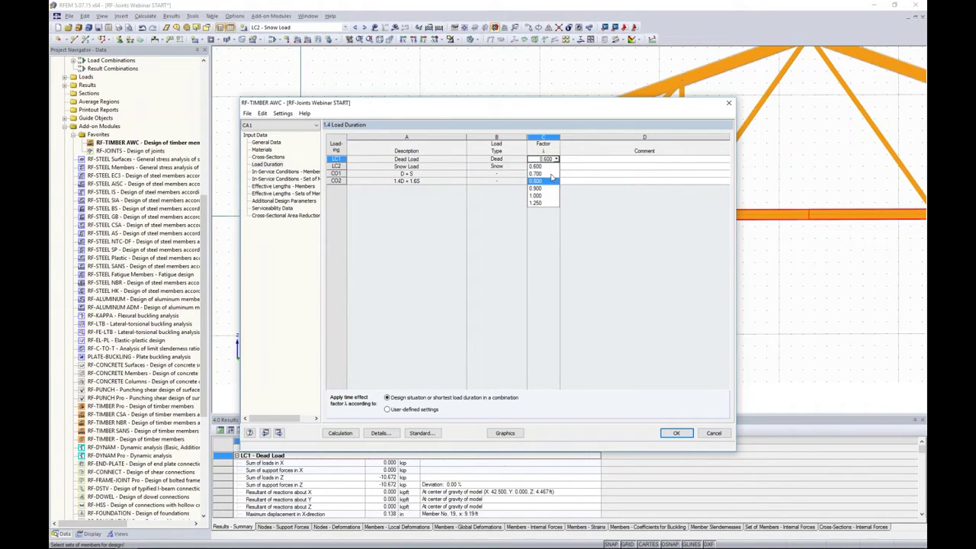
click(555, 246)
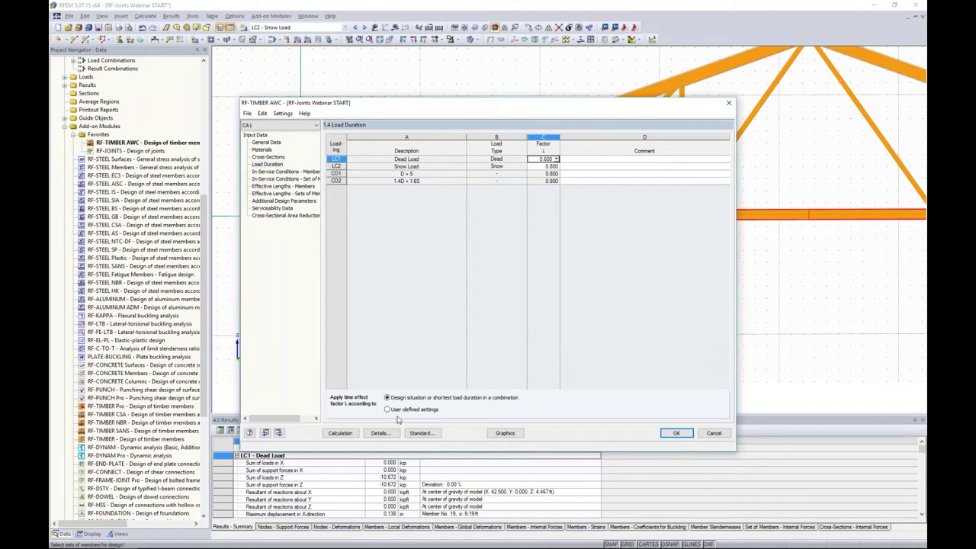
Examine the ANSI/AWC NDS-2015 standard settings, including the general factors, the other factors and the used standards, without changing them
click(420, 433)
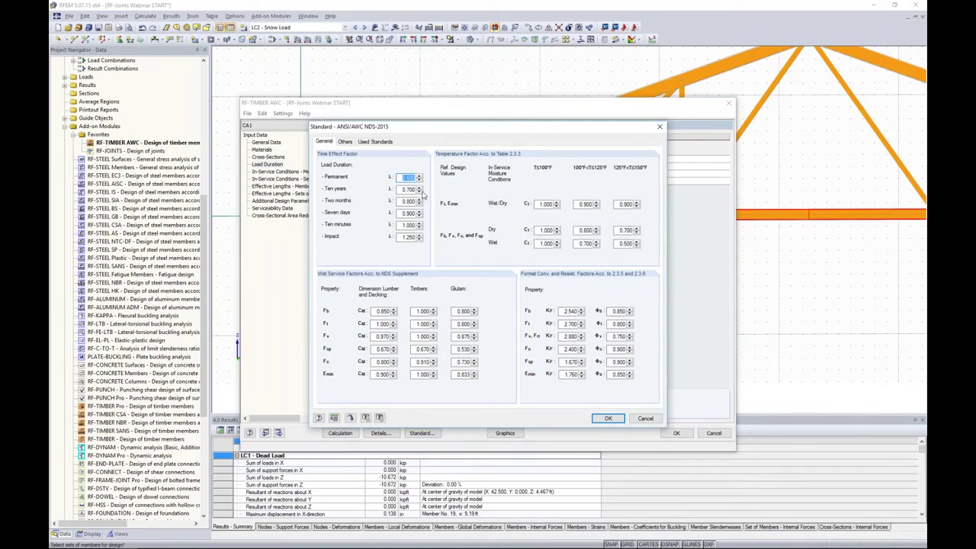
drag(426, 130, 430, 86)
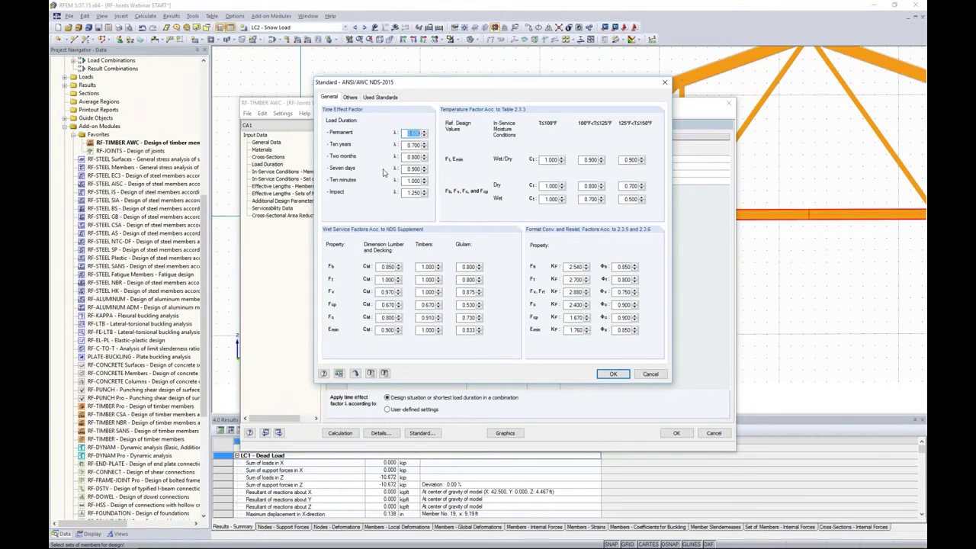
click(408, 133)
click(351, 97)
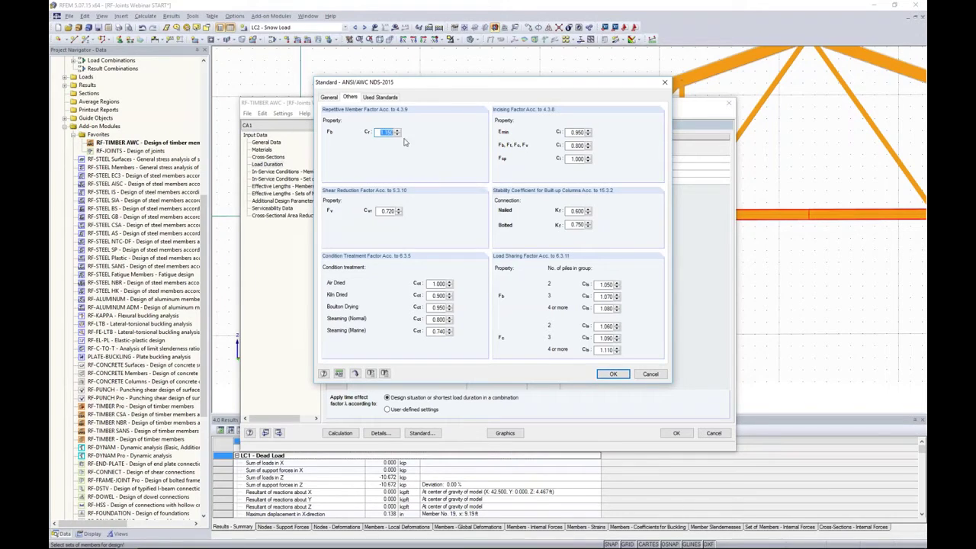
click(389, 97)
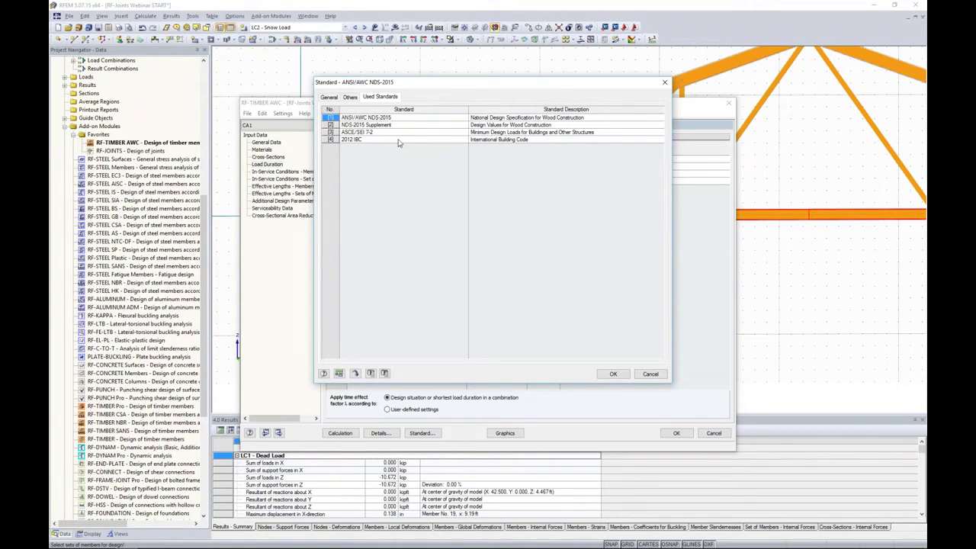
click(648, 374)
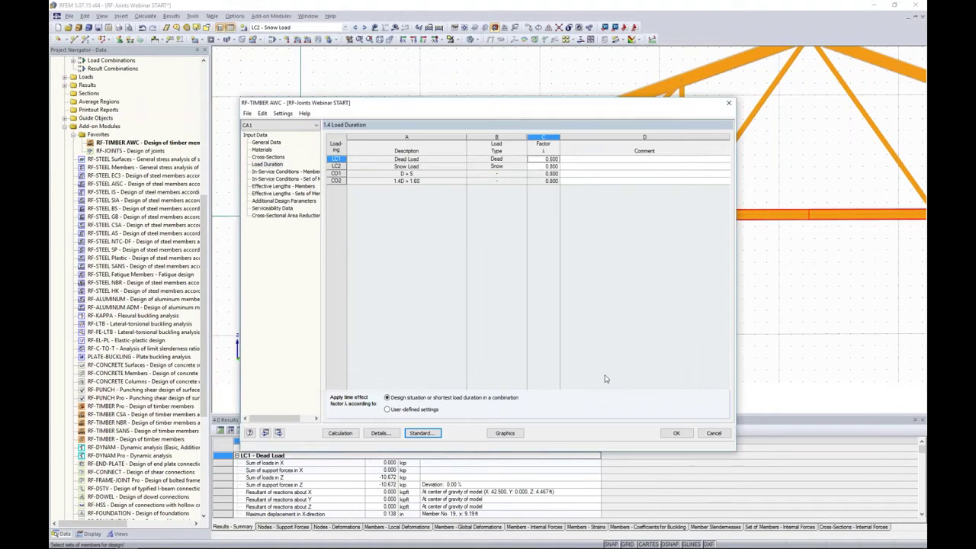
Review the in-service moisture and temperature conditions for the members and sets of members, including the temperature options for member 17
click(282, 172)
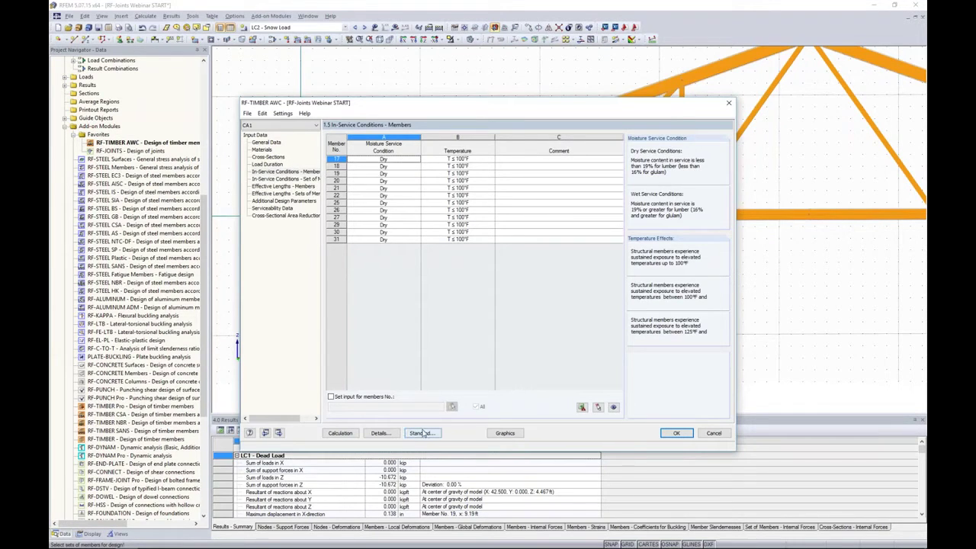
click(397, 161)
click(417, 160)
click(417, 159)
click(465, 163)
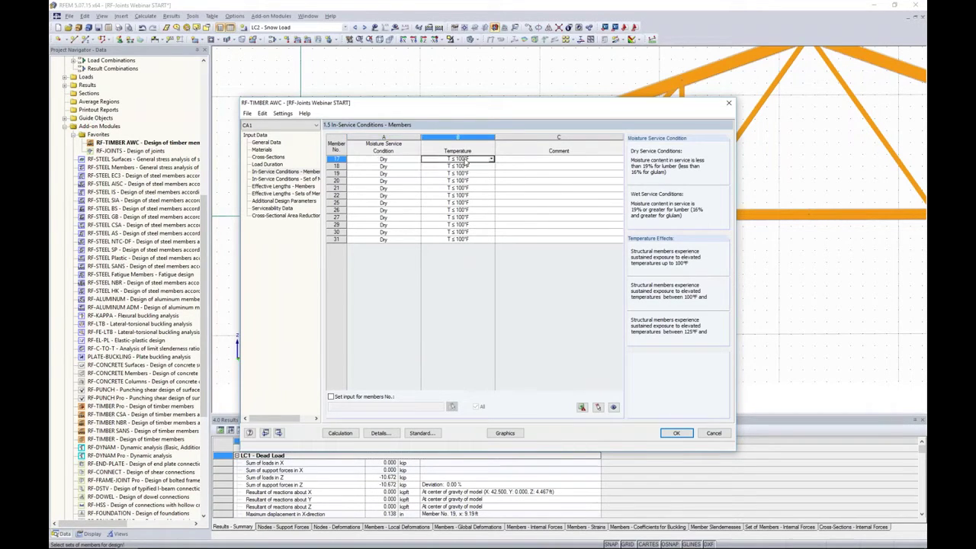
click(489, 160)
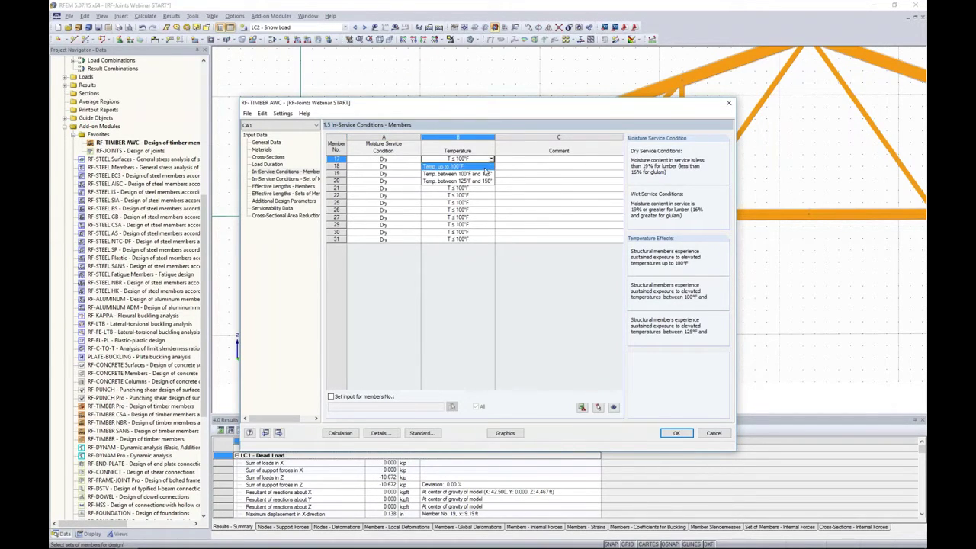
click(515, 149)
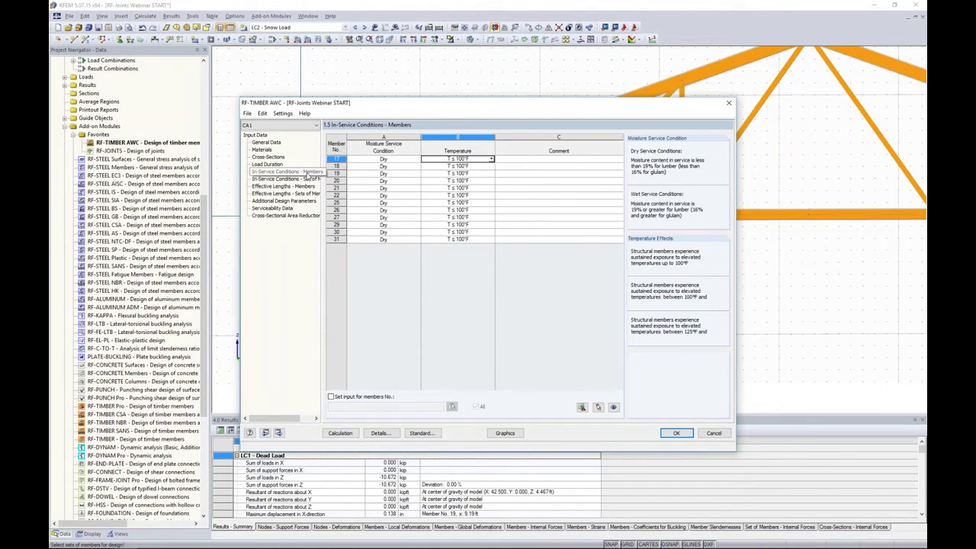
click(307, 180)
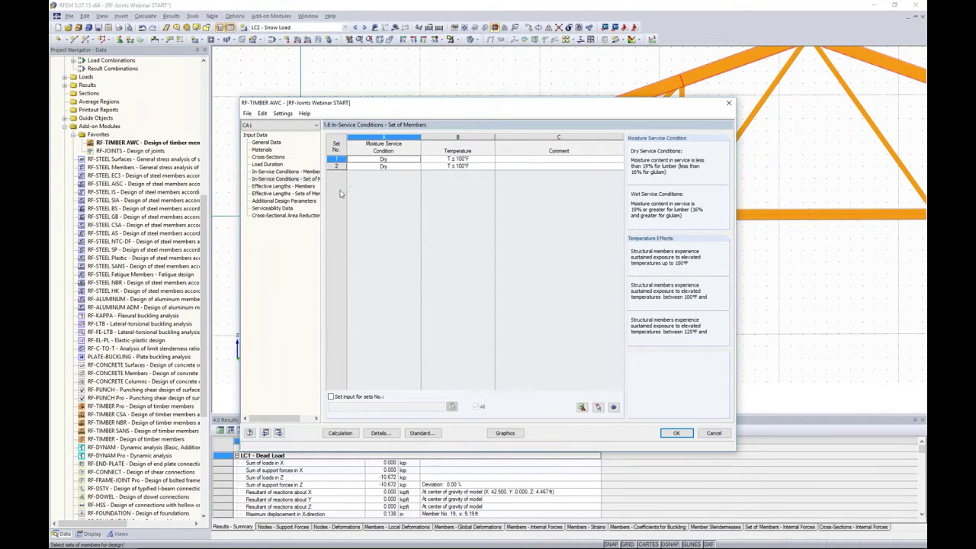
Examine the web members' effective lengths and buckling settings alongside the truss model
click(301, 187)
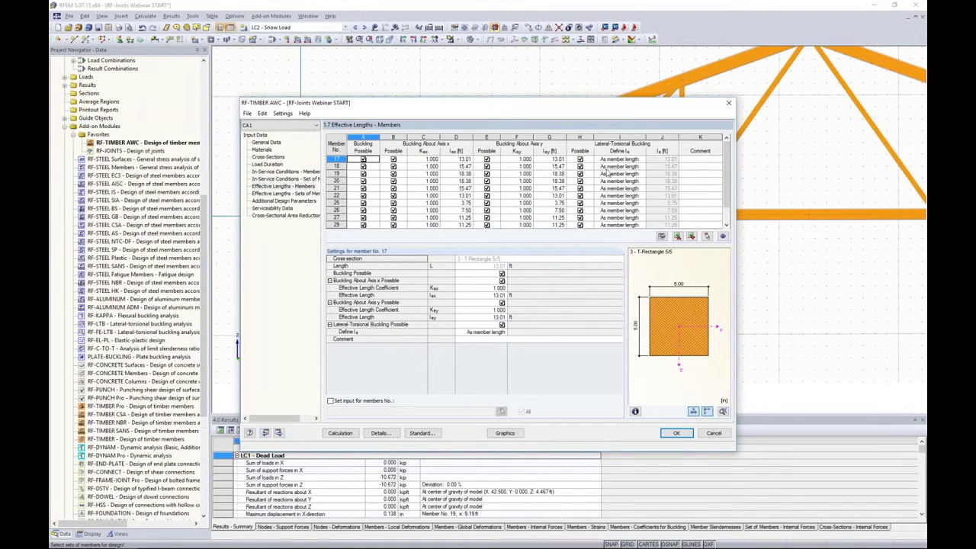
drag(543, 109, 349, 84)
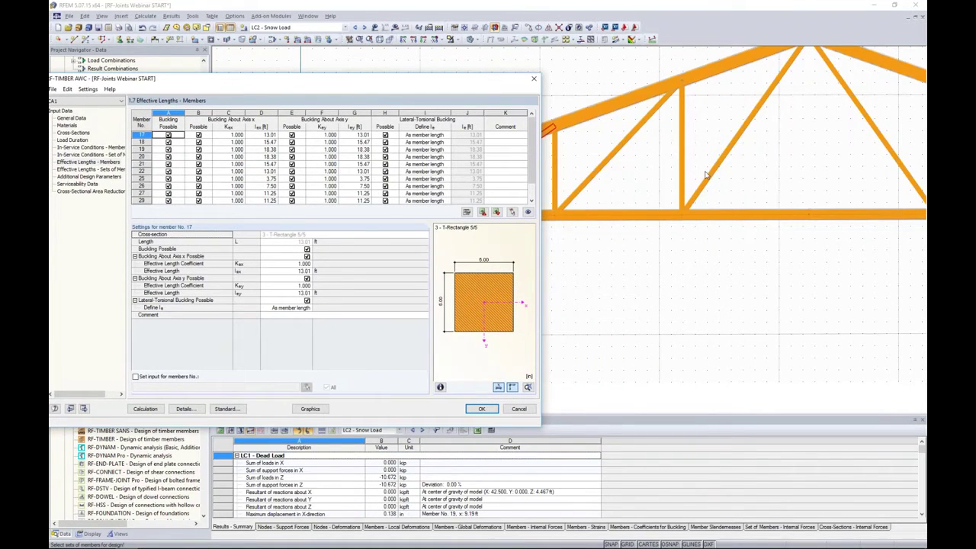
drag(490, 86, 628, 122)
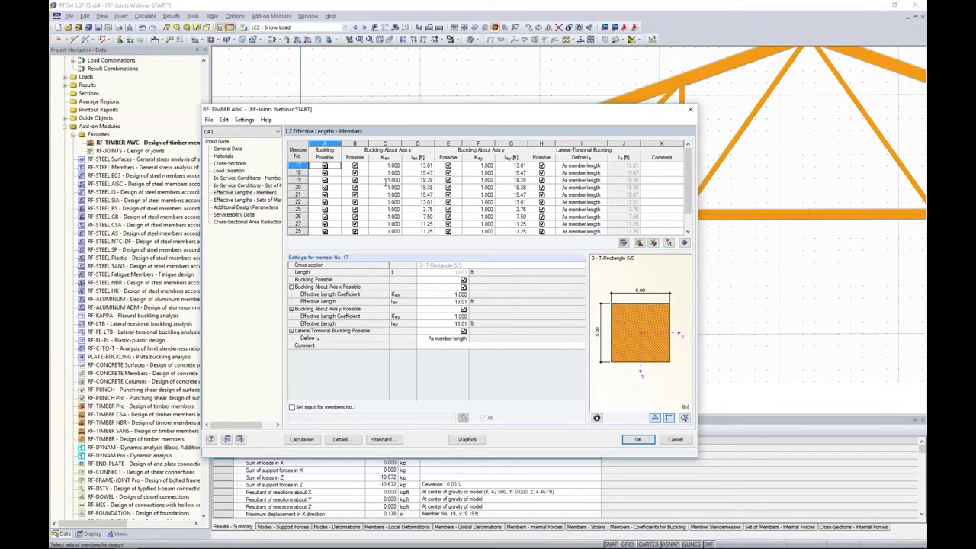
click(430, 165)
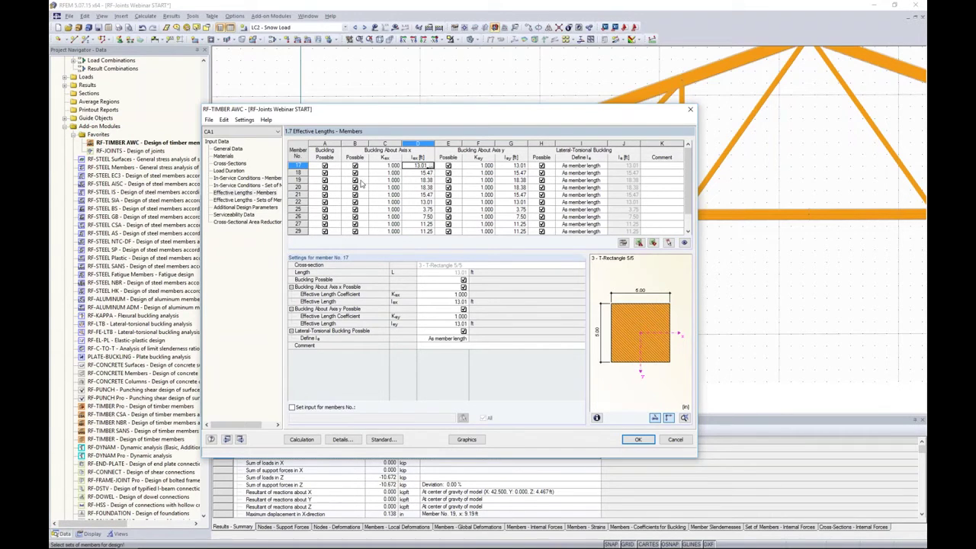
Disable buckling about axis x and lateral-torsional buckling for both the upper and lower chord sets of members
click(268, 201)
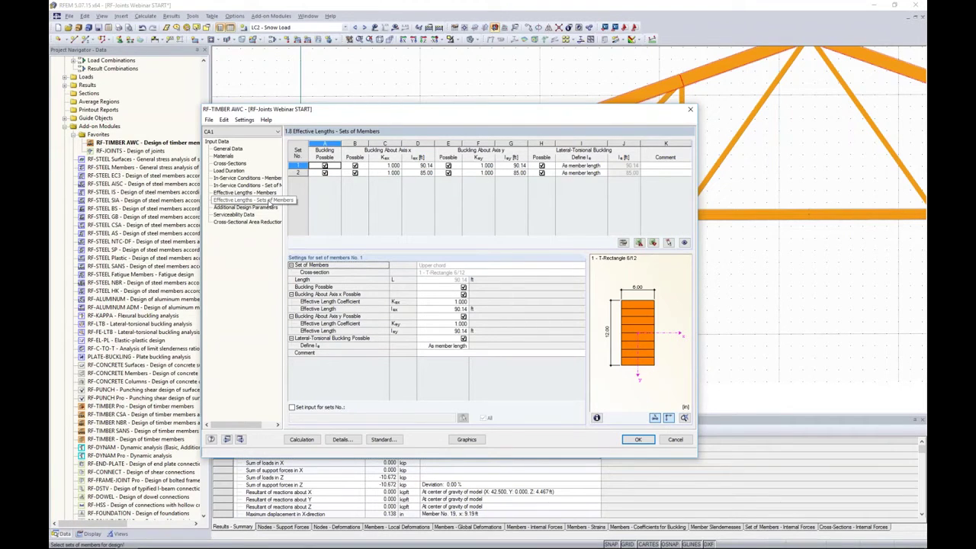
drag(466, 111, 384, 131)
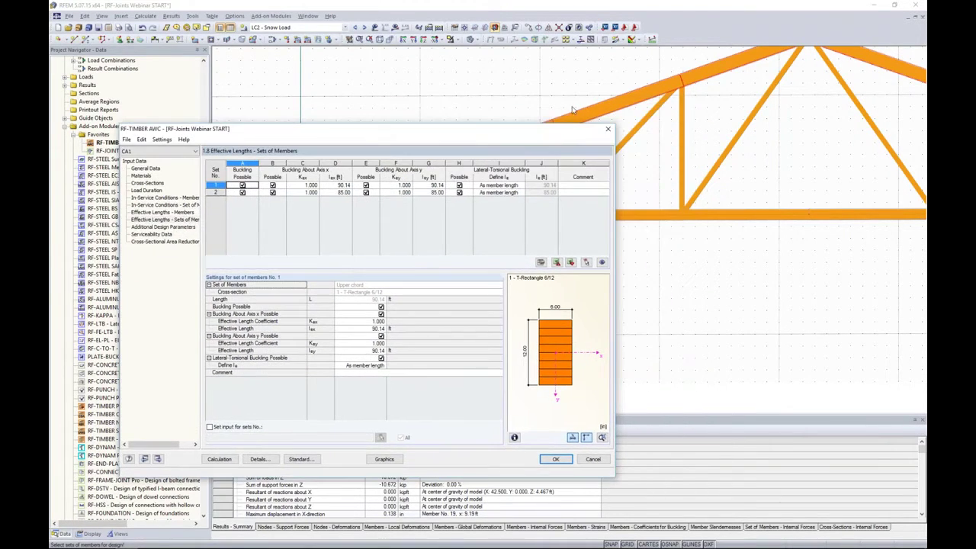
drag(497, 130, 567, 105)
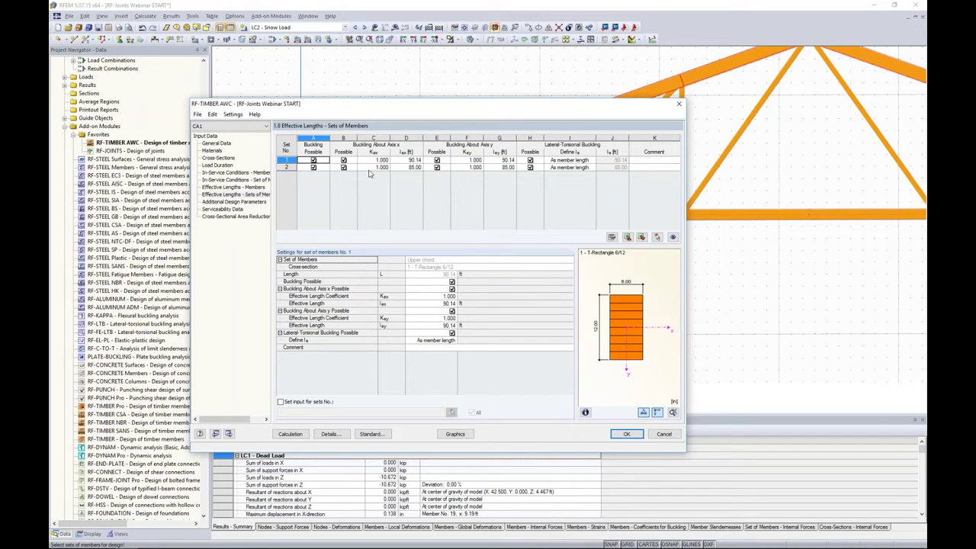
click(344, 160)
click(344, 167)
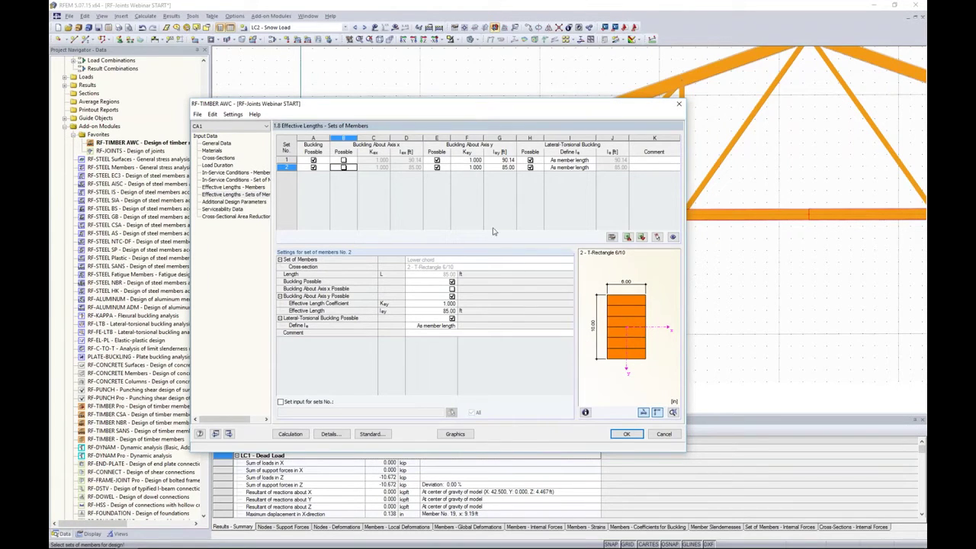
click(529, 160)
click(529, 168)
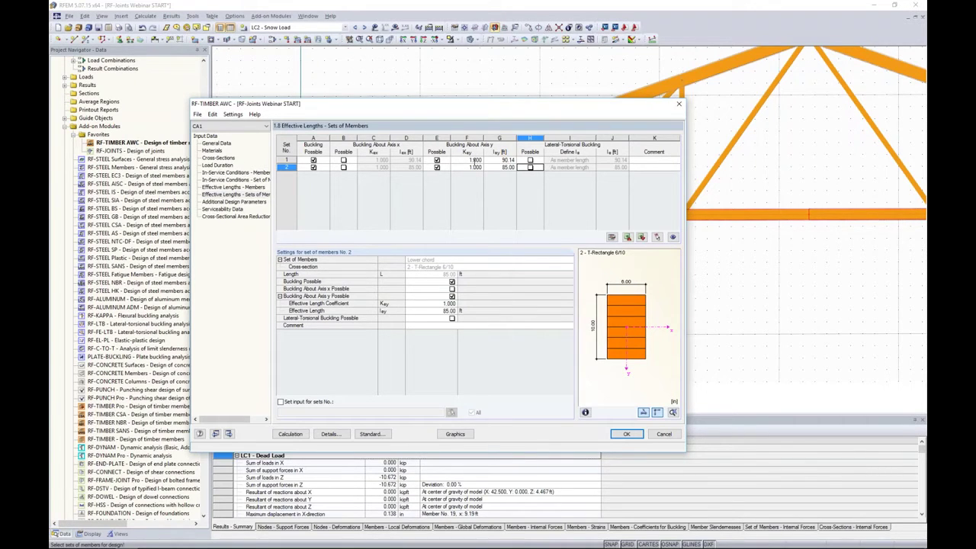
Set the effective length about axis y to 3.00 ft for the upper chord set and 3.50 ft for the lower chord set
click(488, 160)
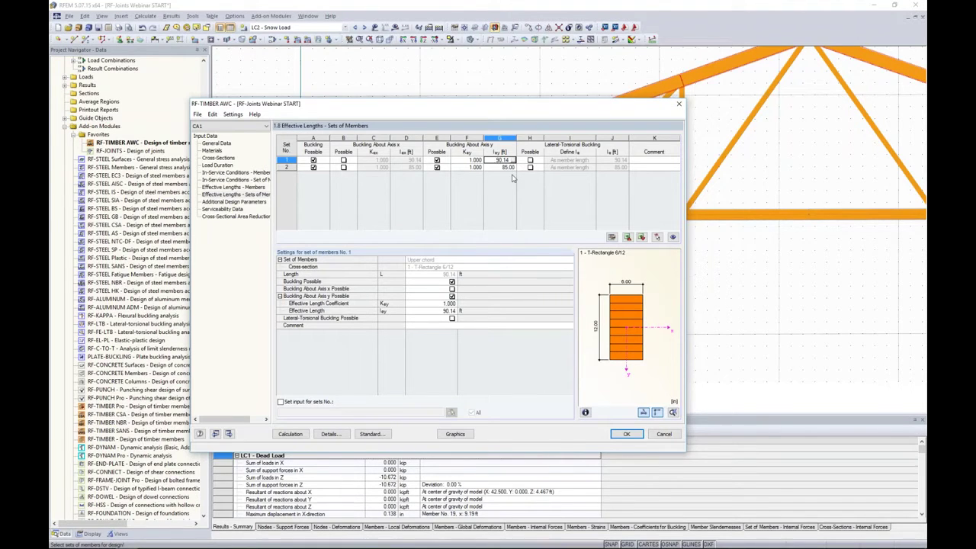
key(Delete)
key(Delete)
key(Delete)
key(Return)
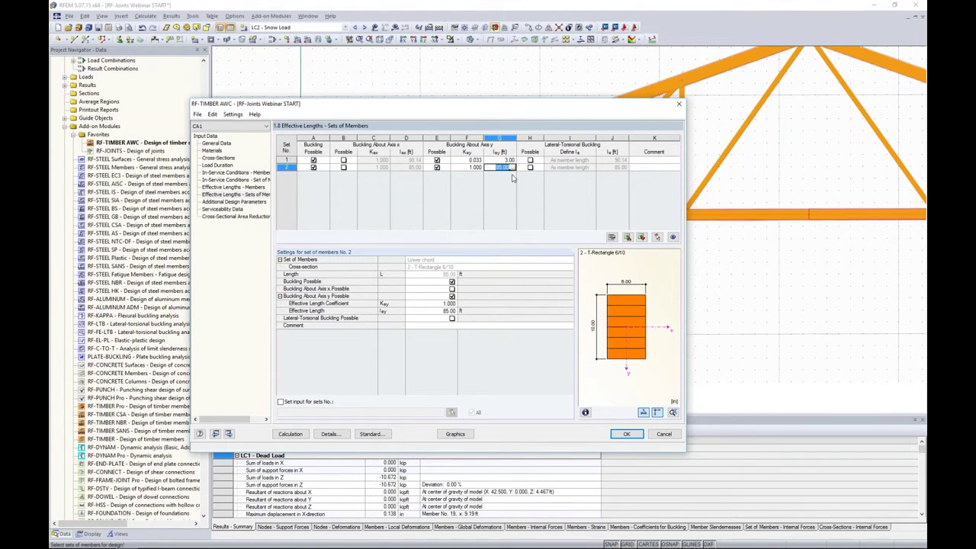
text(3.5)
key(Return)
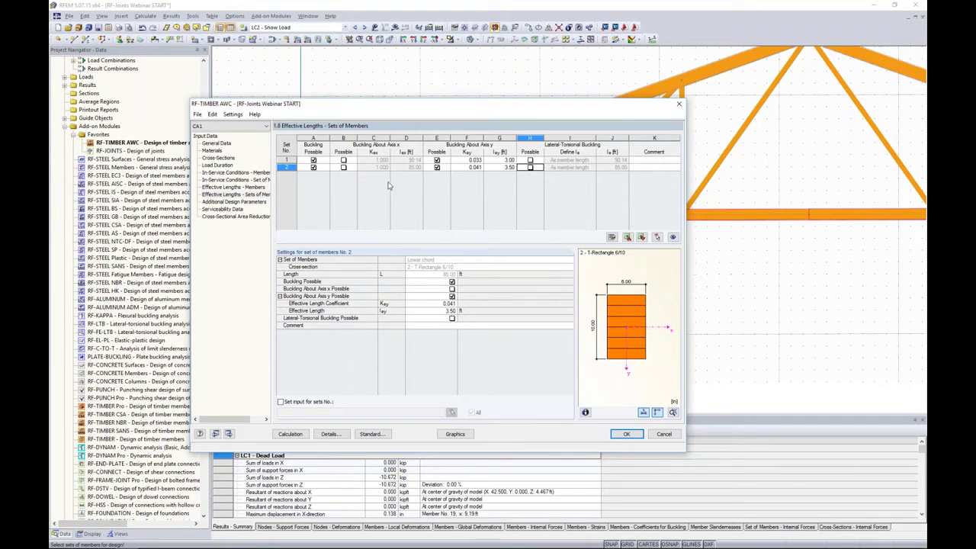
Examine the additional design parameters for all members, including the shear reduction, incising and repetitive factors
click(248, 202)
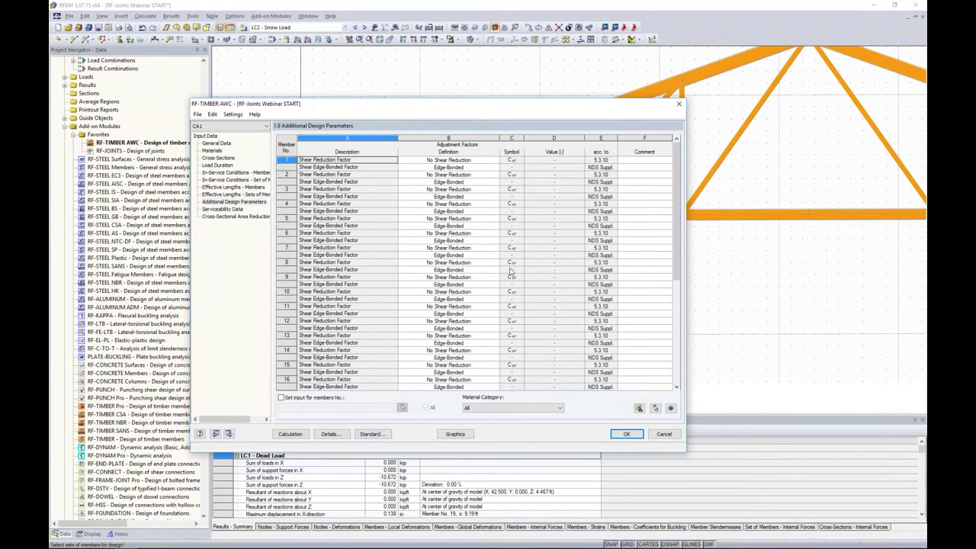
drag(678, 203, 676, 316)
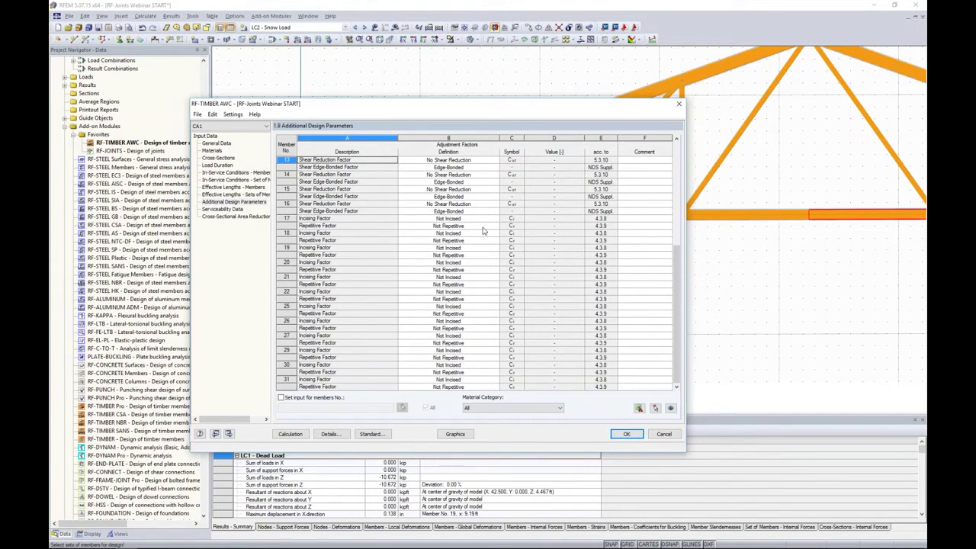
Add a serviceability entry for the diagonal web member 19, picked in the model, with beam type Beam
click(225, 210)
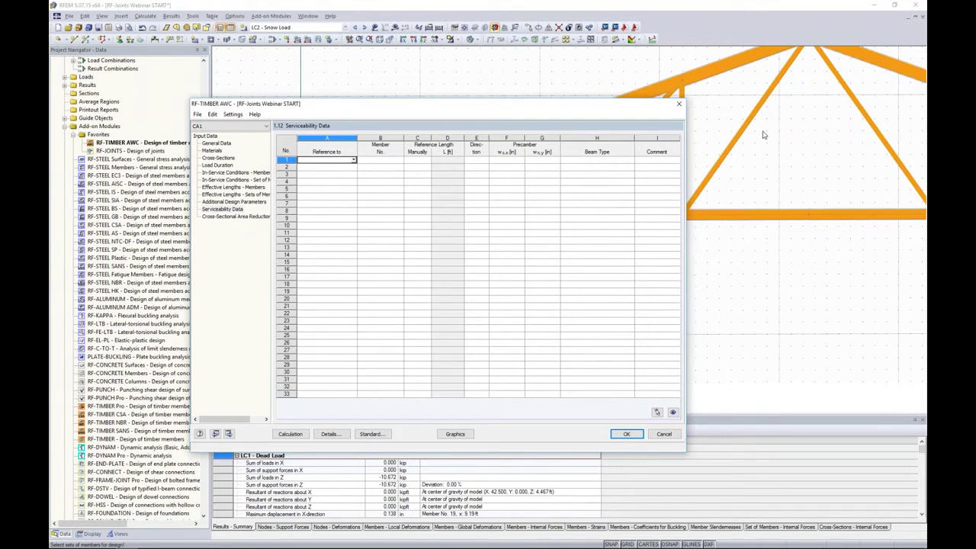
click(354, 160)
click(350, 174)
click(376, 161)
click(401, 161)
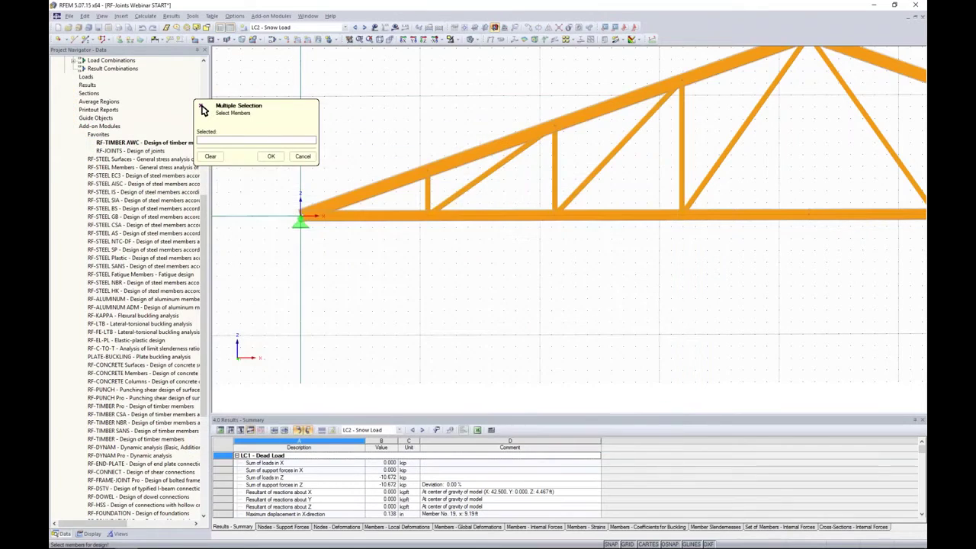
click(576, 209)
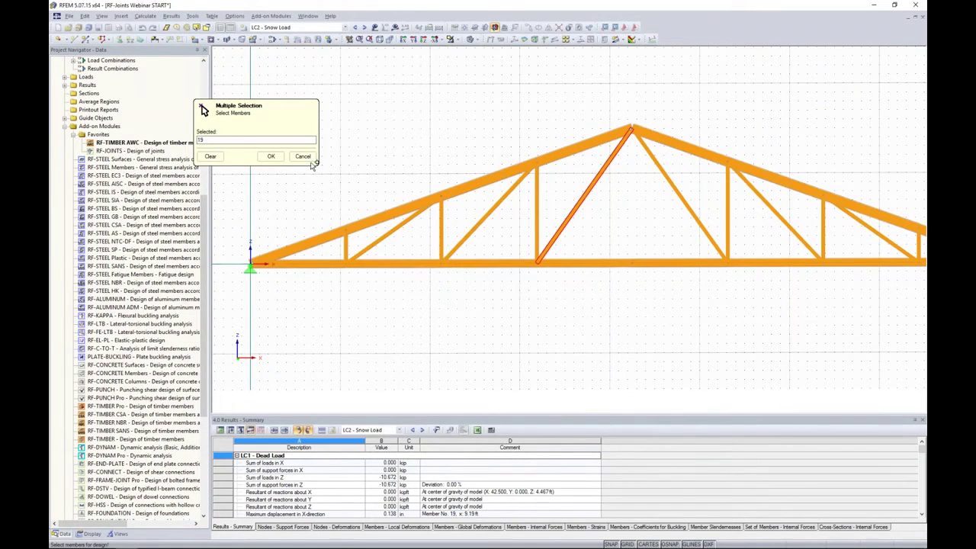
click(272, 157)
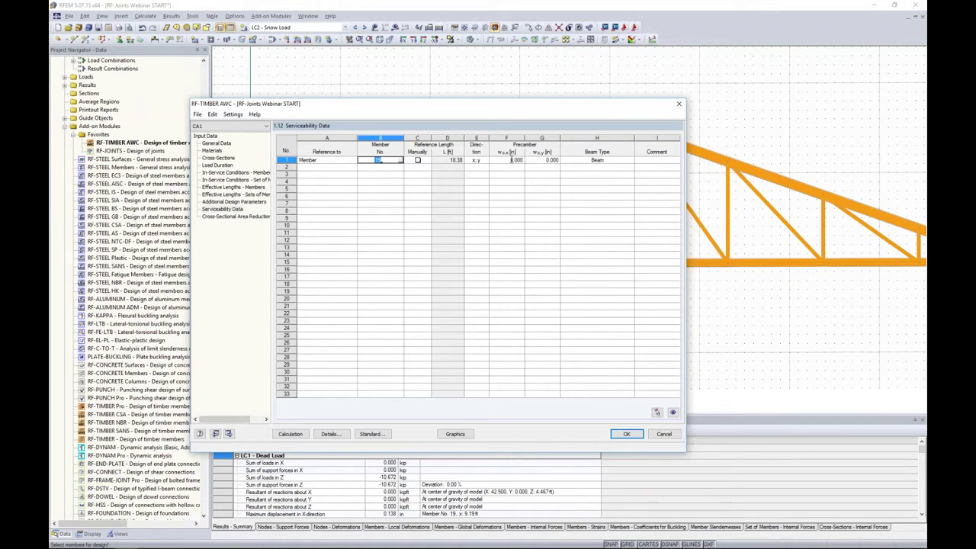
click(610, 162)
click(631, 162)
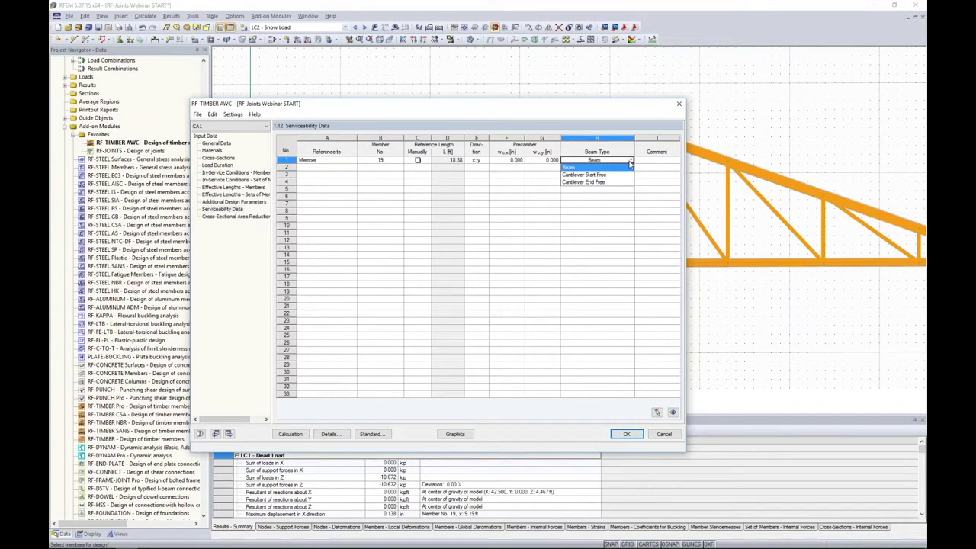
click(630, 167)
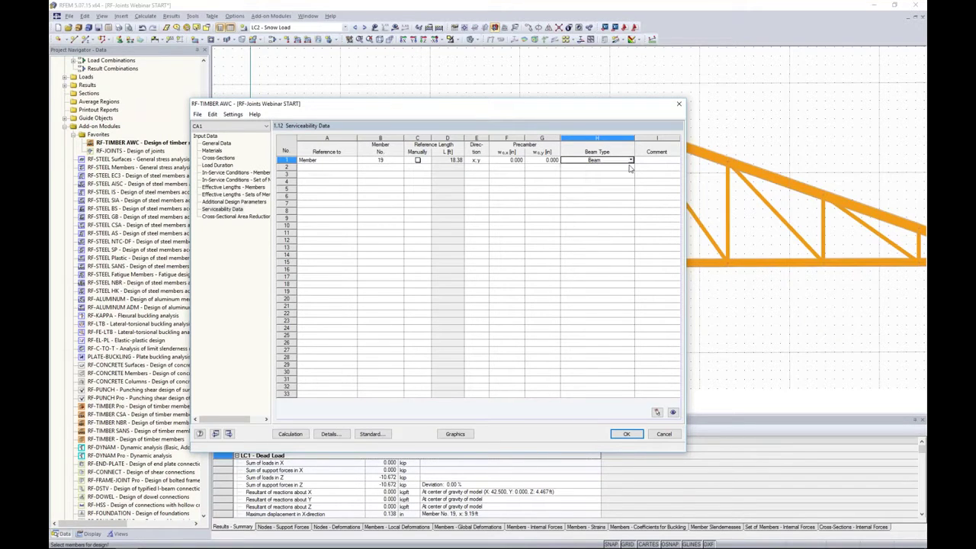
Add a second serviceability entry referring to a set of members and pick the lower chord, set 2, in the model
click(337, 167)
click(352, 168)
click(320, 189)
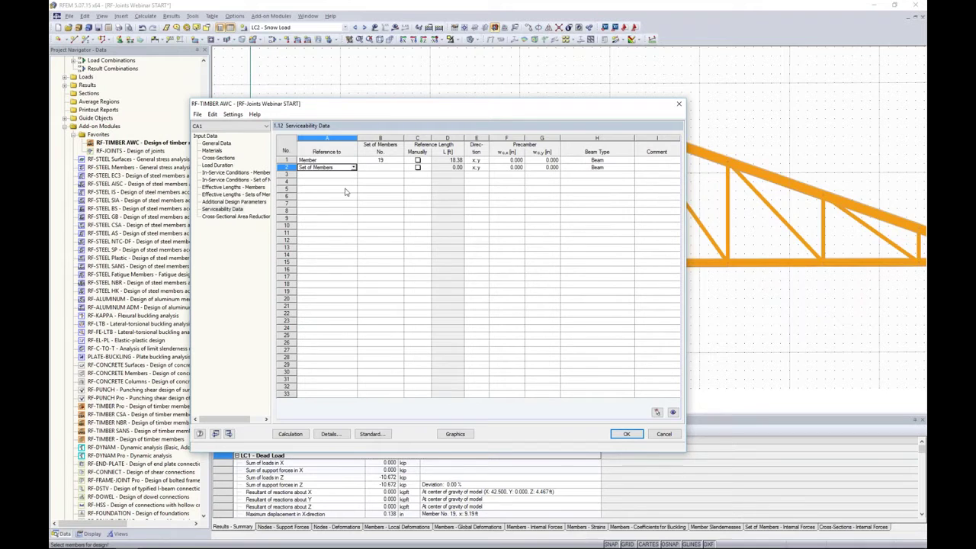
click(400, 167)
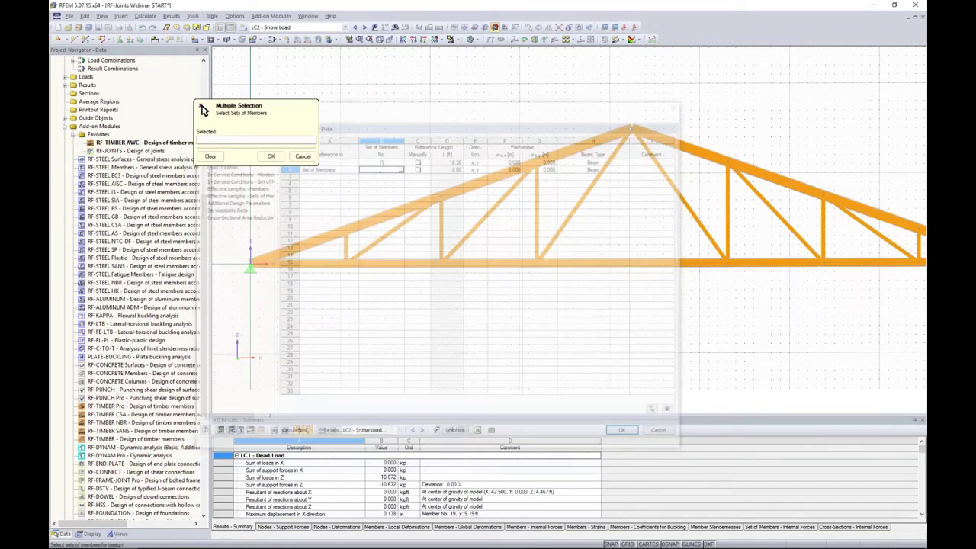
click(468, 261)
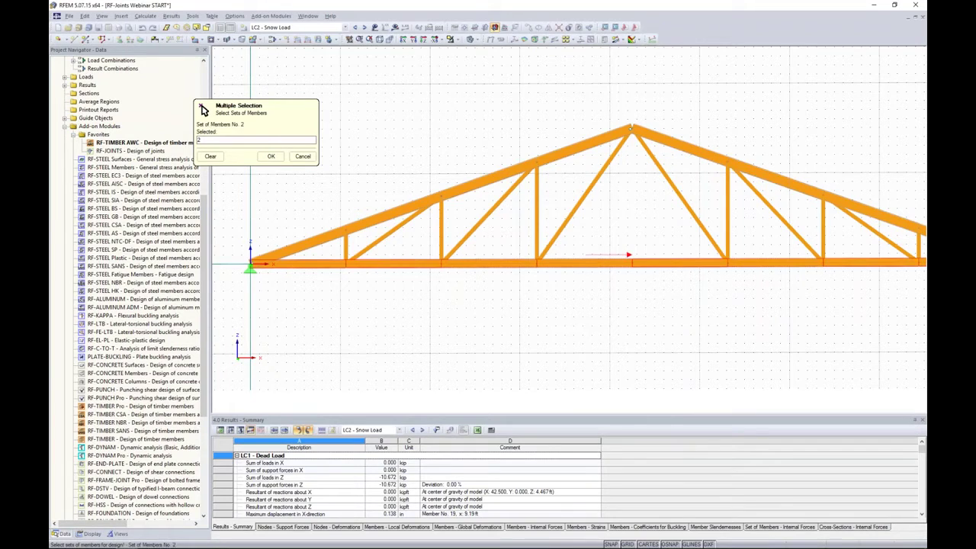
click(272, 157)
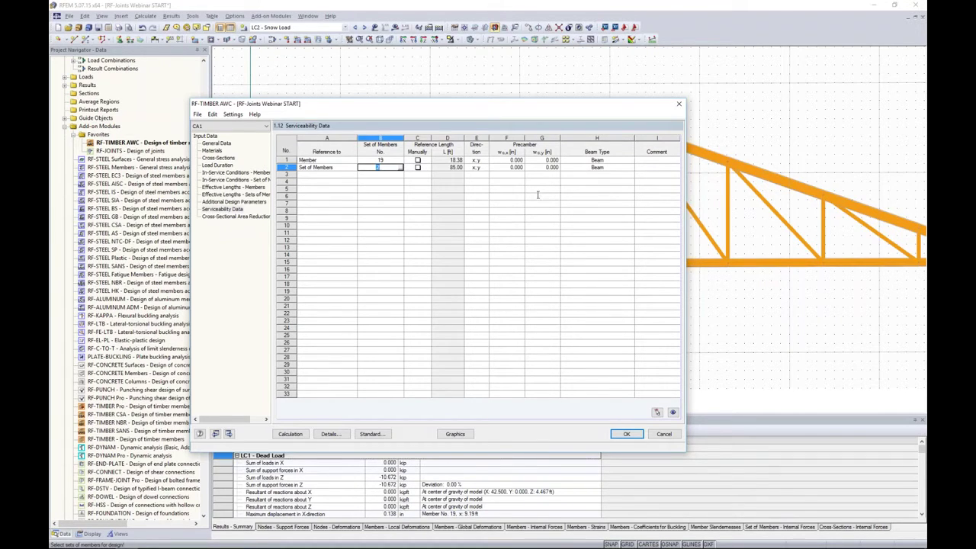
Review the limiting deflection and deformation reference options in the serviceability design details
click(340, 435)
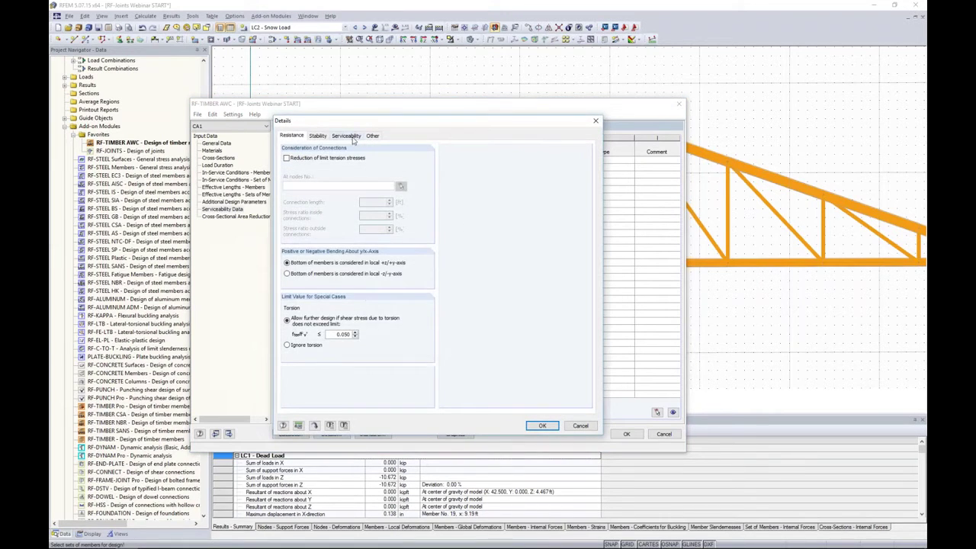
click(347, 136)
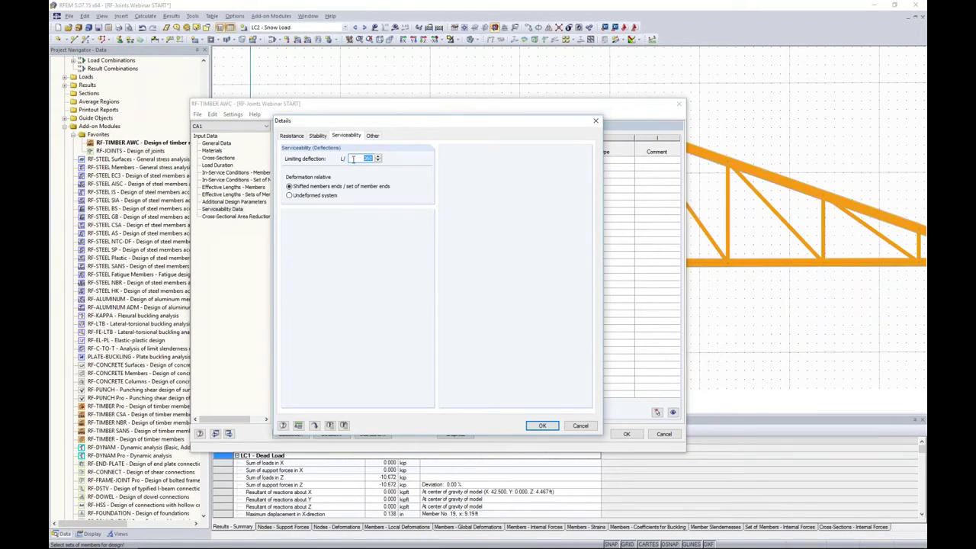
click(352, 158)
double_click(359, 157)
click(542, 426)
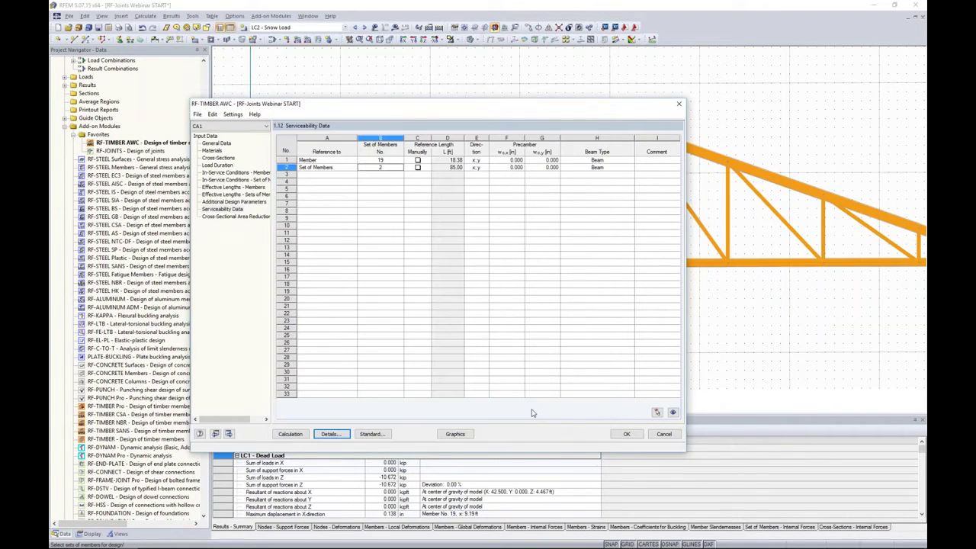
Try a member-based cross-sectional area reduction, check the available notch locations, and delete the entry
click(238, 218)
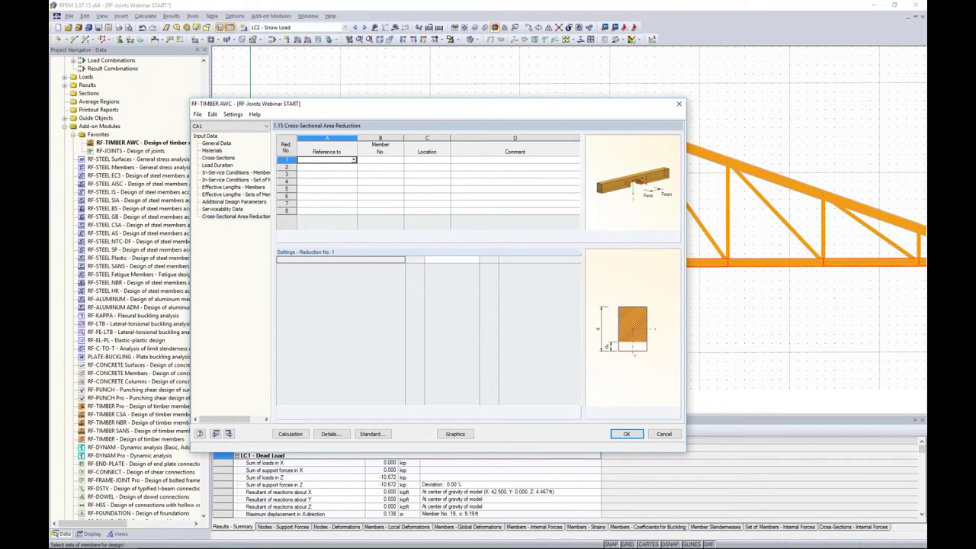
click(353, 159)
click(350, 167)
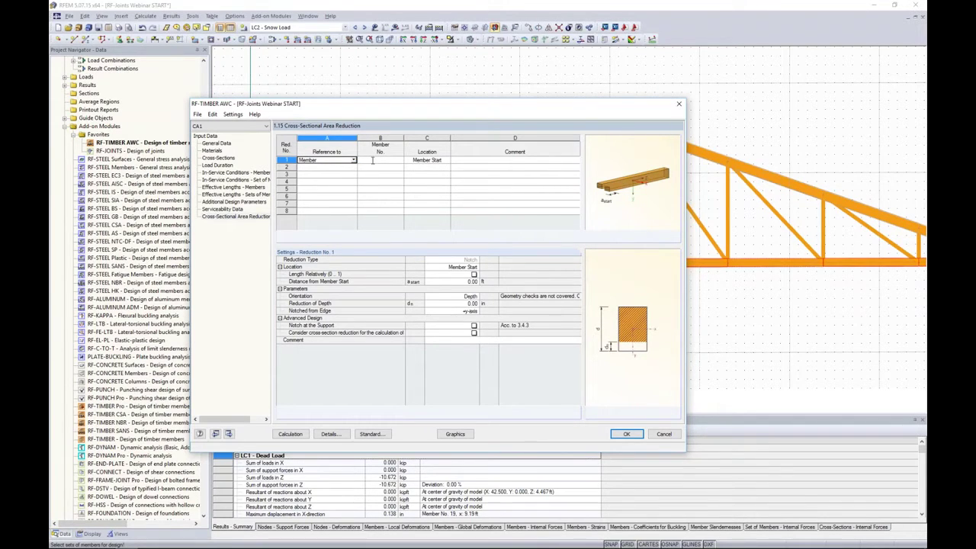
click(469, 267)
click(475, 266)
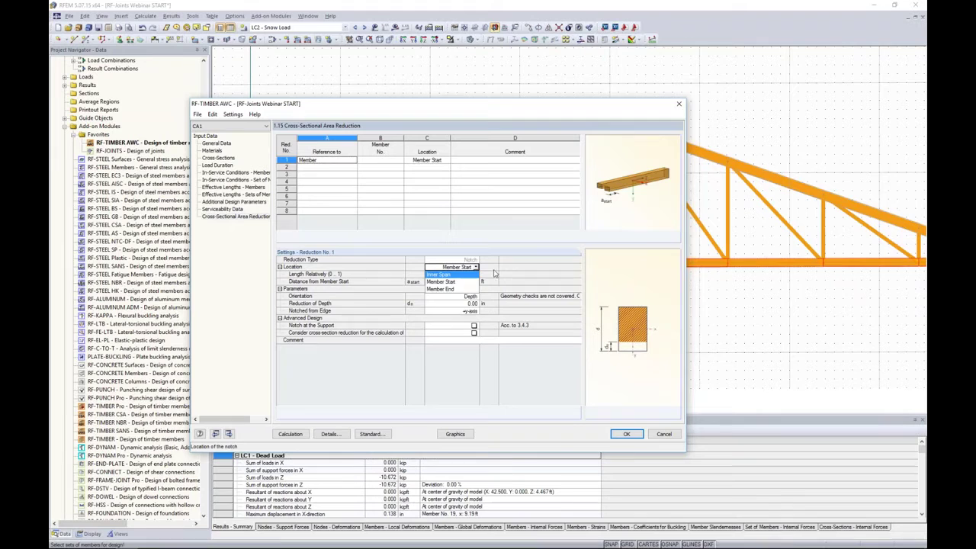
click(502, 271)
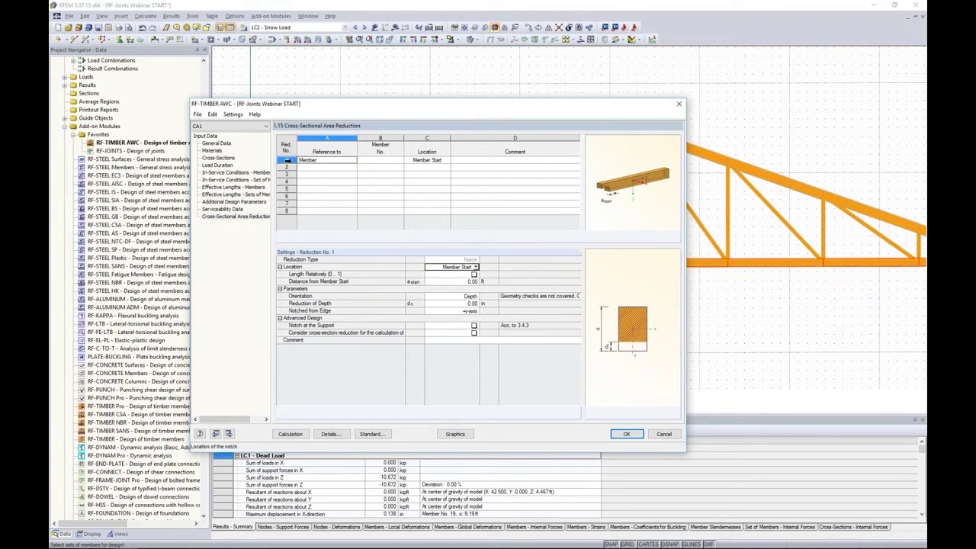
click(288, 161)
key(Delete)
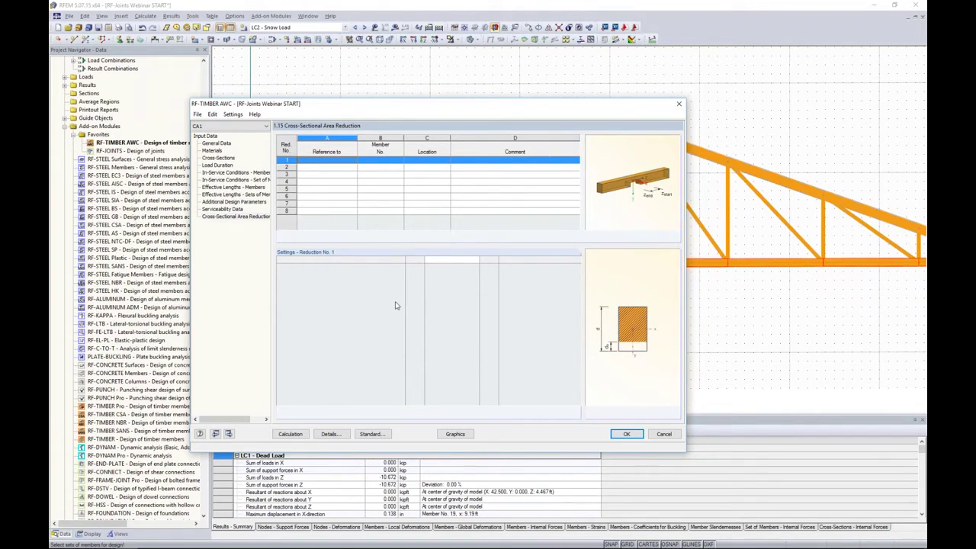
Try the reduction of limit tension stresses at node 5 and the ignore torsion option, then restore both resistance settings
click(330, 433)
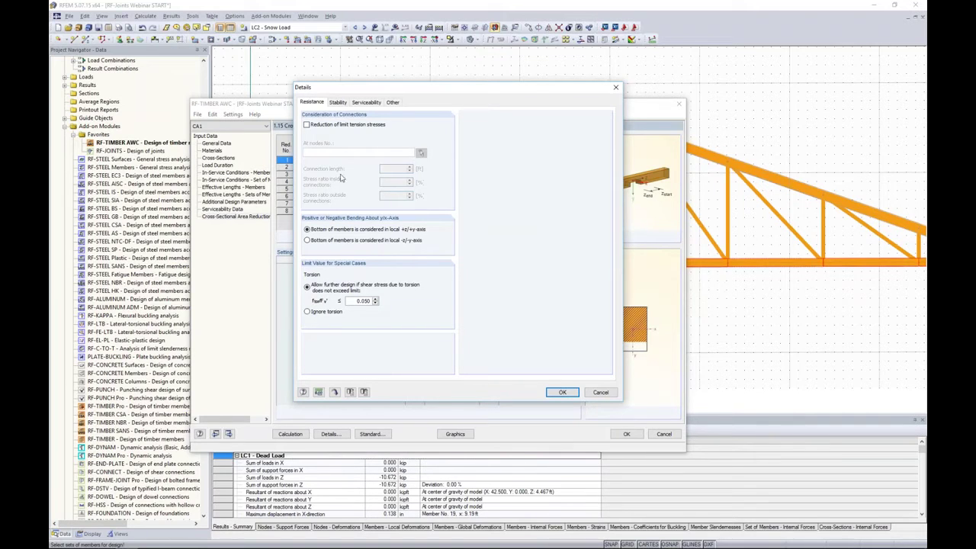
click(307, 124)
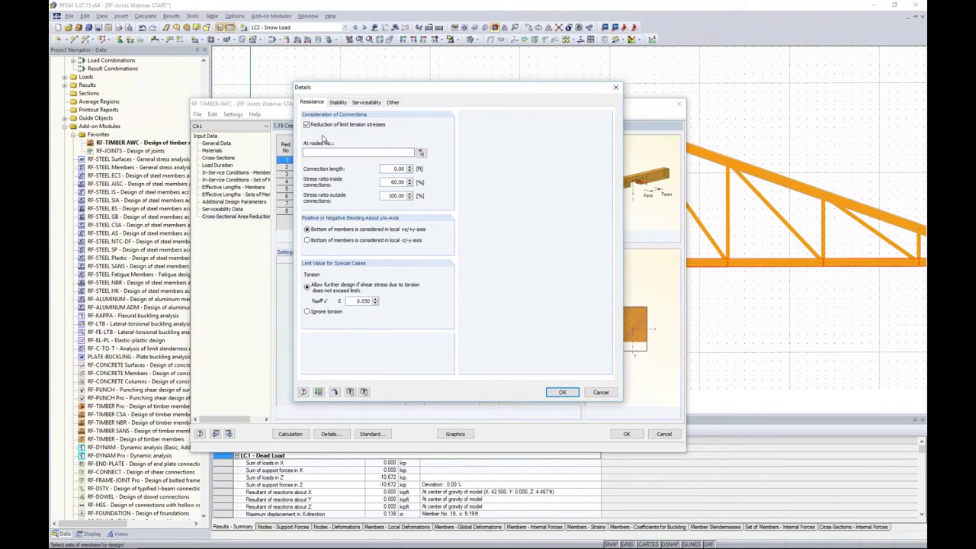
click(421, 152)
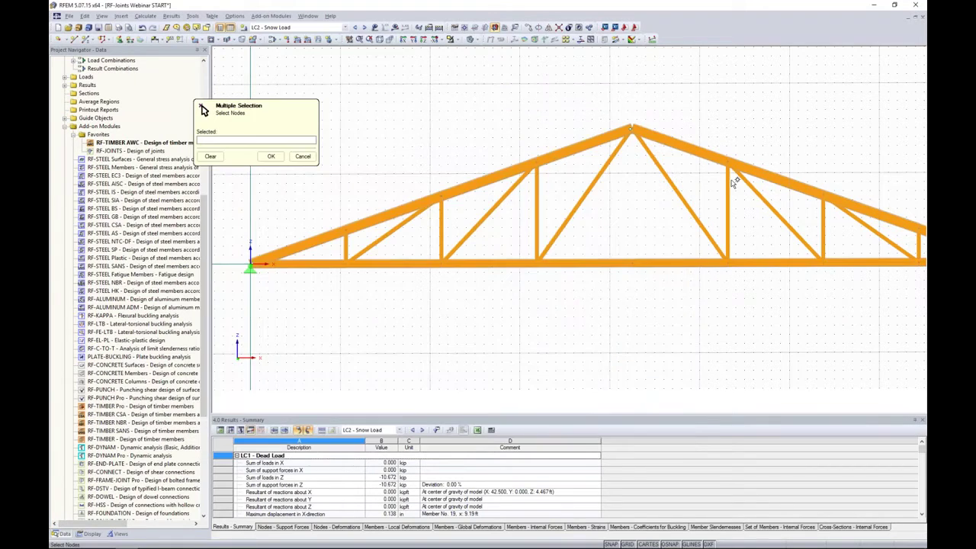
click(541, 164)
click(270, 156)
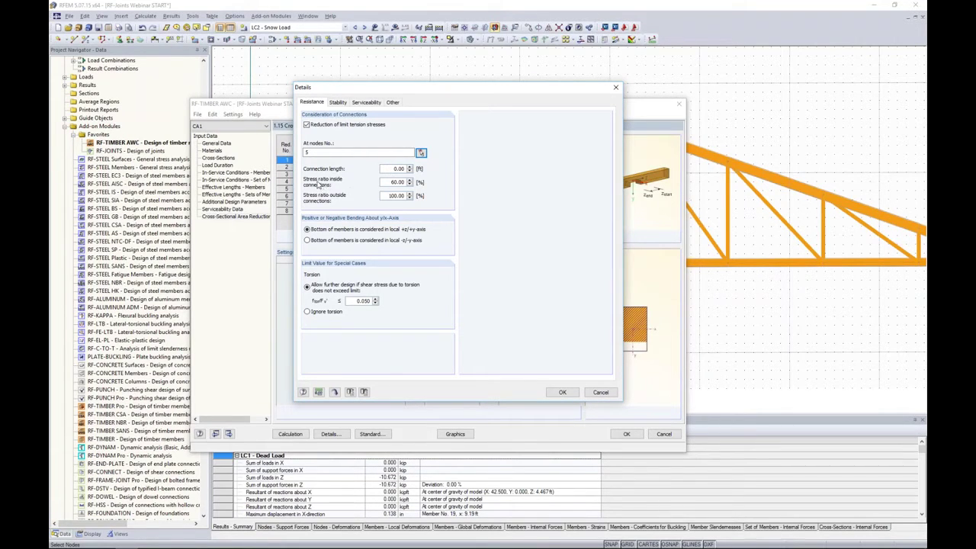
click(386, 183)
click(306, 124)
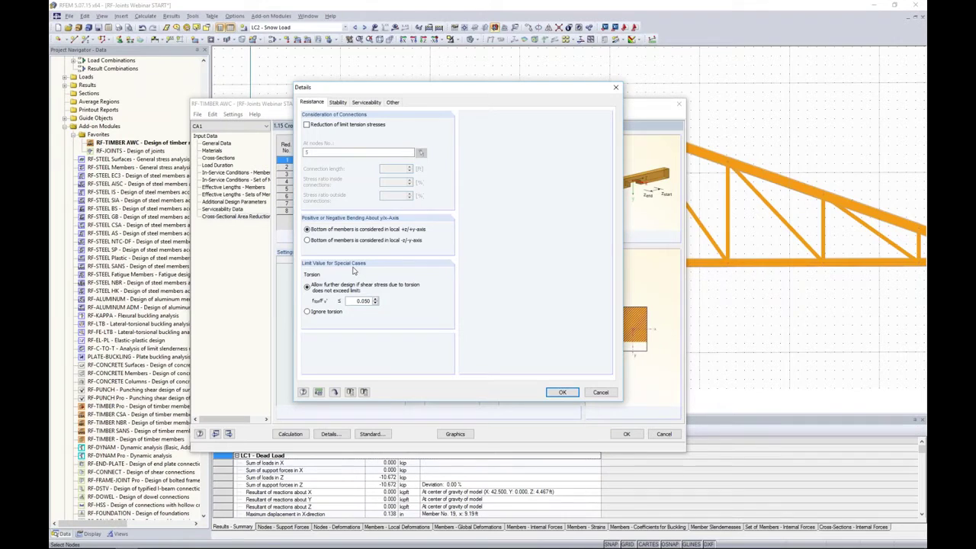
click(306, 313)
click(307, 288)
Try the design details without stability analysis, check the input windows, and restore the stability analysis
click(338, 102)
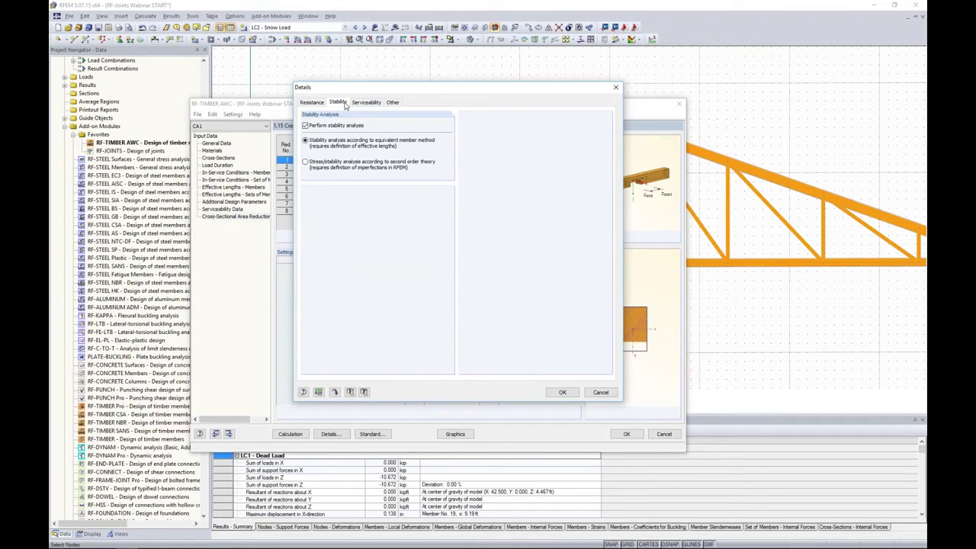
click(305, 125)
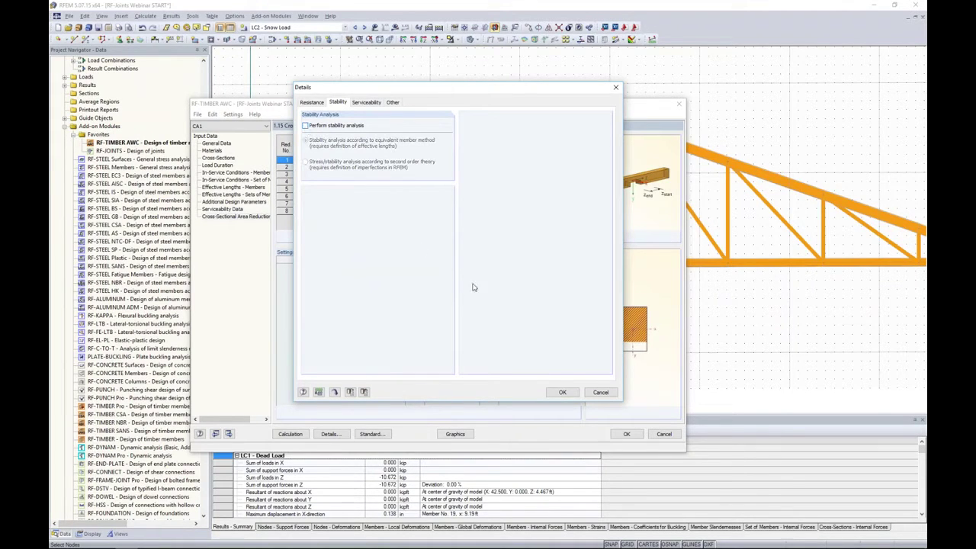
click(562, 393)
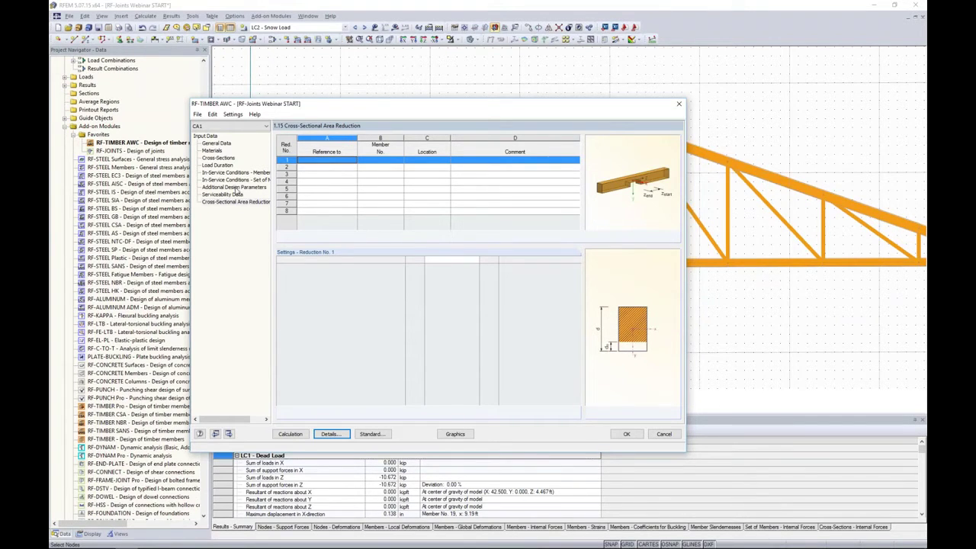
click(347, 434)
click(317, 136)
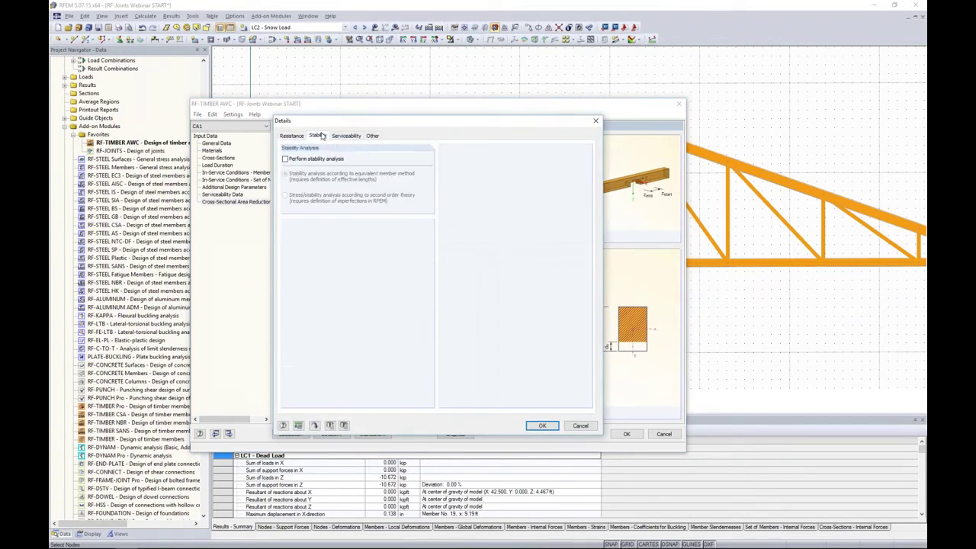
click(286, 160)
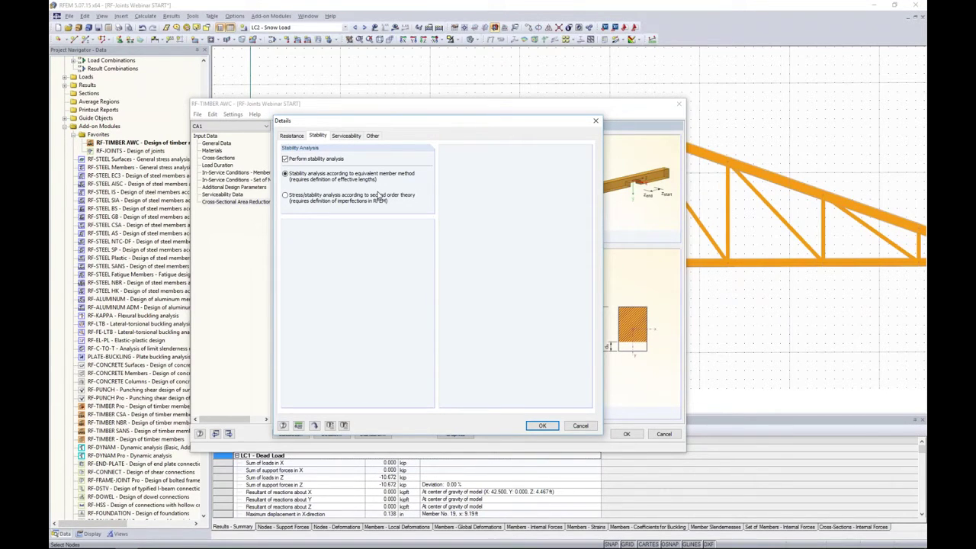
click(543, 427)
Leave the timber design module and review the calculation parameters of load combination CO1
click(621, 434)
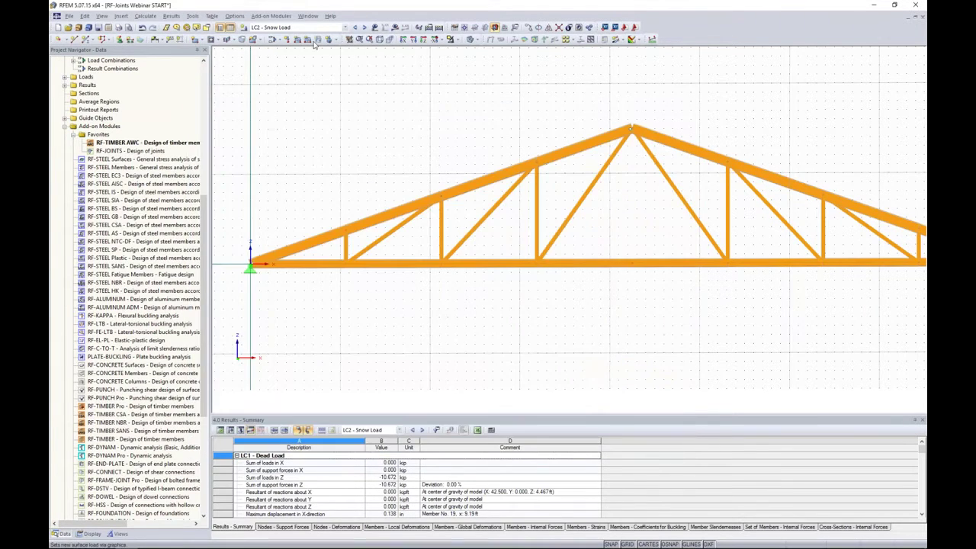
click(274, 39)
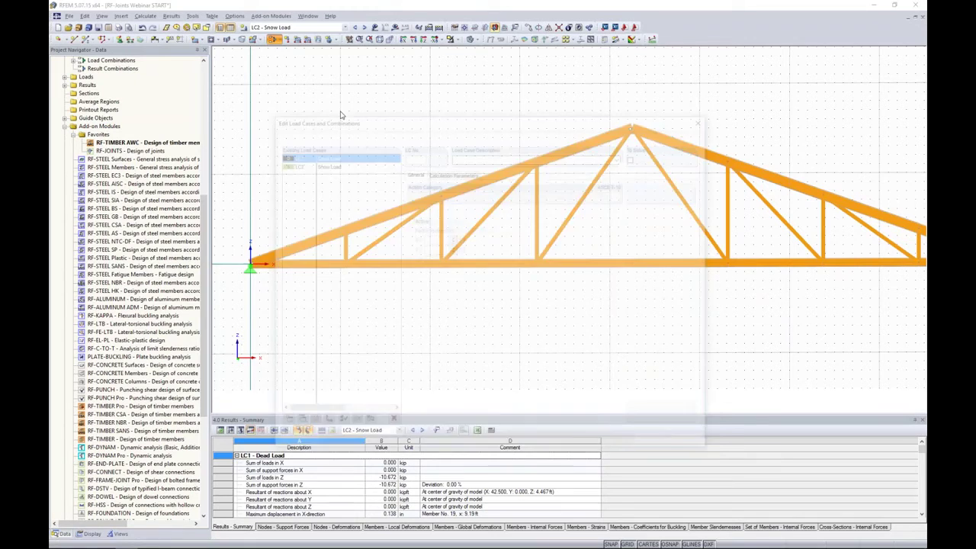
click(325, 133)
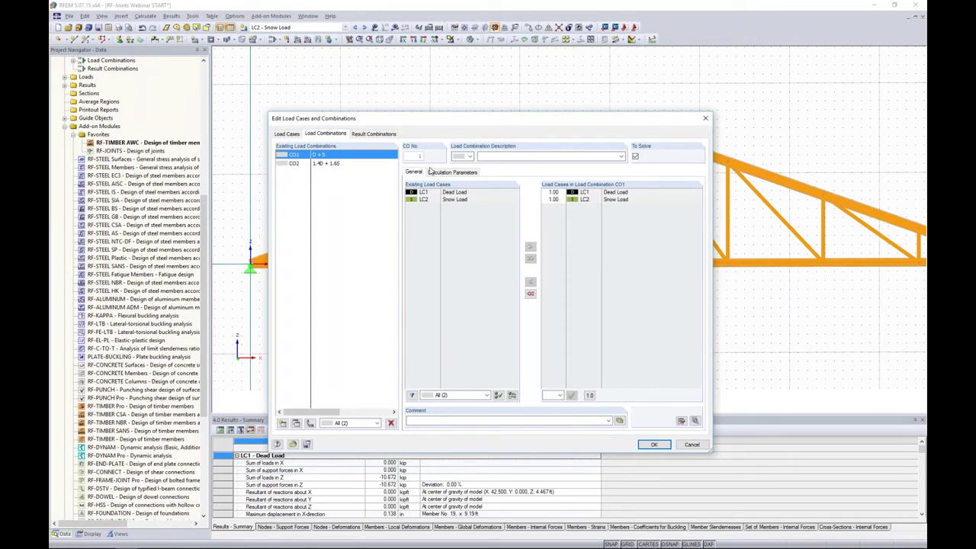
click(447, 172)
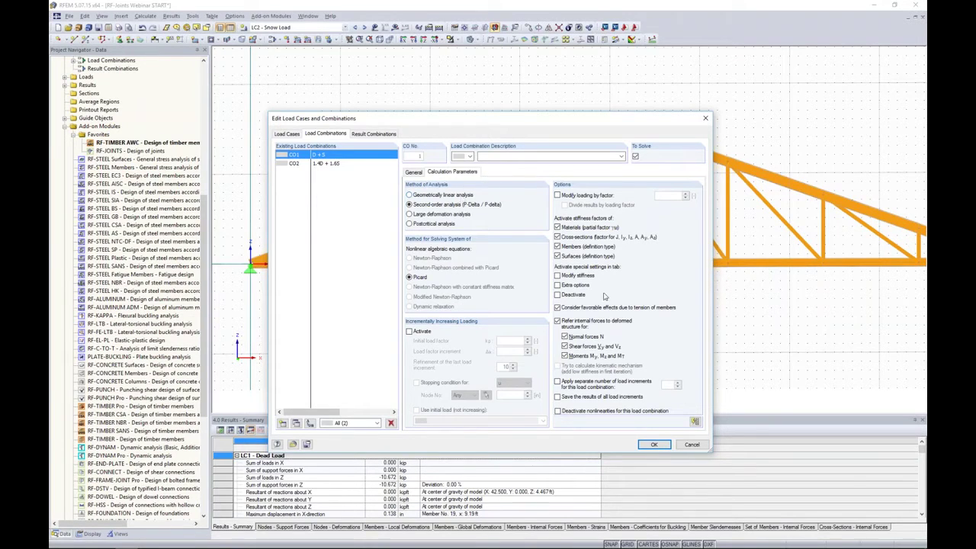
click(653, 445)
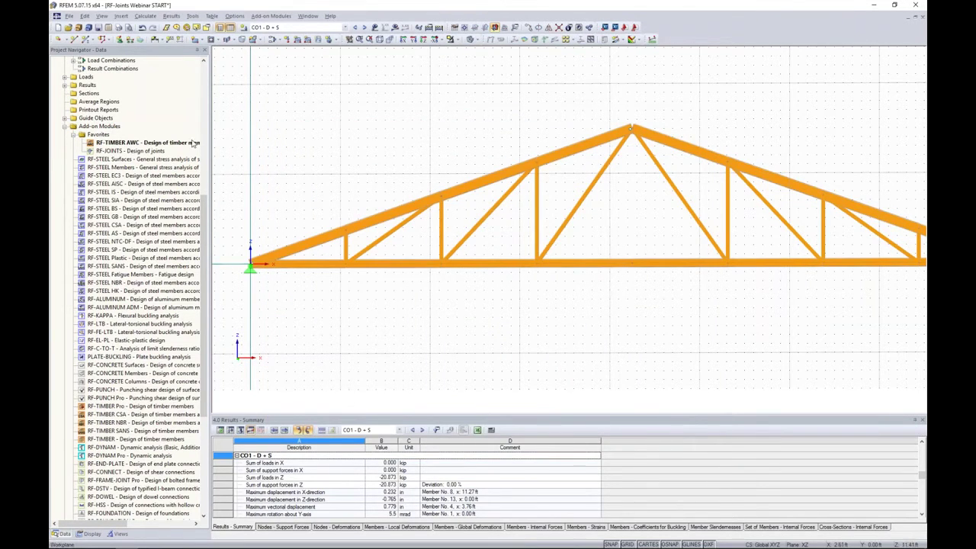
Reopen RF-TIMBER AWC, try stability analysis according to second order theory, and check the members' effective lengths input
double_click(190, 147)
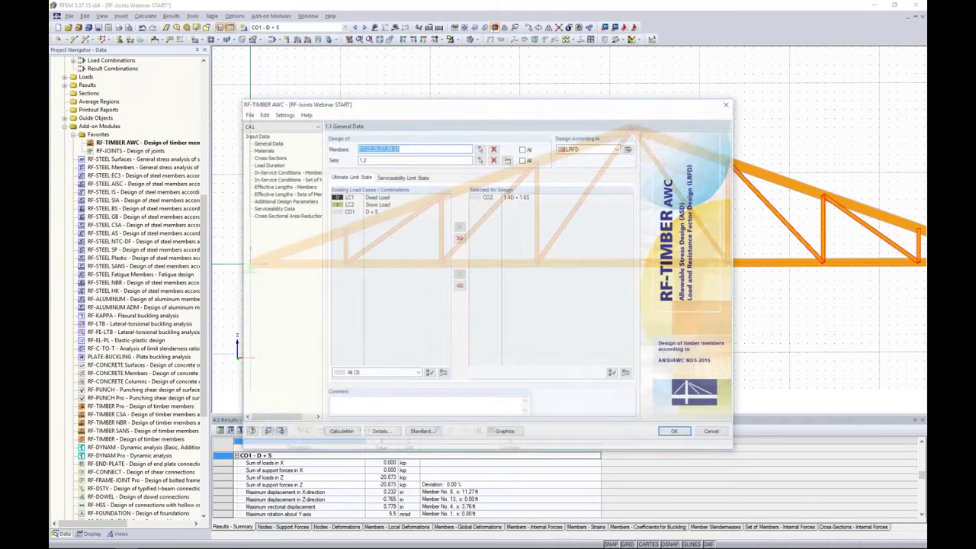
drag(375, 109, 383, 103)
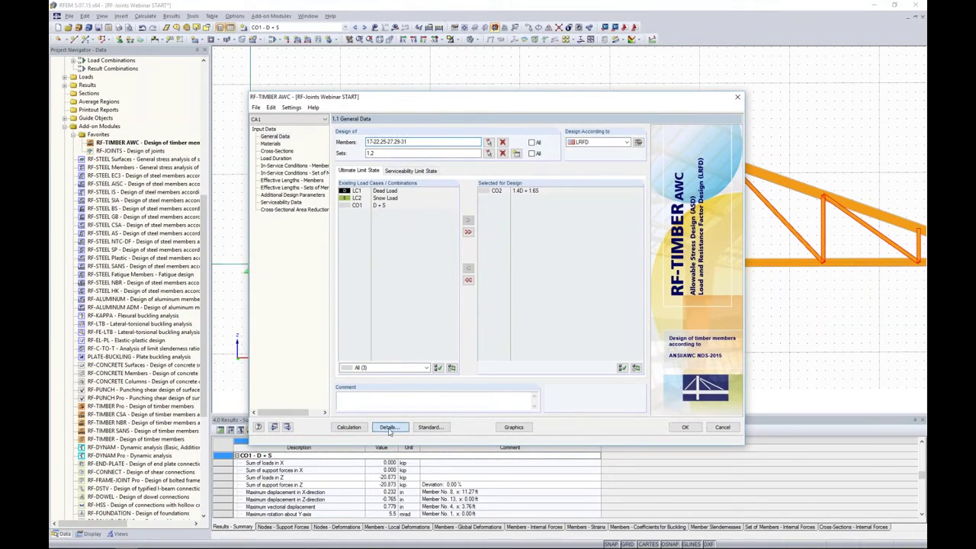
click(388, 426)
click(376, 129)
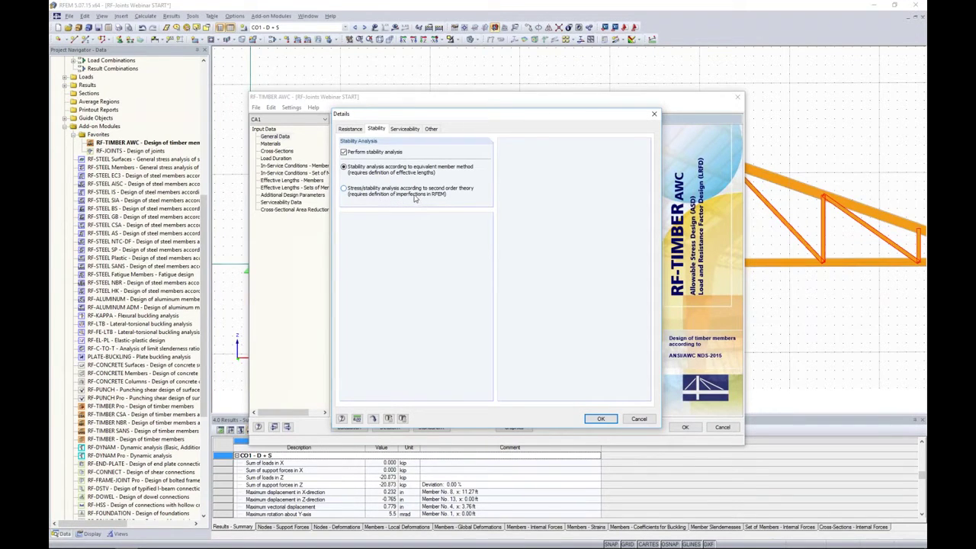
click(344, 188)
click(600, 419)
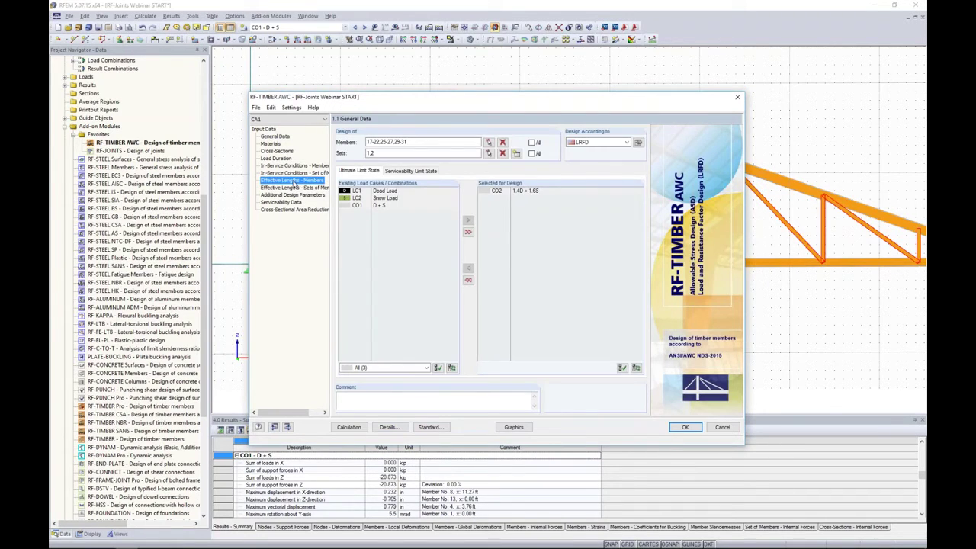
click(294, 181)
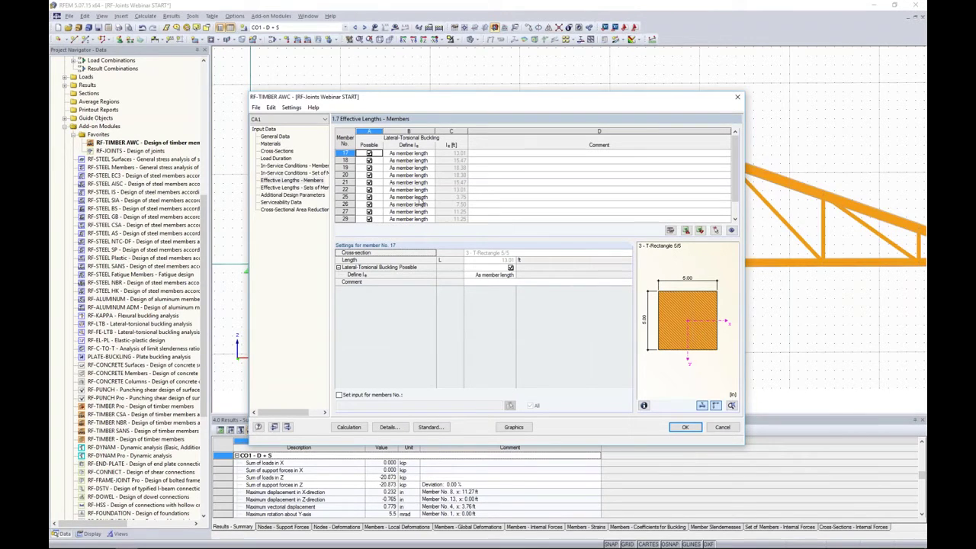
Restore the stability analysis according to the equivalent member method in the design details
click(389, 427)
click(405, 129)
click(376, 129)
click(343, 167)
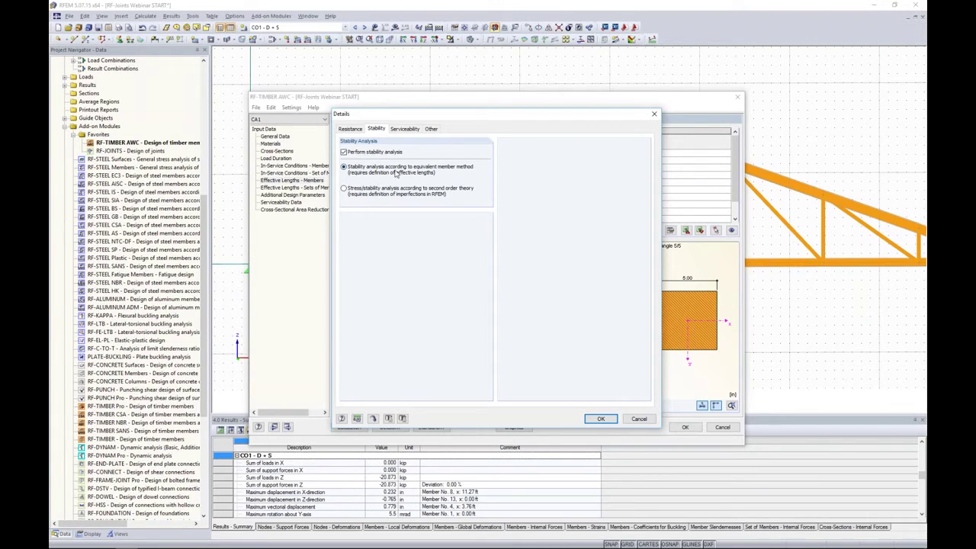
Review the serviceability, cross-section optimization, slenderness and result window details, trying the member slendernesses window and leaving it off
click(404, 129)
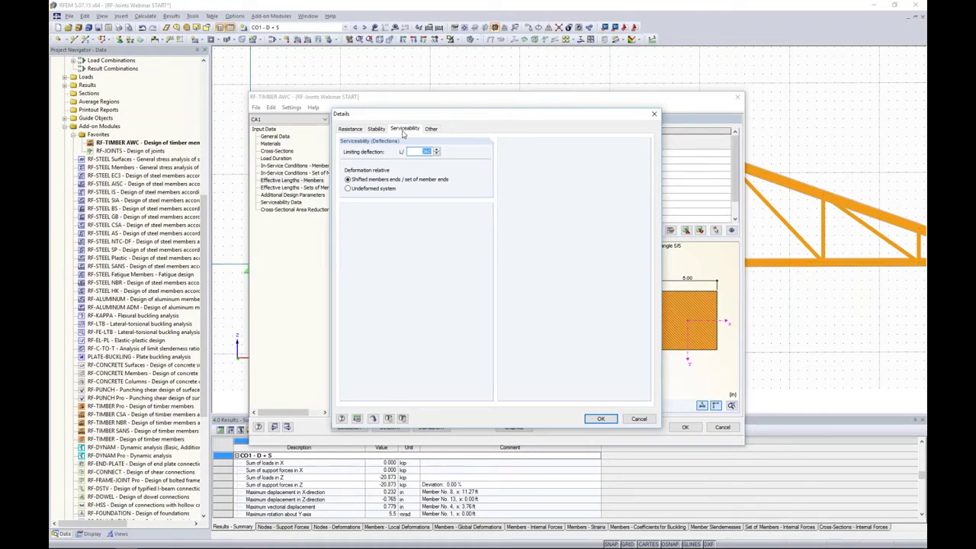
click(431, 129)
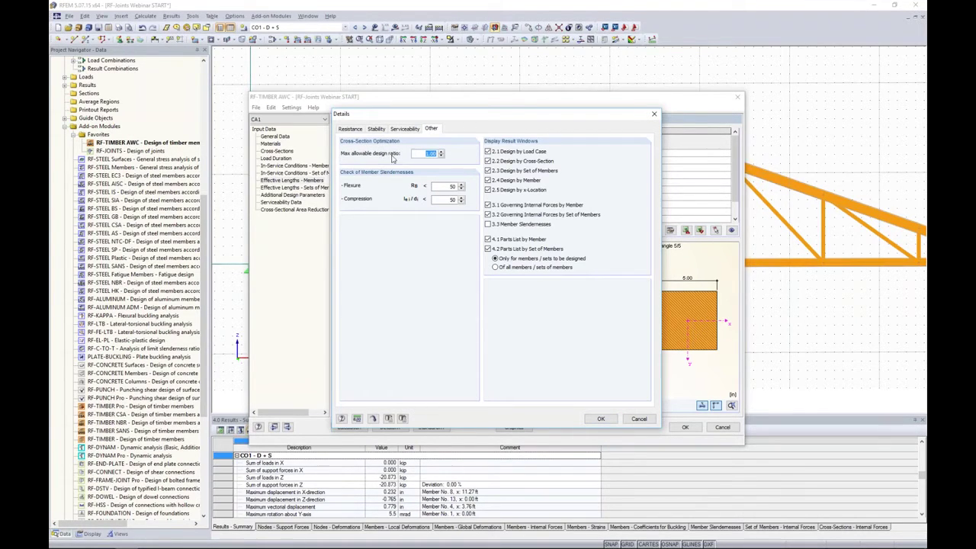
click(421, 154)
double_click(430, 153)
click(487, 226)
click(488, 225)
click(600, 419)
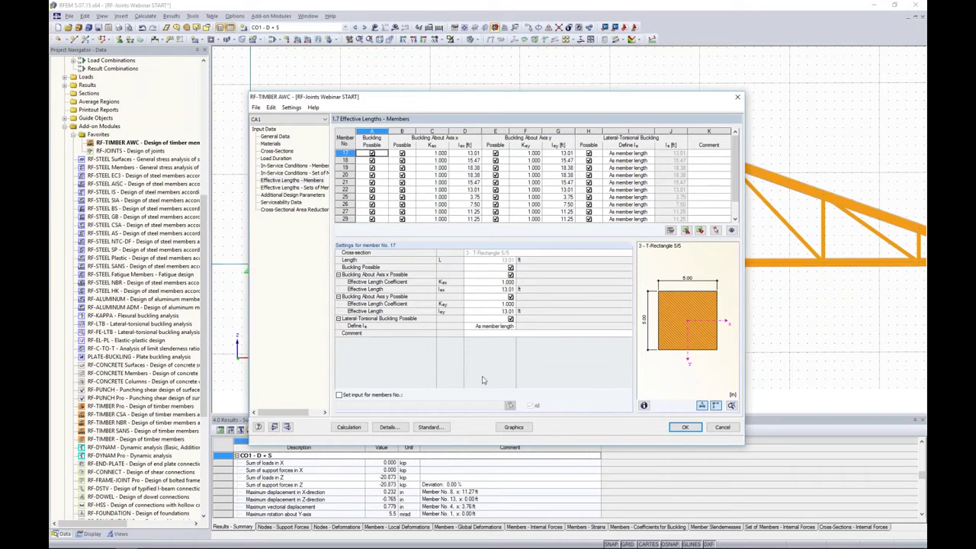
Run the timber design calculation and browse the results by cross-section, set of members and member
click(362, 428)
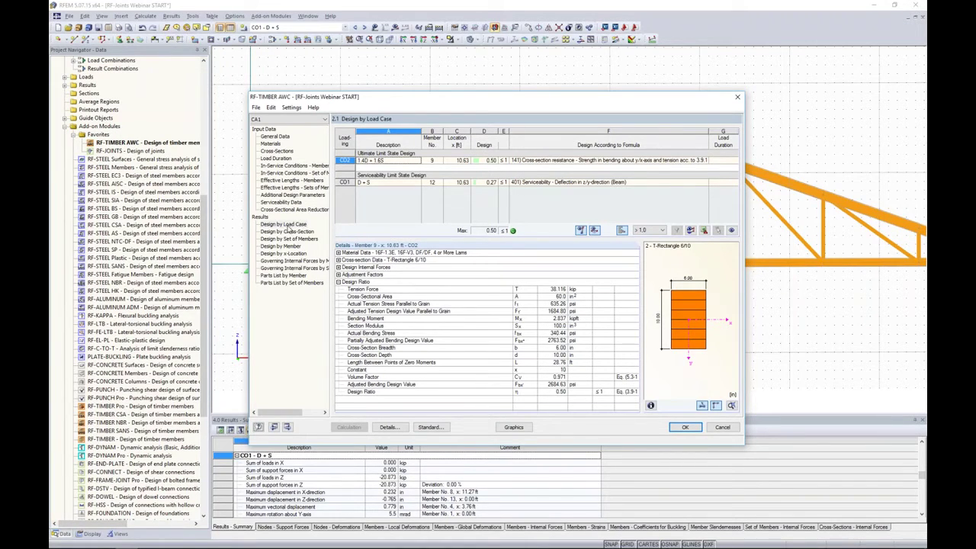
click(288, 231)
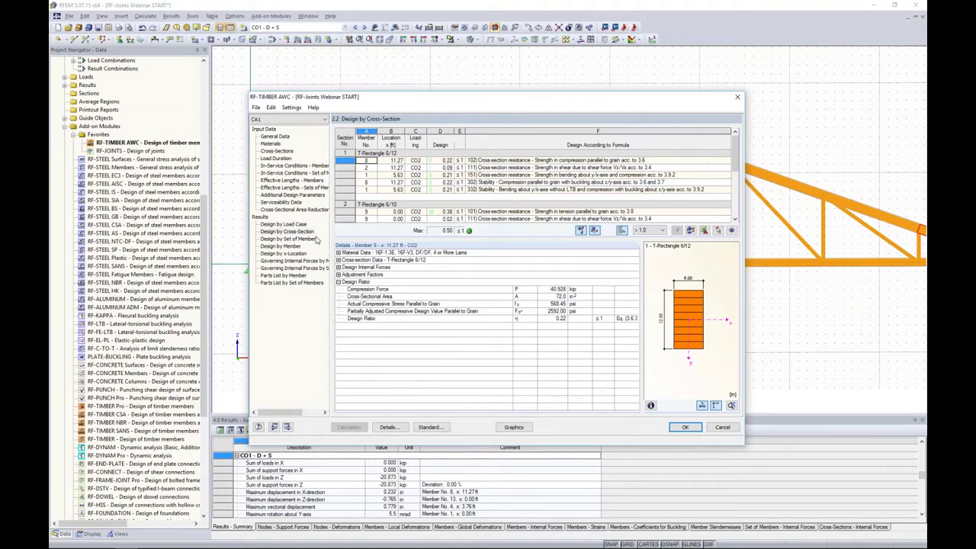
scroll(522, 183, down, 5)
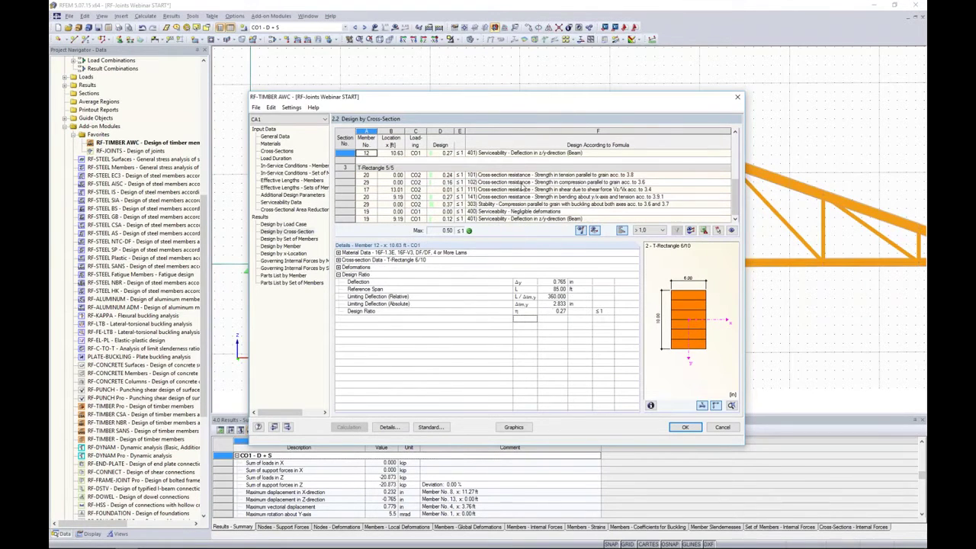
click(296, 239)
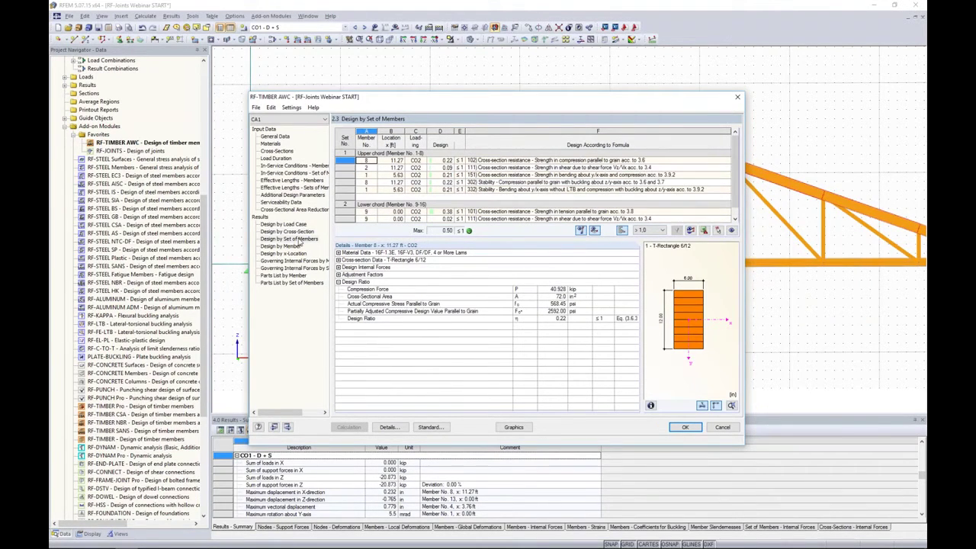
click(295, 247)
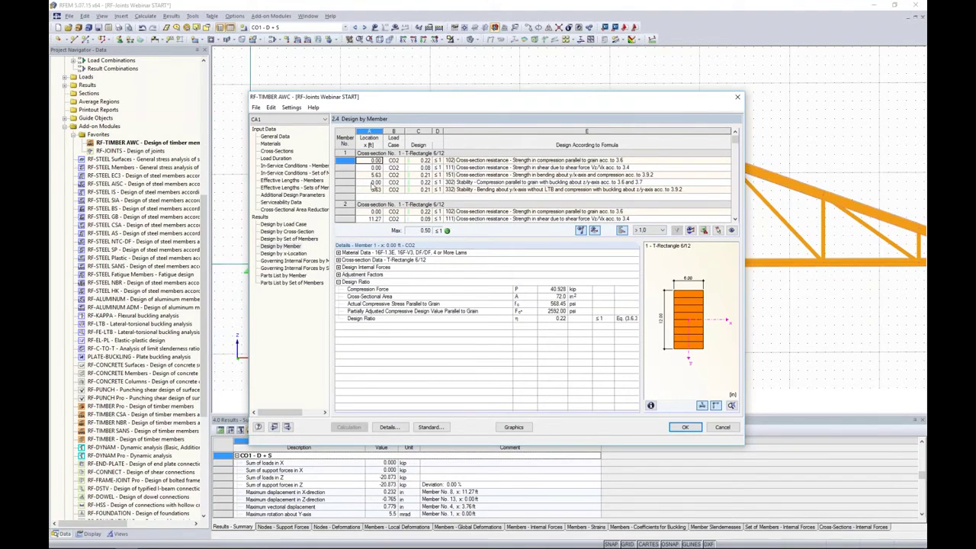
Examine the design checks of upper chord member 2 alongside their governing locations in the truss model
drag(436, 97, 412, 276)
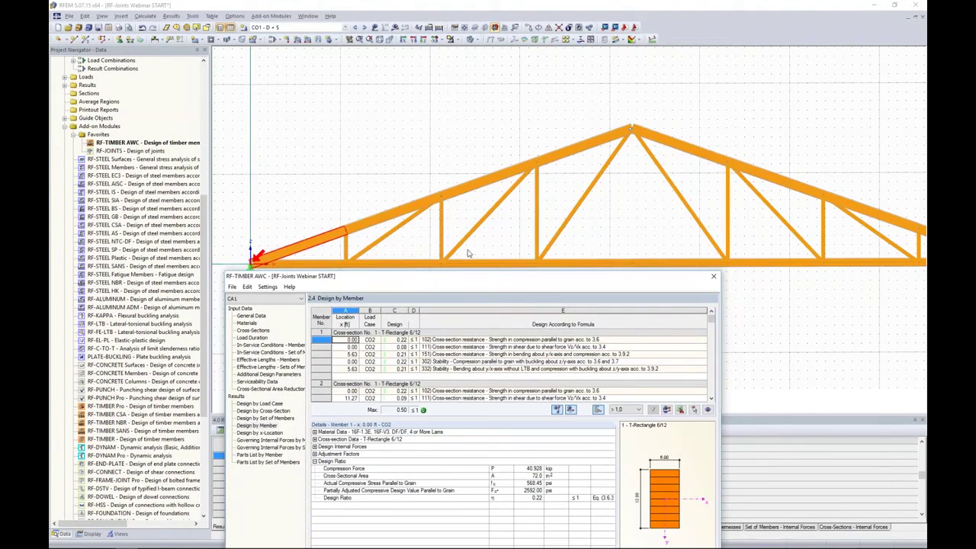
click(458, 353)
scroll(458, 350, down, 2)
click(458, 349)
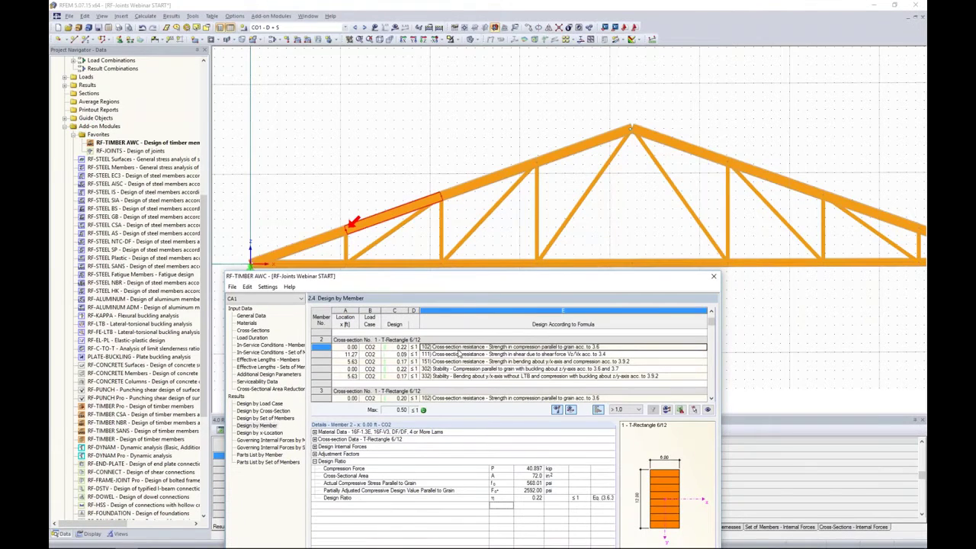
click(459, 354)
scroll(458, 354, down, 1)
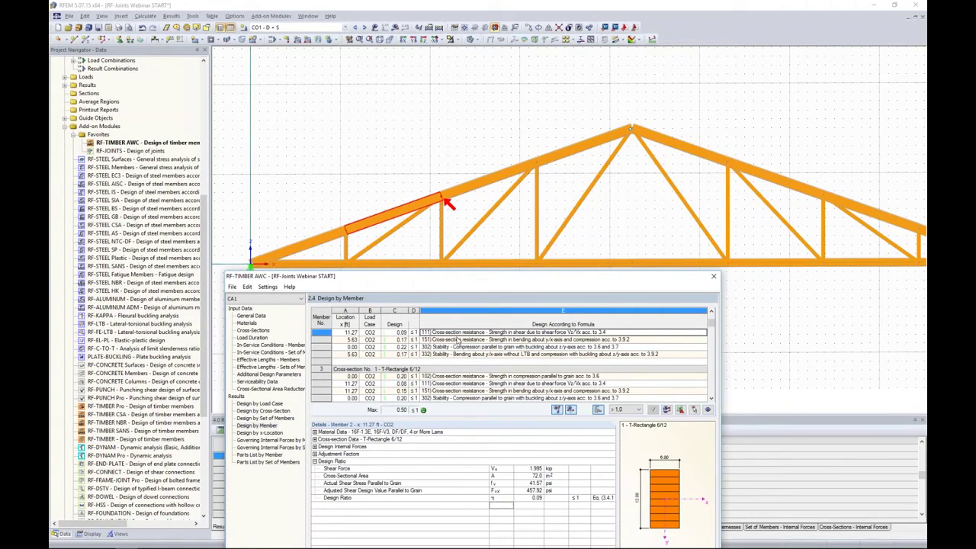
scroll(450, 361, down, 1)
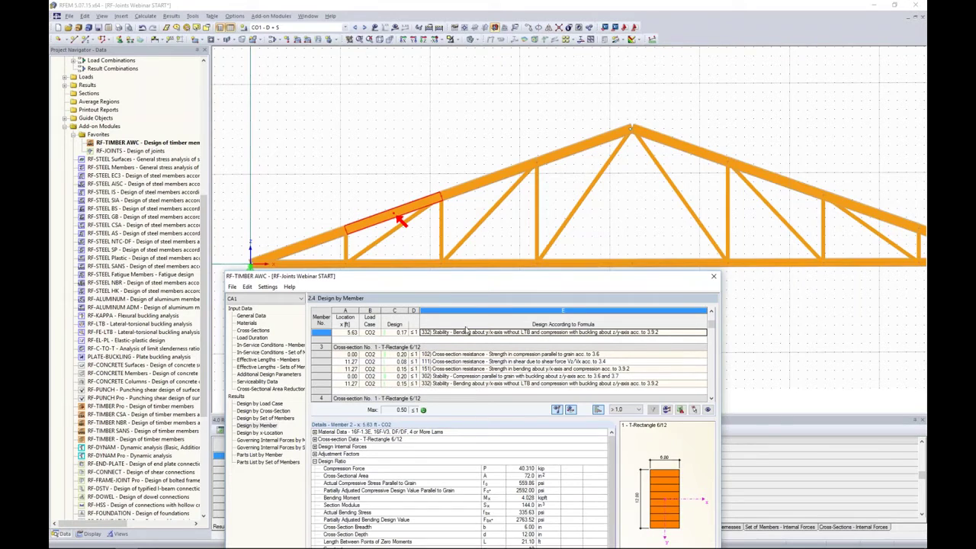
Examine member 3's compression, shear, bending and stability checks with their code references, and view the governing internal forces by member
drag(481, 281, 523, 110)
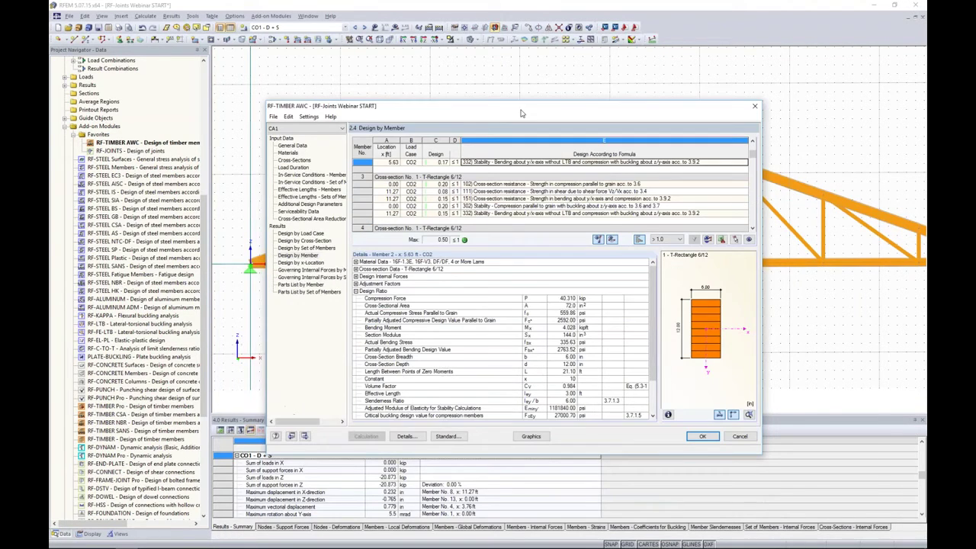
click(519, 184)
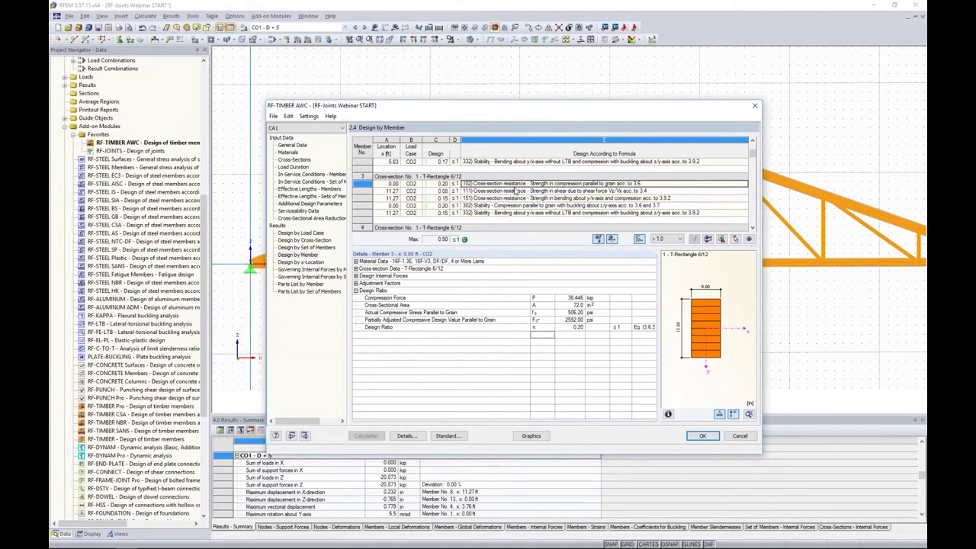
click(515, 192)
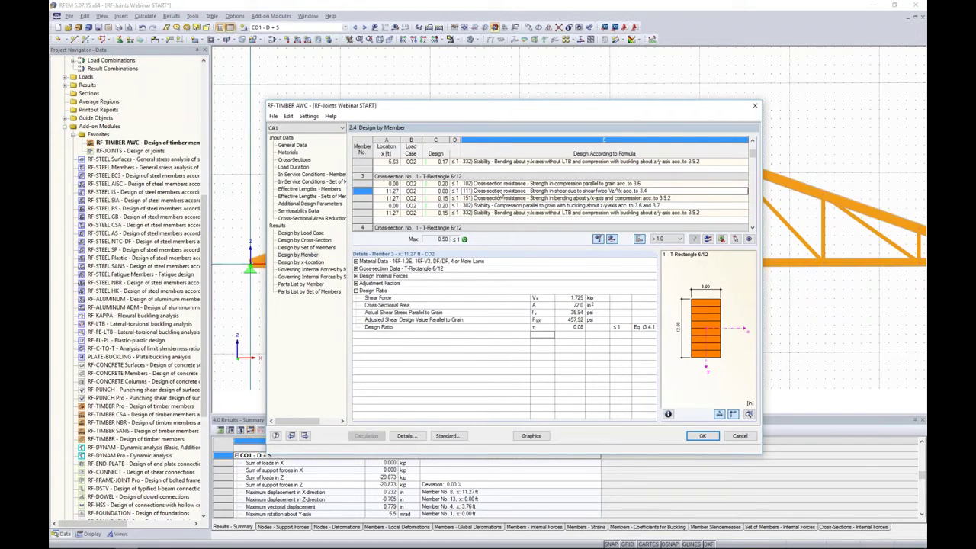
click(501, 199)
click(499, 205)
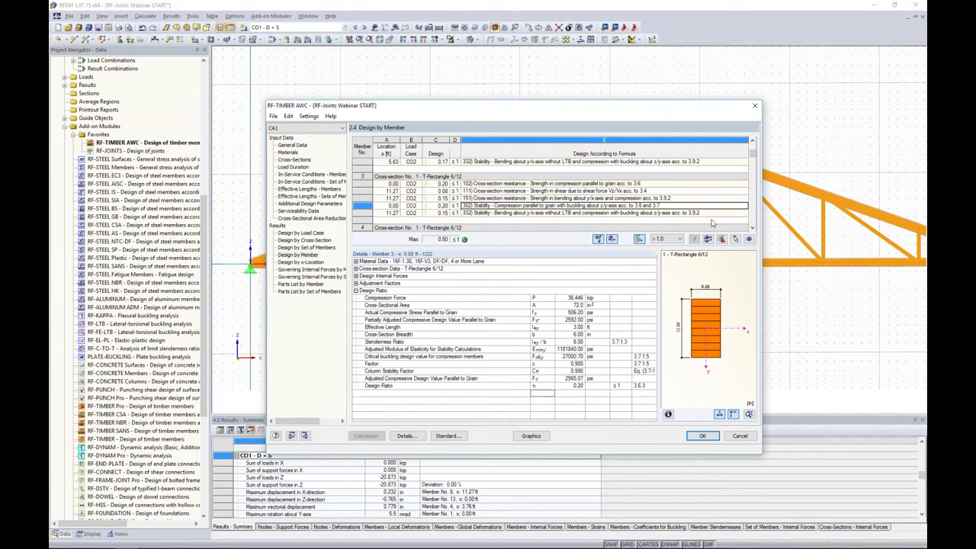
click(752, 228)
click(753, 227)
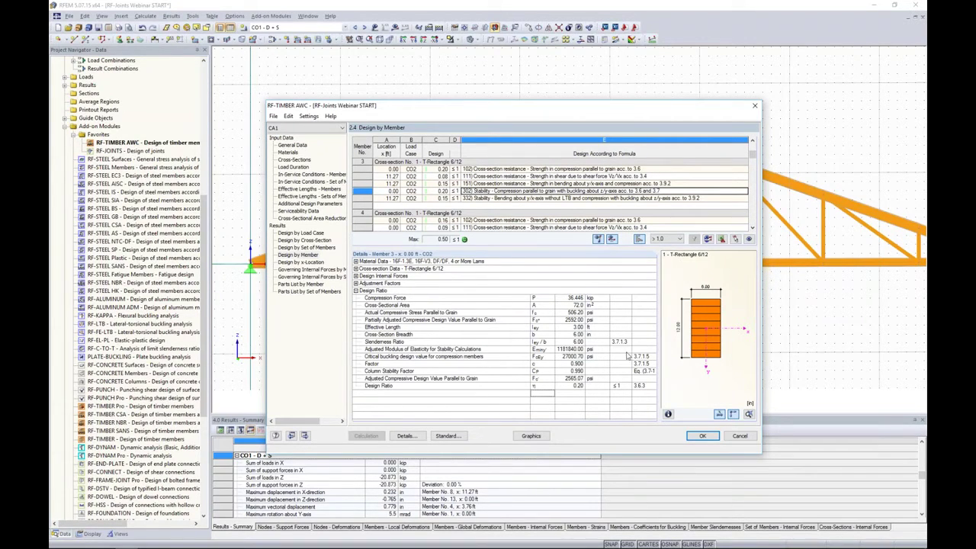
drag(631, 352, 625, 351)
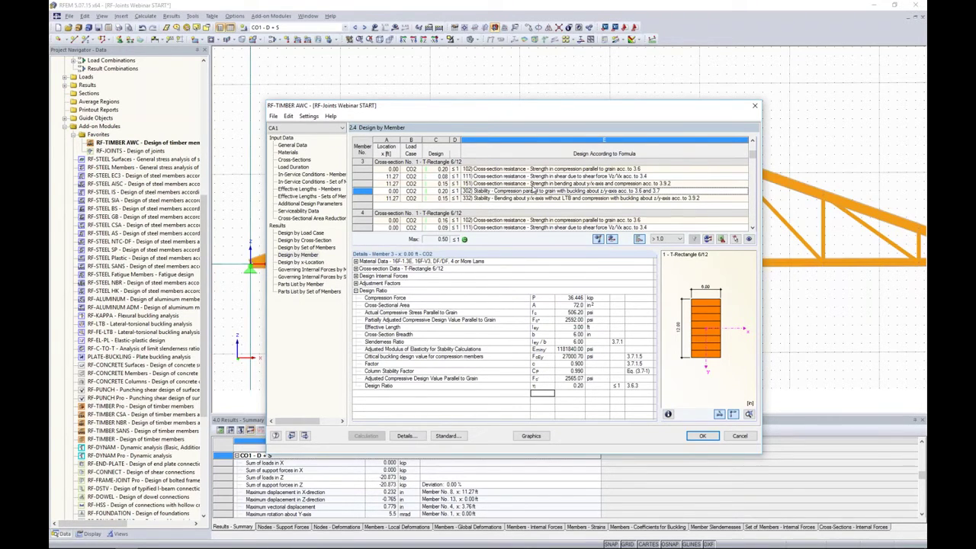
click(315, 270)
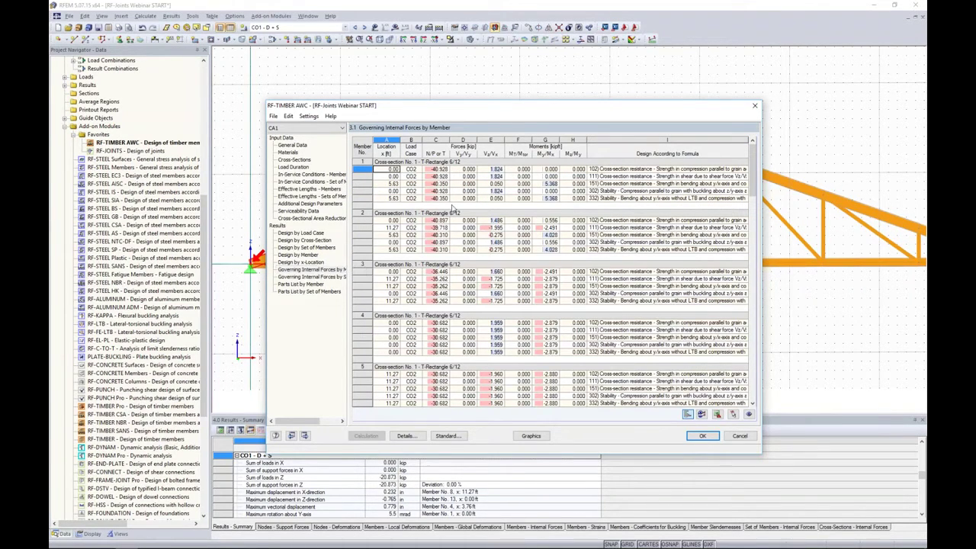
Review the governing internal forces of the truss members and the parts list by member
scroll(458, 216, down, 1)
scroll(458, 216, down, 8)
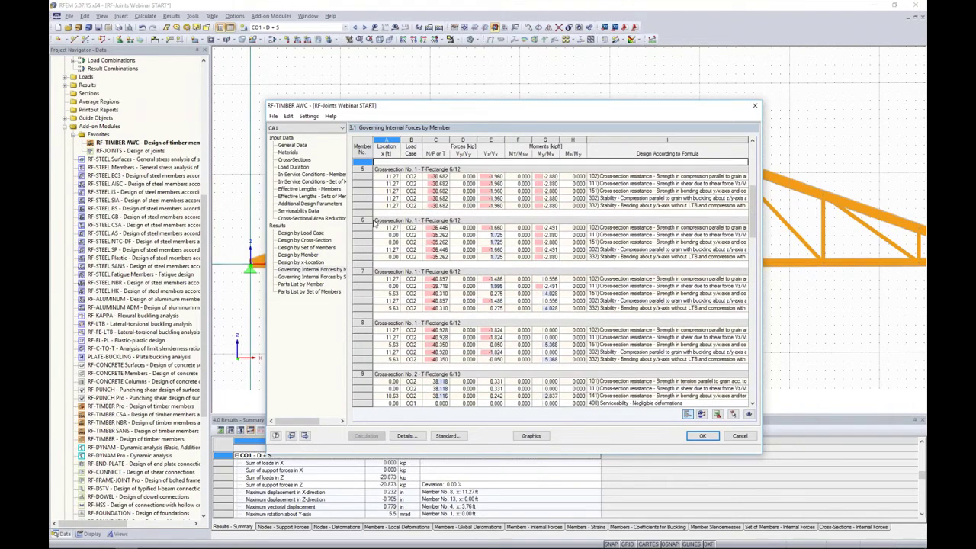
click(318, 285)
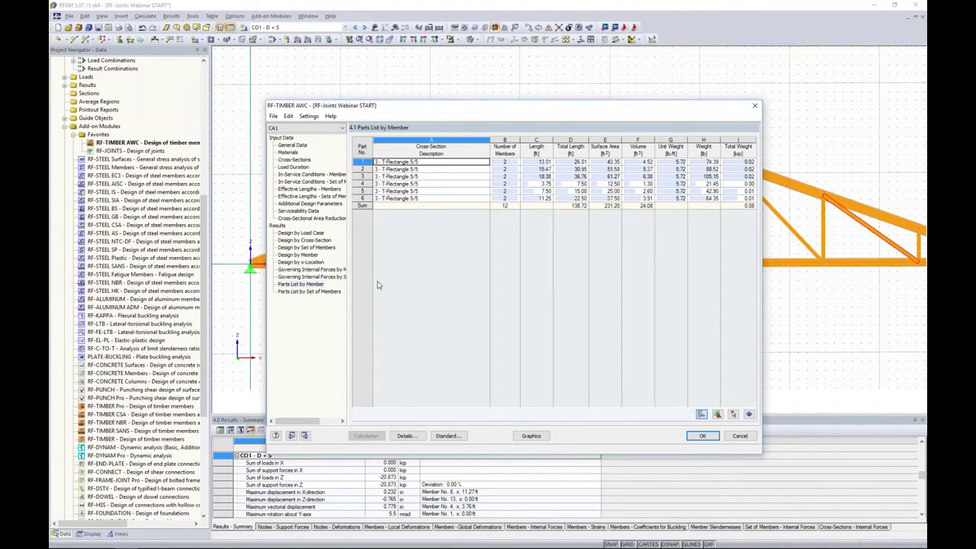
Try optimizing the T-Rectangle 6/12 cross-section in width and height, with the width ranging from 4 to 20 in in 0.5 in increments
click(306, 160)
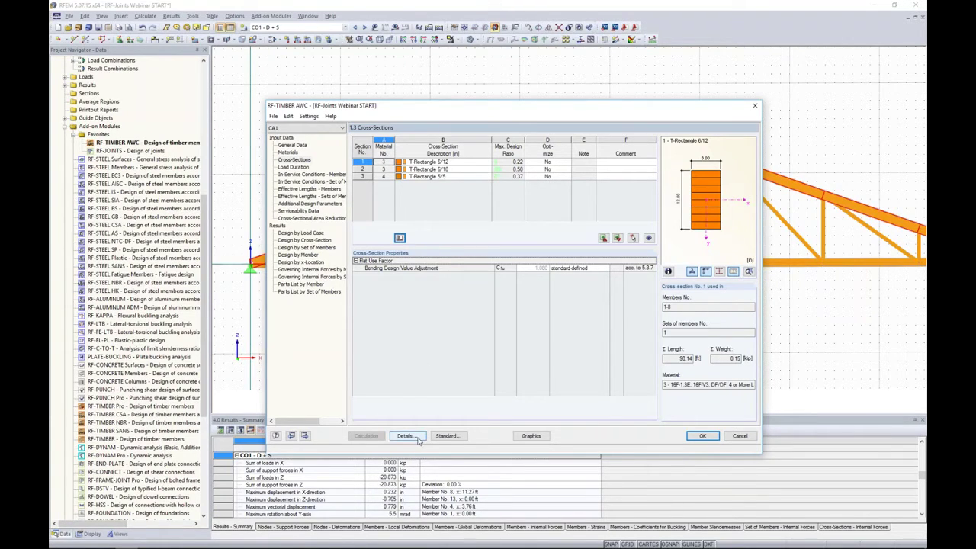
click(549, 162)
click(567, 161)
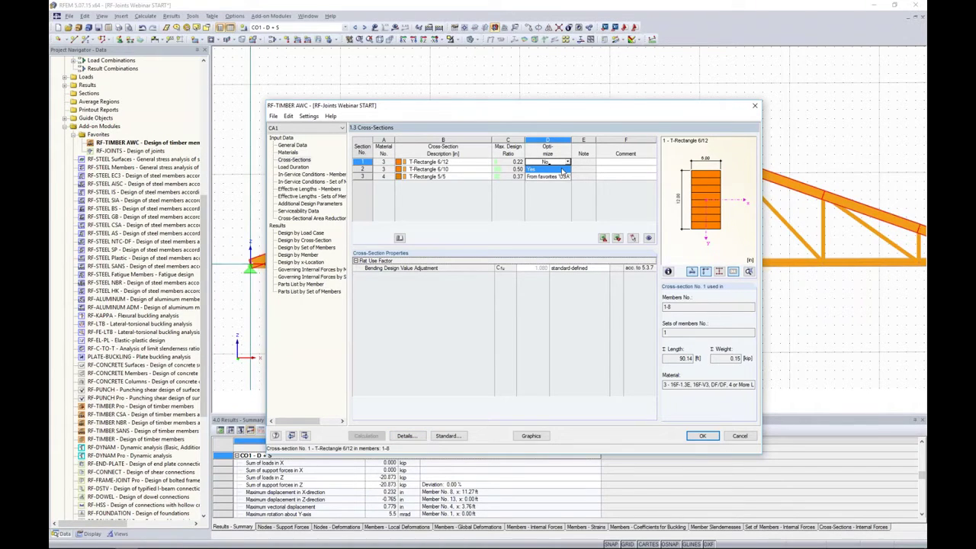
click(562, 170)
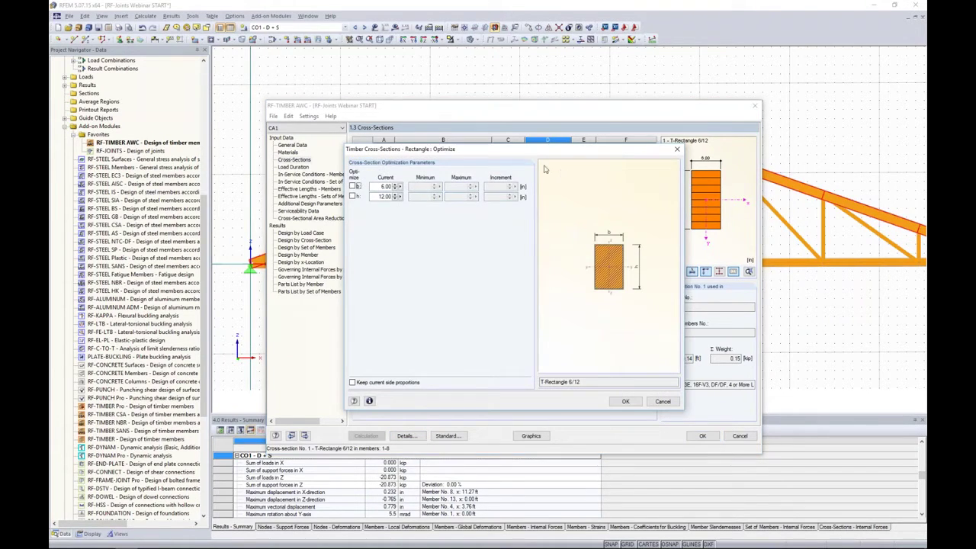
click(352, 186)
click(352, 196)
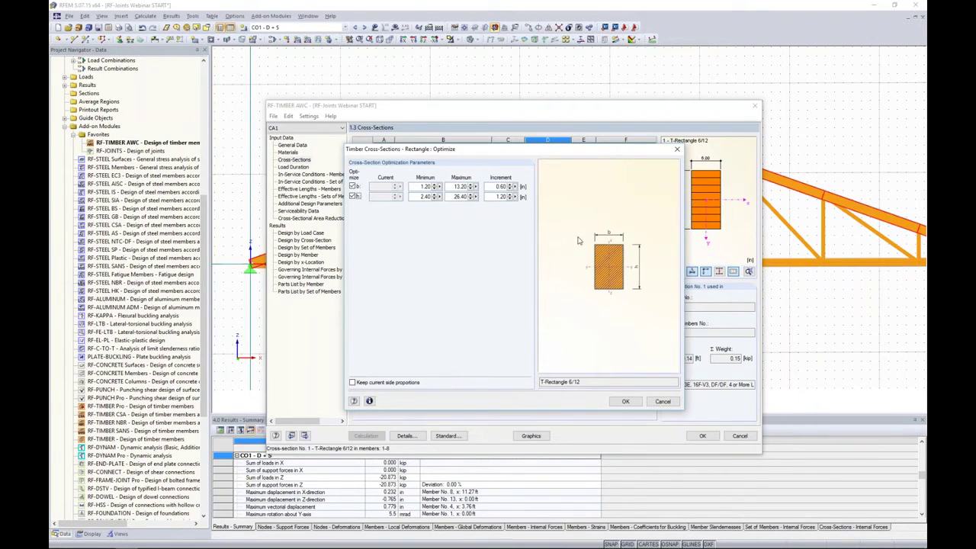
double_click(418, 186)
text(4)
key(Tab)
text(20)
key(Tab)
text(0.5)
click(663, 400)
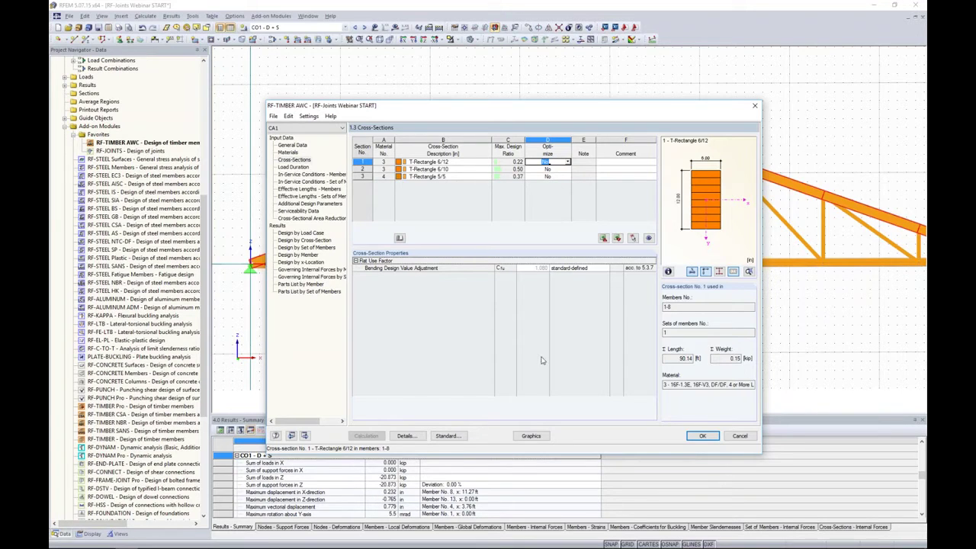
View the RF-TIMBER AWC CA1 design ratios graphically on the whole truss and check the available load cases and combinations
click(531, 435)
scroll(561, 301, down, 7)
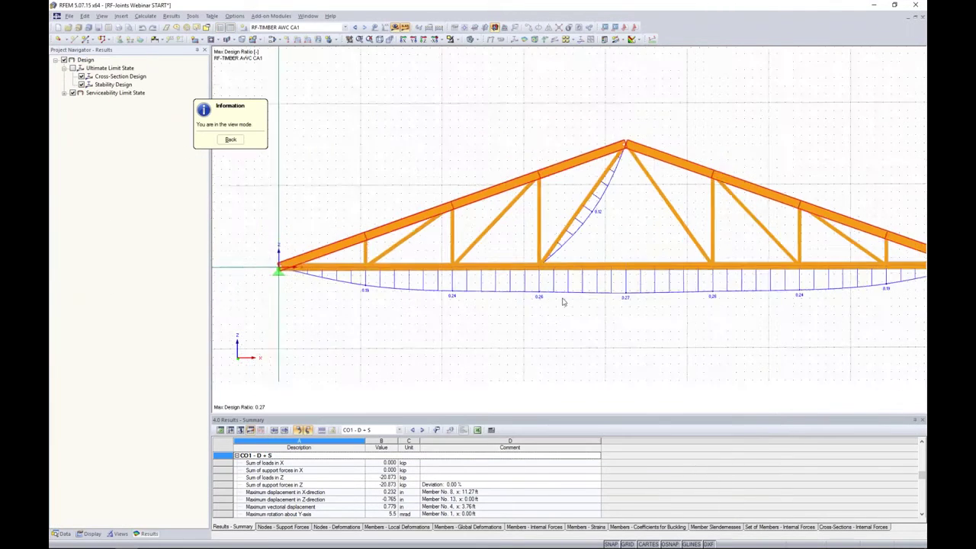
middle_drag(553, 310, 501, 266)
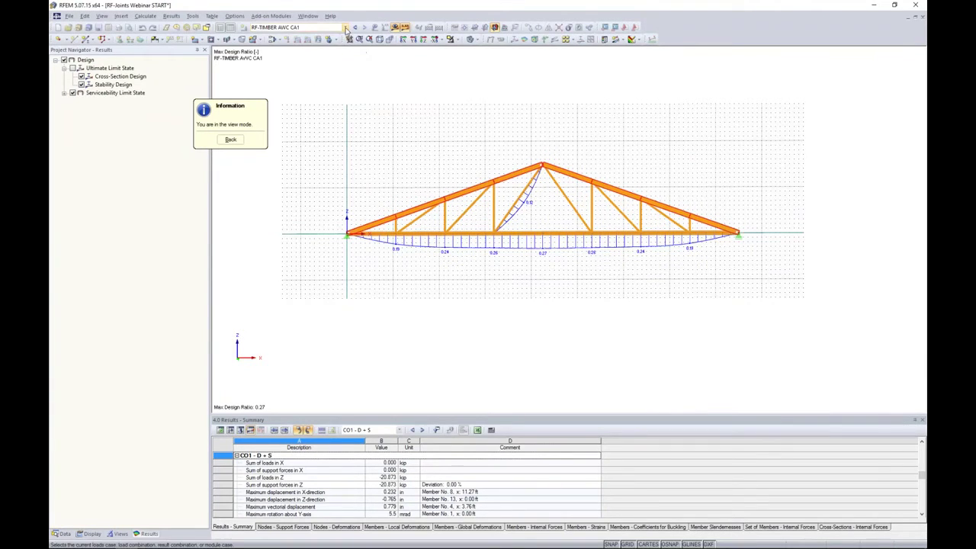
click(279, 27)
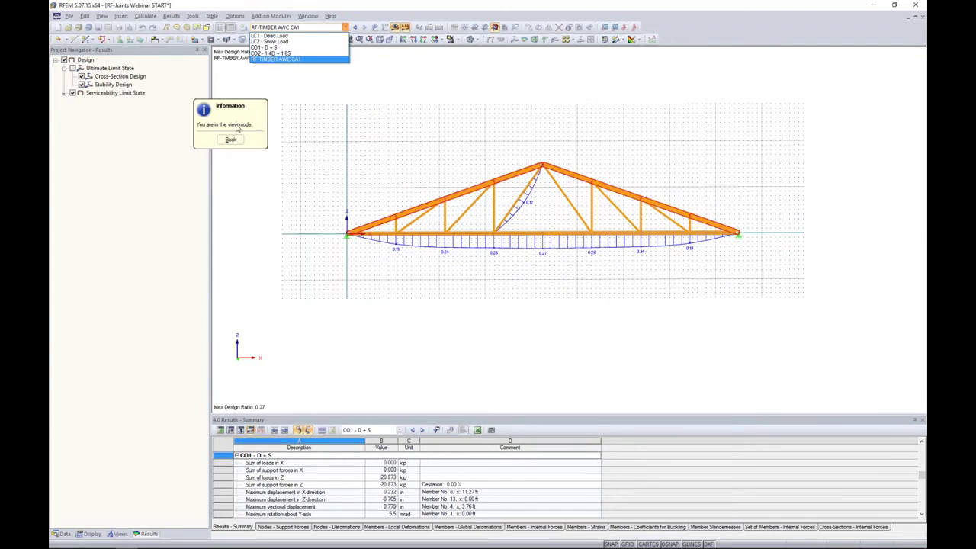
click(288, 60)
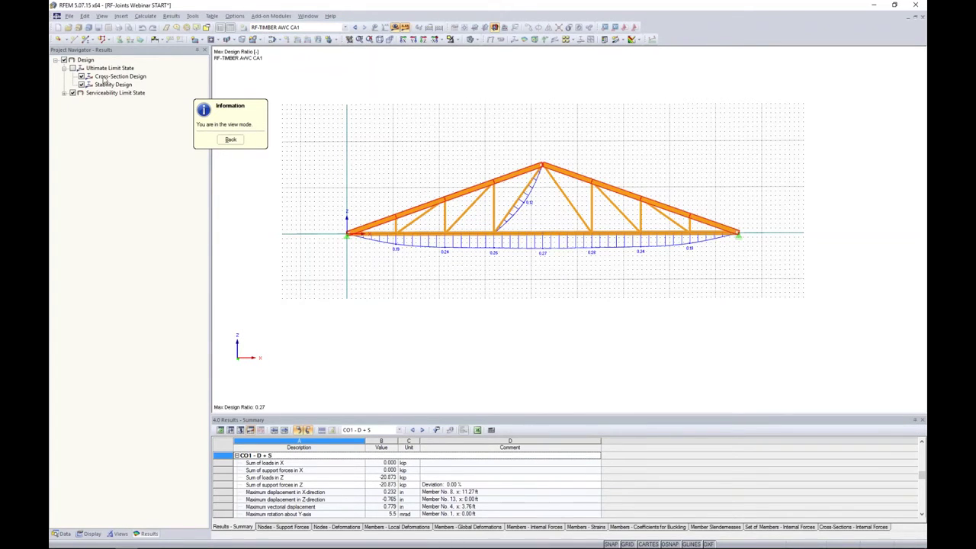
Compare the ultimate and serviceability limit state design ratios on the truss with the design ratio scale displayed
click(83, 61)
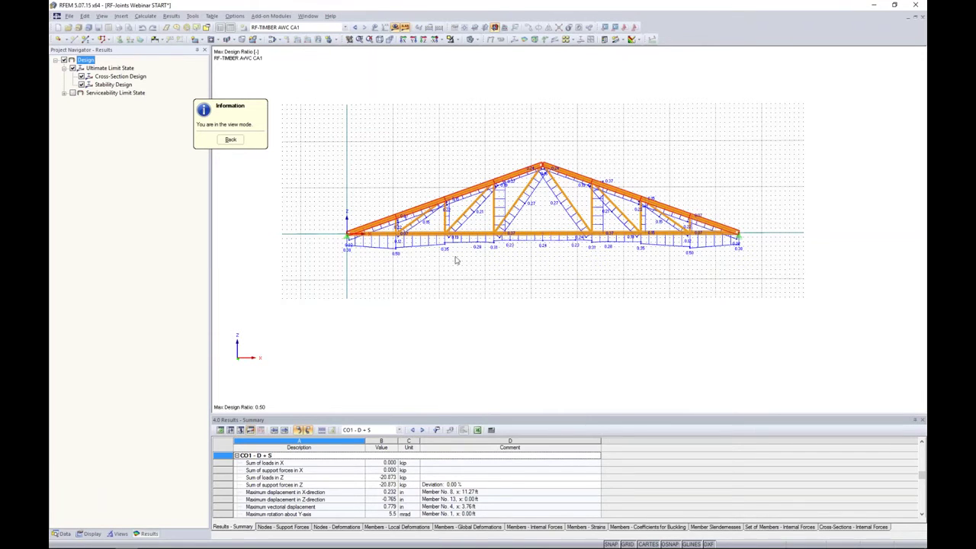
scroll(602, 270, up, 4)
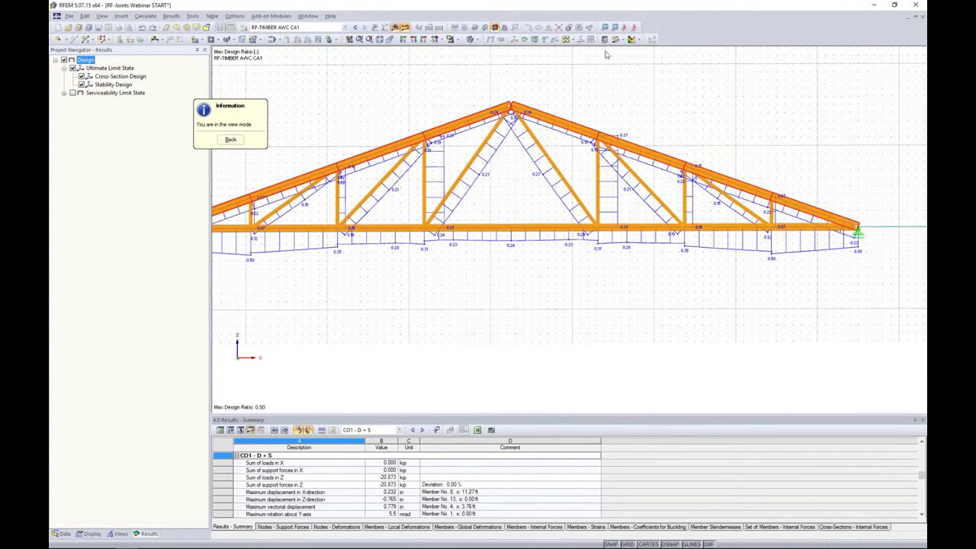
click(604, 38)
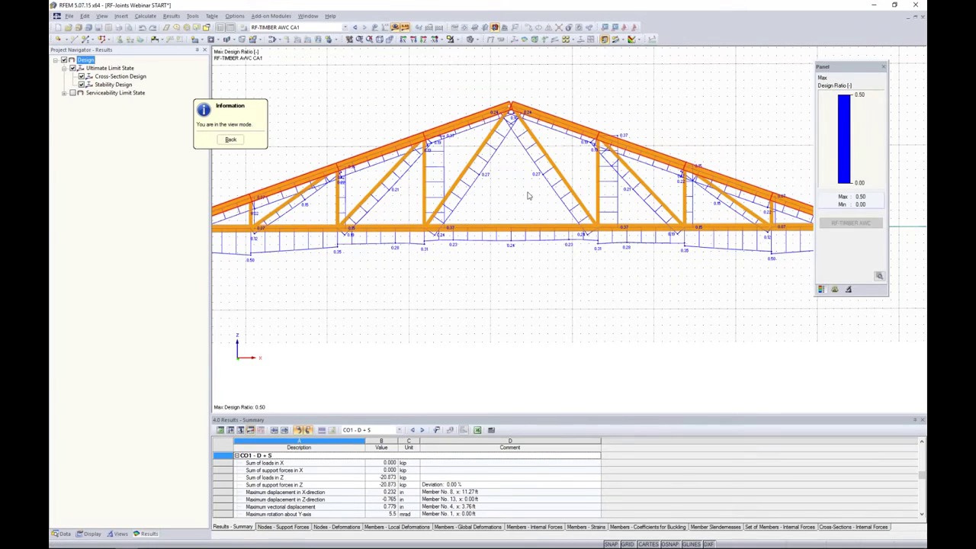
scroll(526, 208, down, 1)
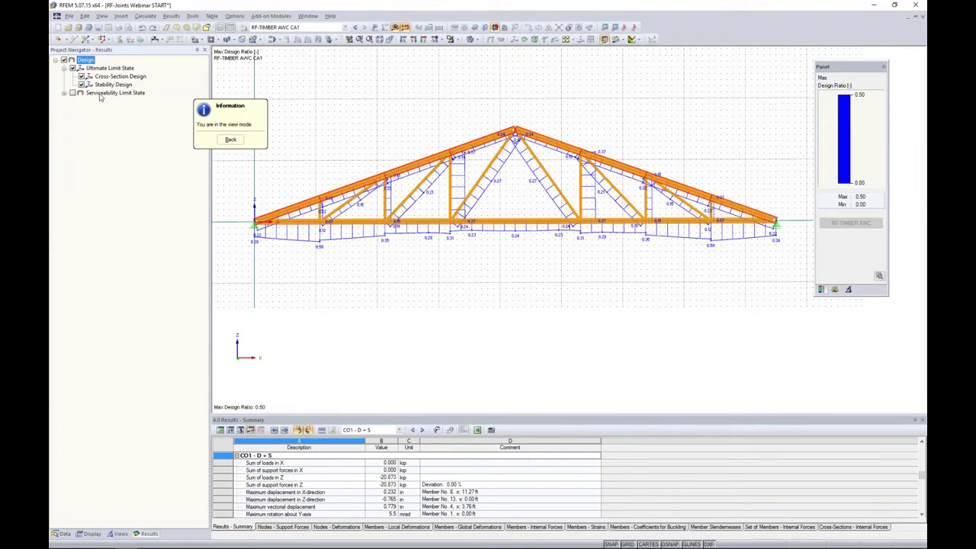
click(74, 68)
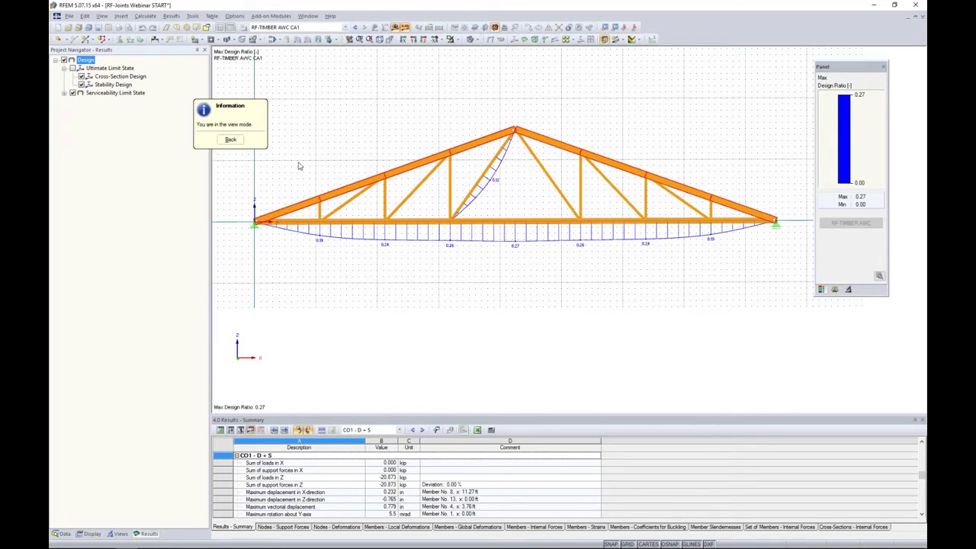
Return from the graphical results, accept the timber design case, and open the RF-JOINTS add-on module
click(227, 141)
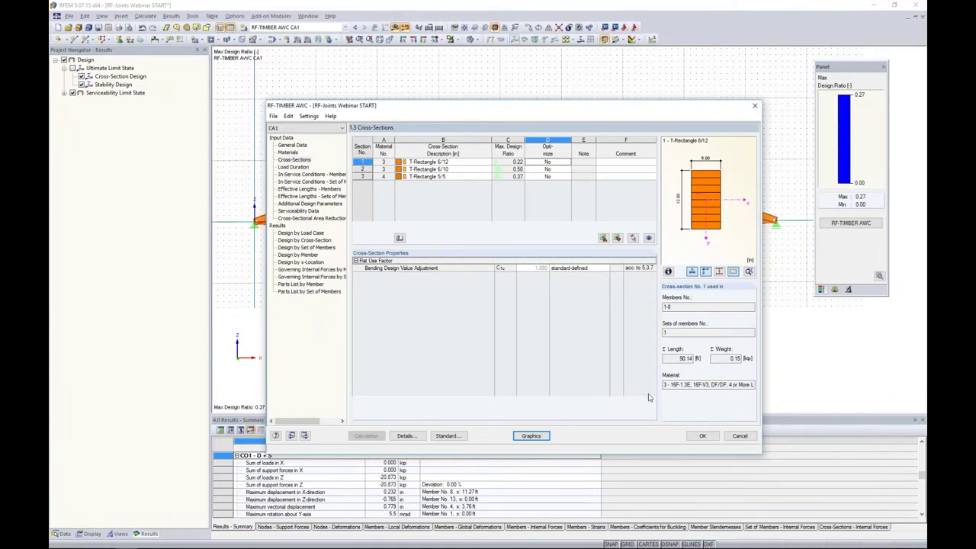
click(702, 436)
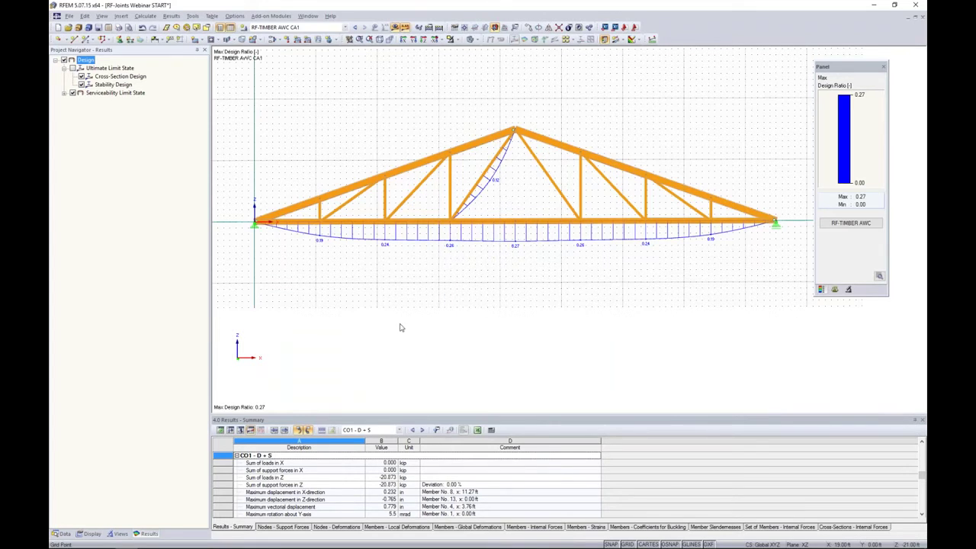
click(63, 534)
scroll(133, 356, up, 5)
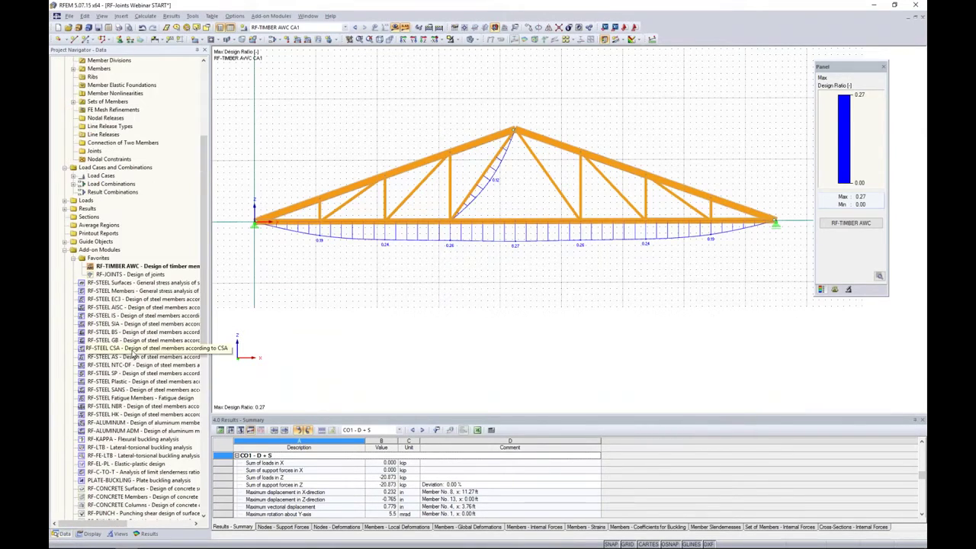
double_click(111, 274)
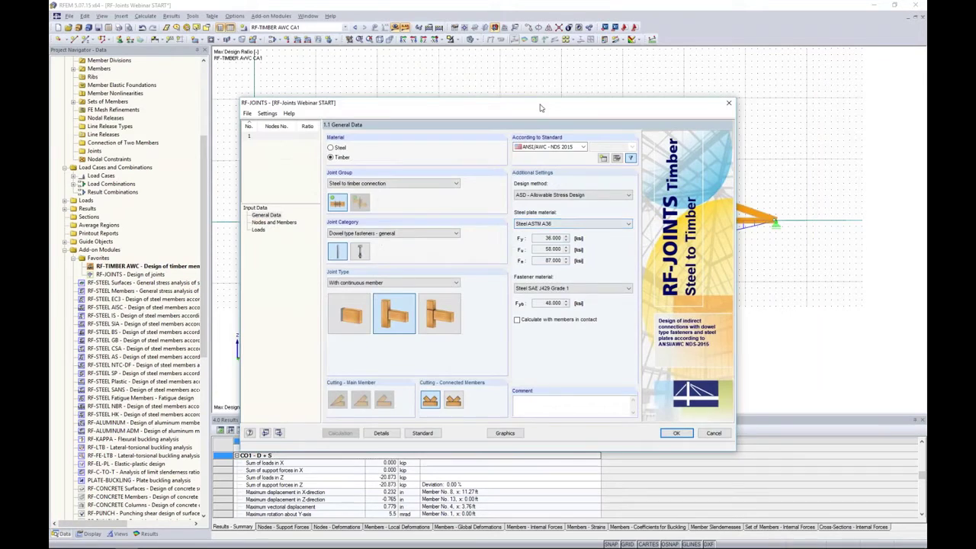
Set the joint design method to LRFD and try the bolts category before settling on general dowel type fasteners
drag(542, 107, 571, 84)
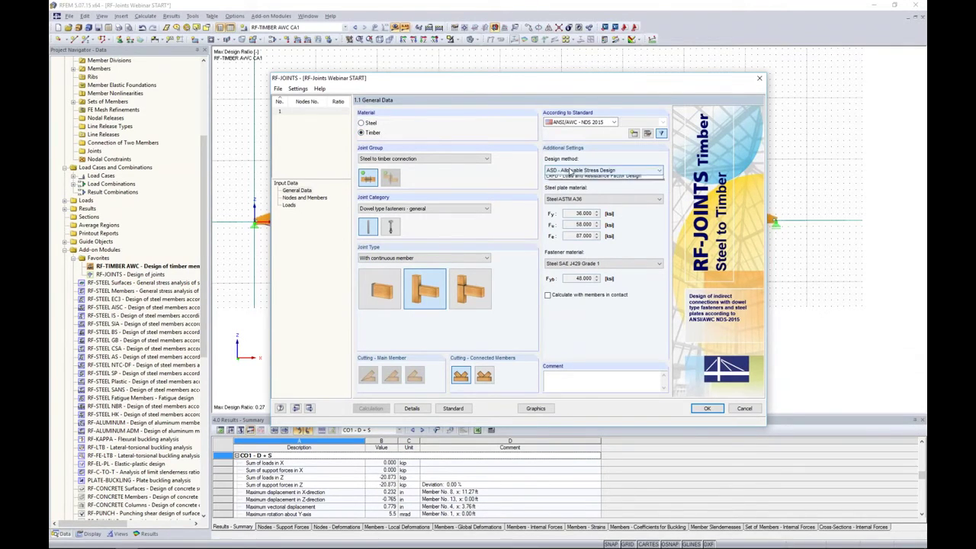
click(570, 171)
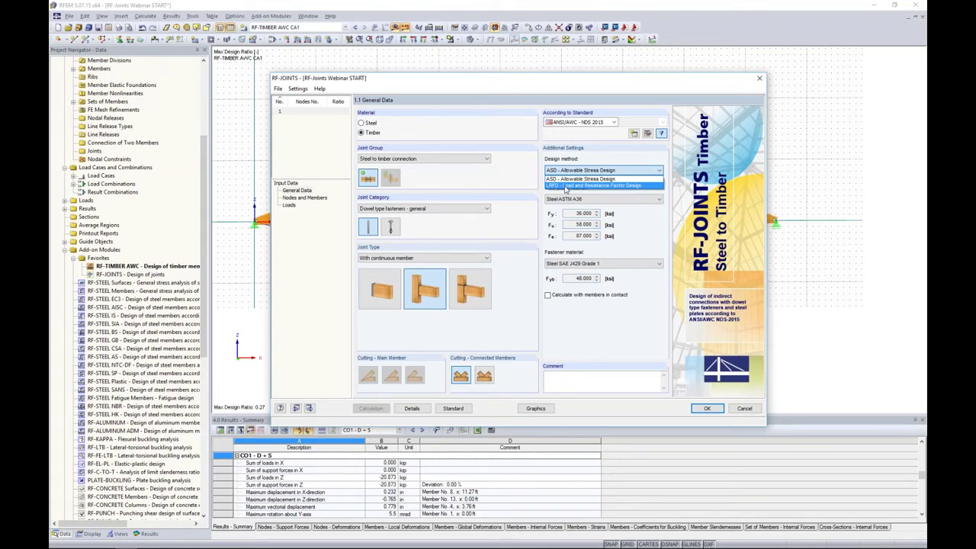
click(565, 186)
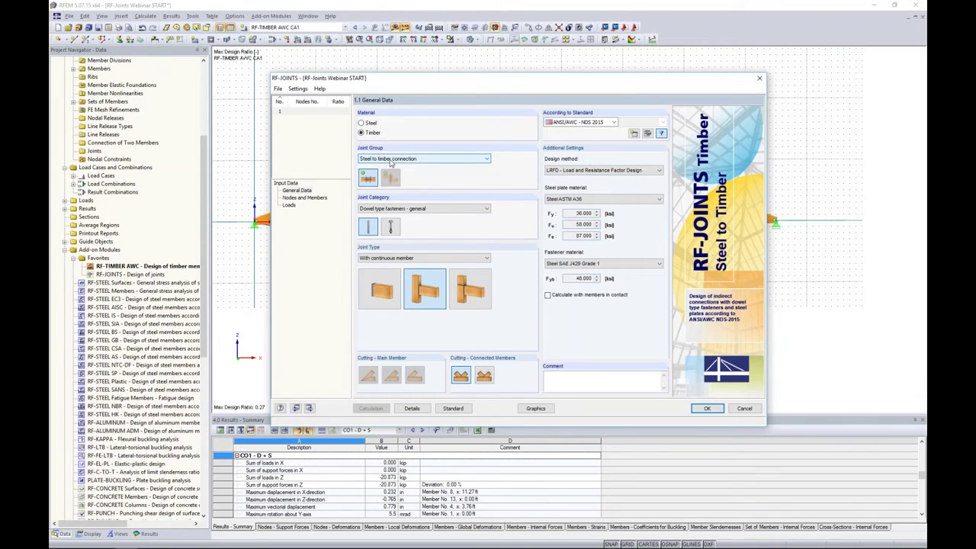
click(391, 226)
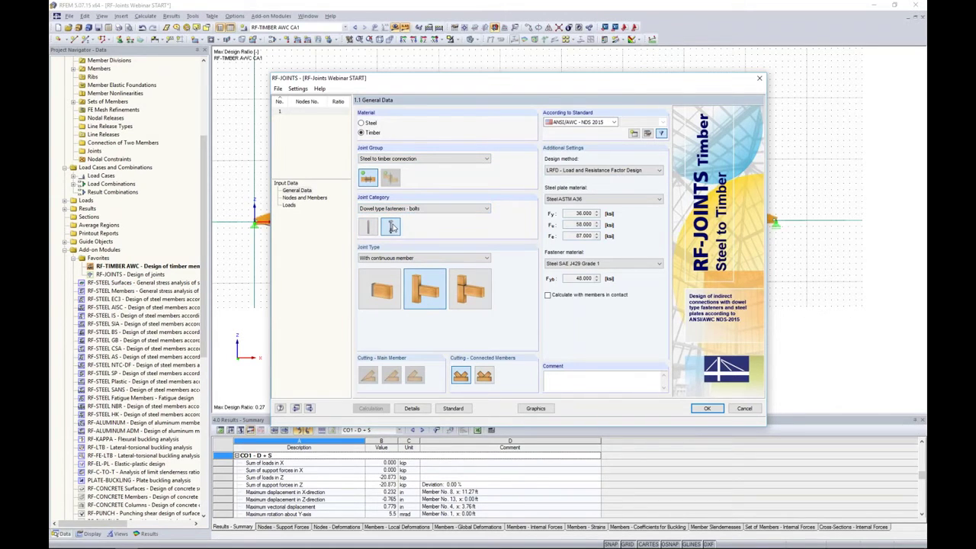
click(372, 227)
Compare the main member only and continuous member joint types against the truss, and select the joint type without continuous member
click(381, 293)
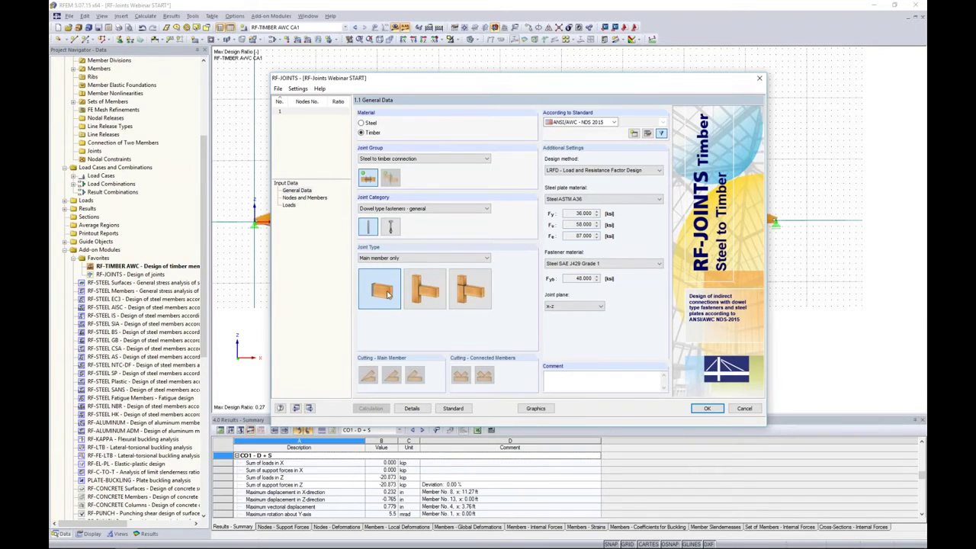
click(423, 297)
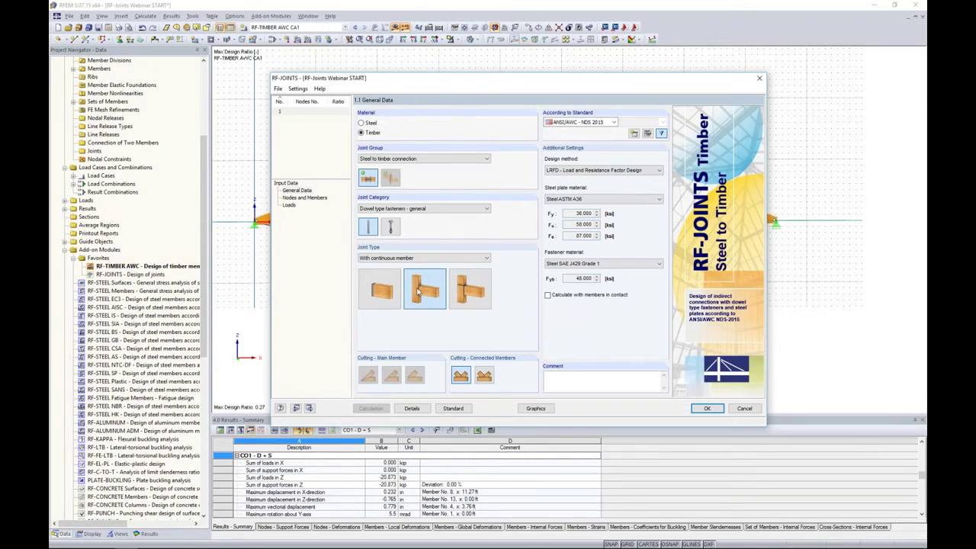
drag(442, 77, 646, 58)
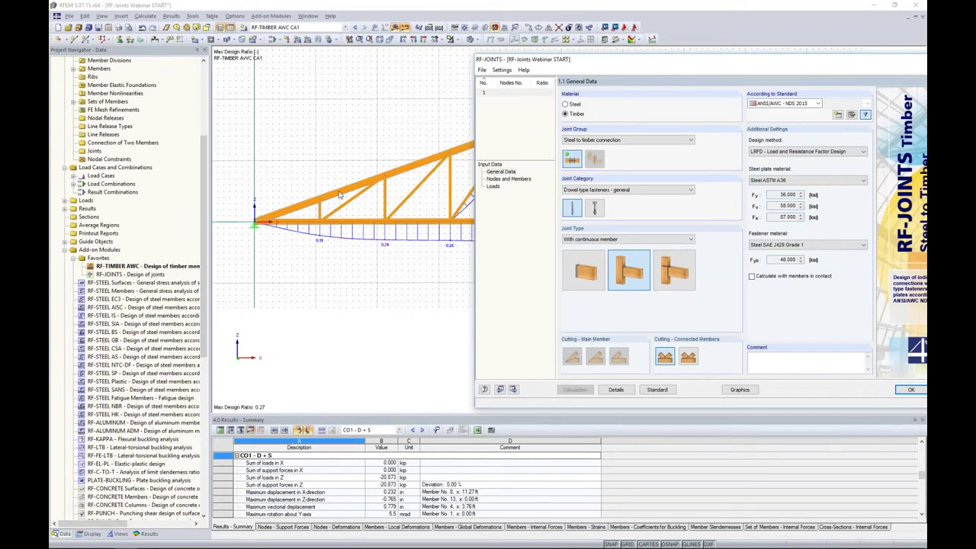
drag(626, 64, 401, 74)
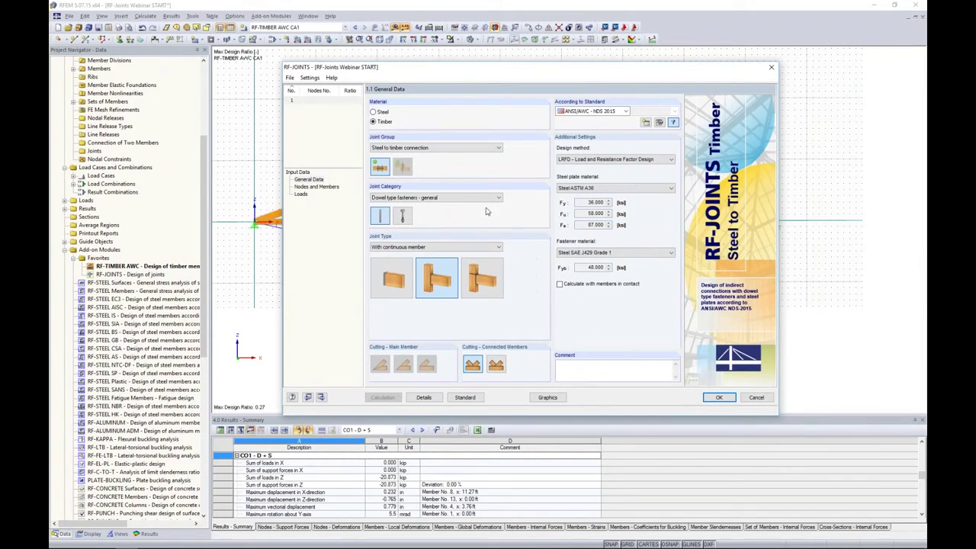
click(481, 276)
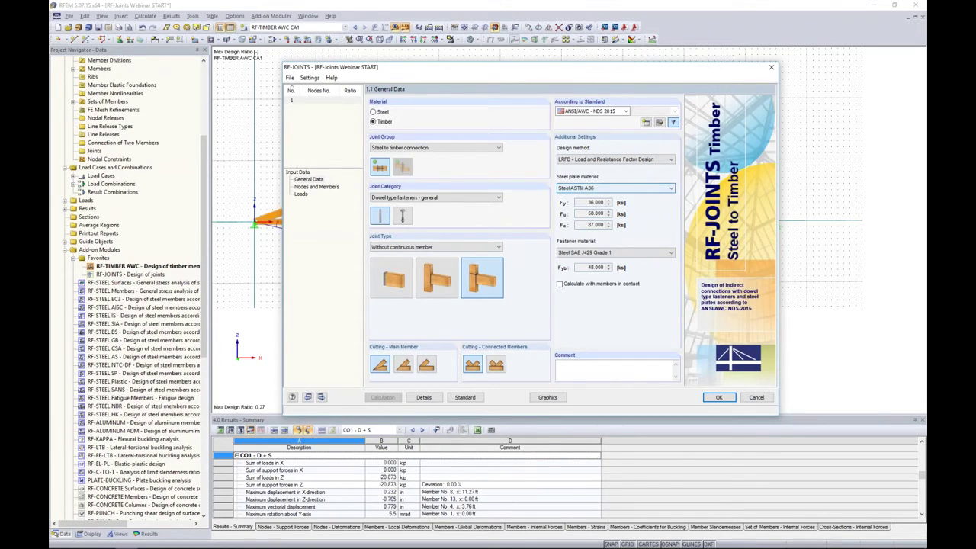
Try a user-defined steel plate material, return to Steel ASTM A36, and keep Steel SAE J429 Grade 1 as the fastener material
click(601, 189)
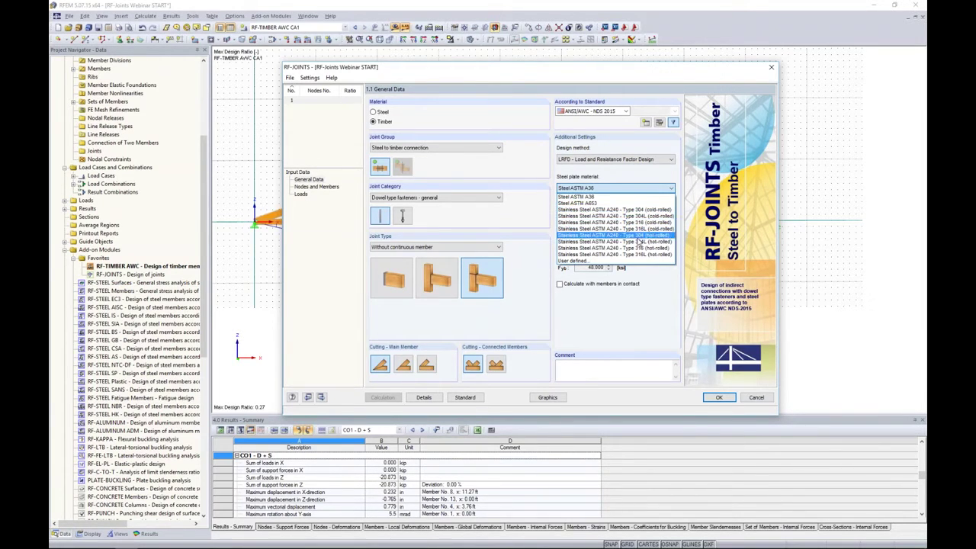
click(626, 261)
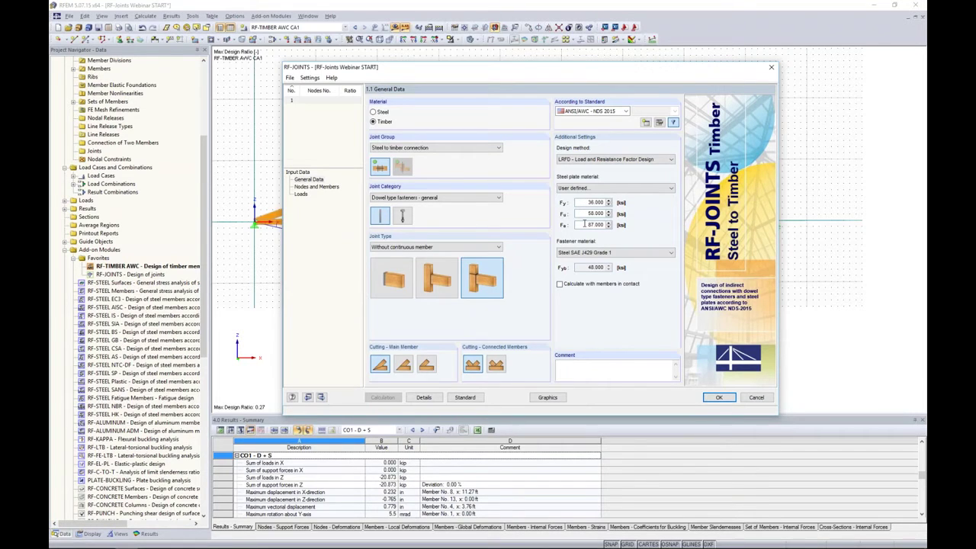
click(591, 188)
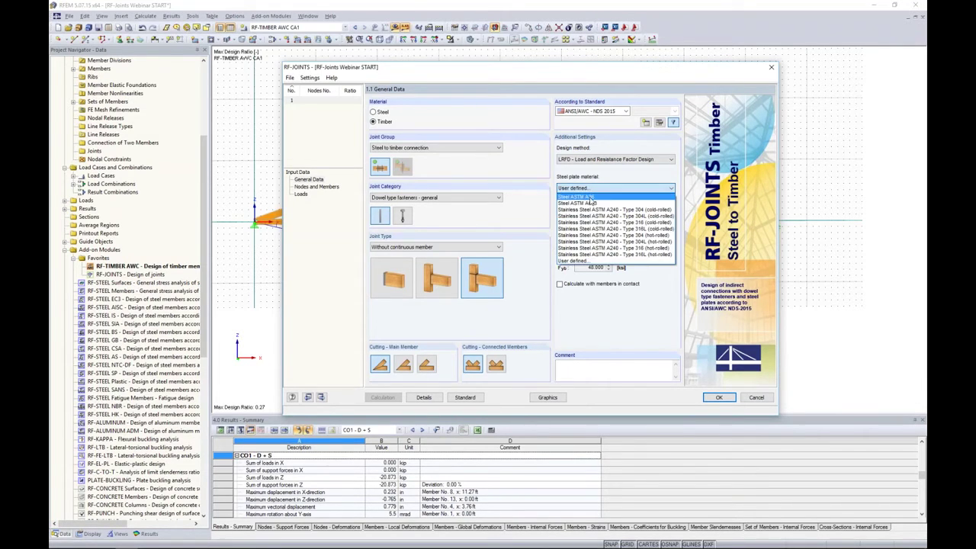
click(590, 197)
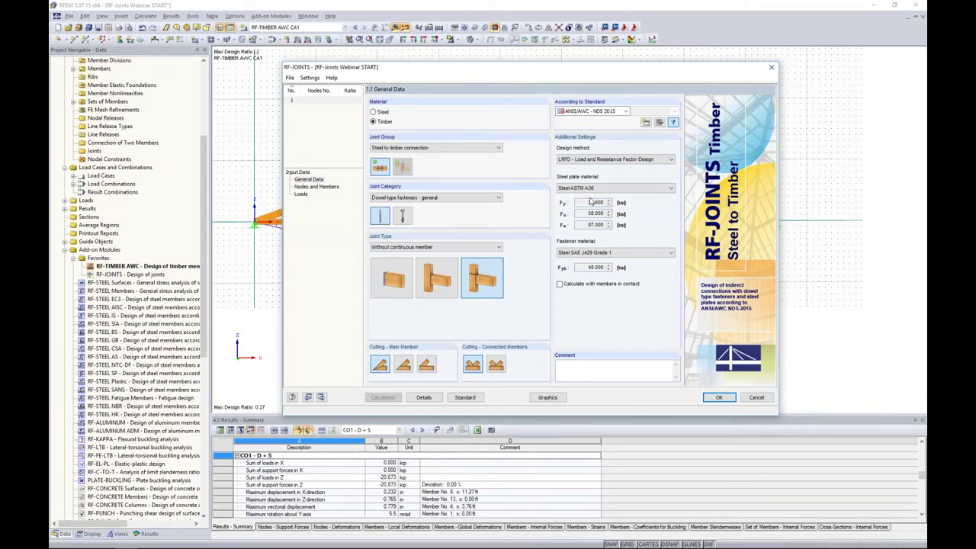
click(598, 253)
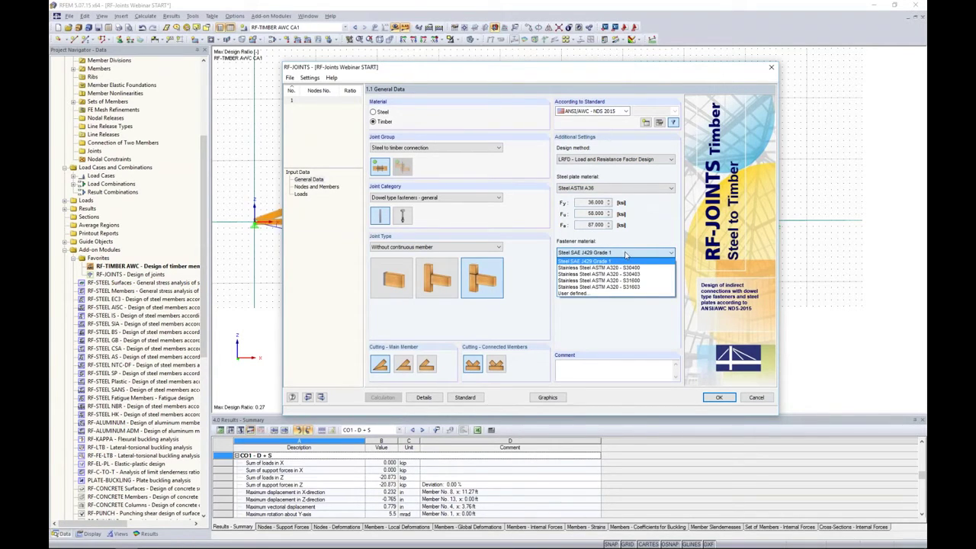
click(604, 263)
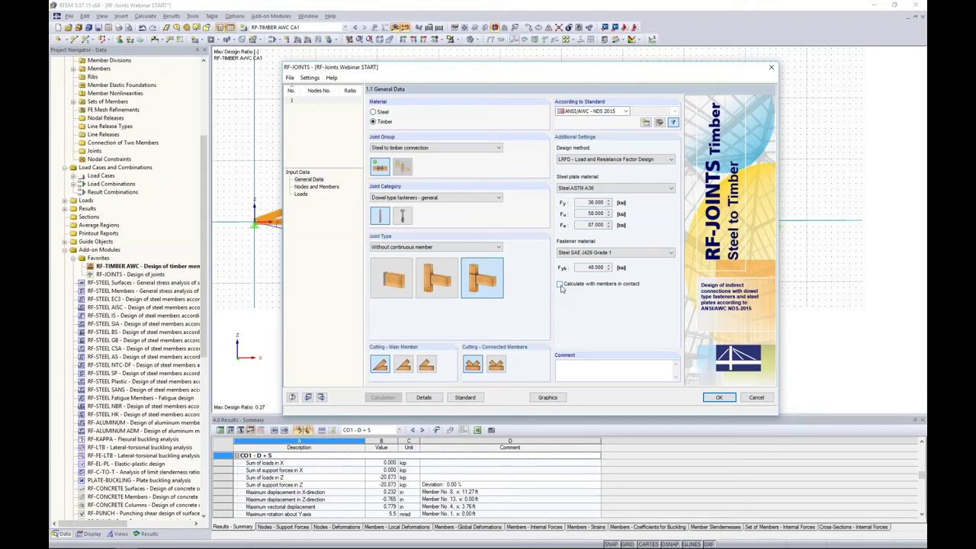
Open the joint's nodes and members definition and view the truss model preview from the front
click(305, 186)
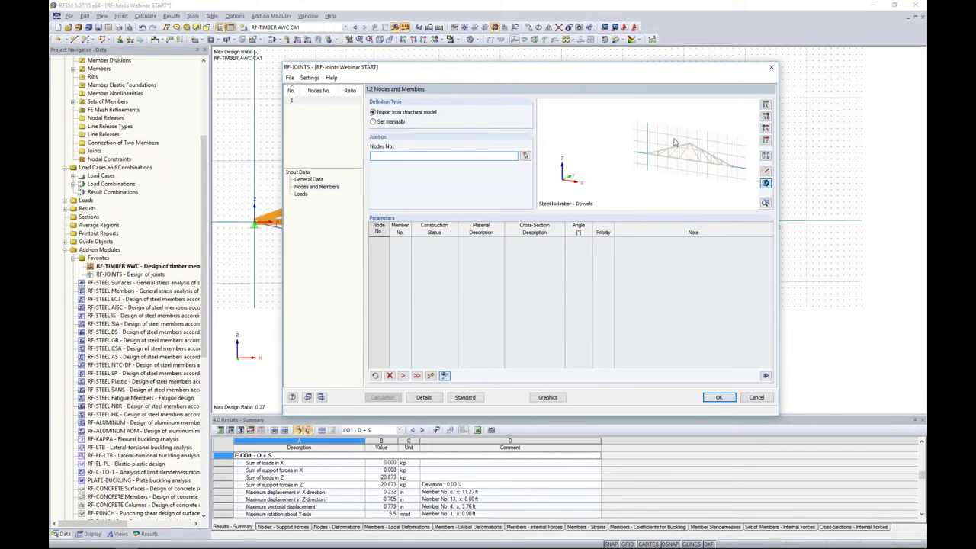
mouse_move(676, 147)
middle_down()
mouse_move(601, 141)
mouse_move(669, 163)
middle_up()
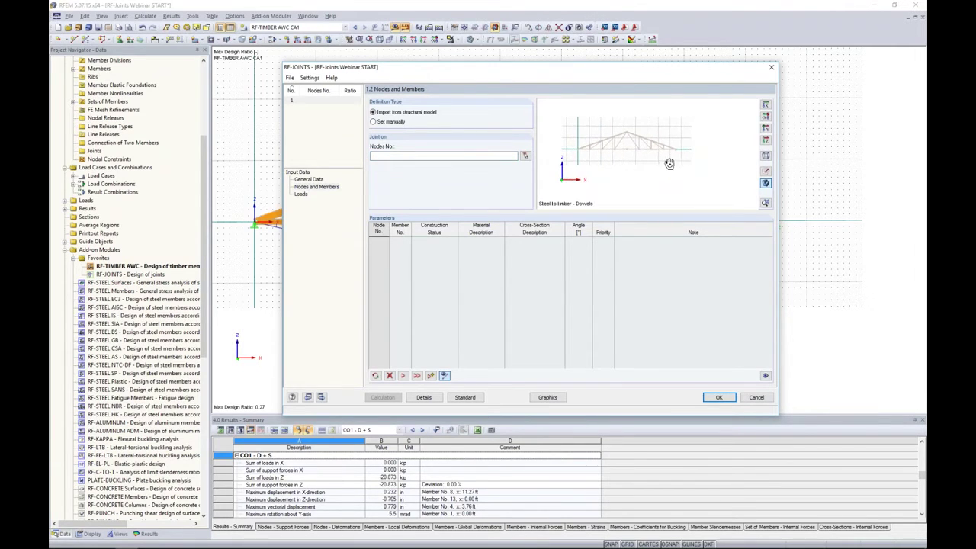
click(765, 129)
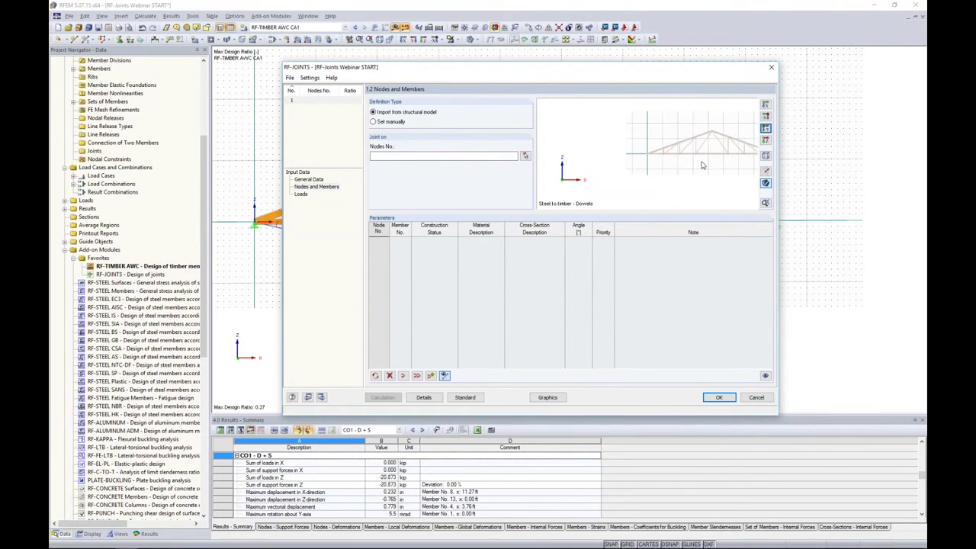
middle_drag(638, 173, 679, 176)
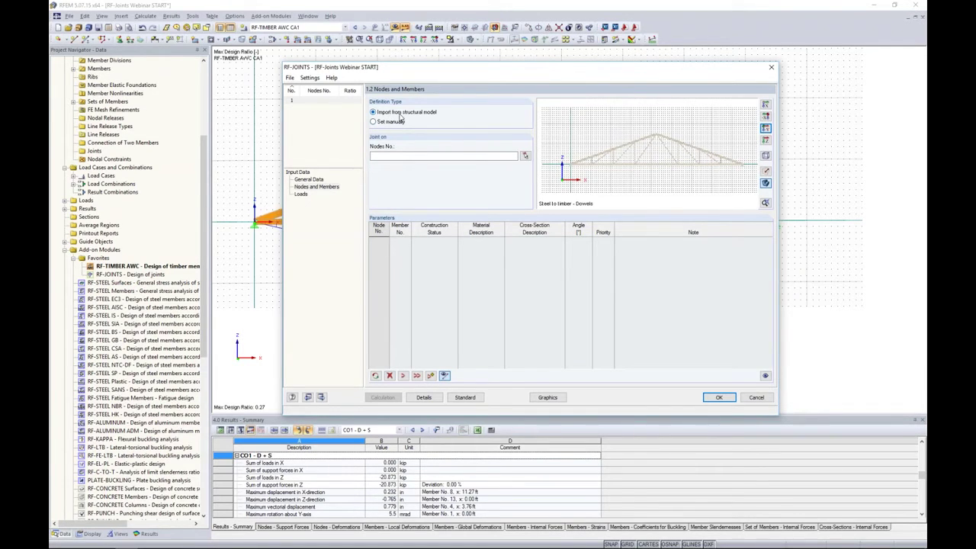
Try setting the nodes and members manually, and return to importing them from the structural model
click(373, 122)
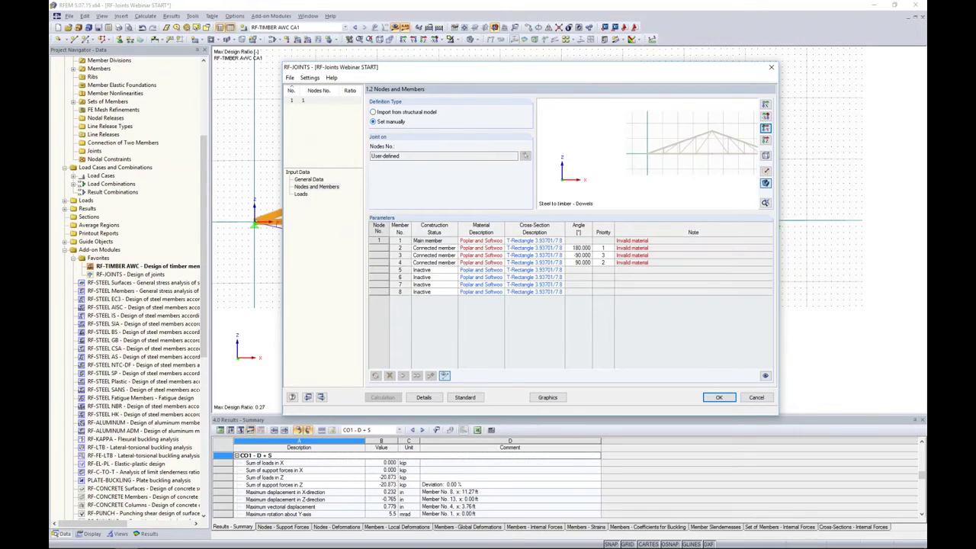
middle_drag(660, 163, 626, 163)
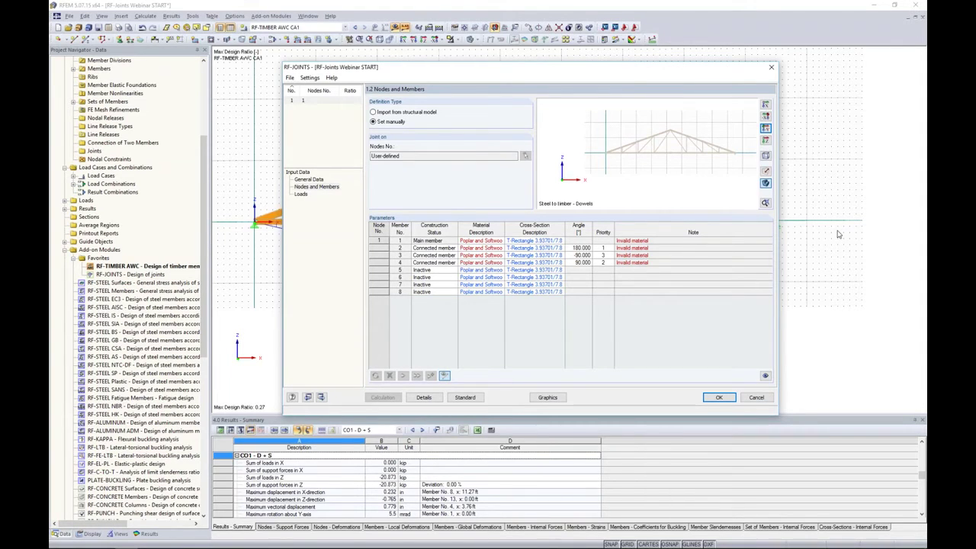
click(372, 112)
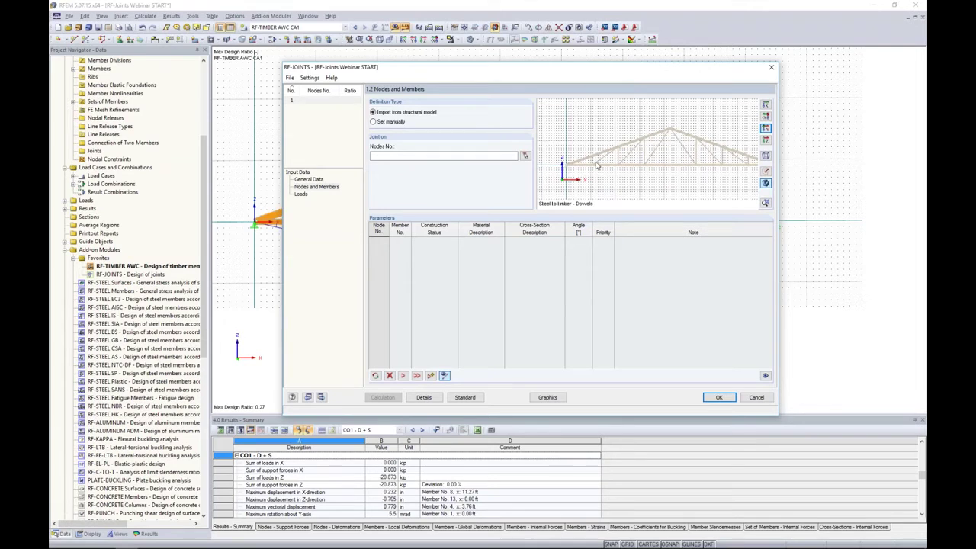
Assign the joint to the truss's two support nodes, 1 and 2, and accept the default connection geometry
click(525, 156)
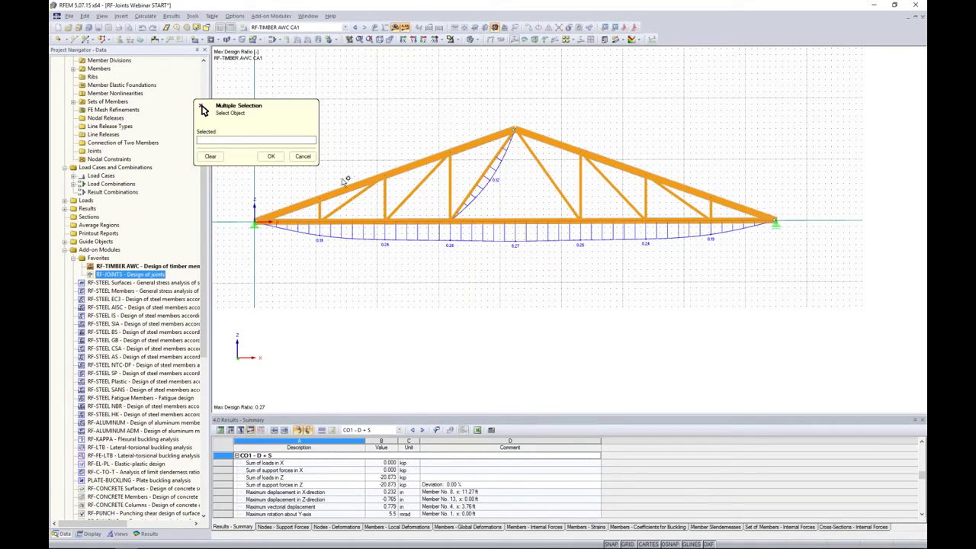
click(255, 222)
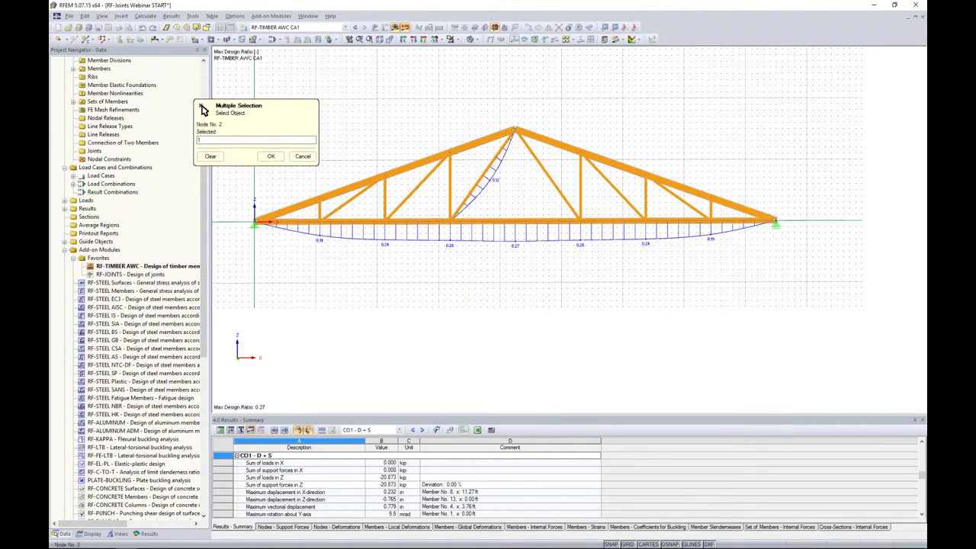
click(270, 156)
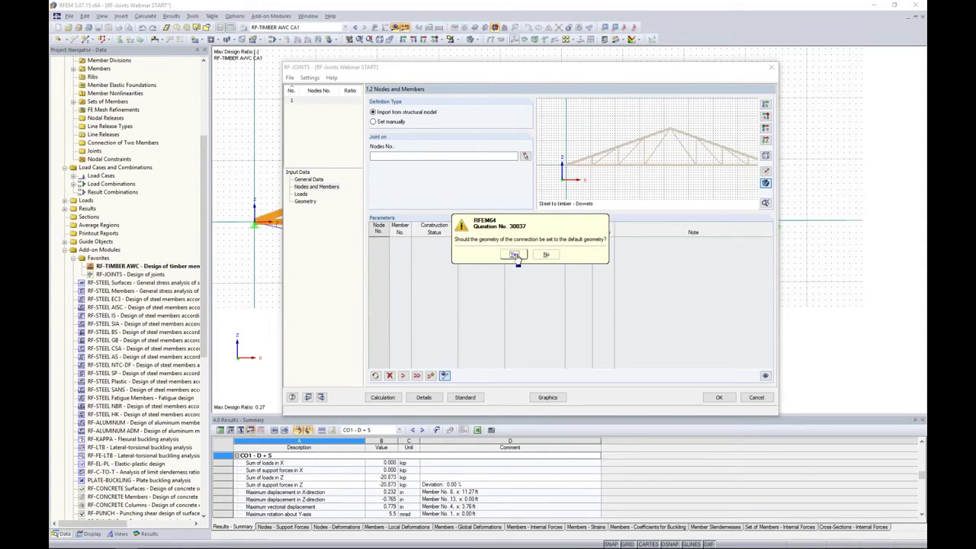
click(514, 253)
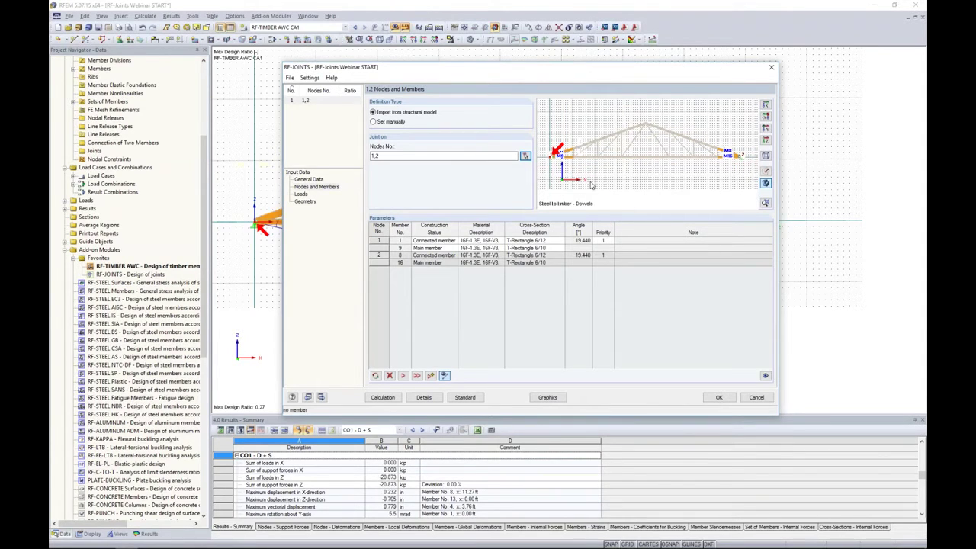
Examine the construction status options of members 1 and 9 at the first support node
middle_drag(579, 164, 660, 169)
scroll(645, 160, up, 5)
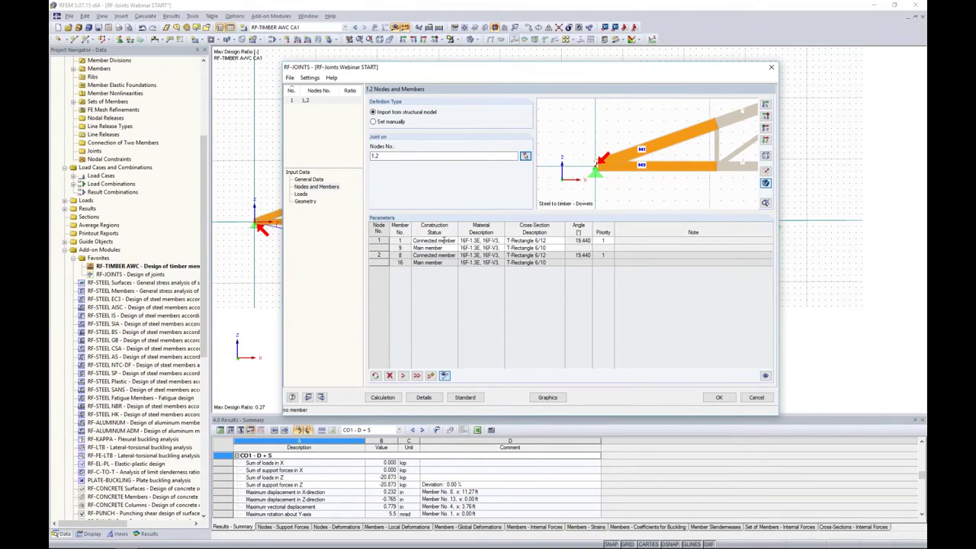
click(449, 240)
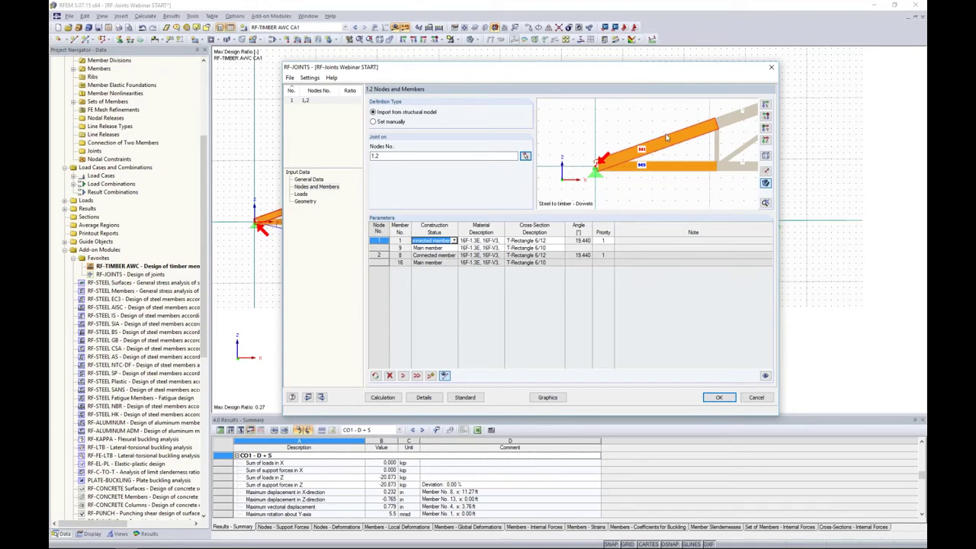
click(454, 241)
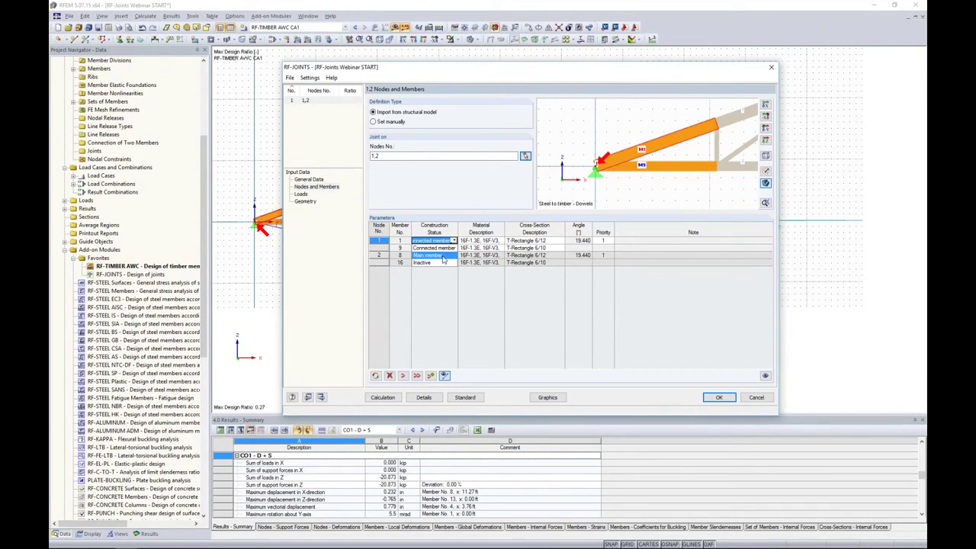
click(444, 256)
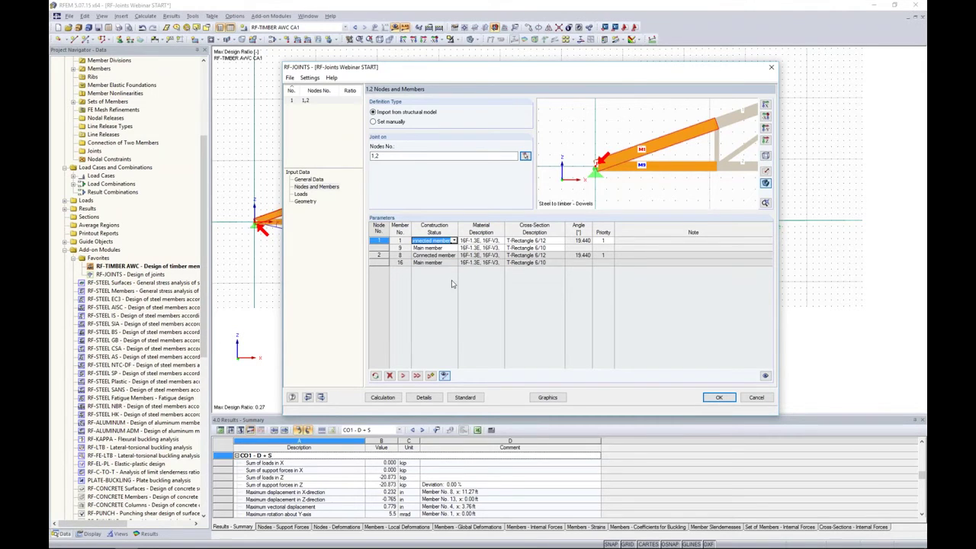
click(446, 249)
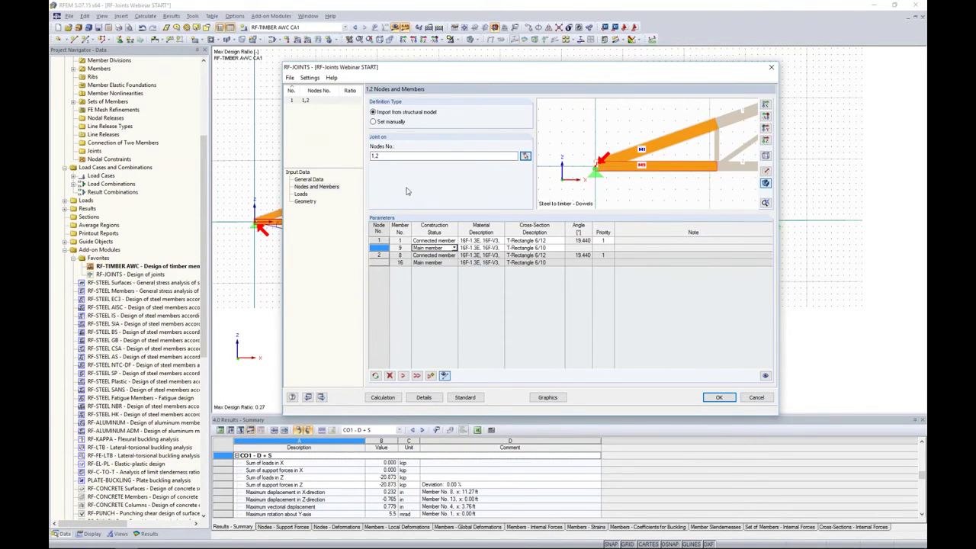
Switch the main member cutting to the second type and compare the joint geometry before and after the change
click(306, 201)
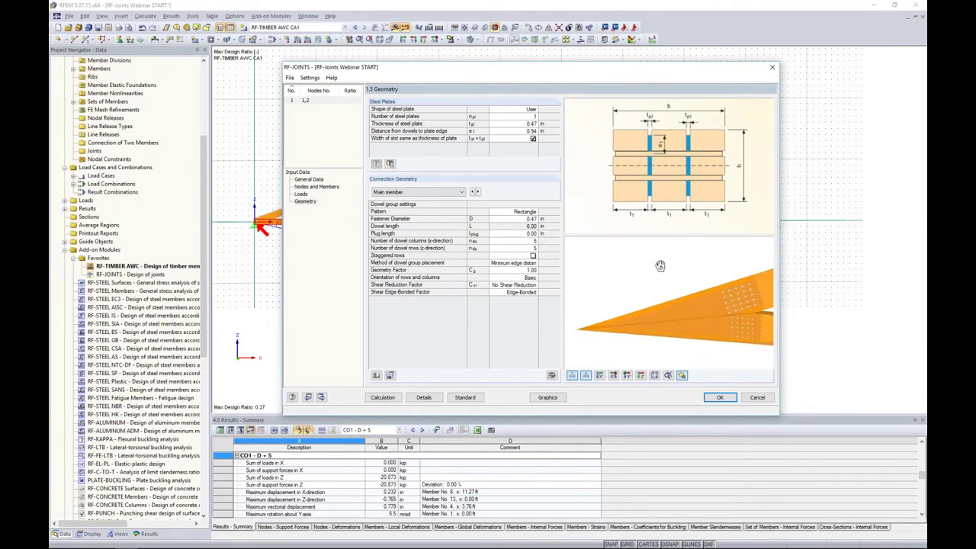
ctrl+middle_drag(669, 281, 657, 328)
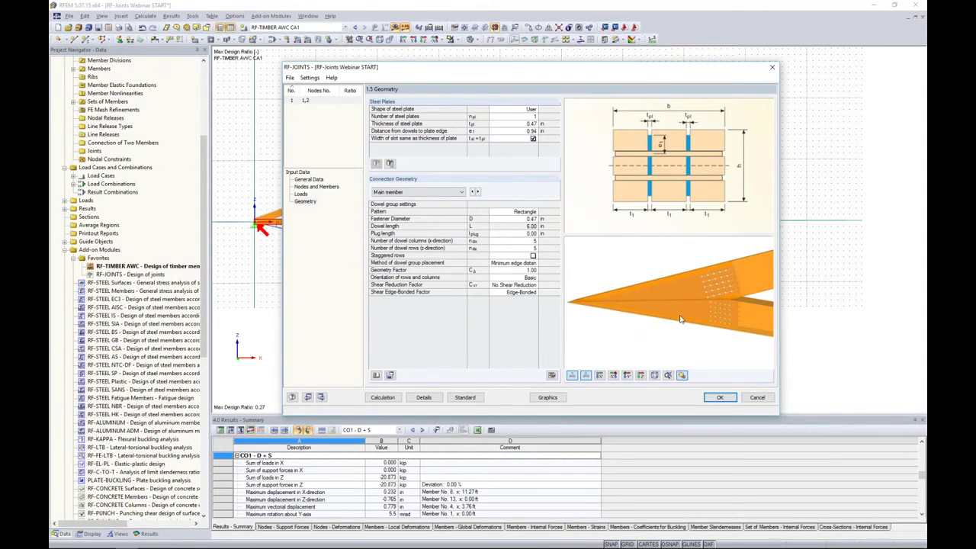
click(315, 180)
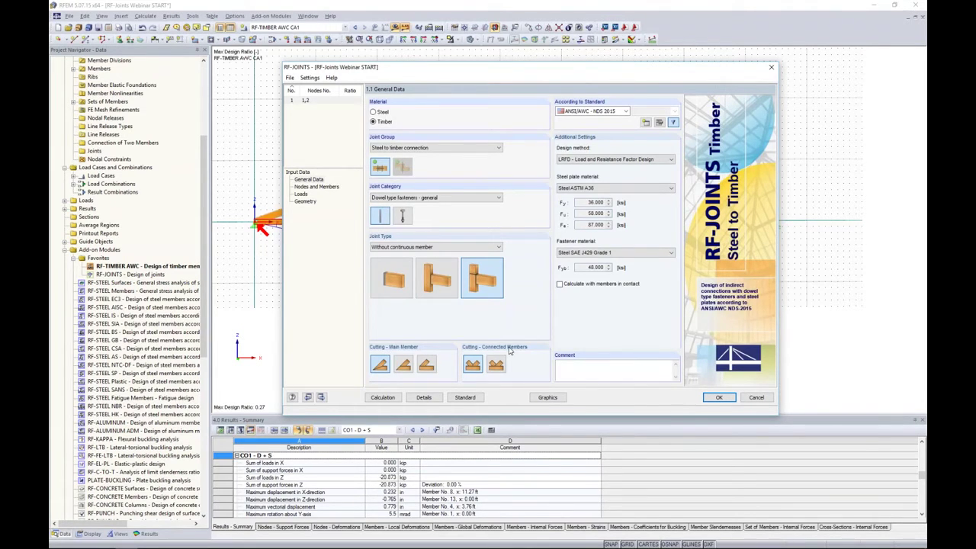
click(403, 365)
click(306, 201)
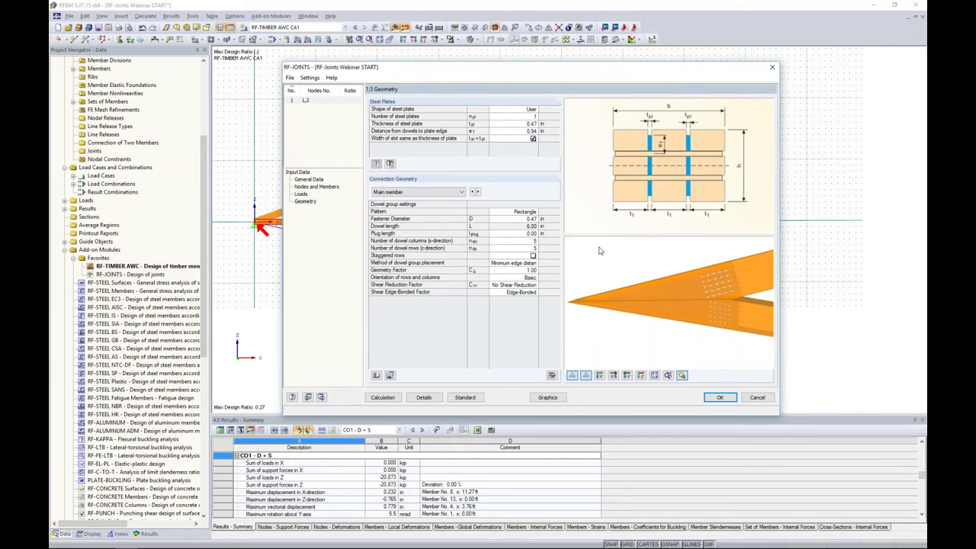
ctrl+middle_drag(601, 249, 692, 301)
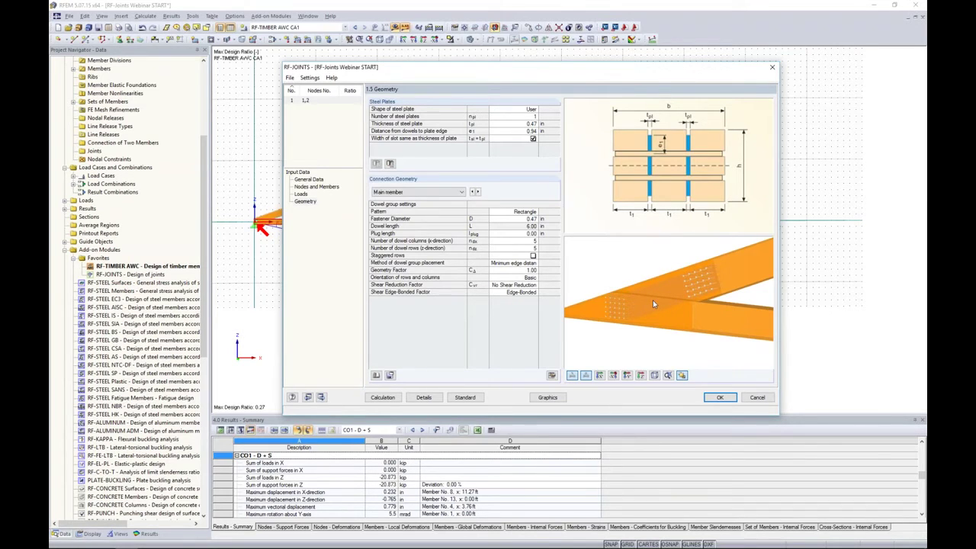
Make member 1 the main member and member 9 the connected member, reset the other node to match, and check the joint geometry
click(324, 187)
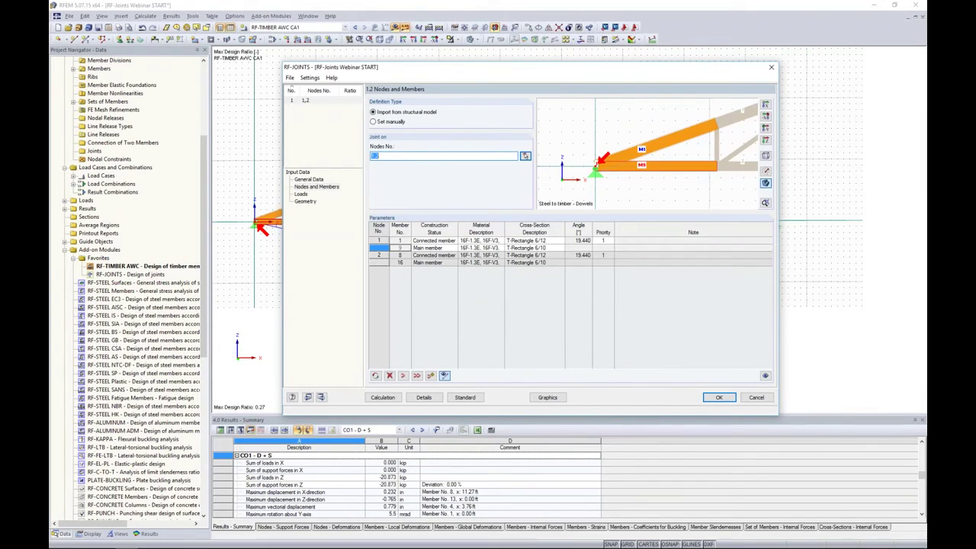
click(424, 241)
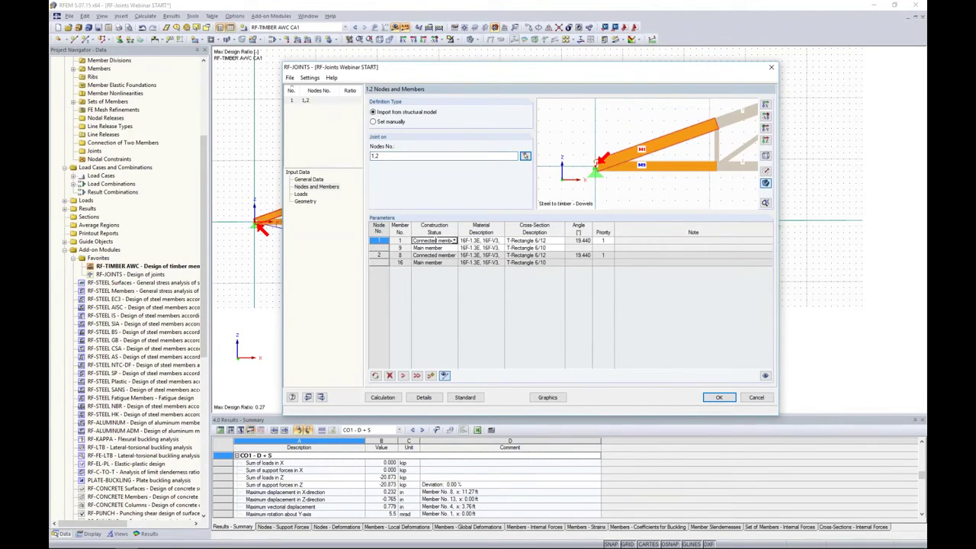
click(454, 241)
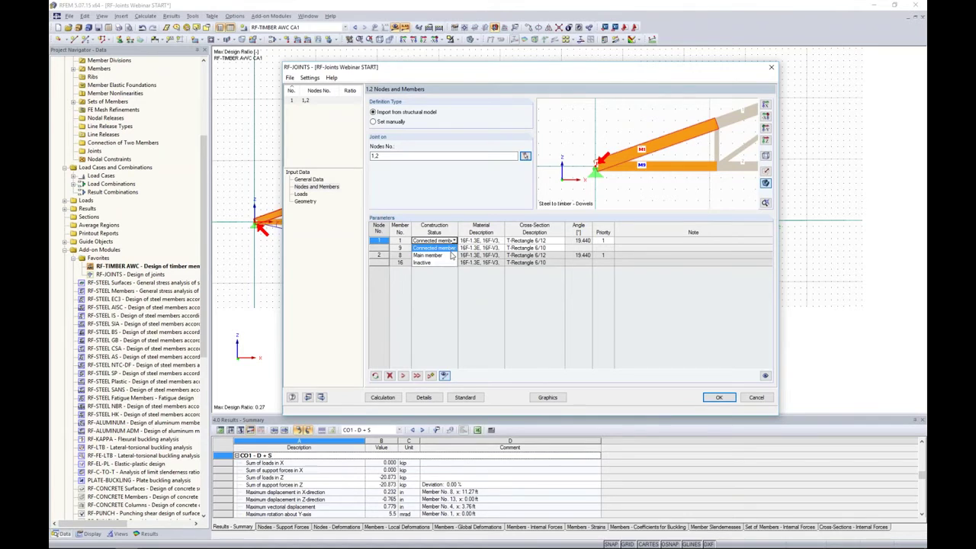
click(453, 255)
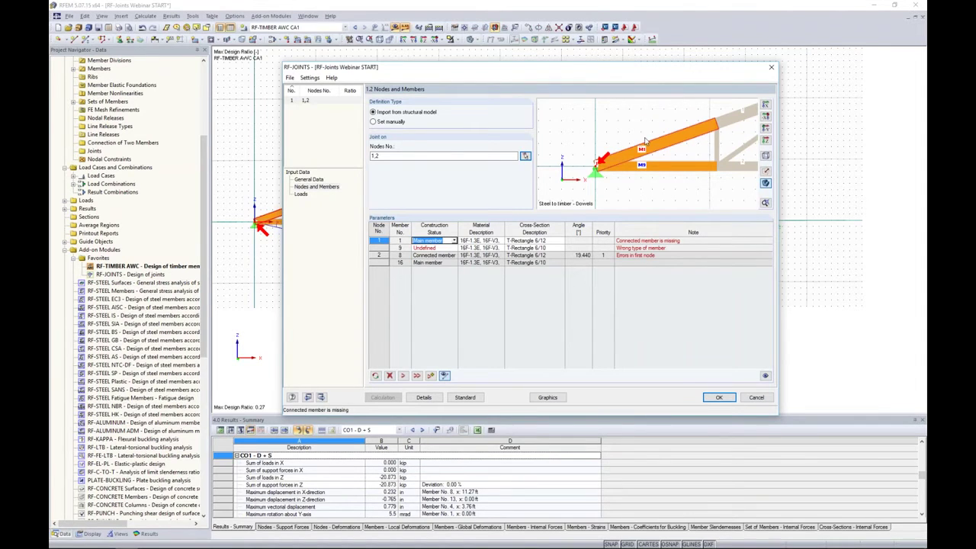
click(449, 247)
click(453, 248)
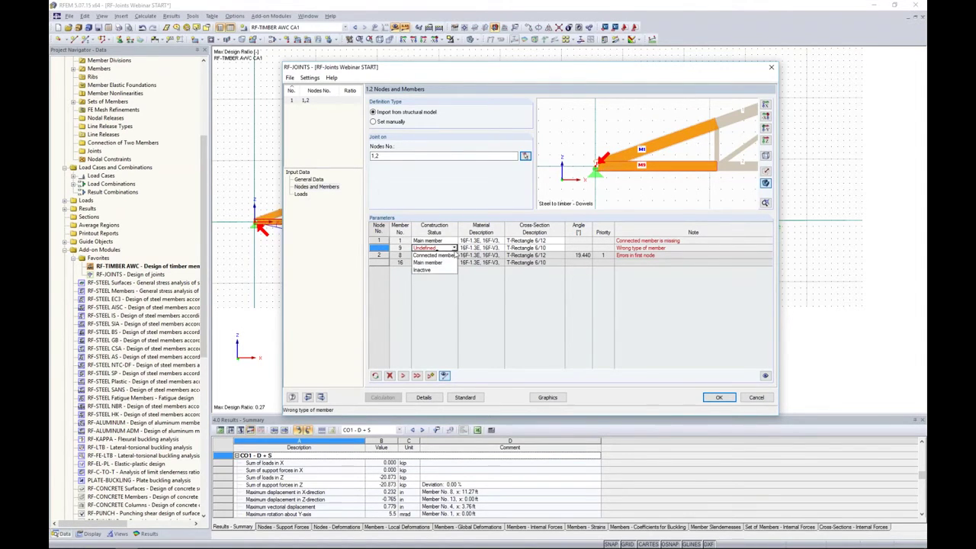
click(450, 257)
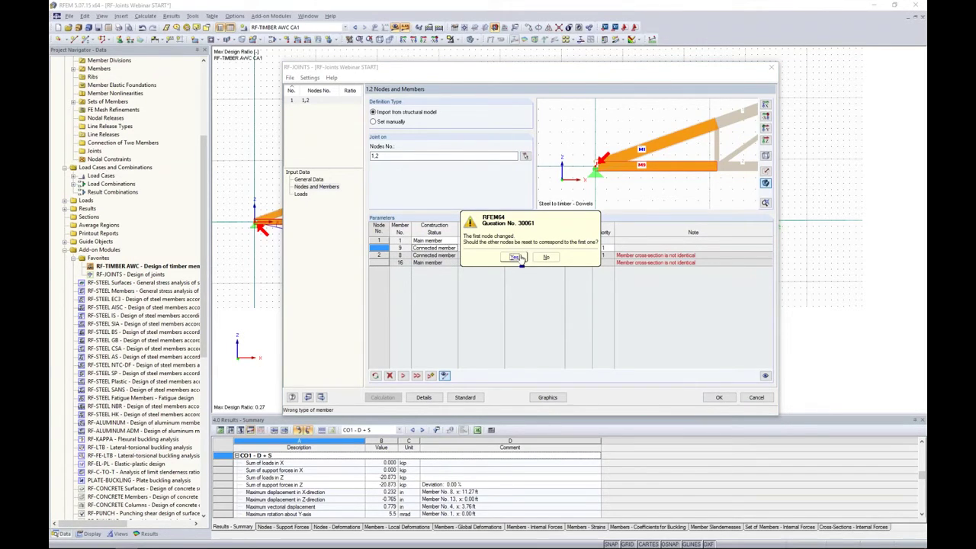
click(517, 257)
click(518, 256)
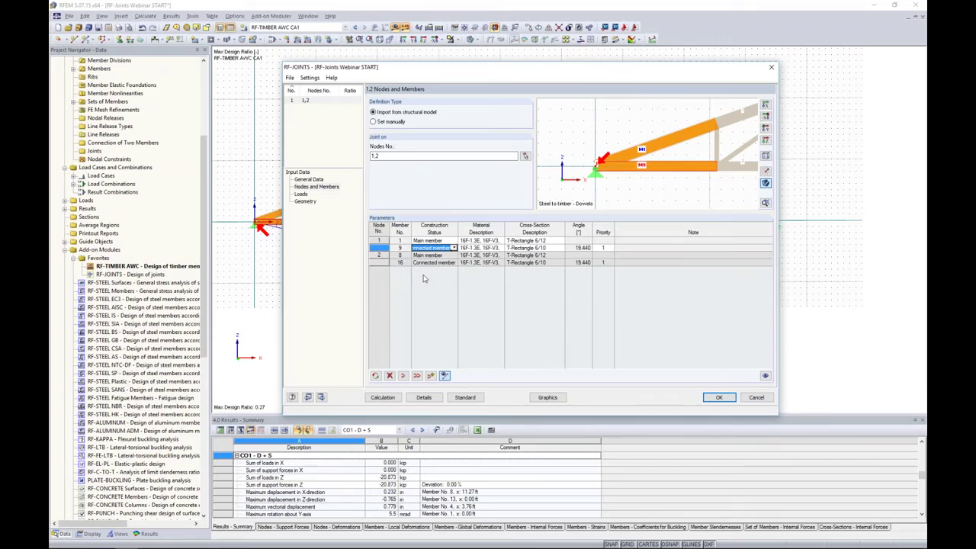
click(306, 202)
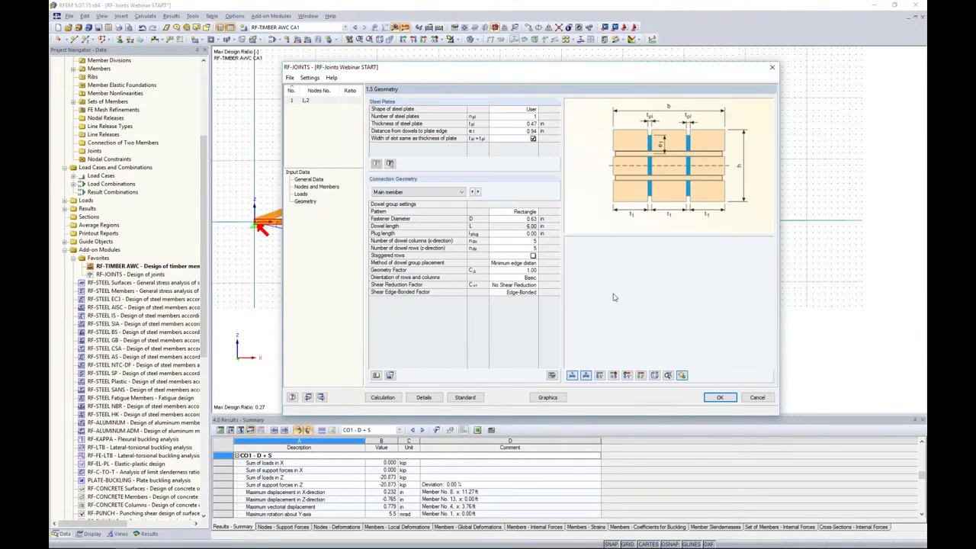
ctrl+middle_drag(686, 326, 662, 306)
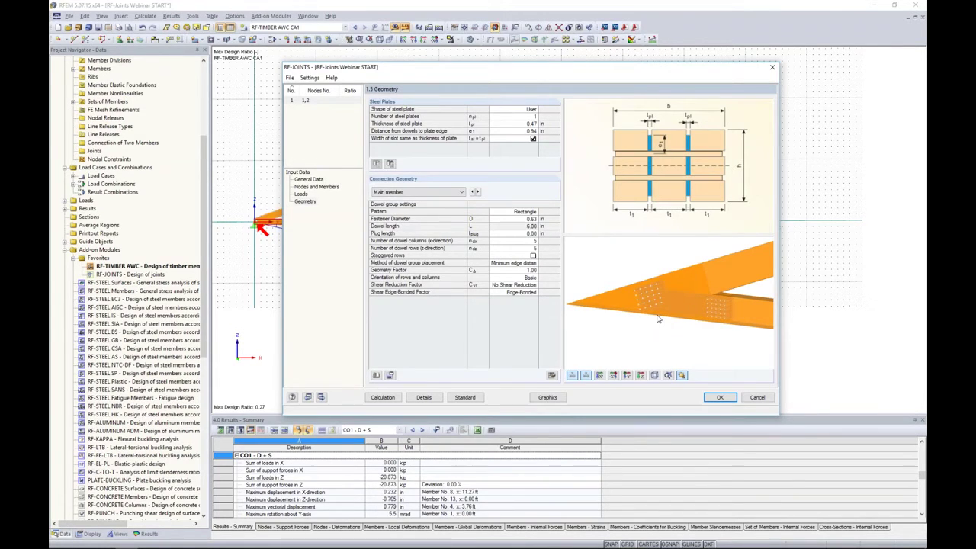
Select load combination CO2, 1.4D + 1.6S, for the joint design
click(317, 187)
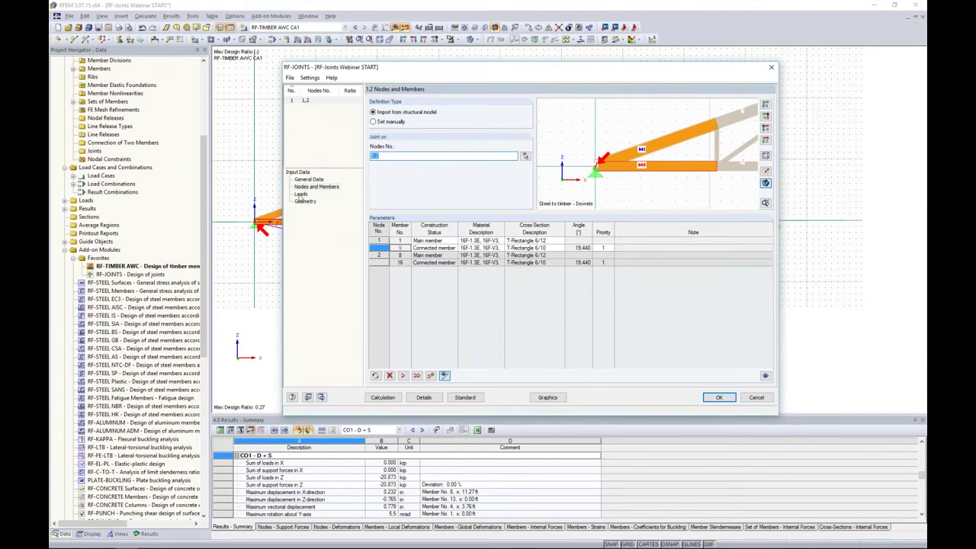
click(300, 195)
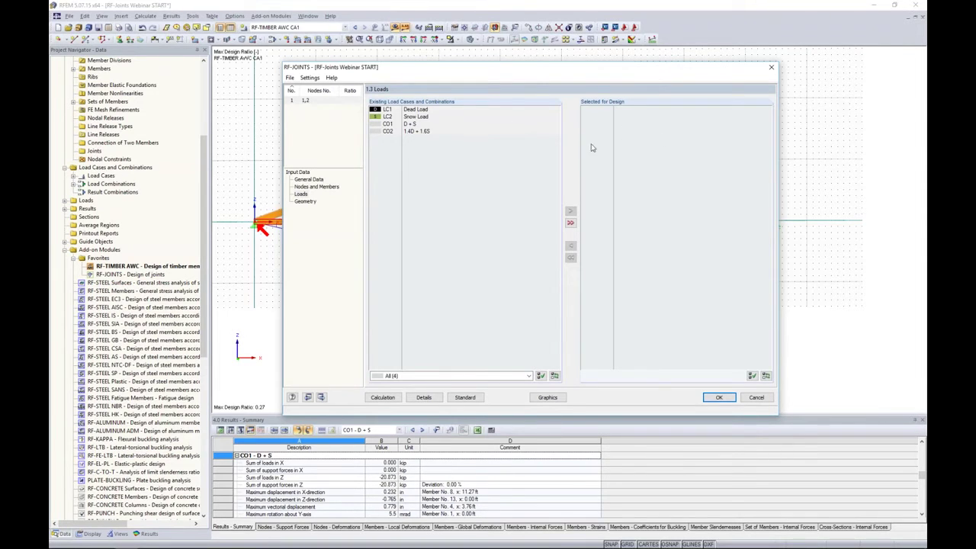
double_click(420, 134)
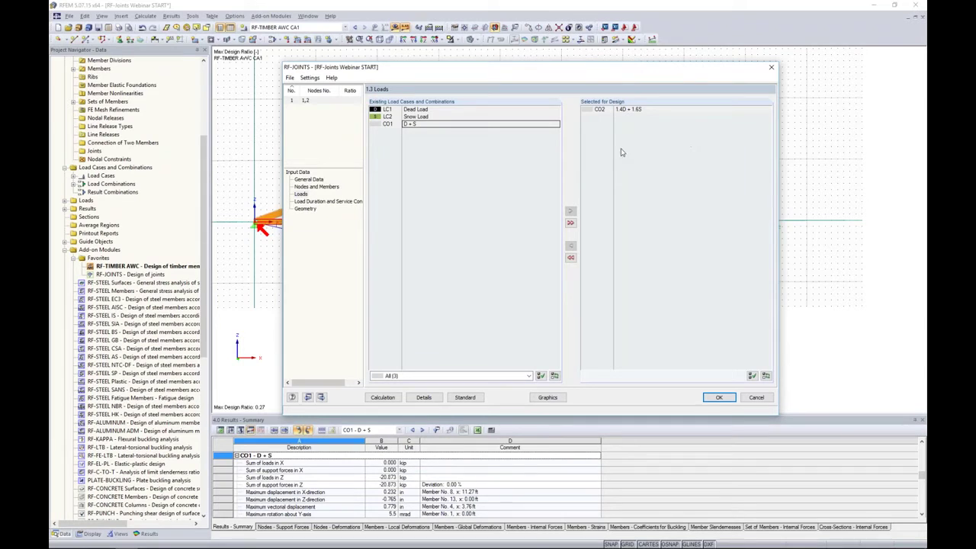
Review the load duration and service conditions, including the NDS 2015 standard settings for general, connection and member adjustment factors
click(329, 203)
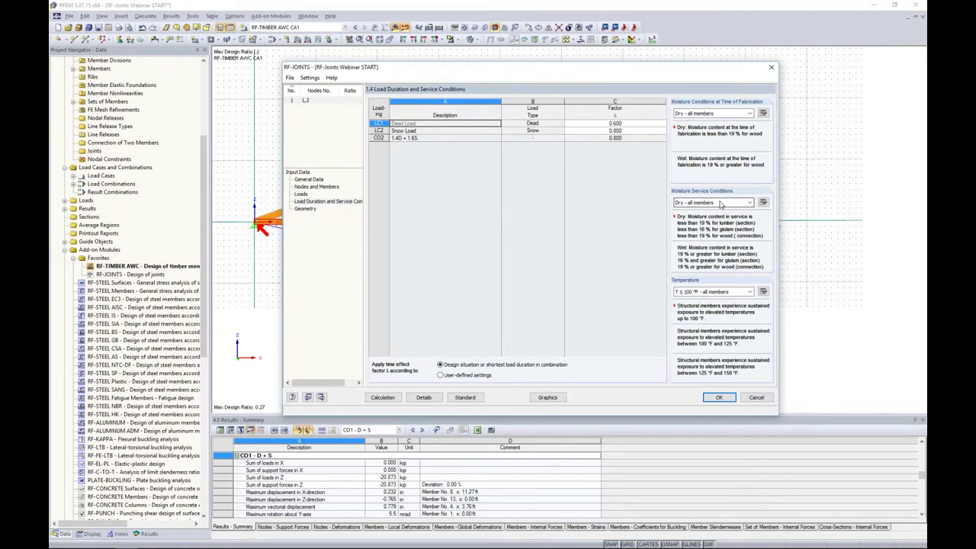
click(465, 398)
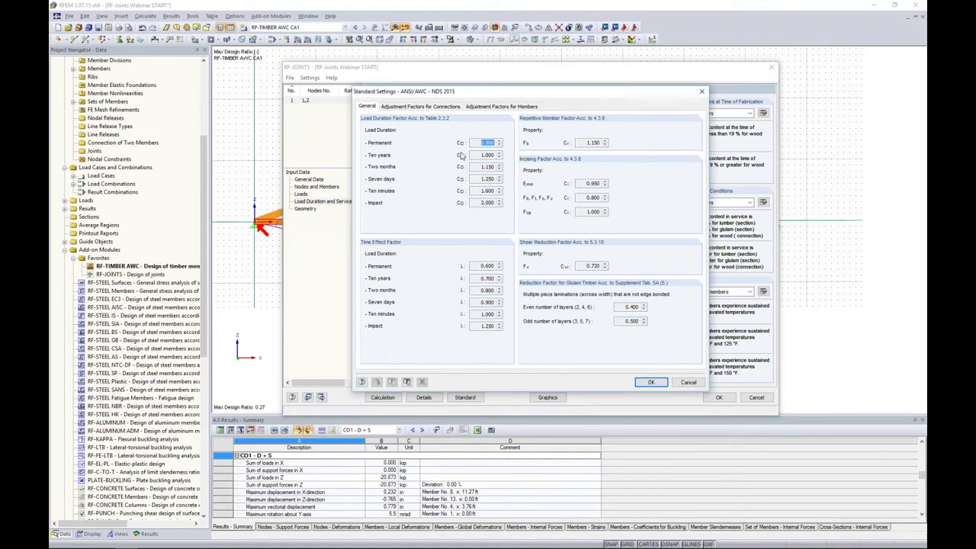
click(431, 108)
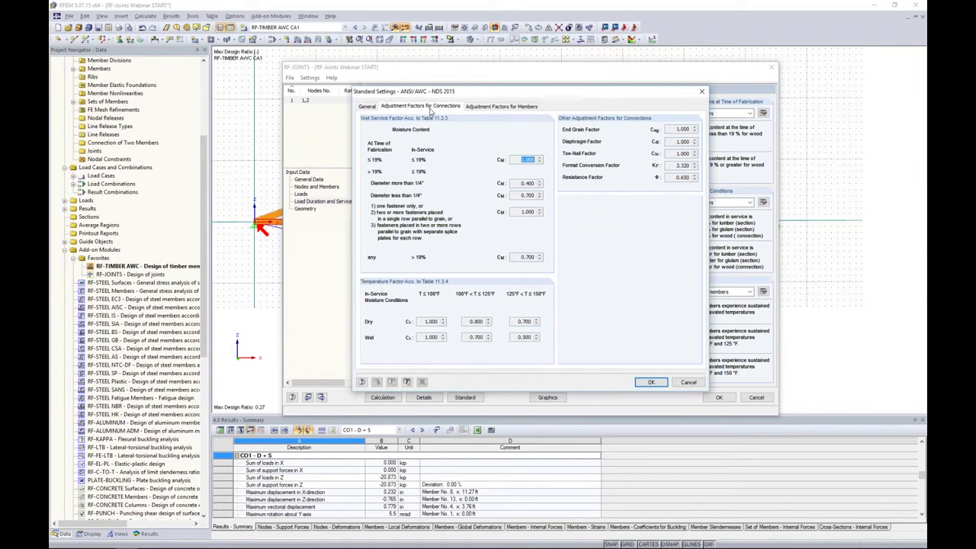
click(501, 106)
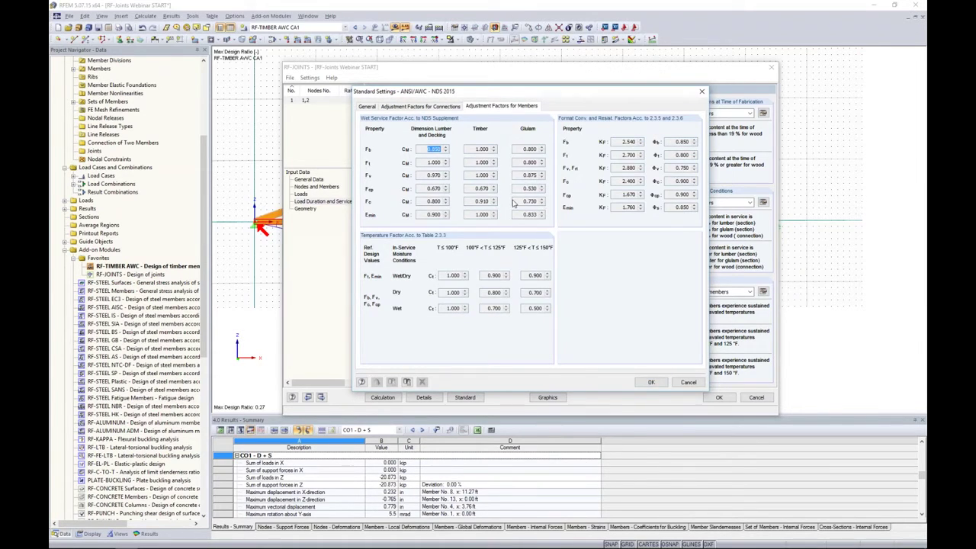
click(689, 383)
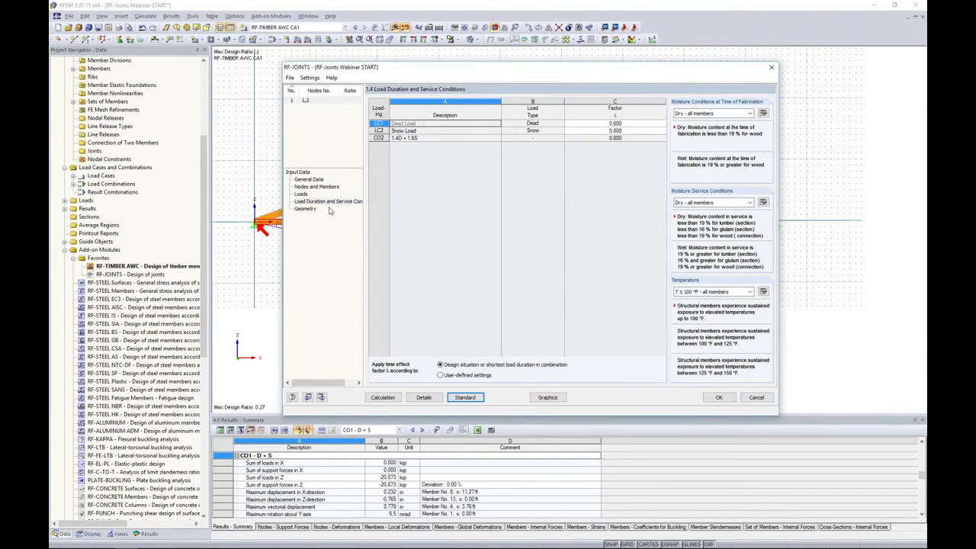
Open the joint geometry data and examine the user-defined steel plate in the model preview
click(305, 209)
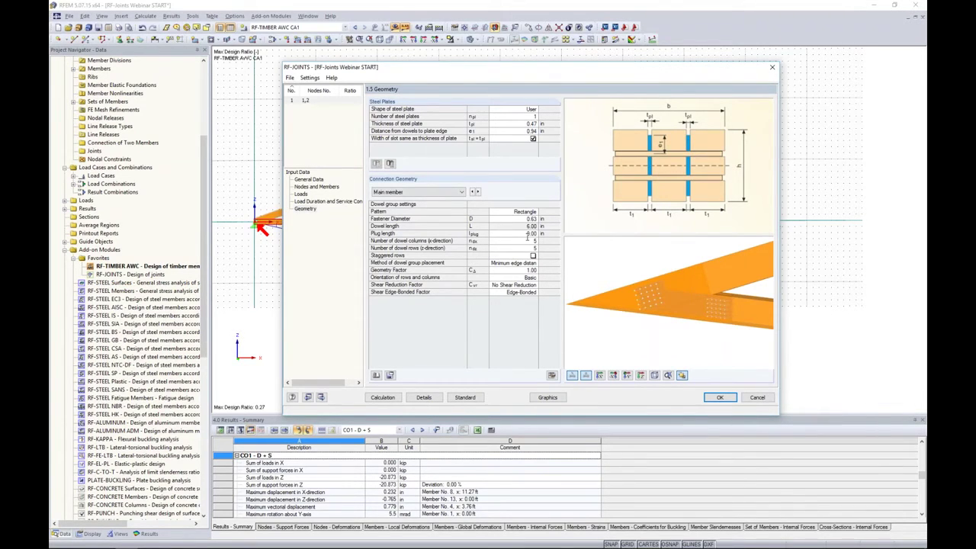
click(516, 109)
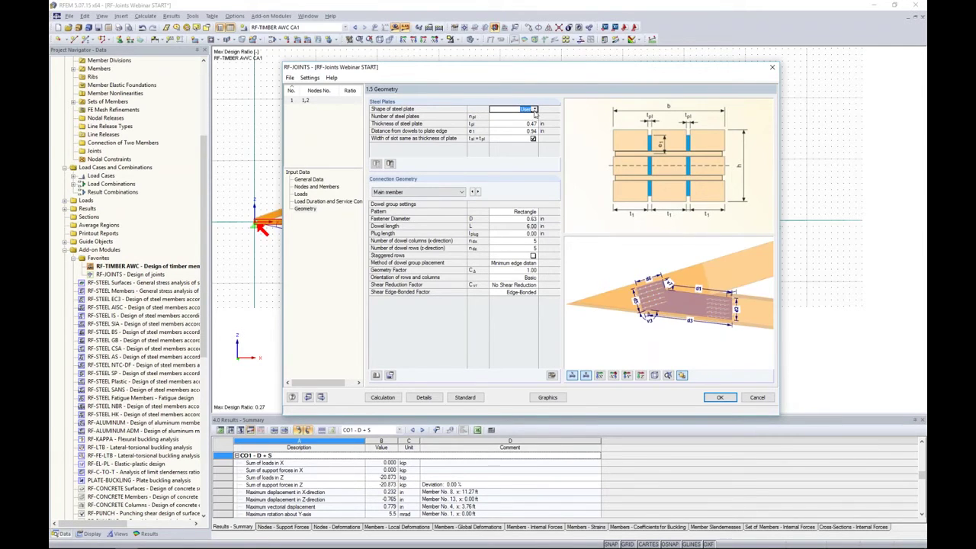
mouse_move(665, 339)
middle_down()
mouse_move(669, 316)
mouse_move(674, 333)
middle_up()
scroll(673, 310, up, 3)
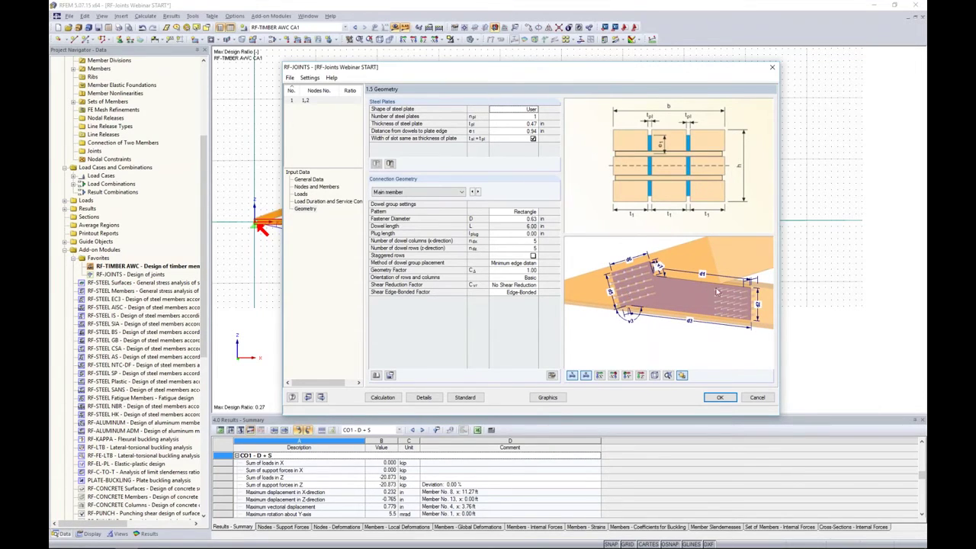
Compare the Convex hull and Rectangle steel plate shapes in the preview and restore the User shape
click(535, 110)
click(535, 109)
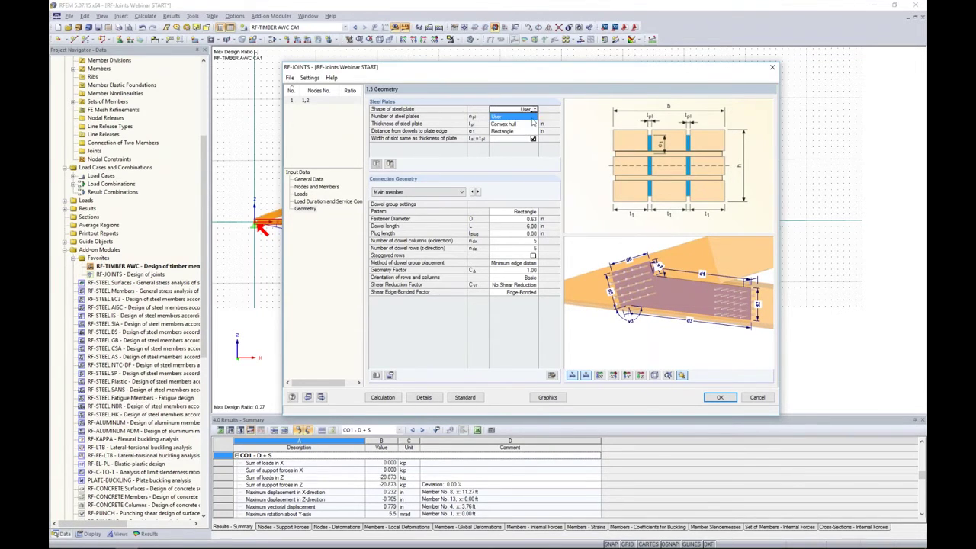
click(511, 123)
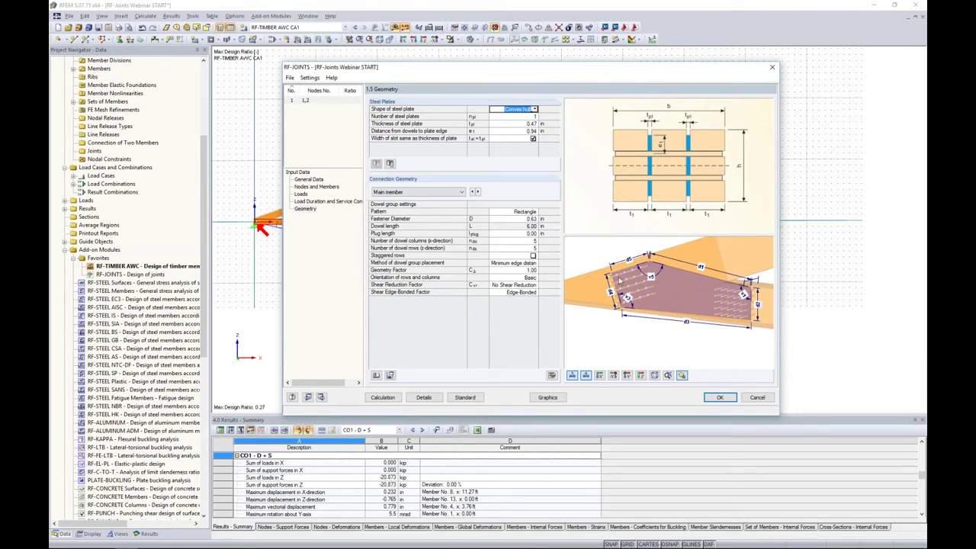
click(535, 109)
click(510, 117)
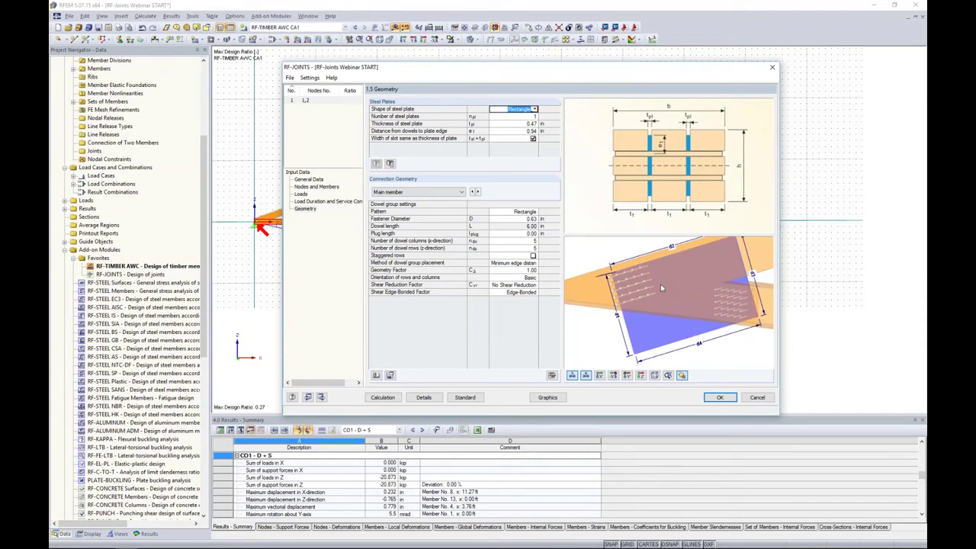
scroll(660, 284, down, 3)
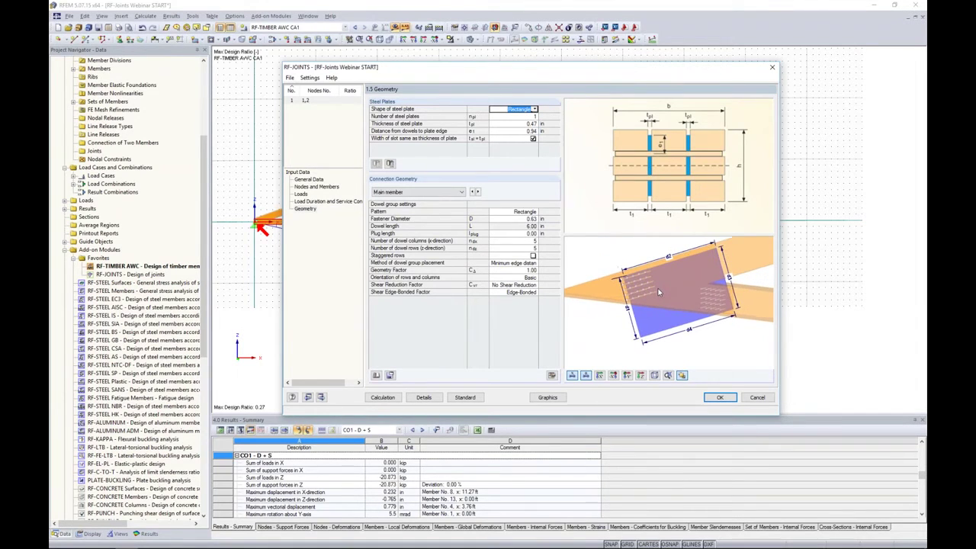
mouse_move(713, 337)
middle_down()
mouse_move(649, 343)
mouse_move(725, 326)
middle_up()
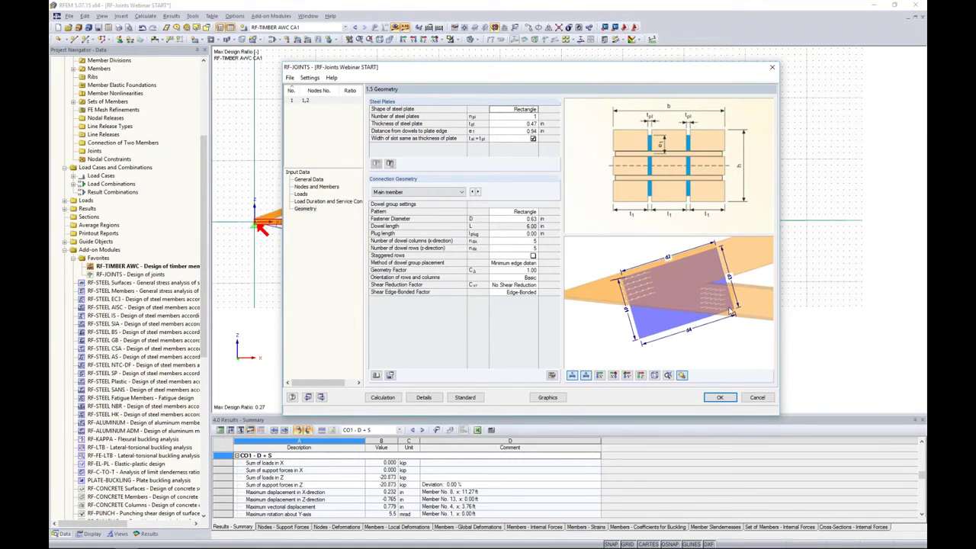
click(525, 109)
click(535, 109)
click(515, 124)
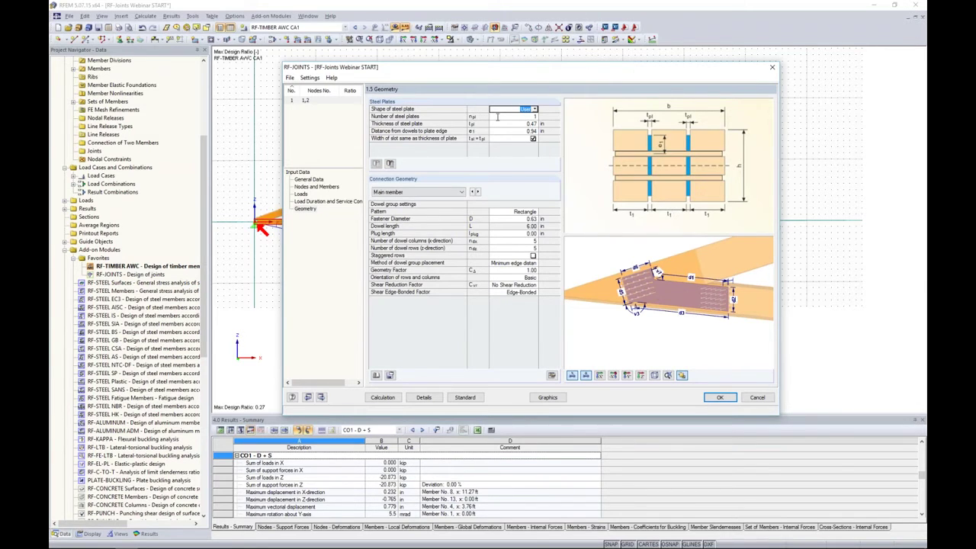
Set the steel plate thickness to 0.50 in and the dowel-to-plate-edge distance to 1.20 in, leaving the slot width tied to the plate thickness
click(500, 124)
text(0.50)
key(Return)
text(1.2)
click(532, 139)
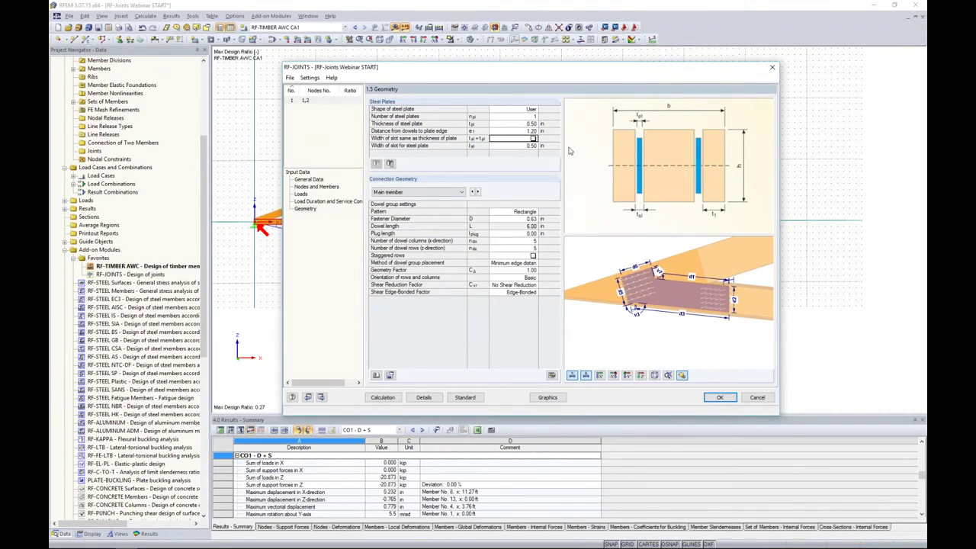
click(532, 138)
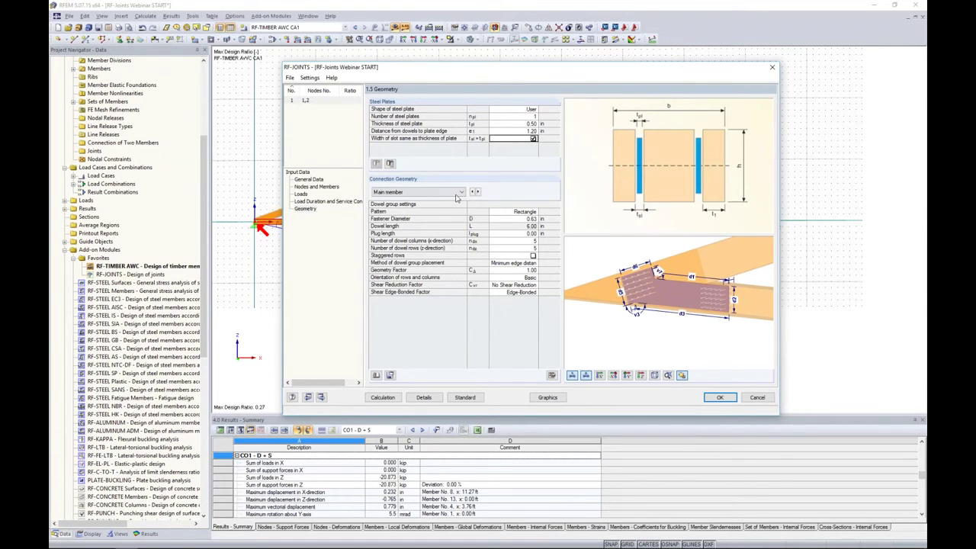
Set the fastener diameter of the main member's dowel group to 0.50 in
click(413, 193)
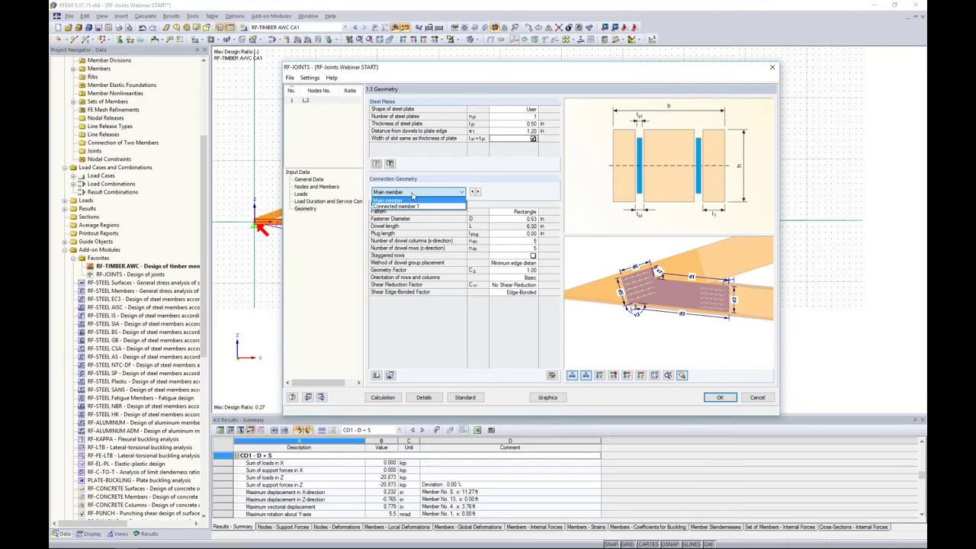
click(408, 200)
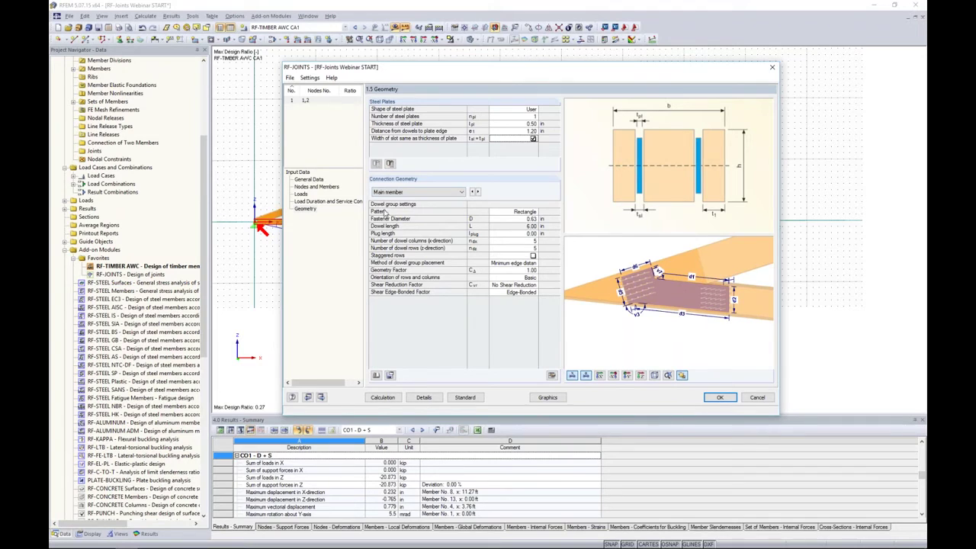
click(510, 219)
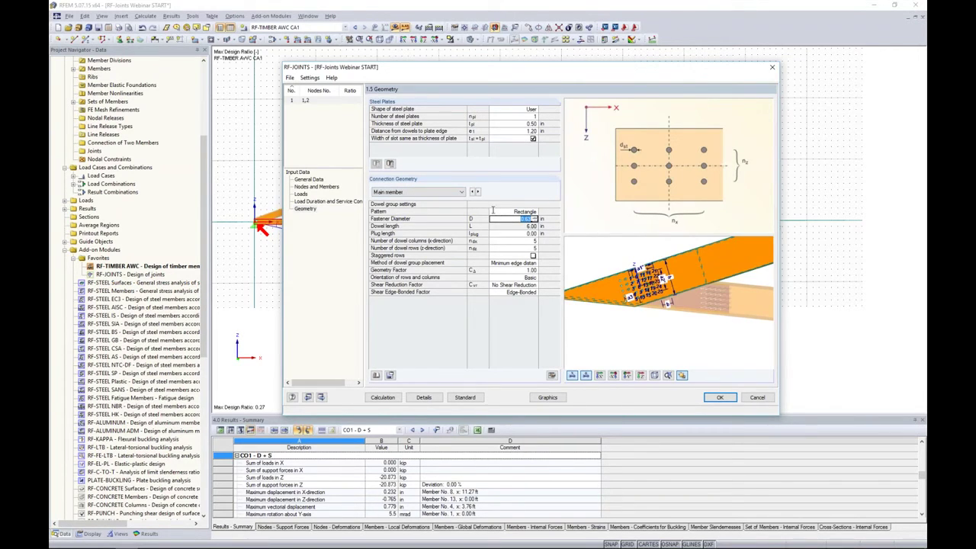
click(627, 375)
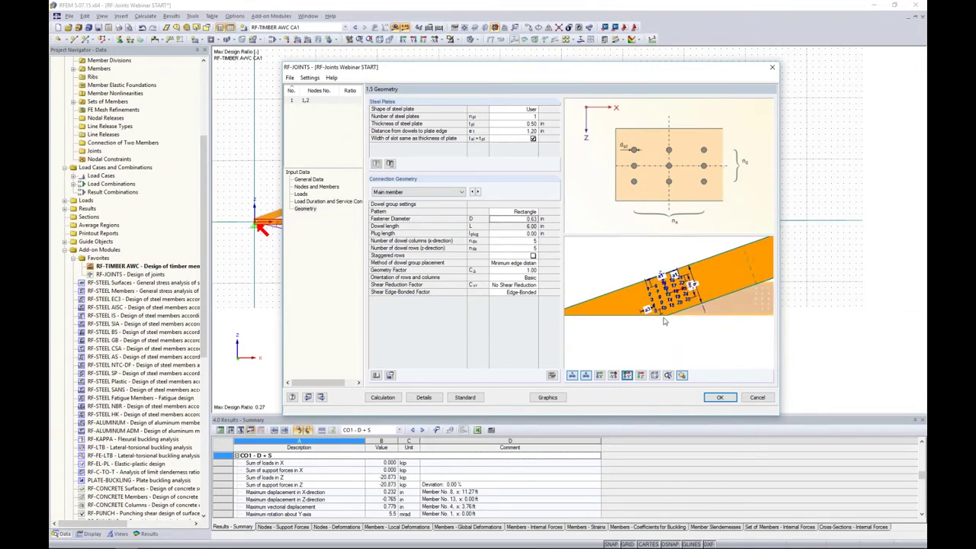
scroll(664, 321, up, 5)
middle_drag(703, 290, 683, 302)
click(523, 219)
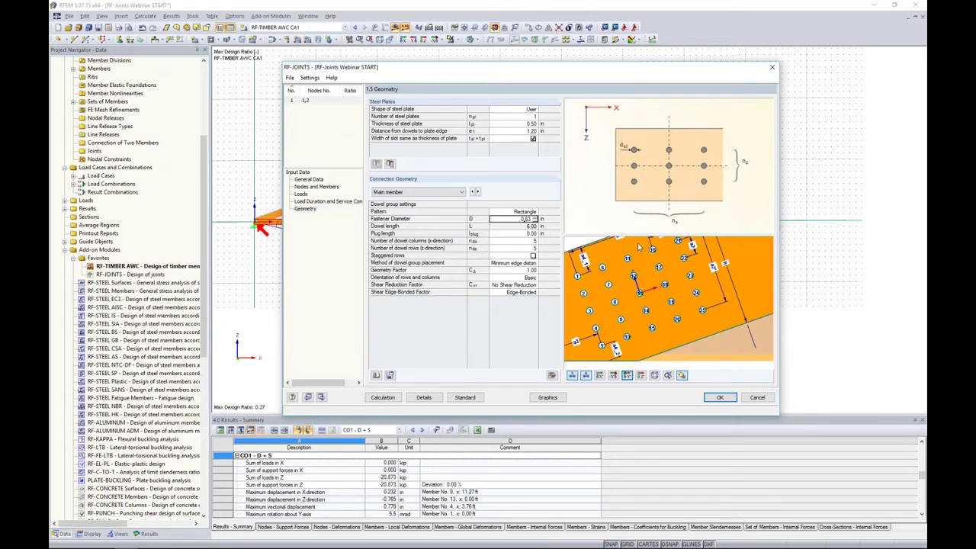
key(Return)
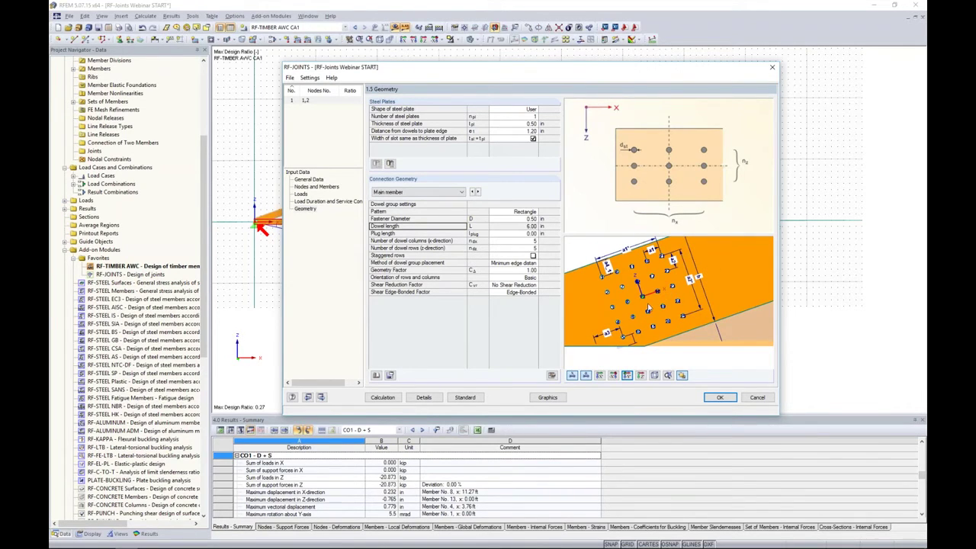
Try a plug length of 0.50 in for the main member's dowels and reset it to 0.00 in
click(525, 226)
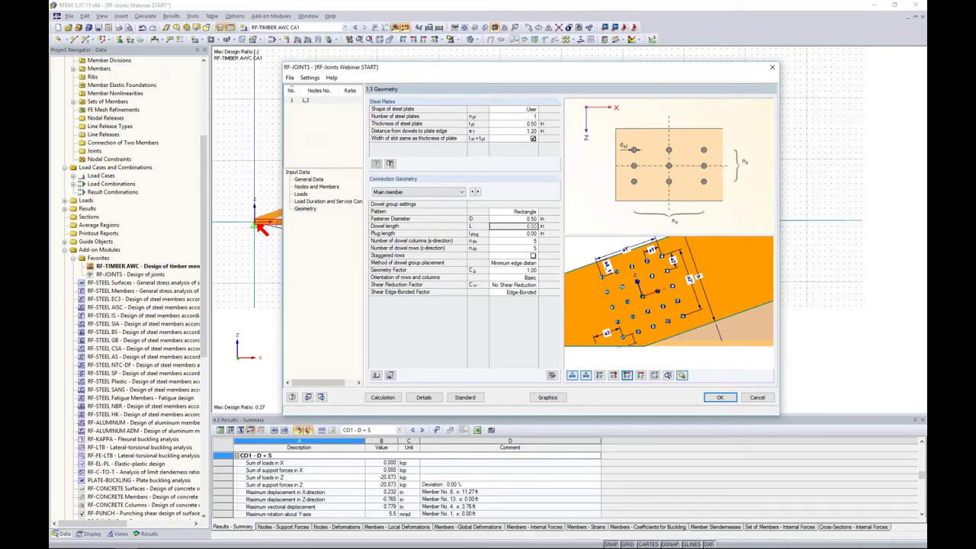
key(Return)
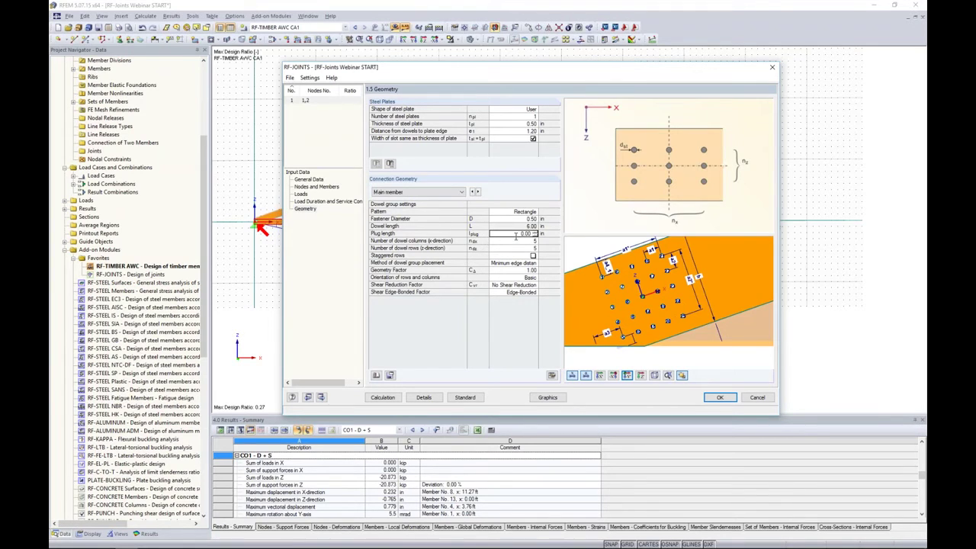
key(Return)
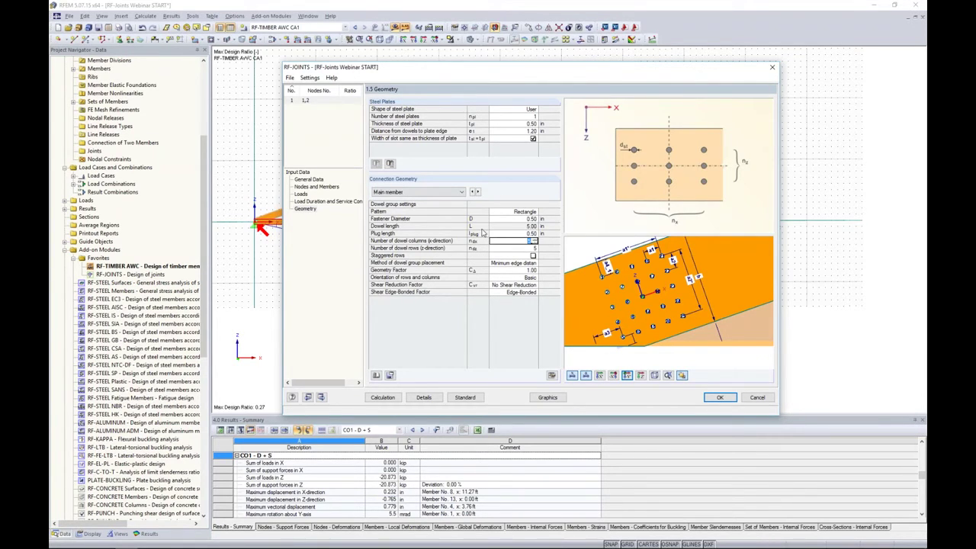
click(525, 233)
key(Return)
Arrange the main member's dowels in 8 columns and 4 rows with staggered rows
text(8)
key(Return)
text(5)
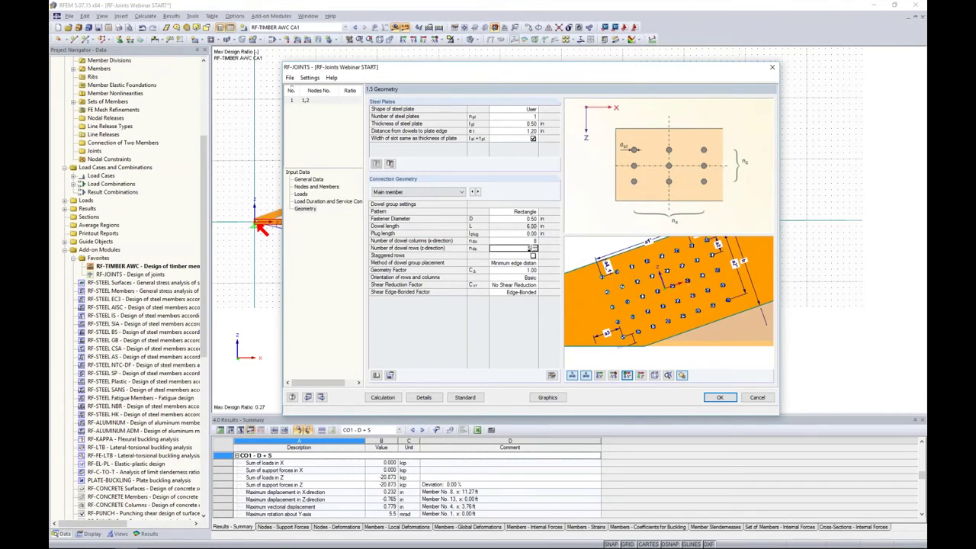
click(535, 249)
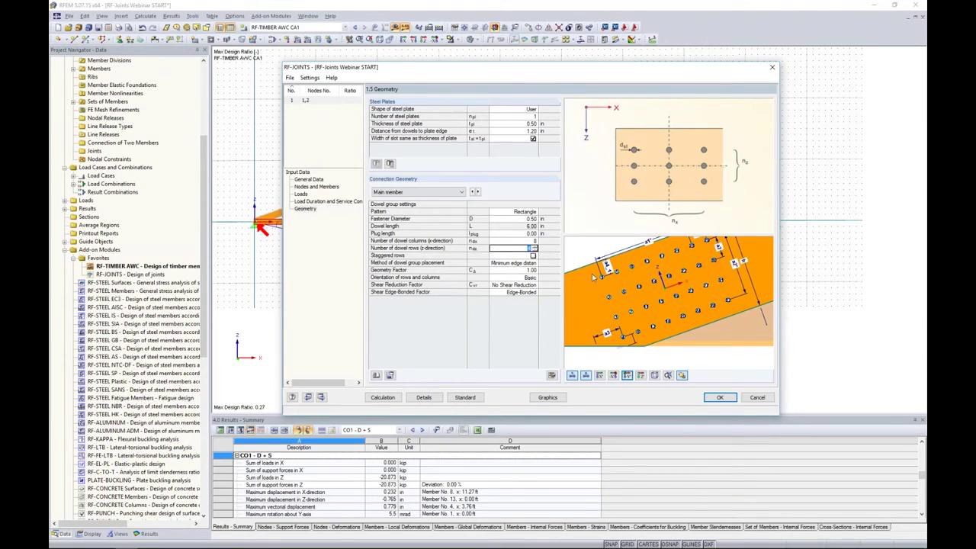
click(534, 256)
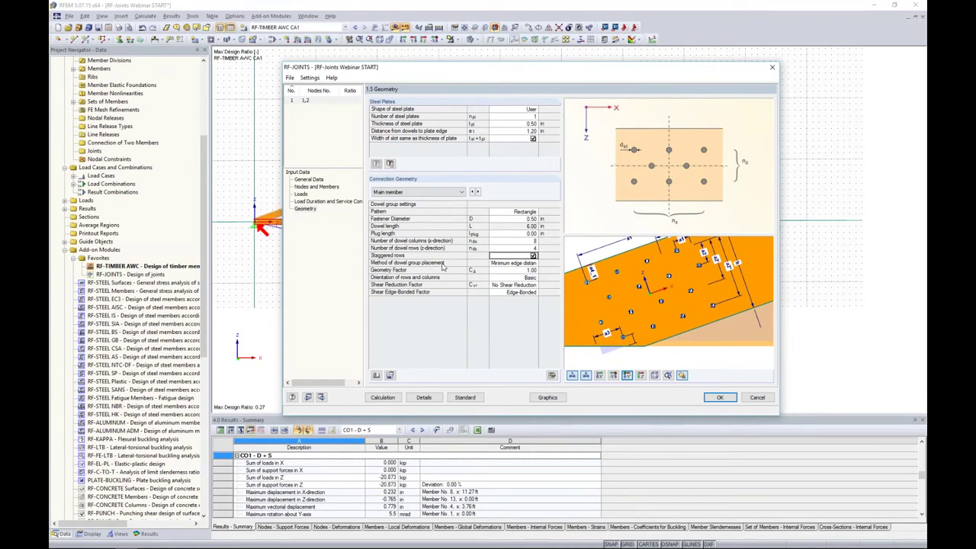
Review the dowel group placement methods with Minimum edge distance selected, and check the geometry factor
click(512, 263)
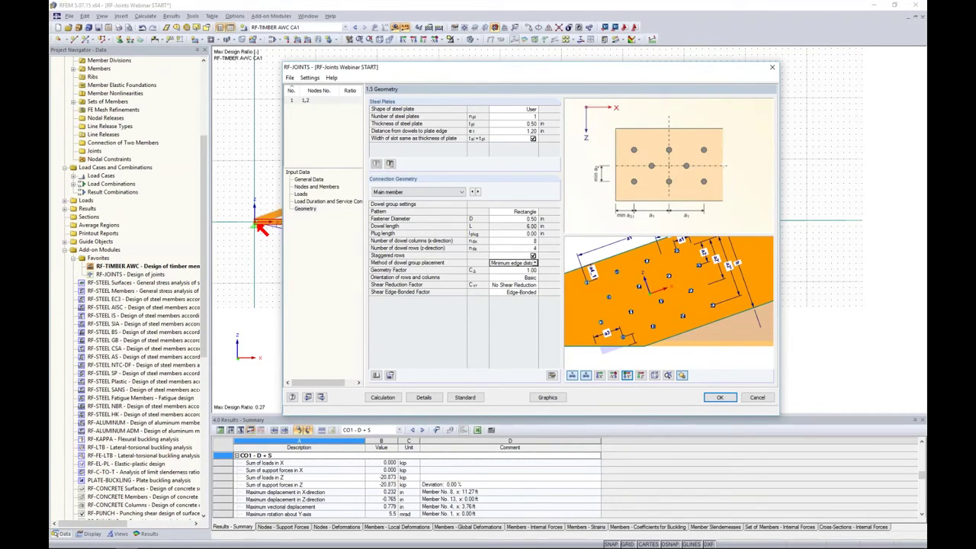
click(535, 263)
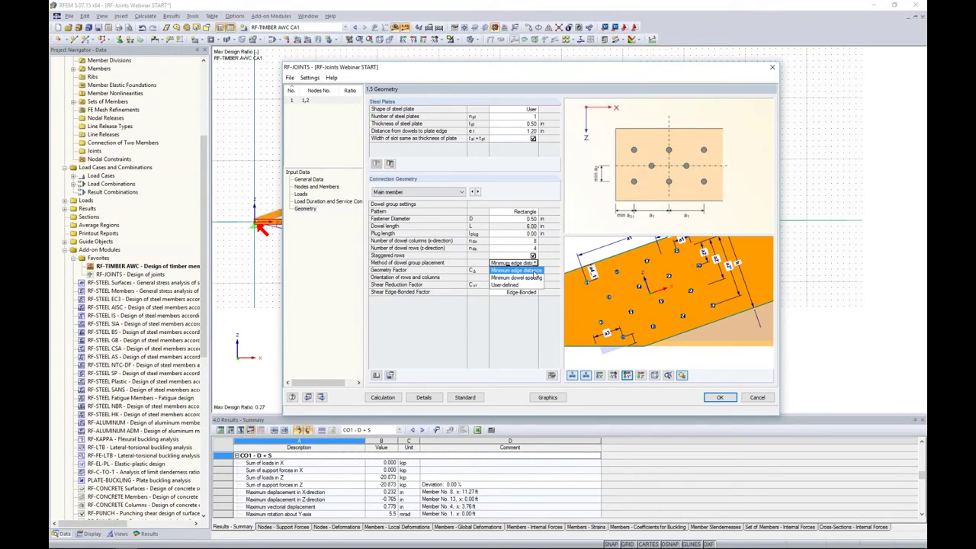
click(534, 270)
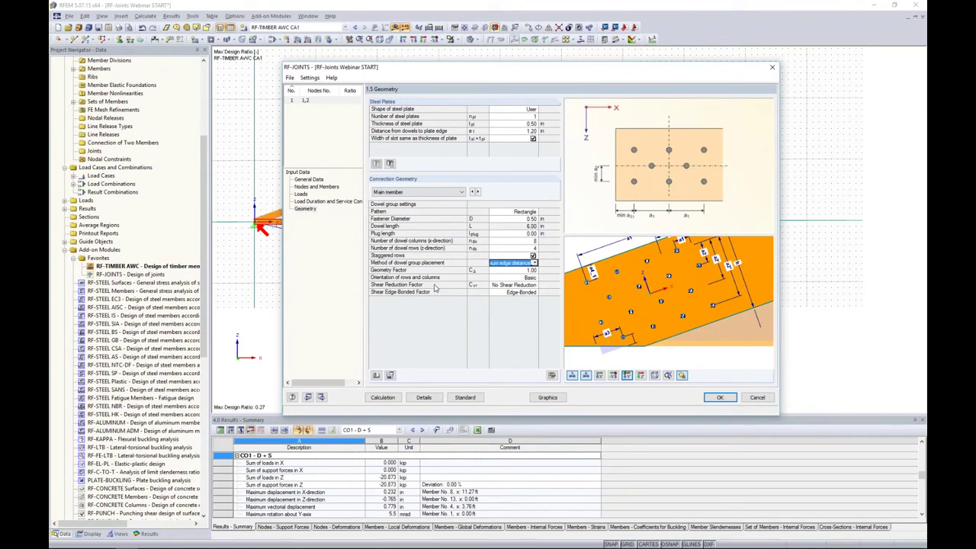
click(520, 270)
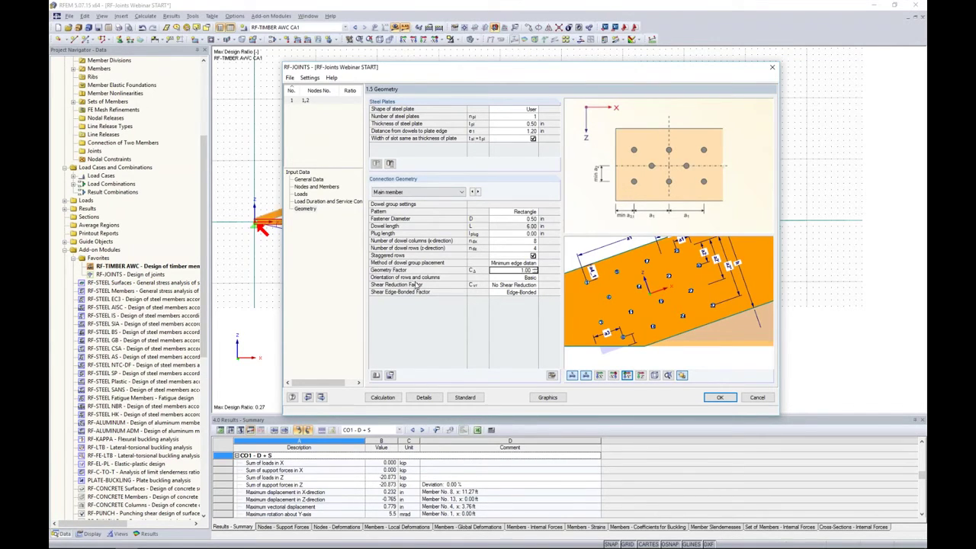
Try the Rotated orientation for the main member's dowel rows and columns, and switch it to Slanting
click(507, 278)
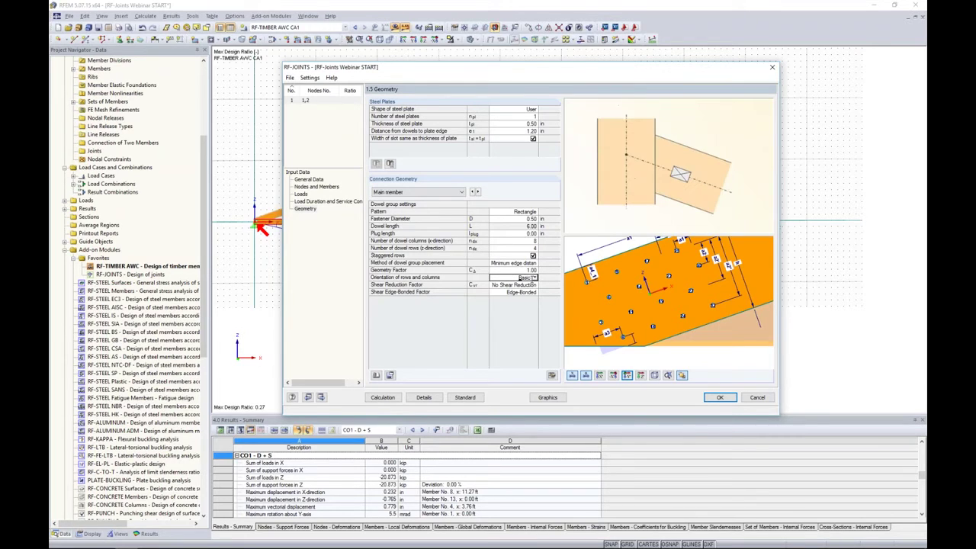
click(536, 277)
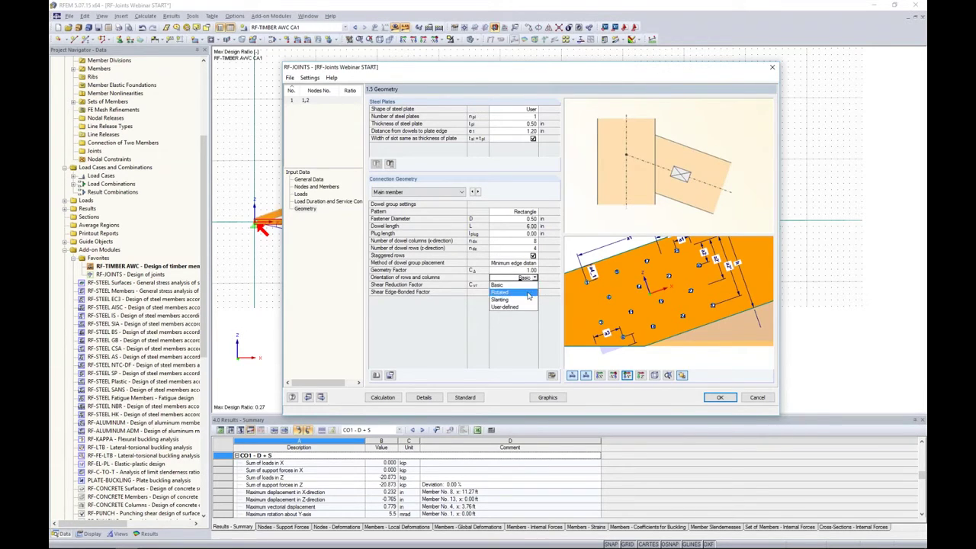
click(526, 292)
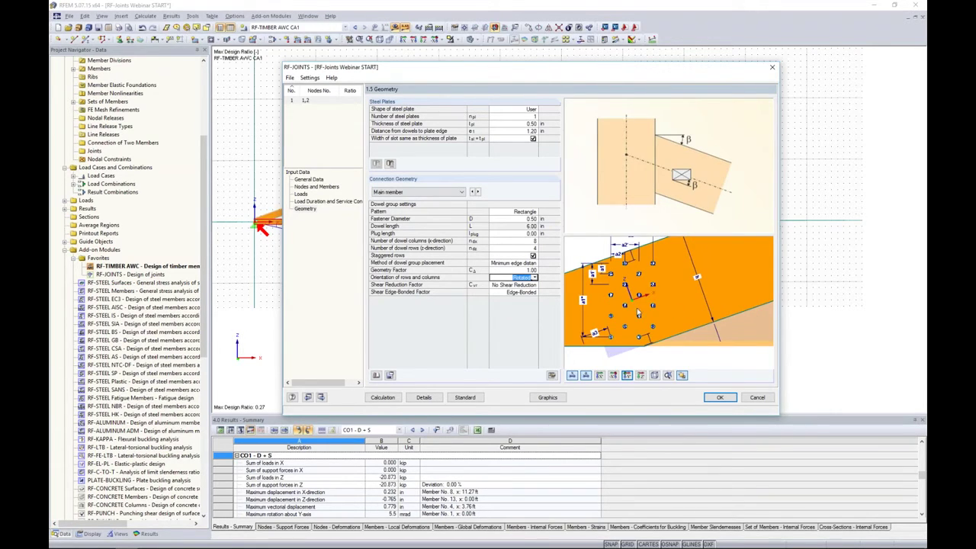
click(535, 278)
click(504, 300)
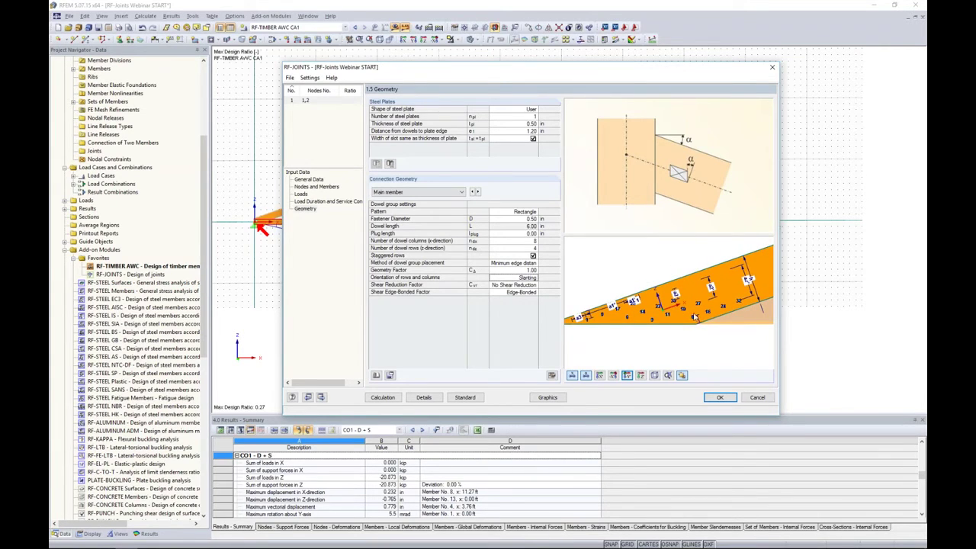
scroll(657, 317, up, 3)
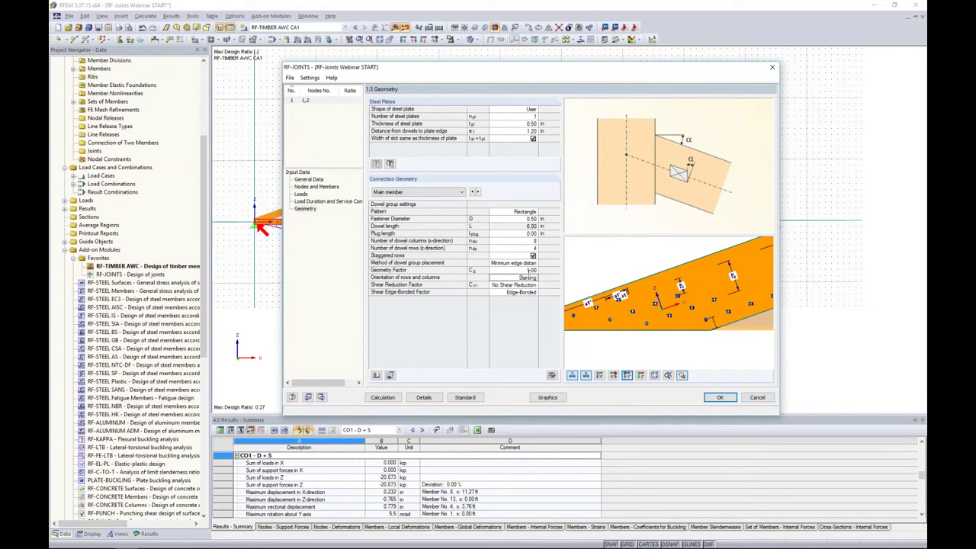
Set the orientation of the main member's dowel rows and columns to Basic and inspect the resulting dowel layout
click(528, 278)
click(535, 278)
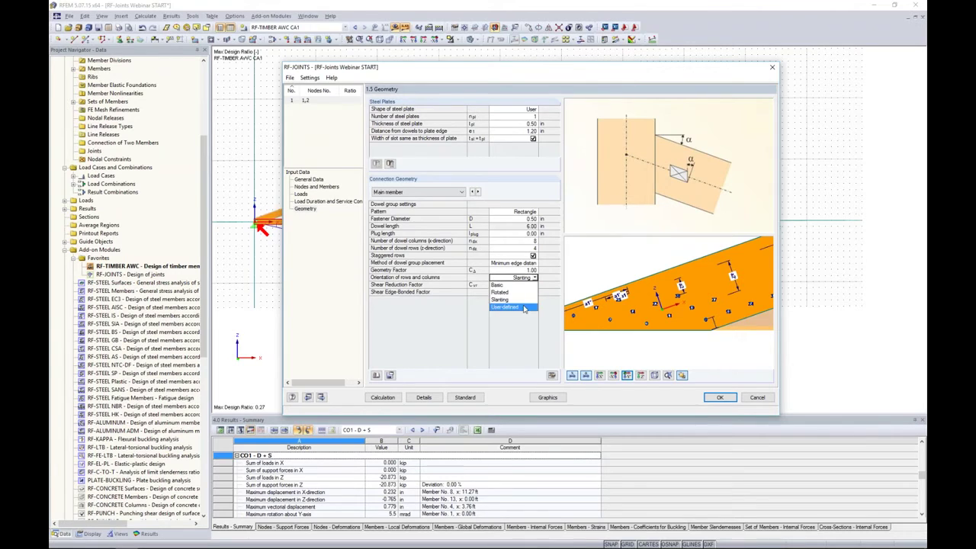
click(530, 306)
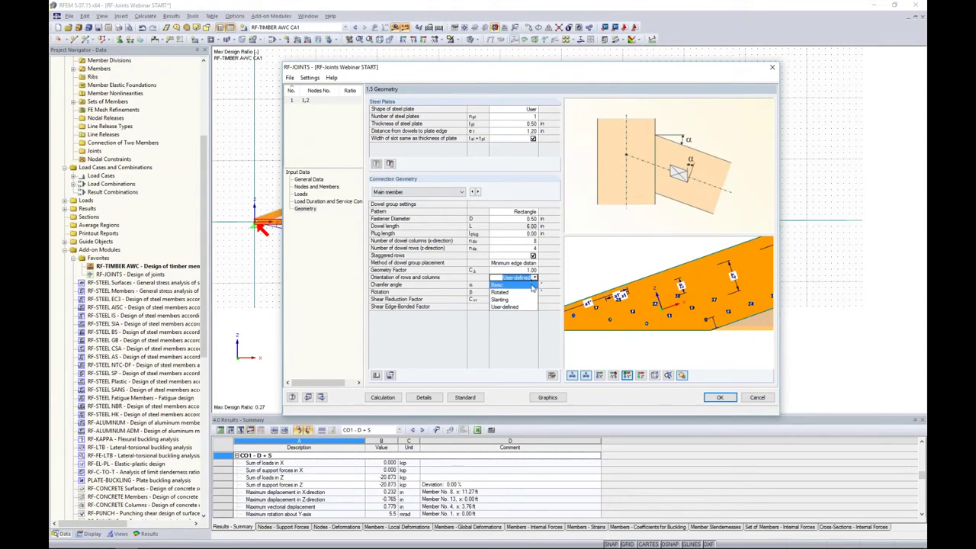
click(500, 285)
scroll(747, 303, up, 4)
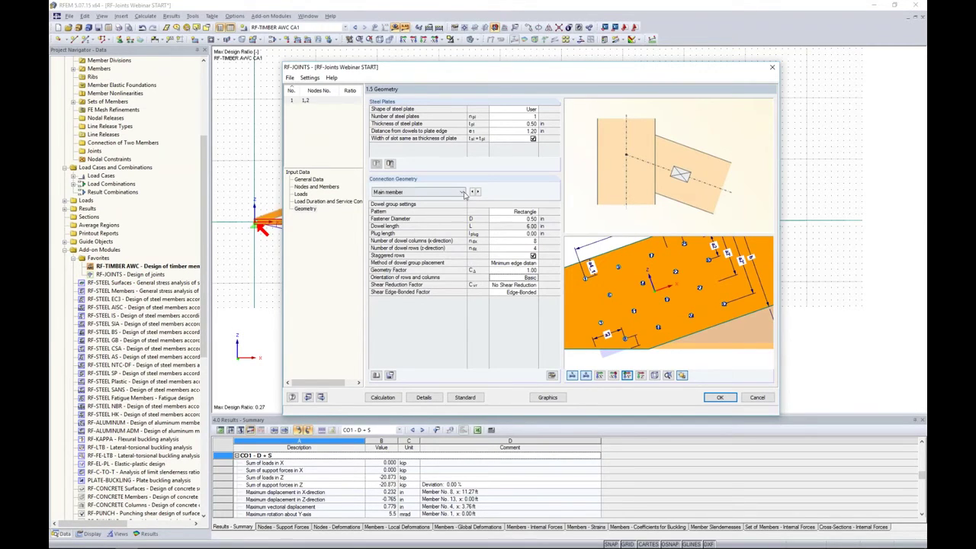
scroll(627, 280, down, 4)
middle_drag(705, 301, 606, 295)
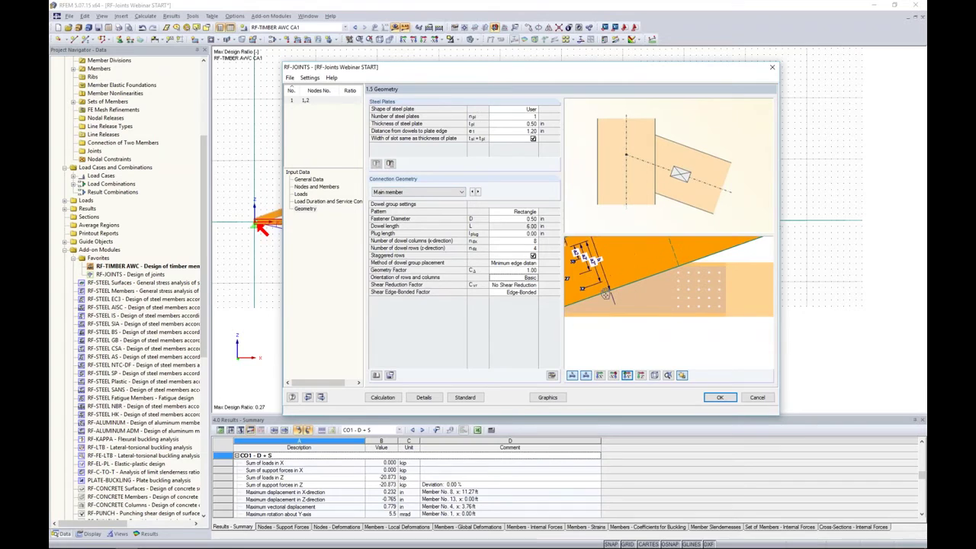
Switch the connection geometry to Connected member 1 and set its fastener diameter to 0.50 in
click(444, 192)
click(431, 206)
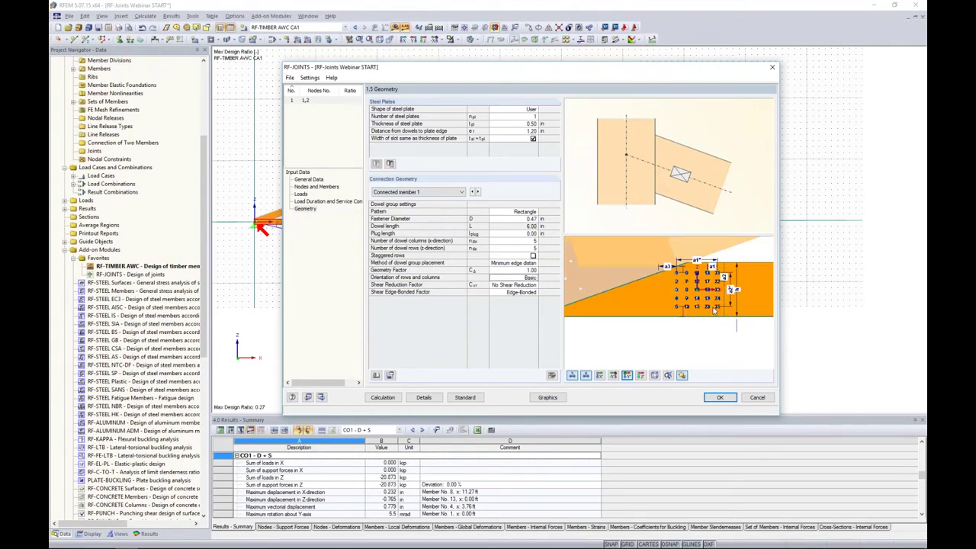
middle_drag(717, 325, 684, 327)
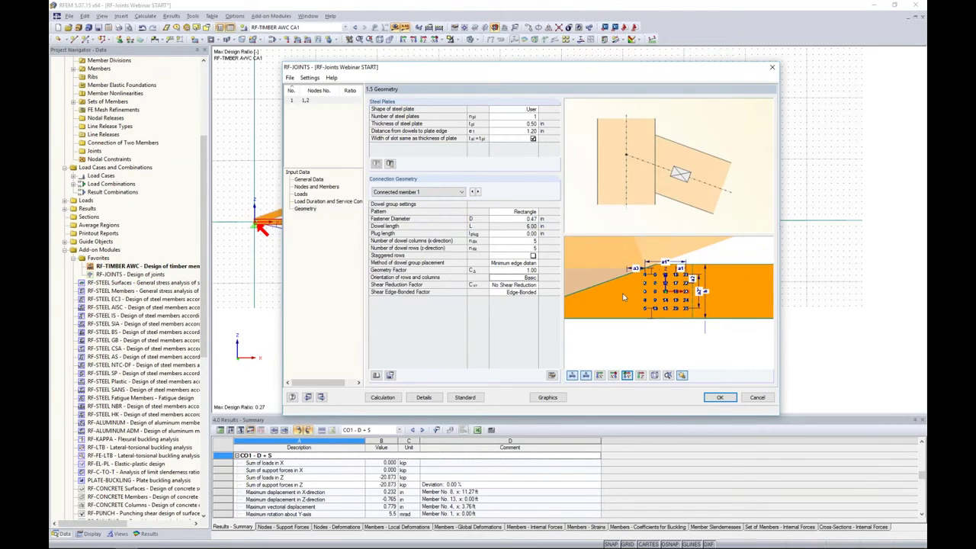
click(519, 219)
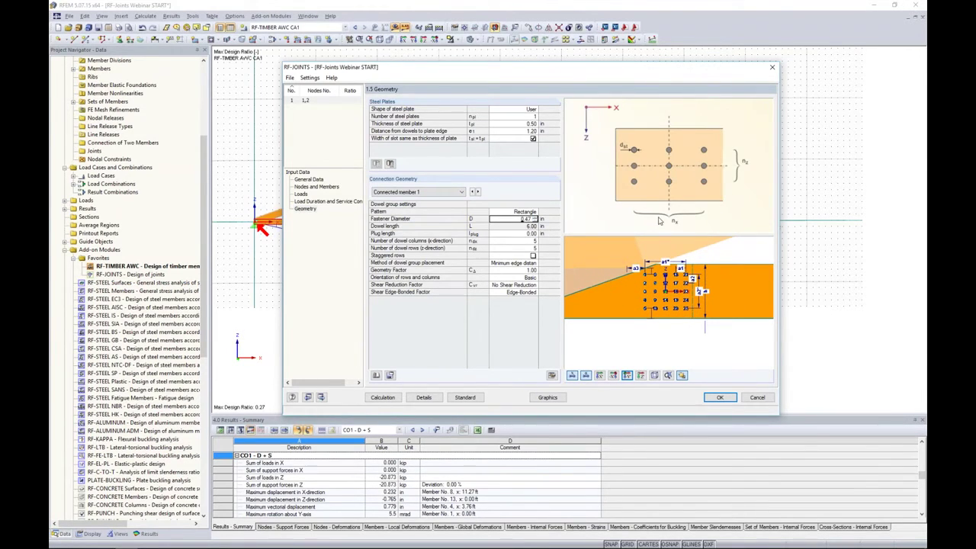
key(Return)
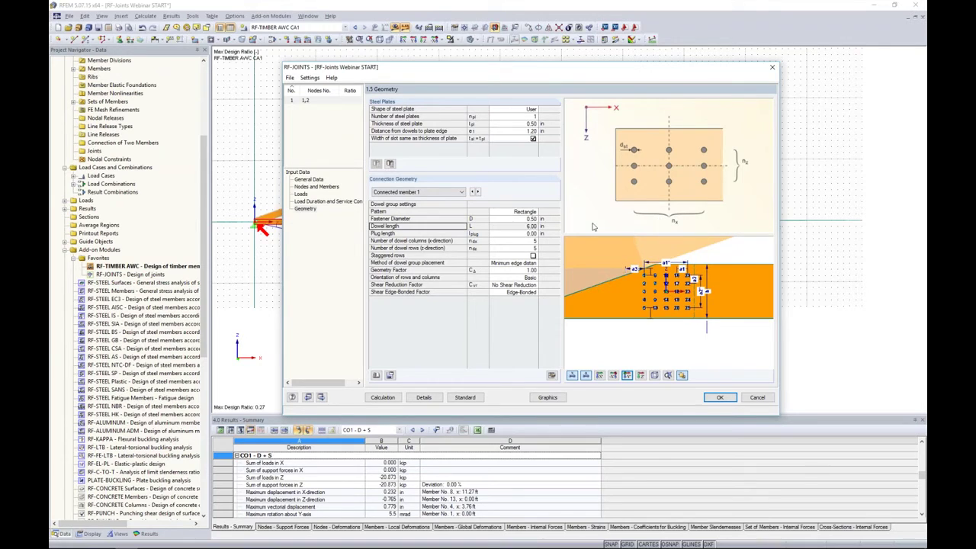
Give Connected member 1 a dowel group of 10 columns and 2 rows, with staggered rows enabled
click(526, 239)
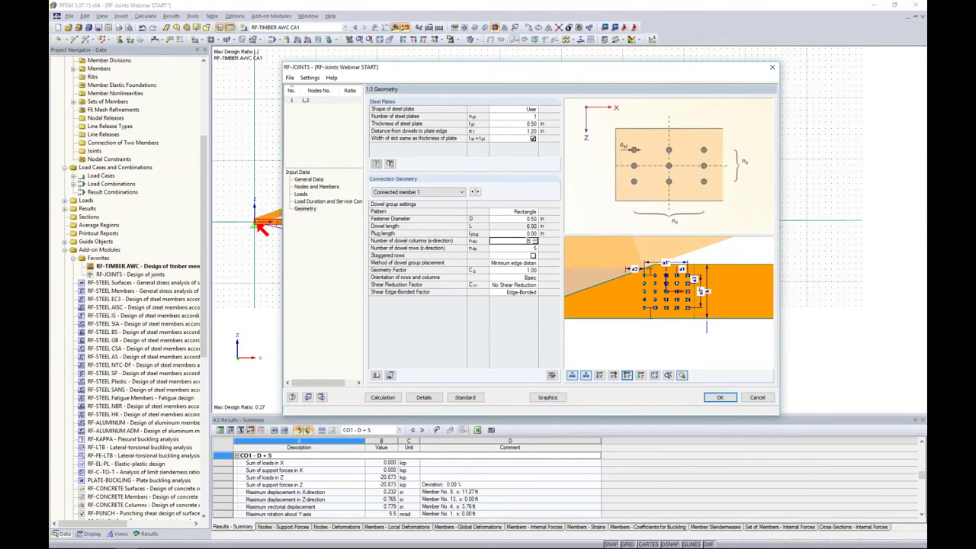
text(10)
key(Return)
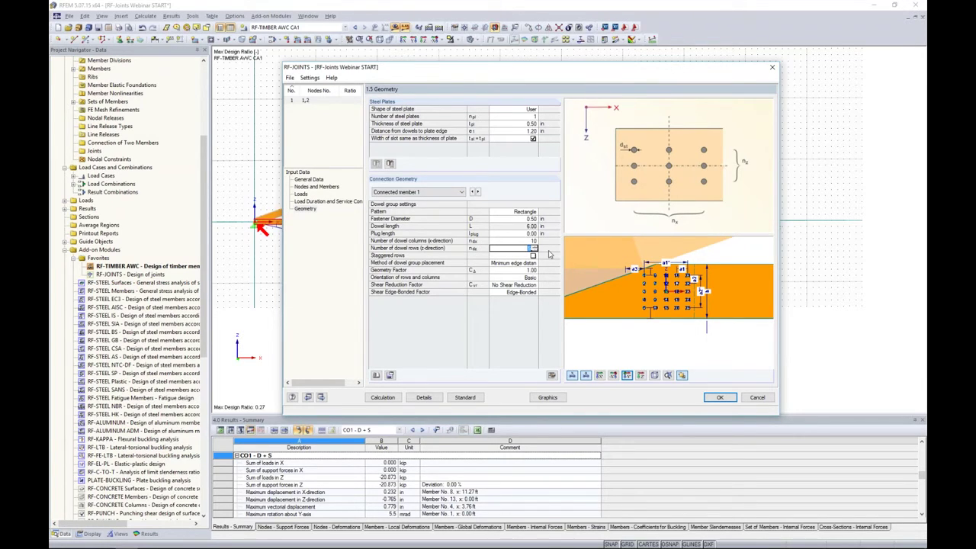
key(Return)
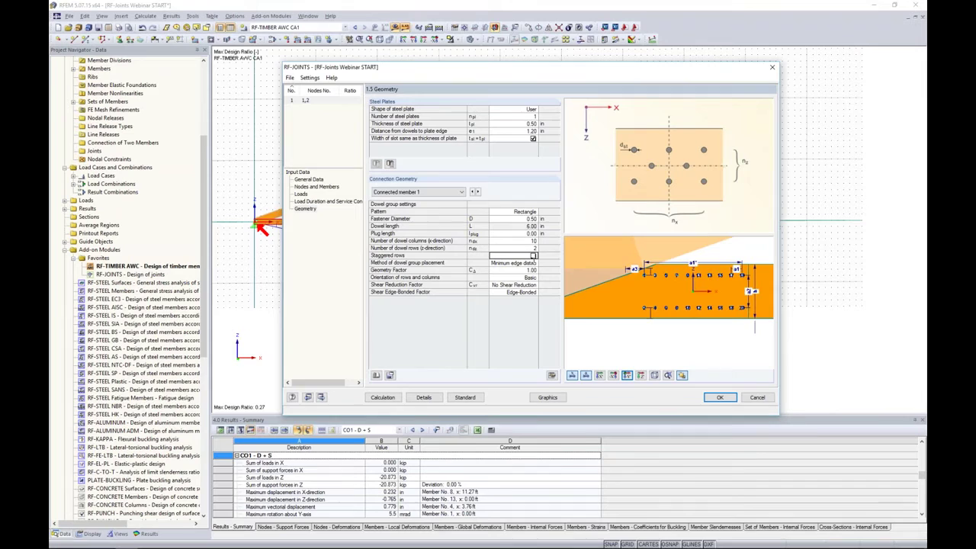
click(533, 255)
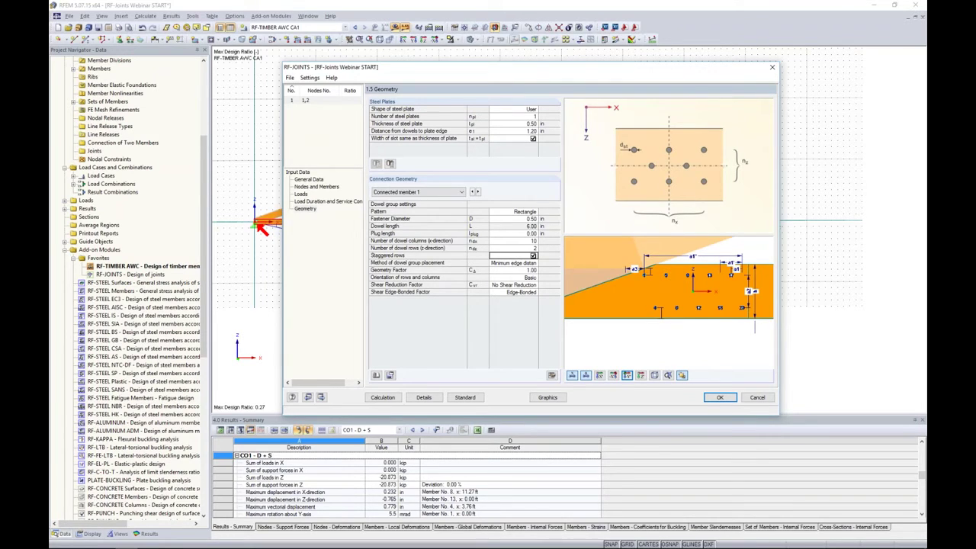
Run the joint design calculation and look through the design summary for the main and connected members
click(379, 397)
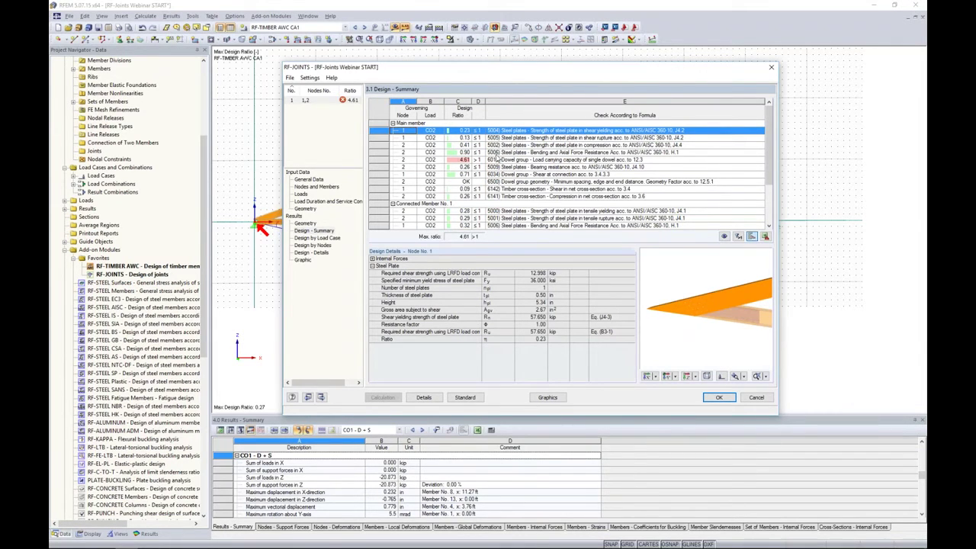
scroll(528, 191, down, 3)
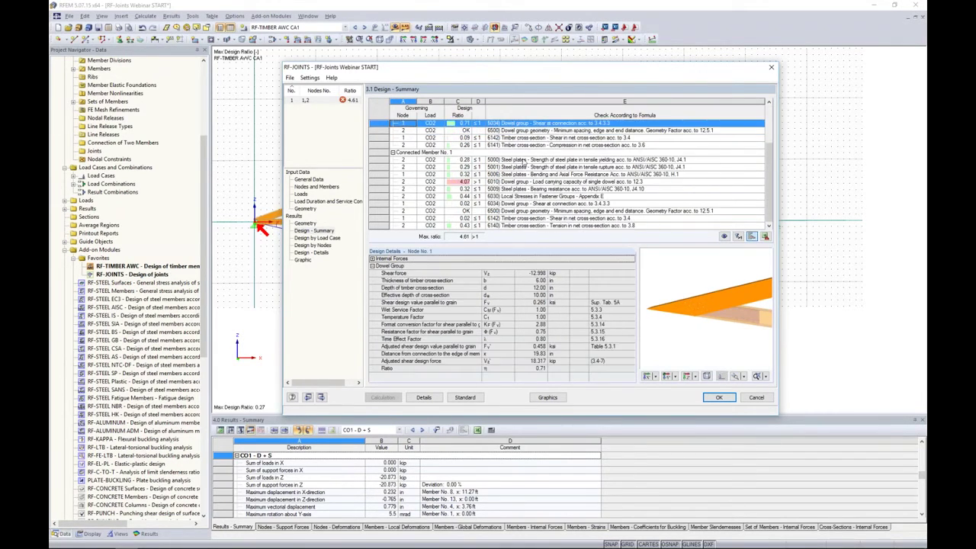
scroll(518, 204, up, 3)
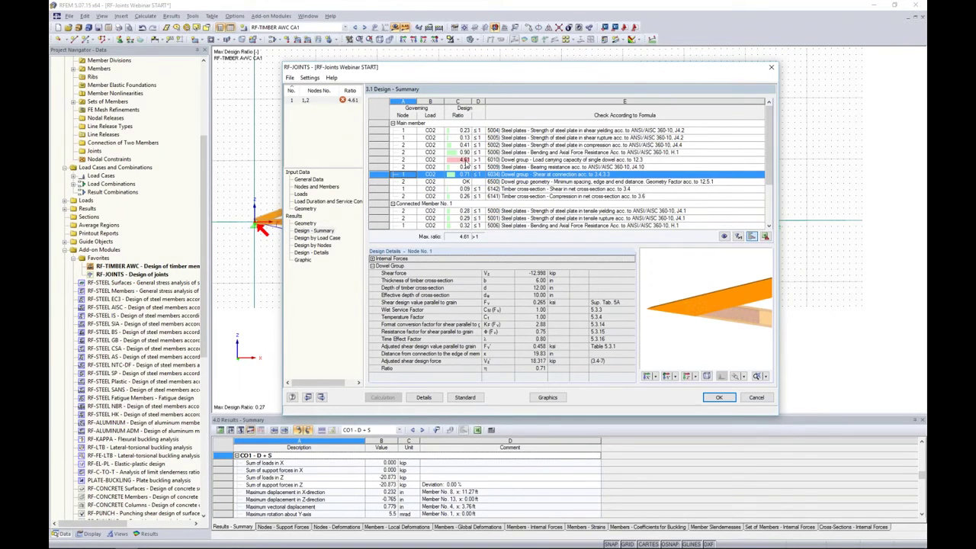
Review the main member's steel plate checks for shear yielding, shear rupture, compression, and bending with axial force
click(498, 133)
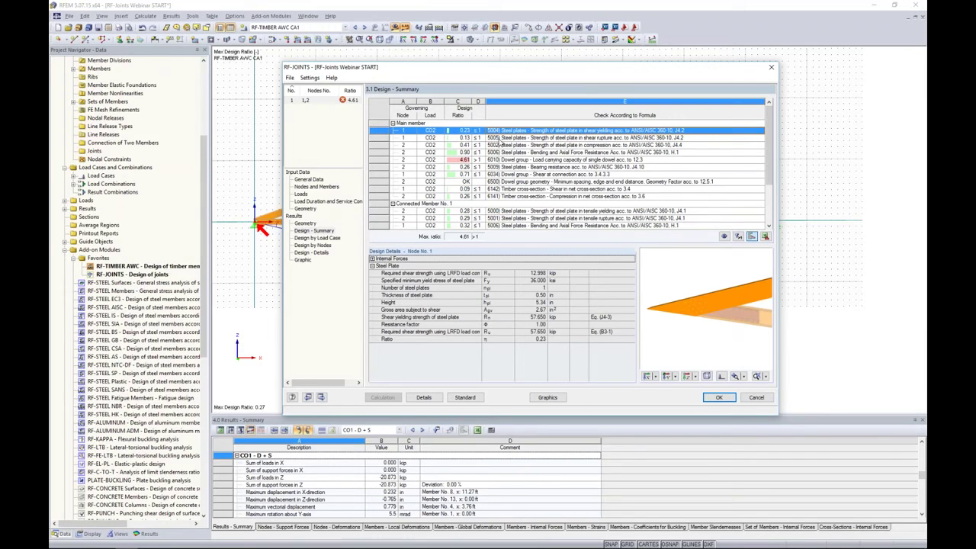
click(500, 138)
click(503, 145)
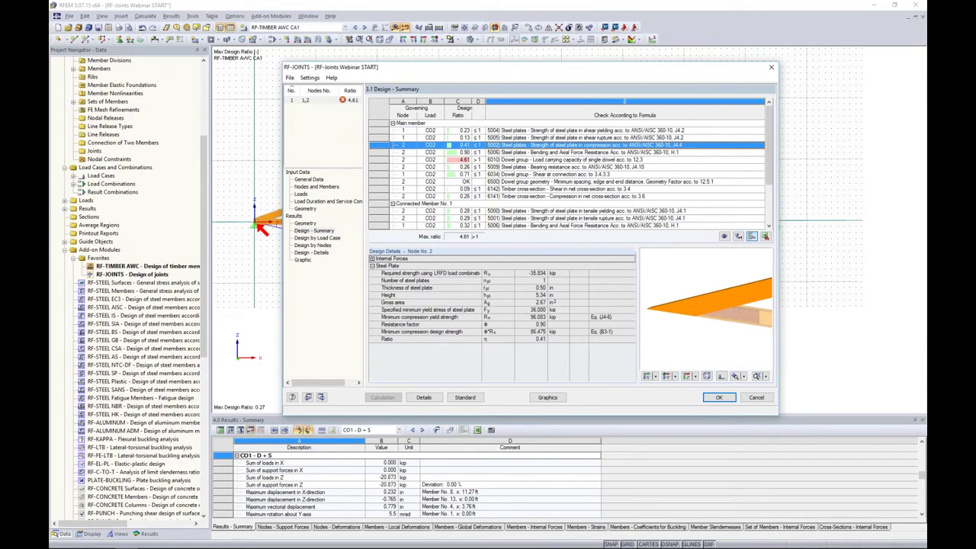
click(503, 153)
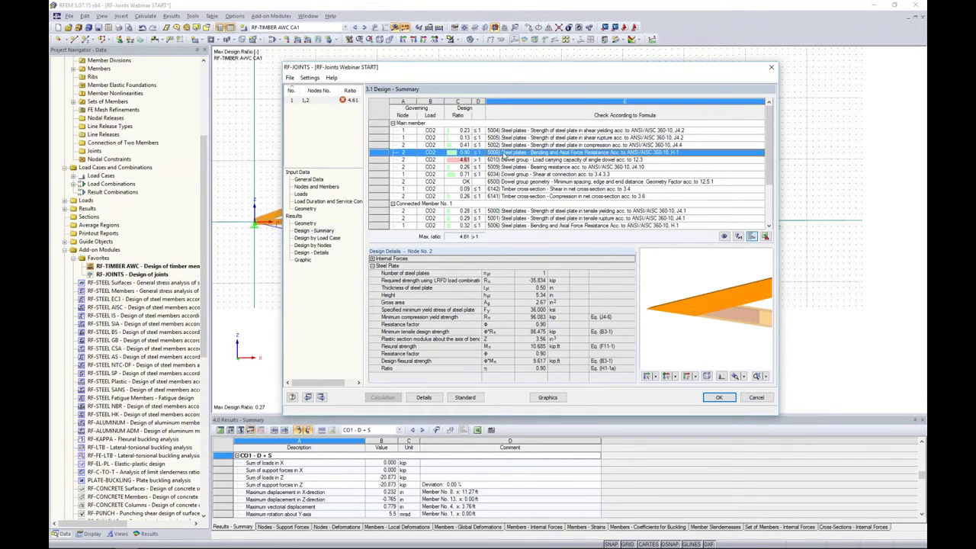
Examine the main member's single dowel load carrying capacity details through to the ratio, followed by the steel plate bearing resistance check
click(503, 160)
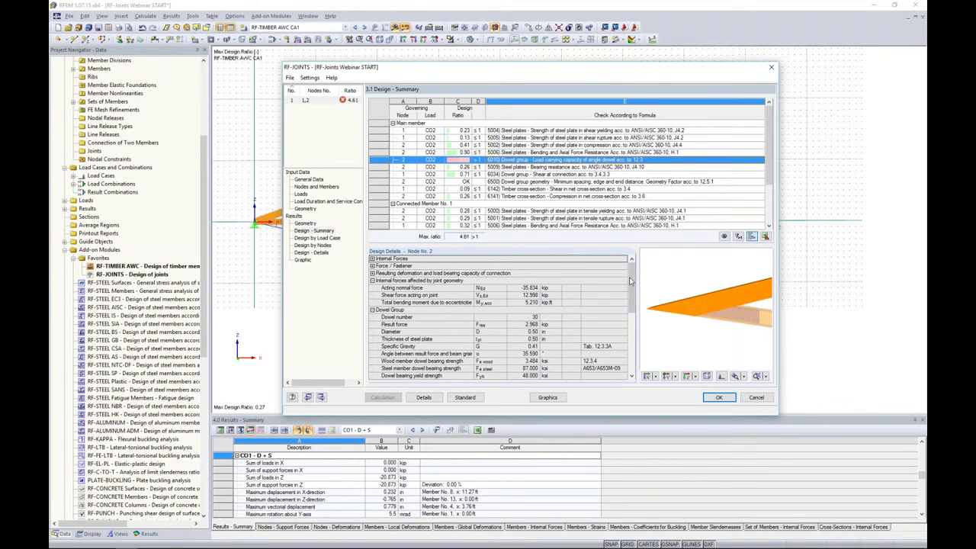
scroll(631, 292, down, 1)
scroll(632, 292, down, 2)
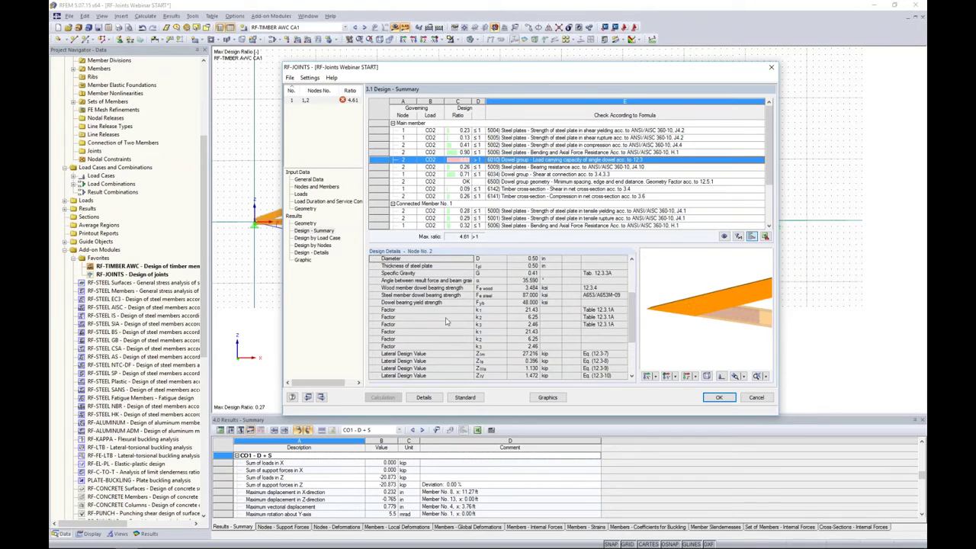
scroll(633, 339, down, 1)
scroll(632, 339, down, 2)
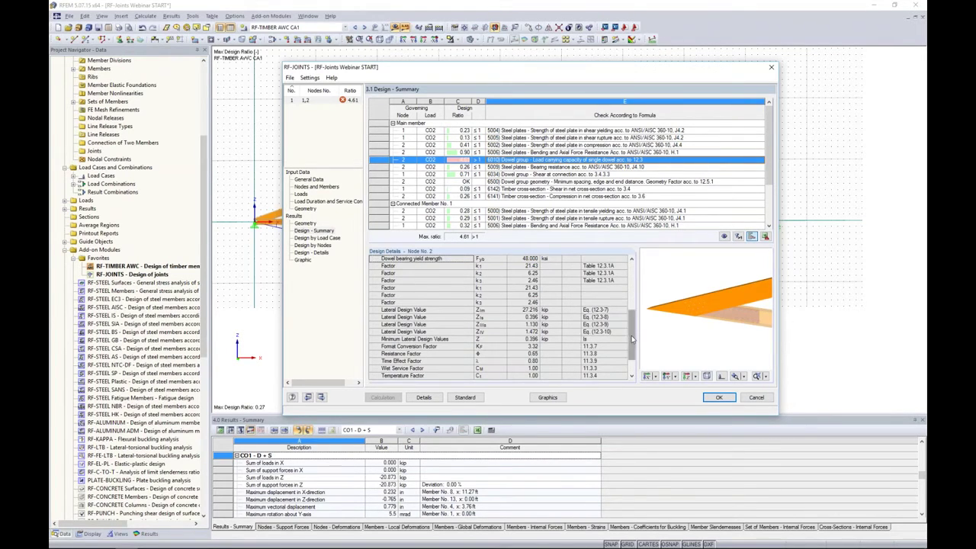
scroll(618, 333, down, 2)
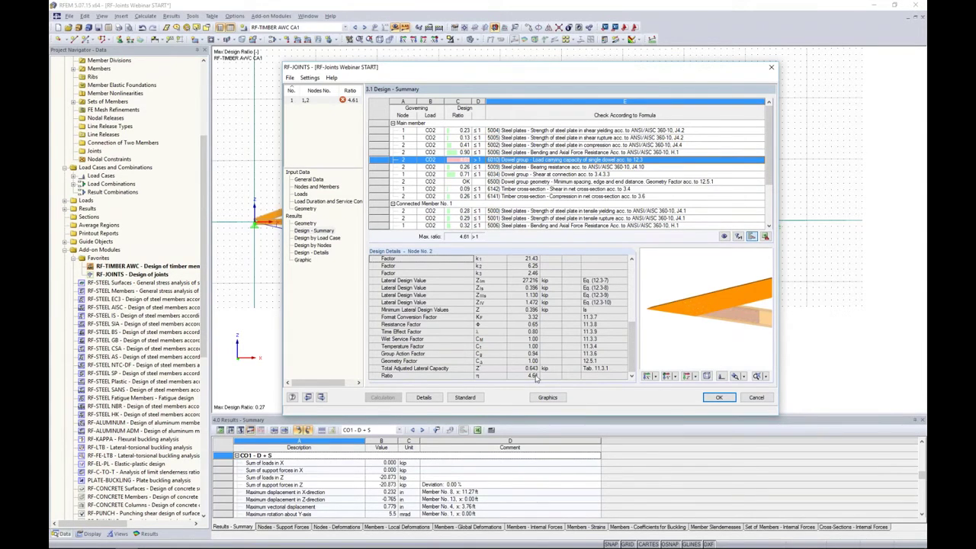
click(565, 168)
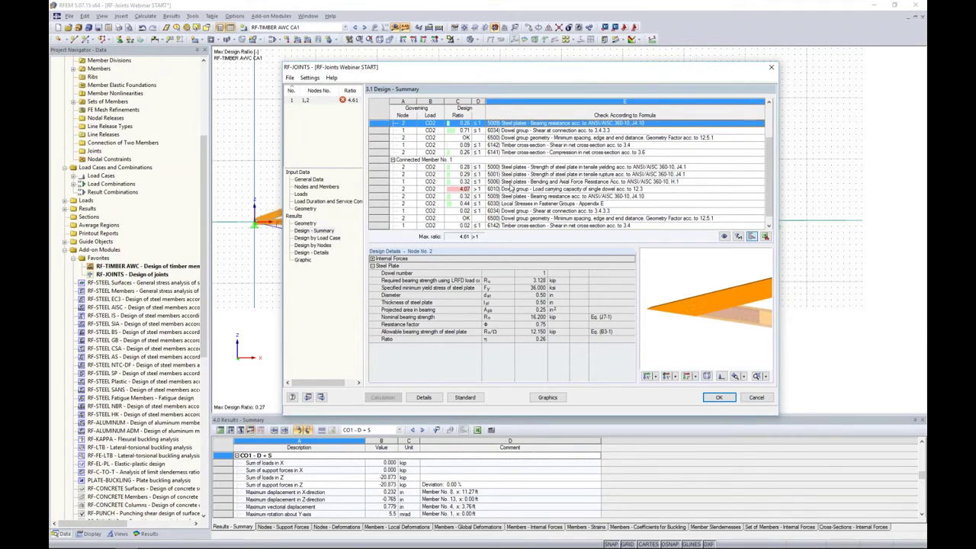
Return to the joint geometry, set the number of steel plates to 2 while accepting deletion of the results, and inspect the plates in 3D
click(308, 208)
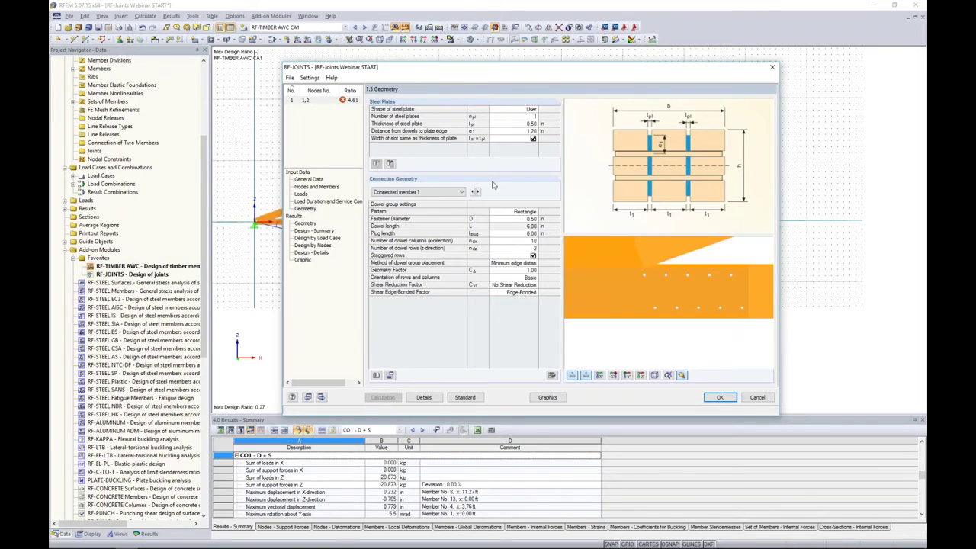
scroll(628, 275, down, 4)
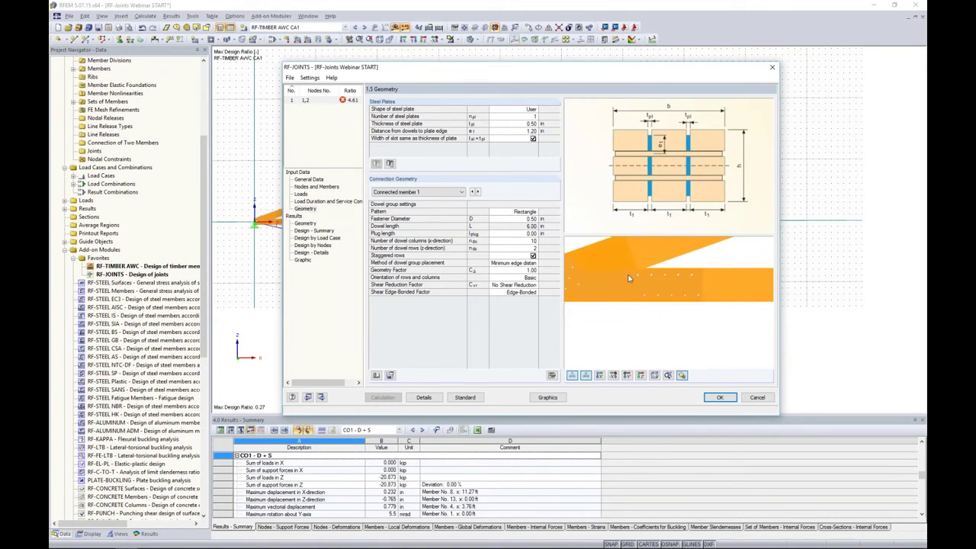
middle_drag(628, 275, 666, 287)
click(529, 116)
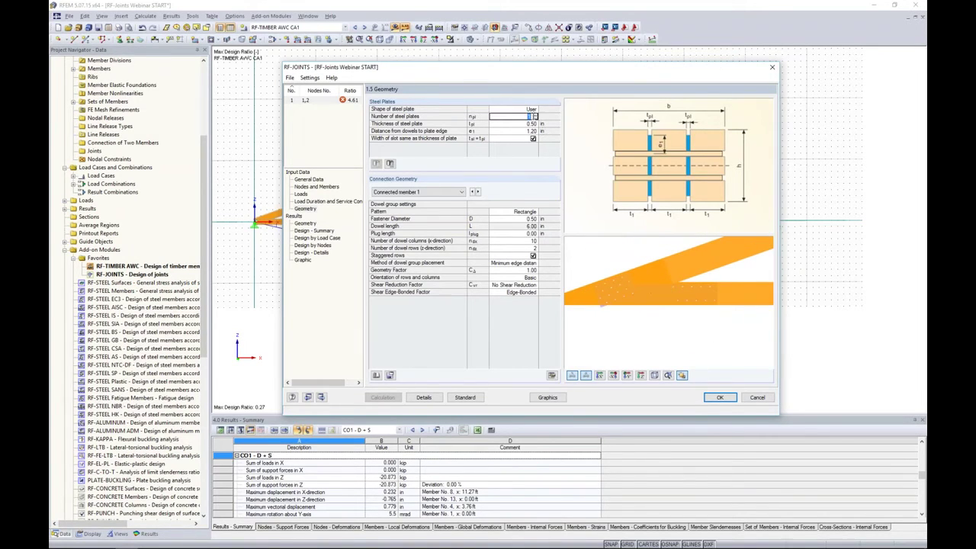
click(535, 115)
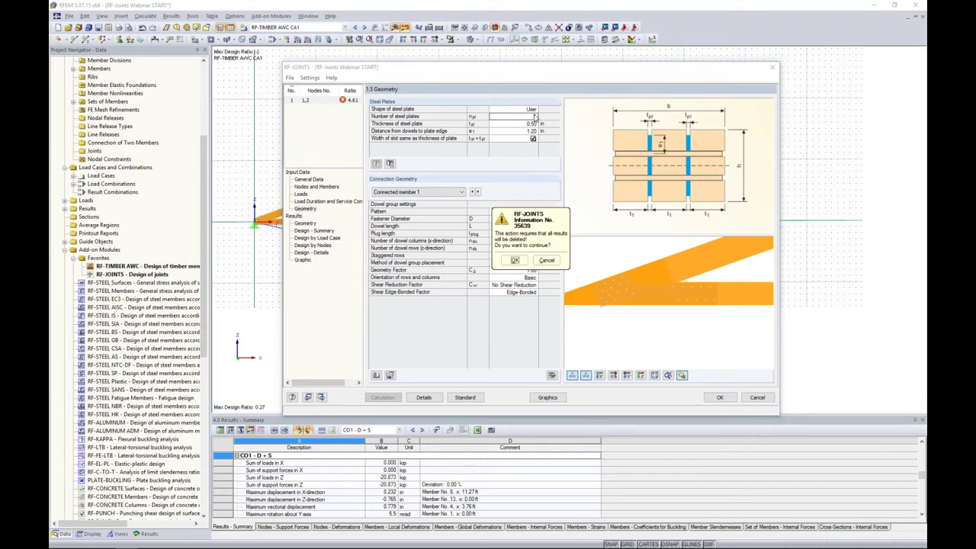
click(515, 260)
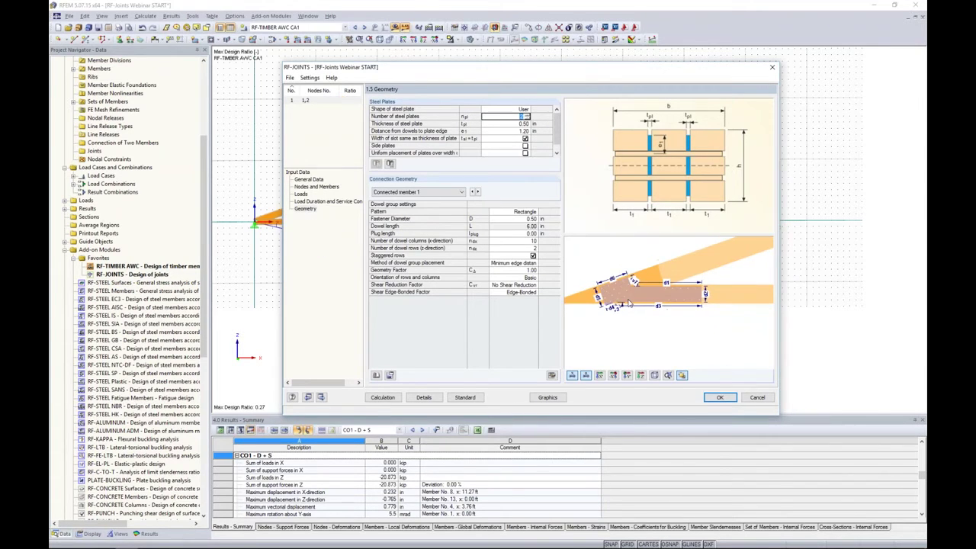
ctrl+middle_drag(661, 313, 689, 331)
scroll(629, 310, up, 5)
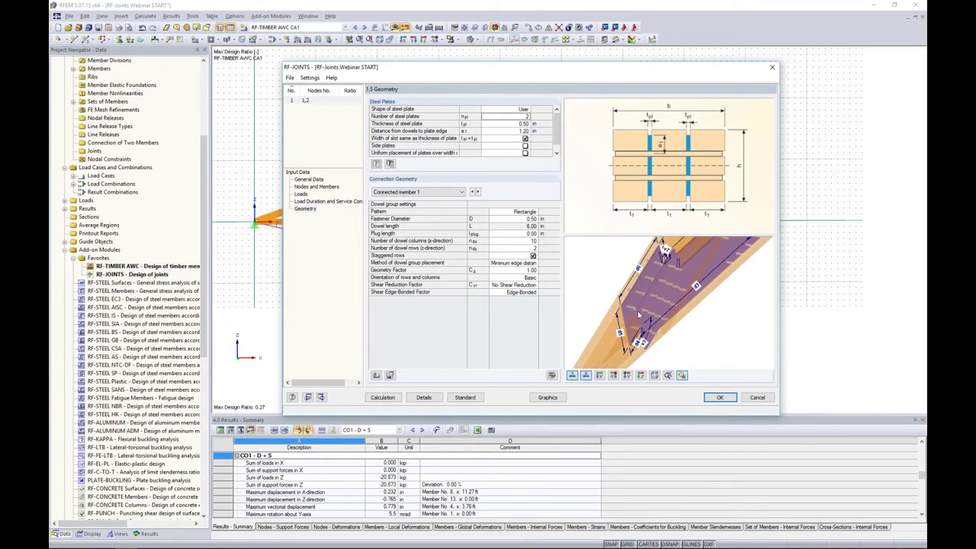
ctrl+middle_drag(647, 304, 658, 321)
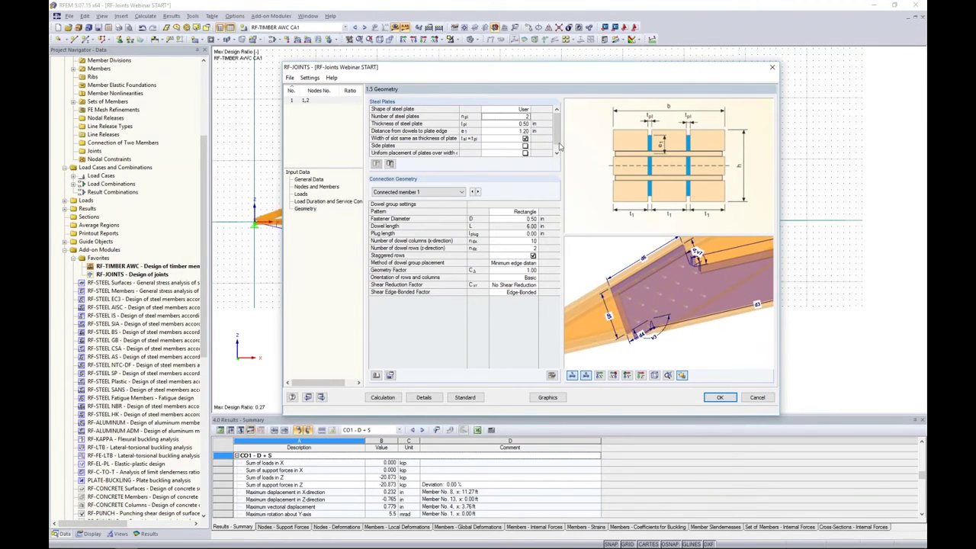
Try arranging the two steel plates as side plates, inspect the joint in 3D, and turn the side plates option off again
drag(557, 141, 557, 148)
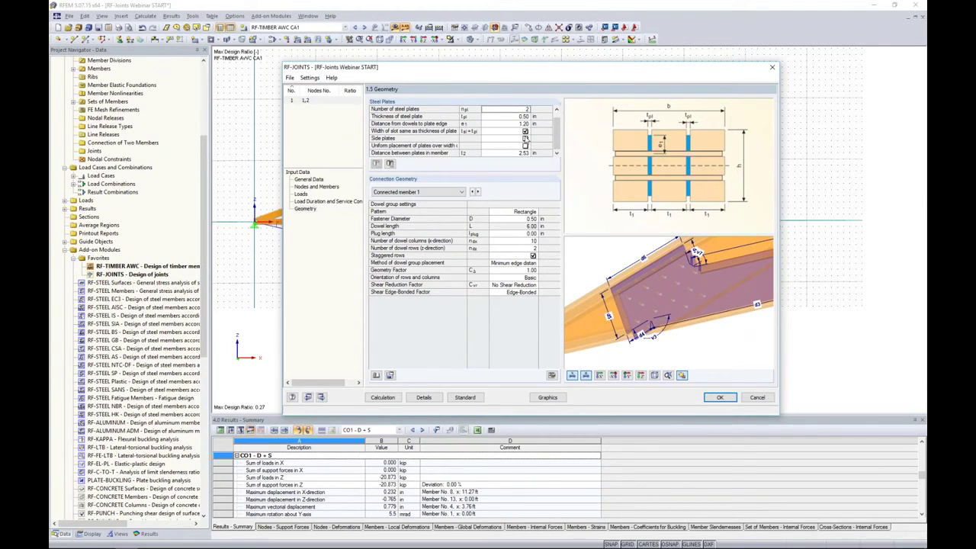
click(526, 139)
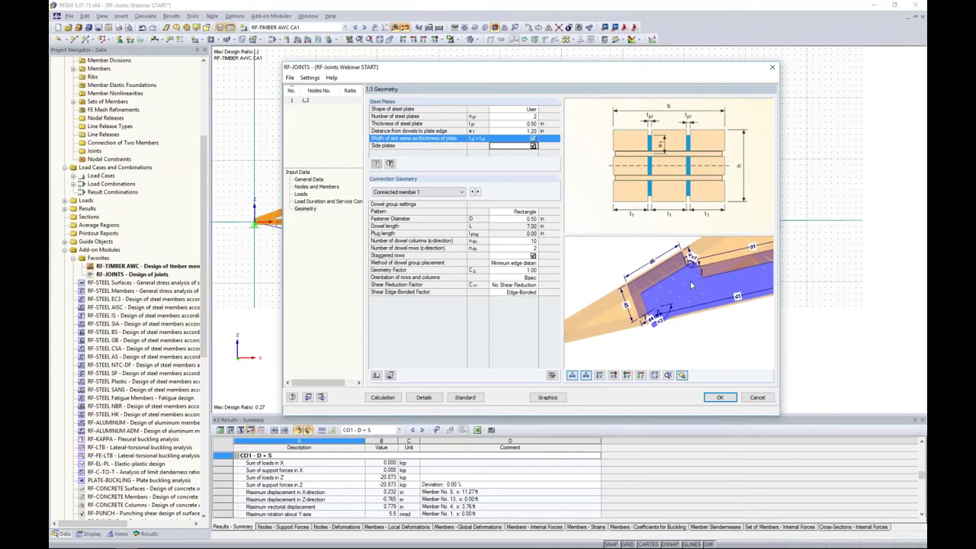
ctrl+middle_drag(686, 302, 744, 299)
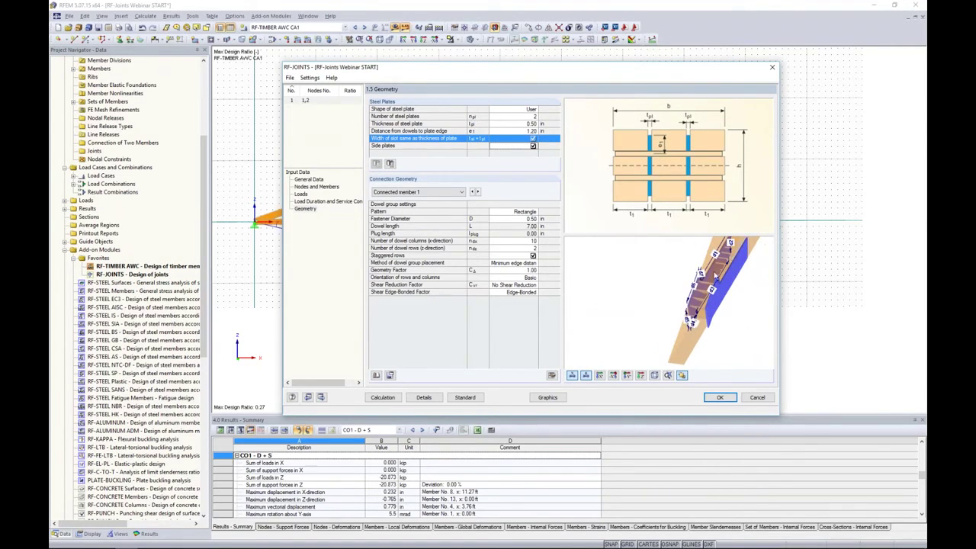
mouse_move(669, 316)
ctrl+middle_down()
mouse_move(722, 315)
mouse_move(655, 305)
ctrl+middle_up()
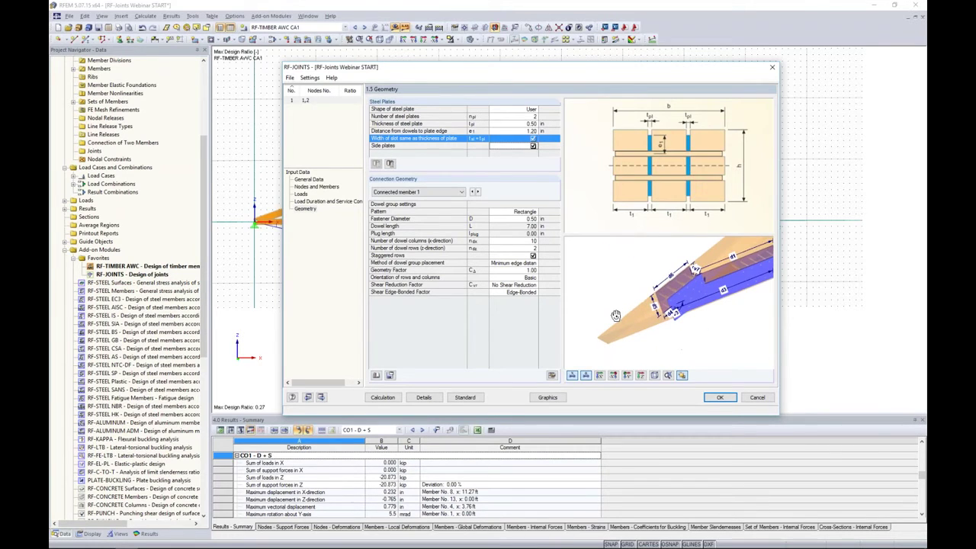
click(534, 147)
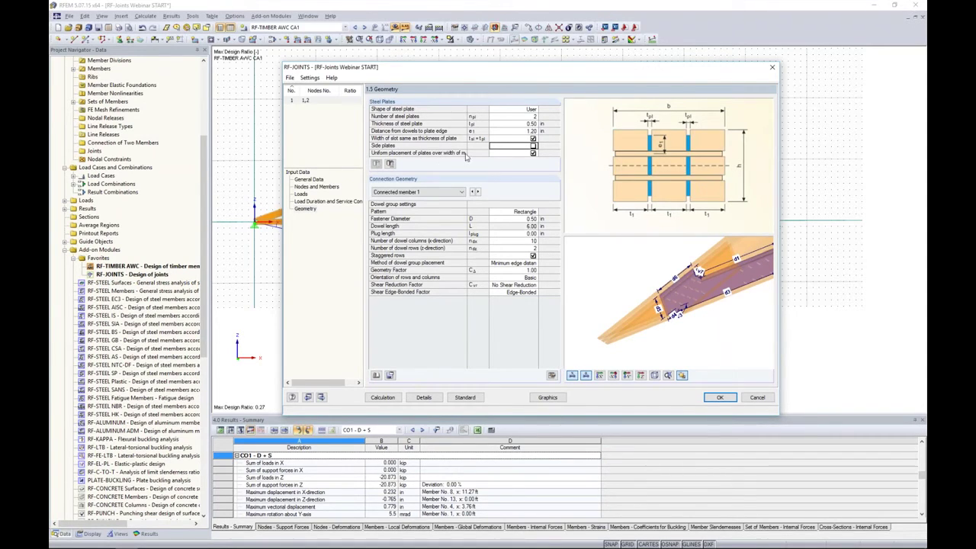
Turn off uniform placement of the steel plates over the member width and select the distance between plates in the member
click(532, 153)
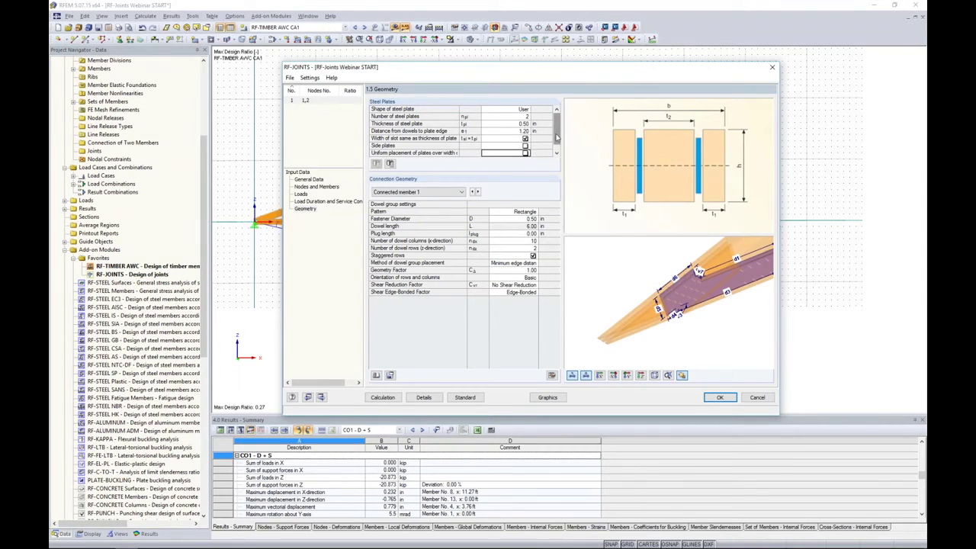
scroll(543, 148, down, 1)
click(507, 154)
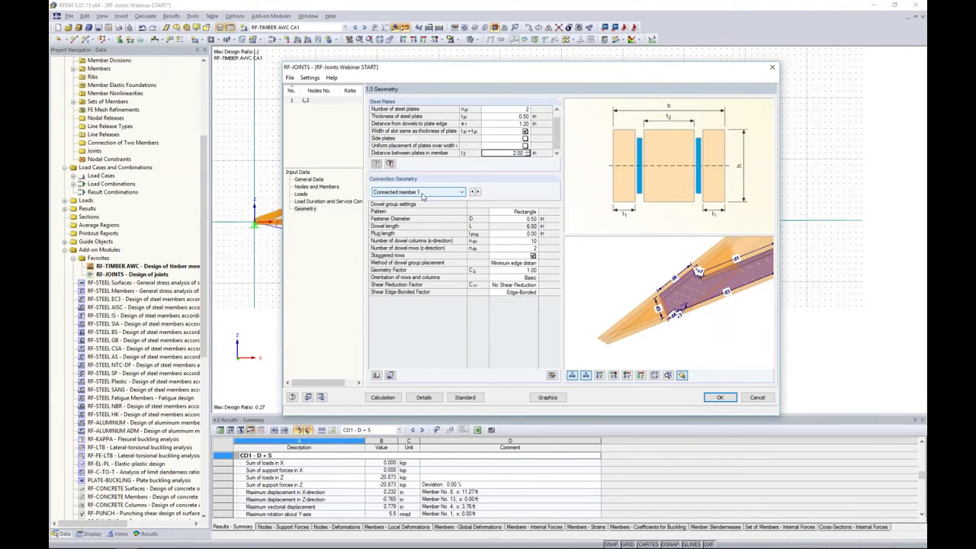
Switch the connection geometry to the main member and set its dowel group placement method to User-defined
click(508, 262)
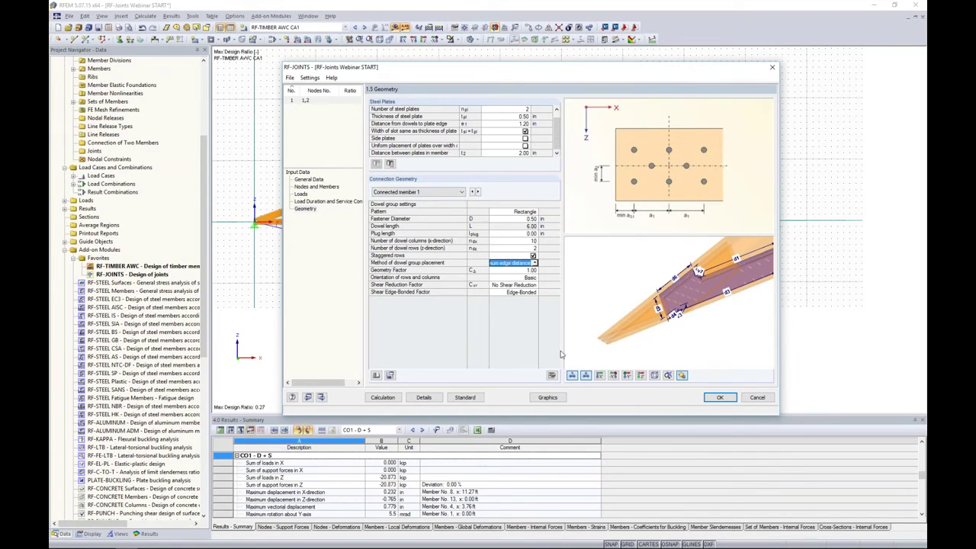
click(626, 375)
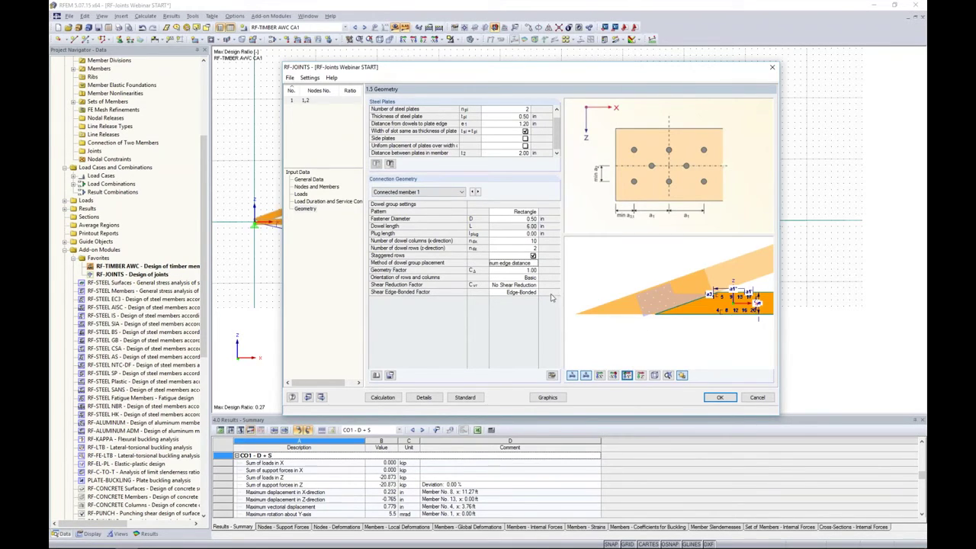
click(442, 193)
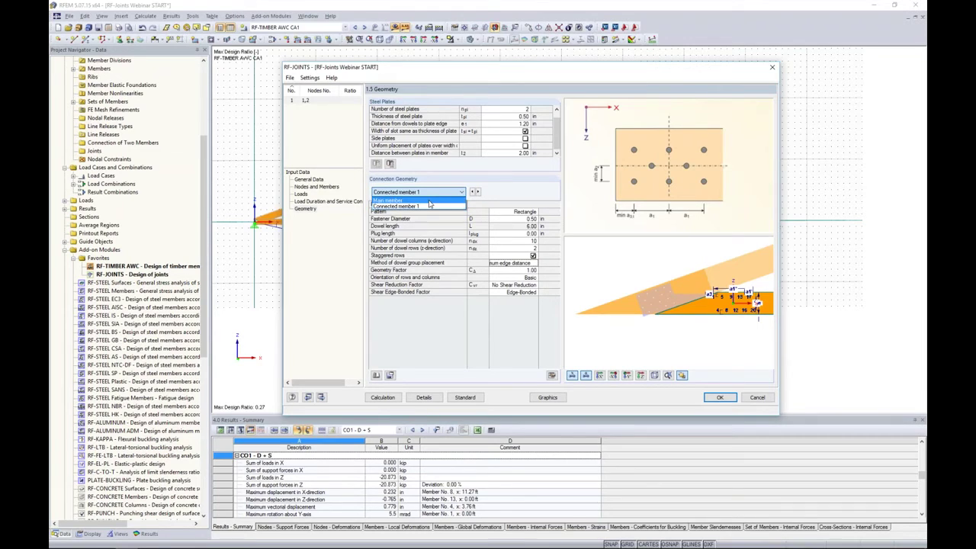
click(429, 202)
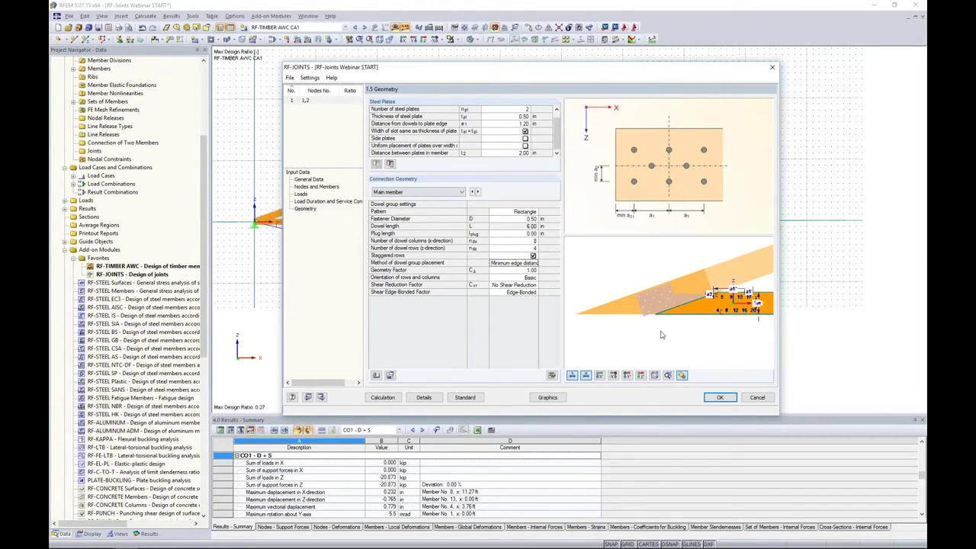
scroll(662, 309, up, 5)
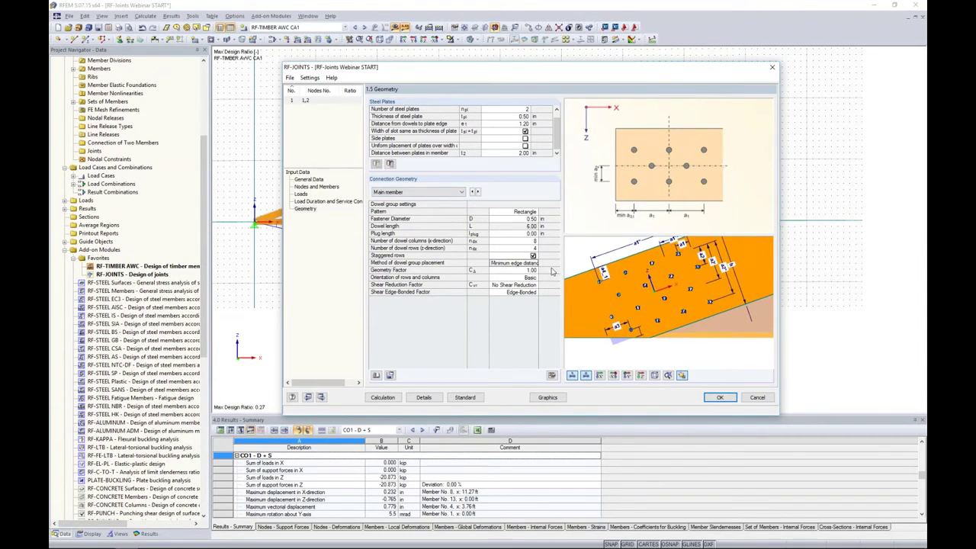
click(514, 263)
click(535, 263)
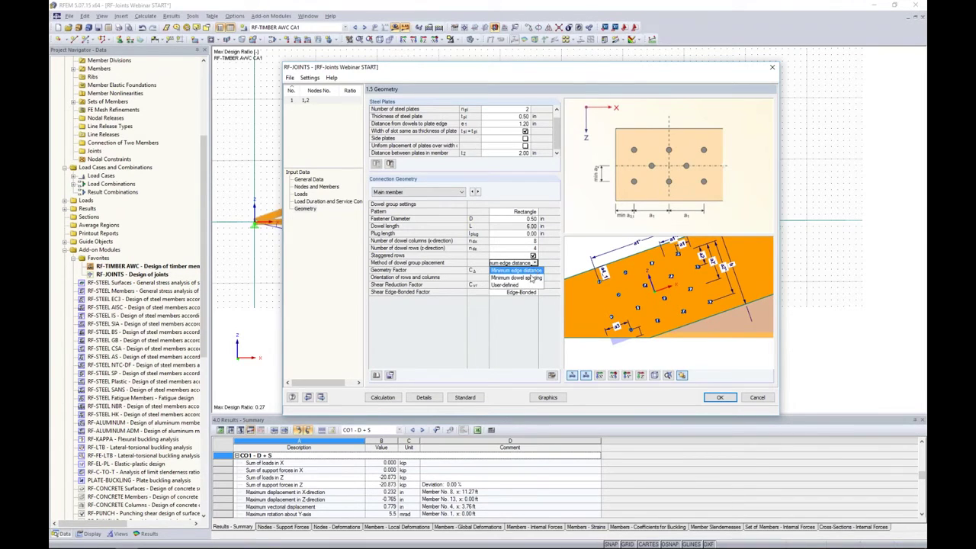
click(512, 278)
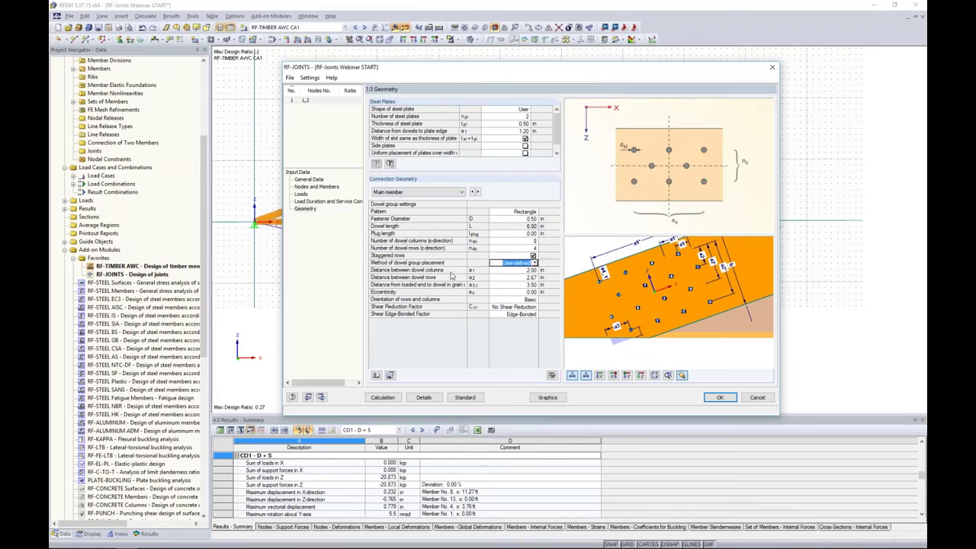
Set the main member's distance between dowel columns to 5.00 in and between dowel rows to 2.50 in
click(520, 270)
scroll(710, 288, up, 3)
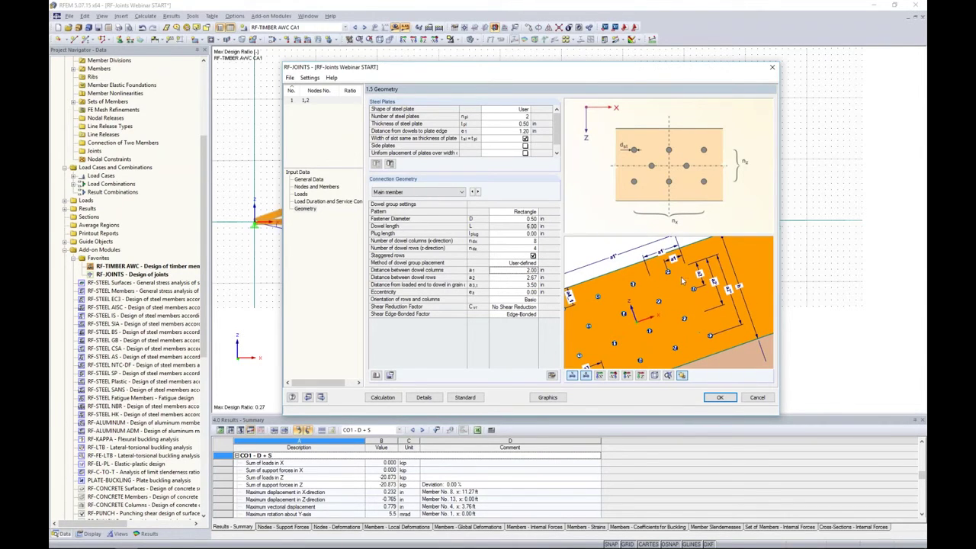
click(516, 271)
key(Return)
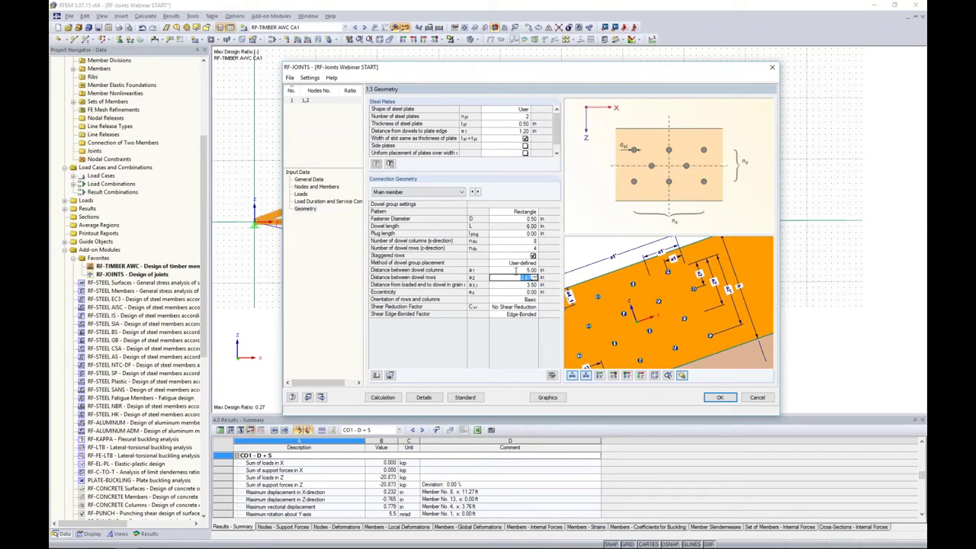
text(2.5)
key(Return)
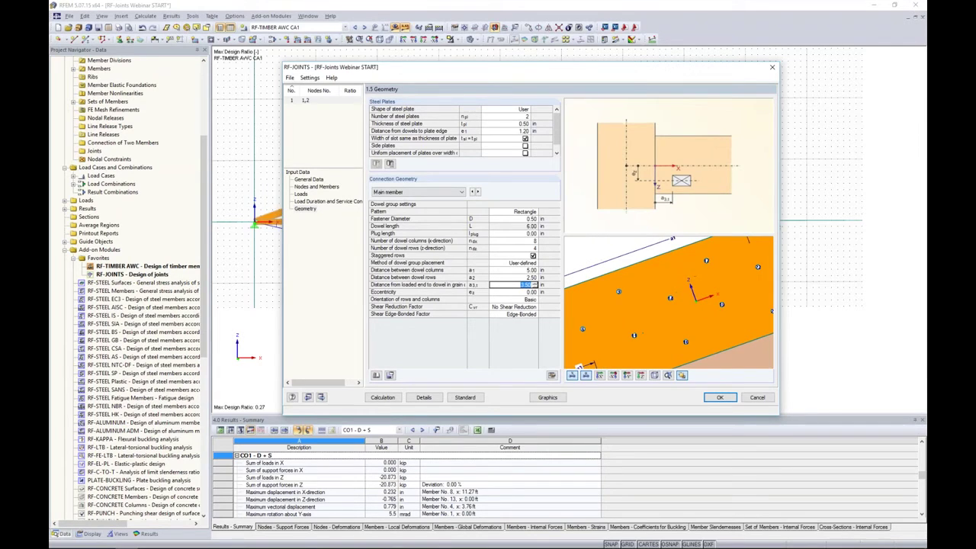
Set the main member's distance from loaded end to dowel to 6.00 in and inspect the dowel layout
middle_drag(618, 356, 654, 303)
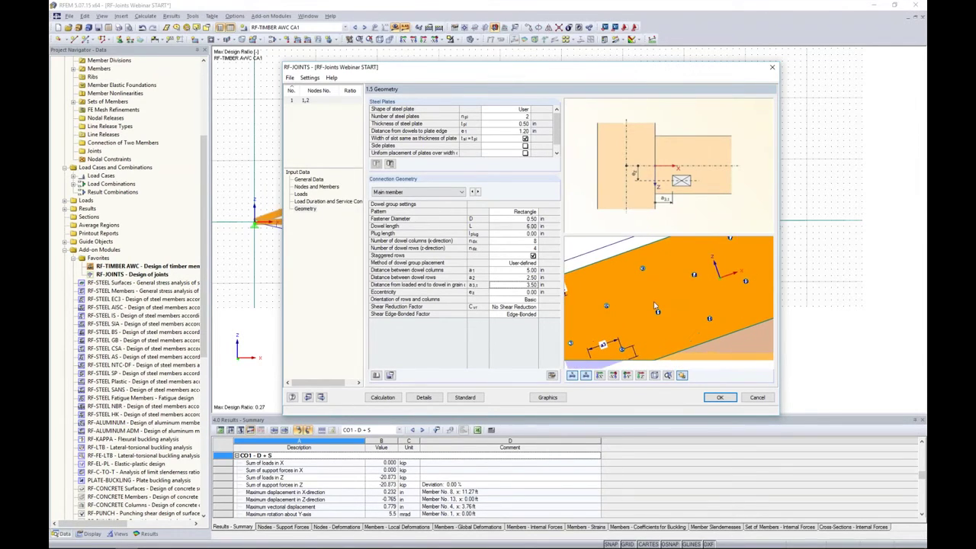
click(529, 285)
key(BackSpace)
key(BackSpace)
text(6.0)
key(Return)
middle_drag(709, 284, 700, 305)
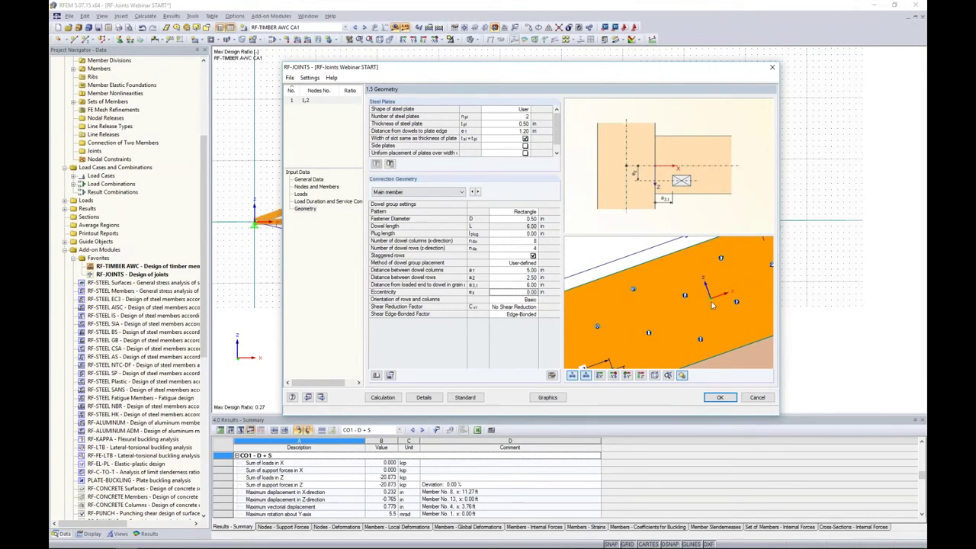
scroll(714, 312, down, 5)
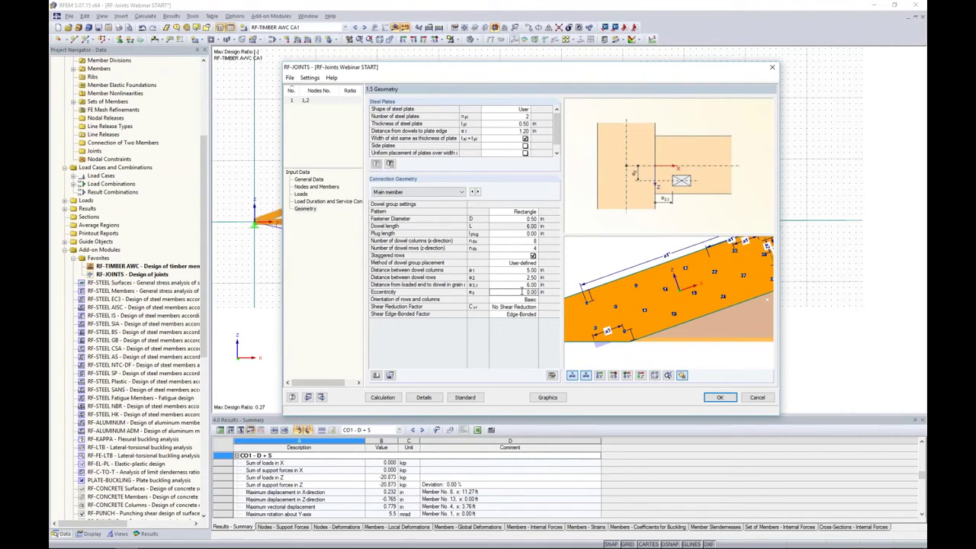
middle_drag(739, 282, 706, 279)
Switch the connection geometry to connected member 1 and set its dowel group placement method to User-defined
click(455, 193)
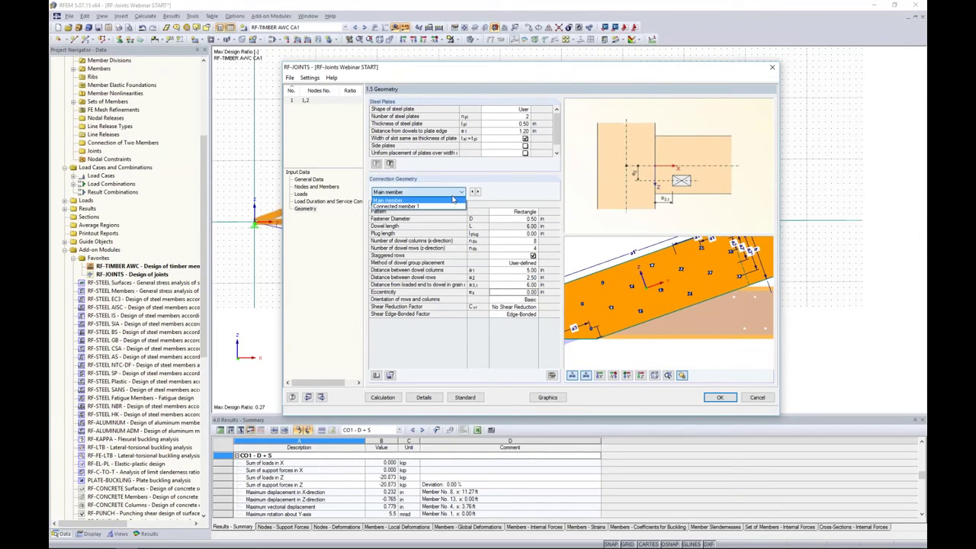
click(452, 207)
middle_drag(707, 296, 557, 282)
scroll(611, 292, down, 1)
scroll(610, 292, down, 3)
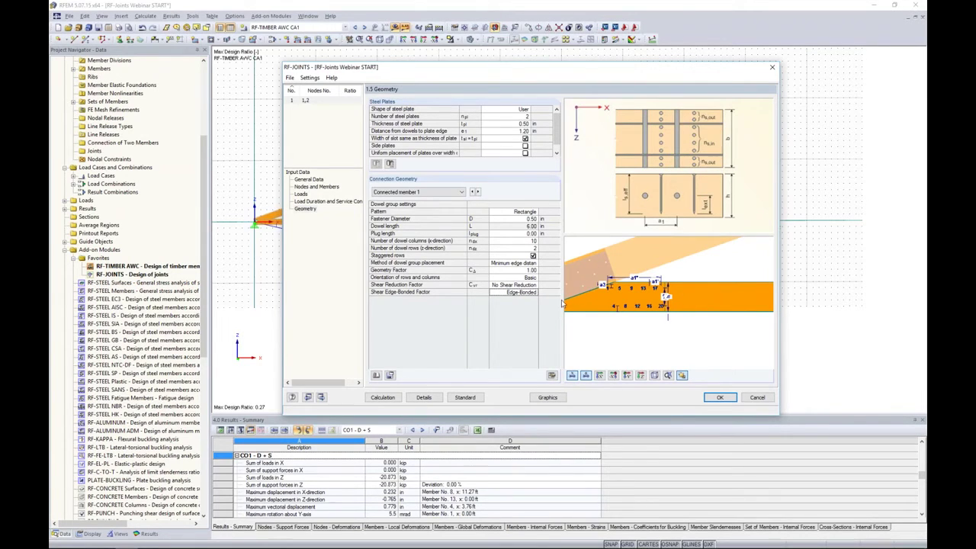
click(514, 263)
click(535, 262)
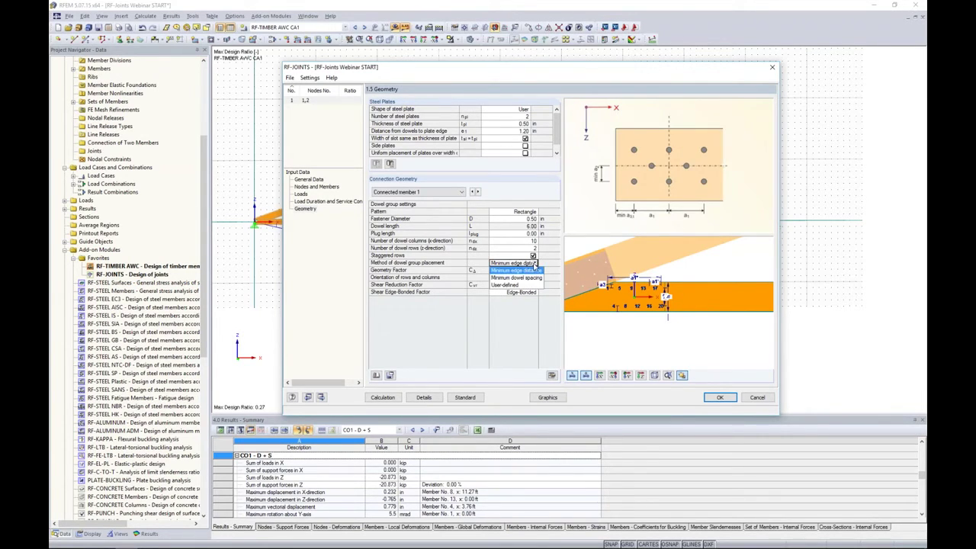
click(519, 285)
Set connected member 1's dowel column distance to 5.00 in, row distance to 6.00 in, and loaded end distance to 6.00 in
click(521, 270)
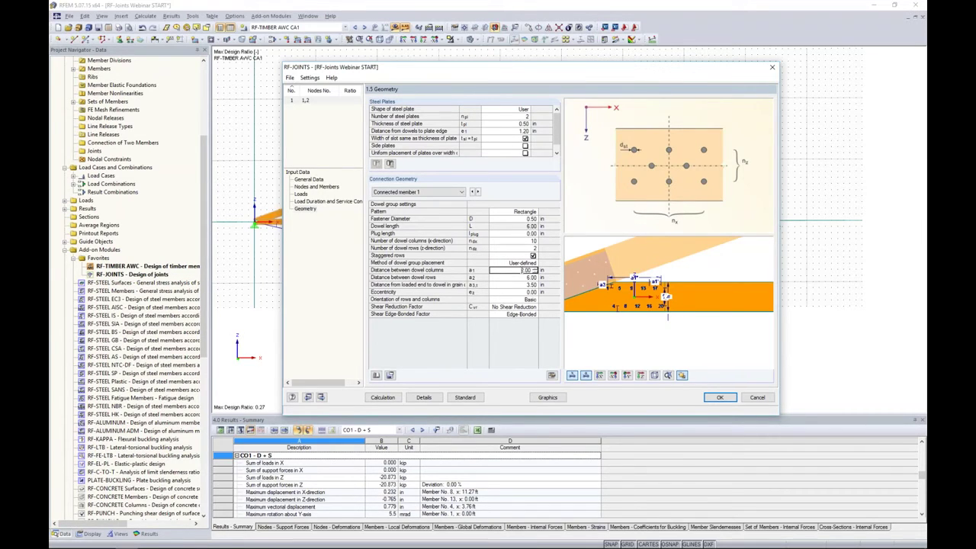
text(5)
key(Return)
text(6)
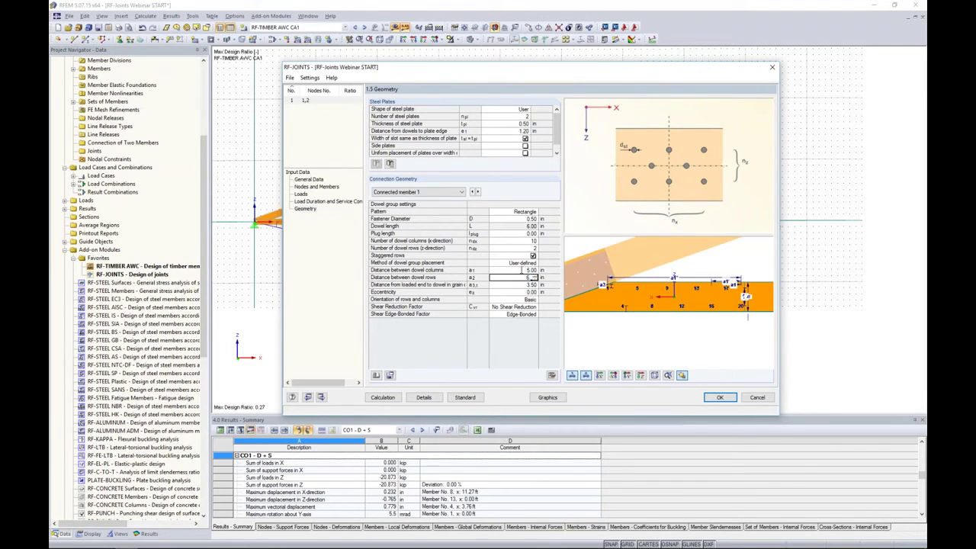
key(Return)
text(6)
key(Return)
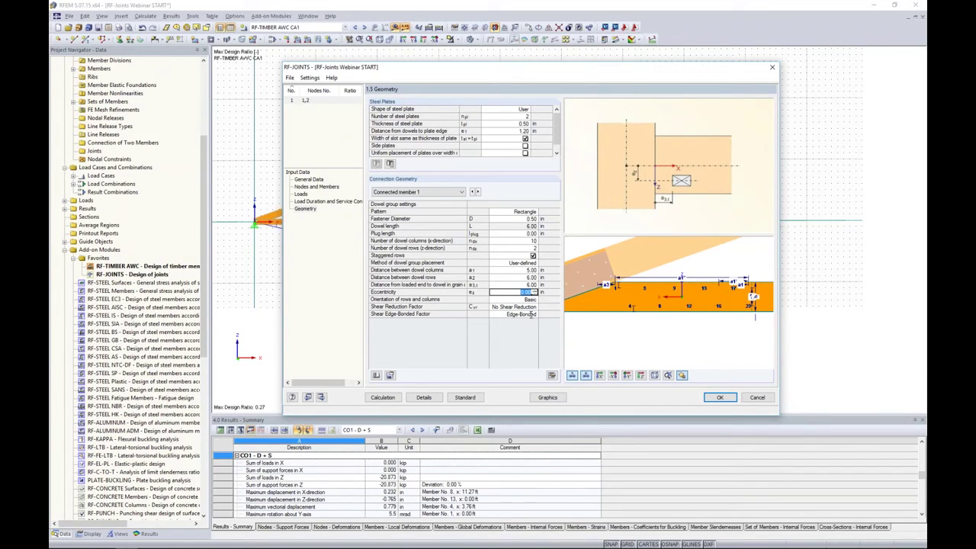
Calculate the joint and review the design summary checks for the main member and connected member 1
click(383, 397)
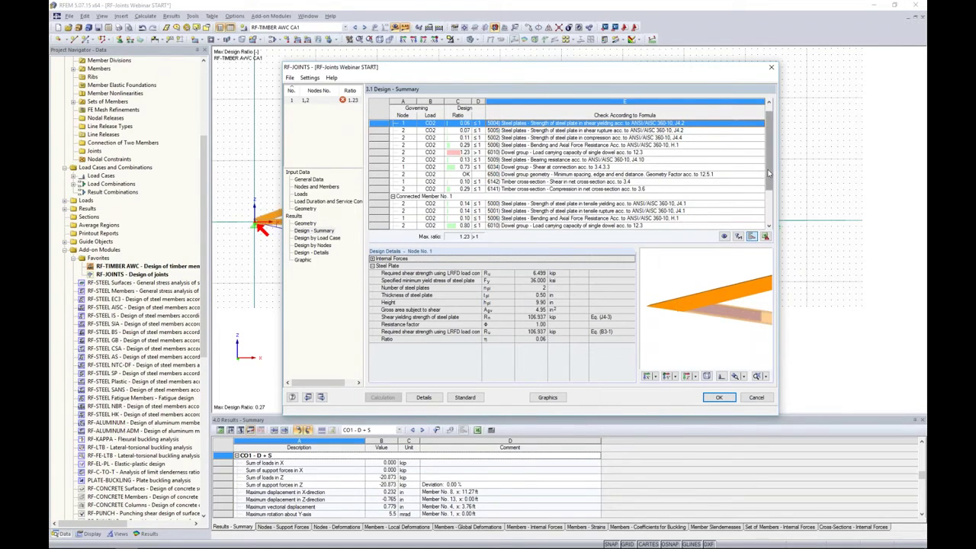
scroll(768, 175, down, 1)
scroll(768, 176, down, 2)
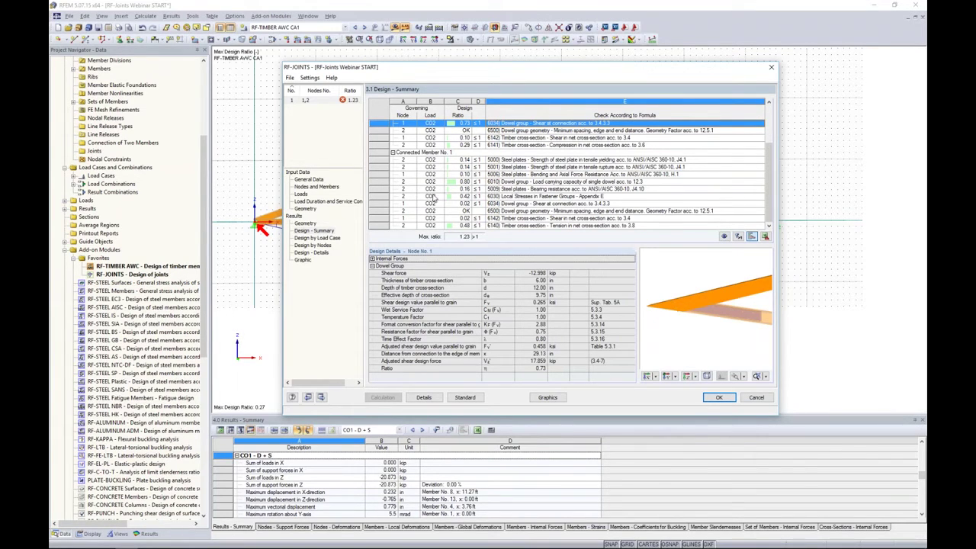
scroll(480, 179, up, 2)
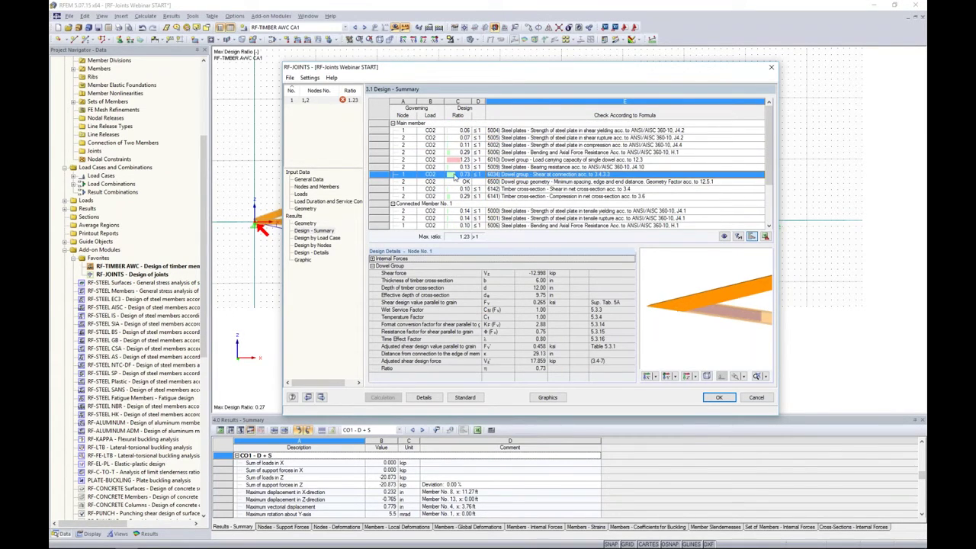
Return to the main member's dowel geometry and turn off staggered rows, accepting deletion of the results
click(303, 209)
click(419, 191)
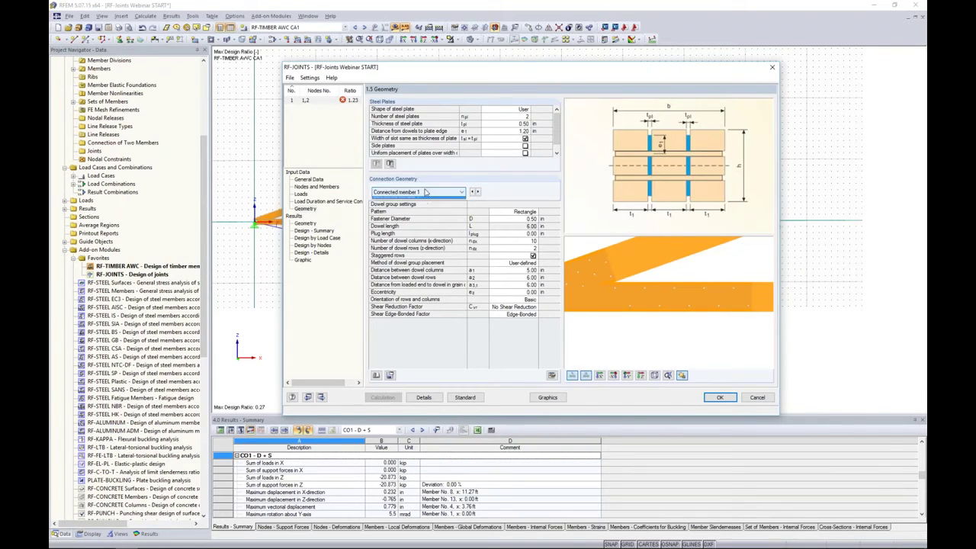
click(412, 202)
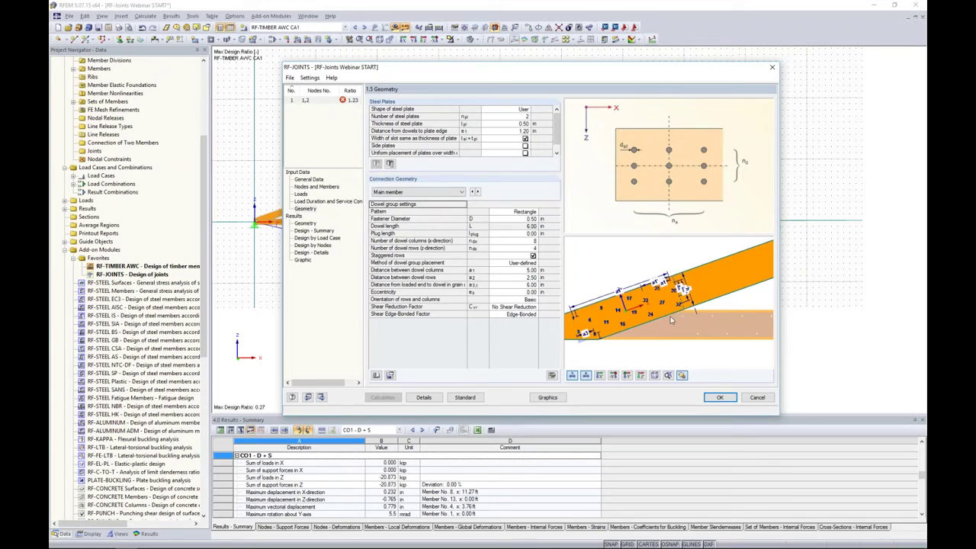
click(526, 218)
click(533, 256)
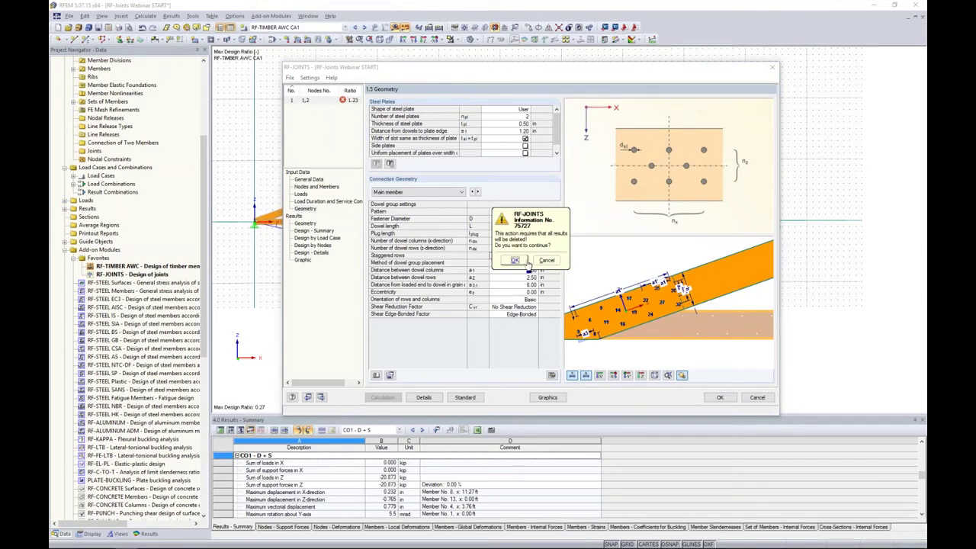
click(514, 260)
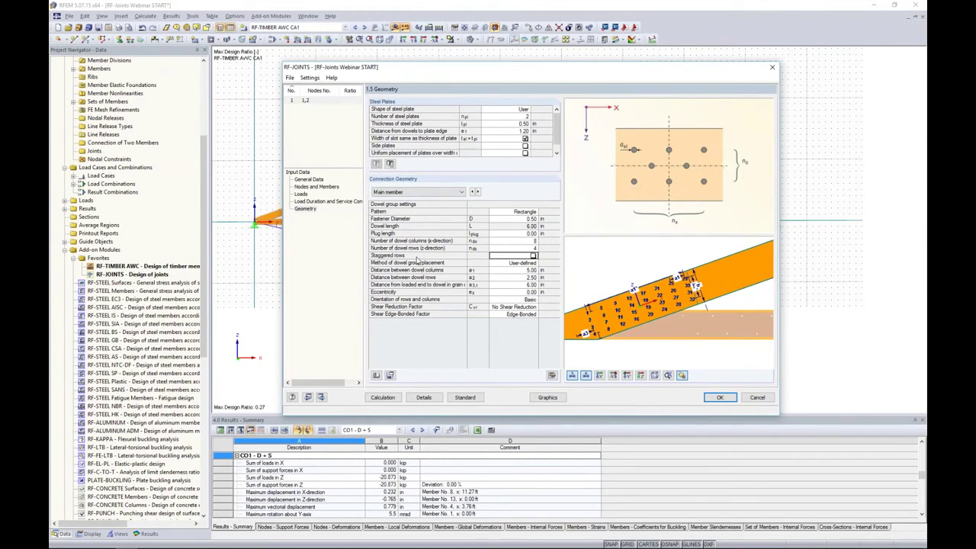
Inspect the unstaggered dowel layout, recalculate the joint, and open the main member's single dowel load carrying capacity check
scroll(656, 328, up, 2)
middle_drag(652, 312, 672, 314)
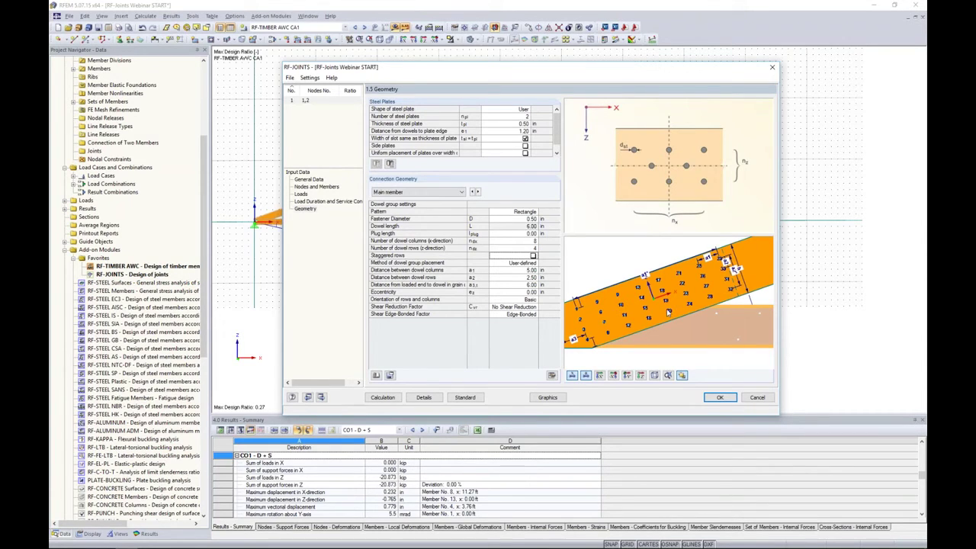
click(387, 397)
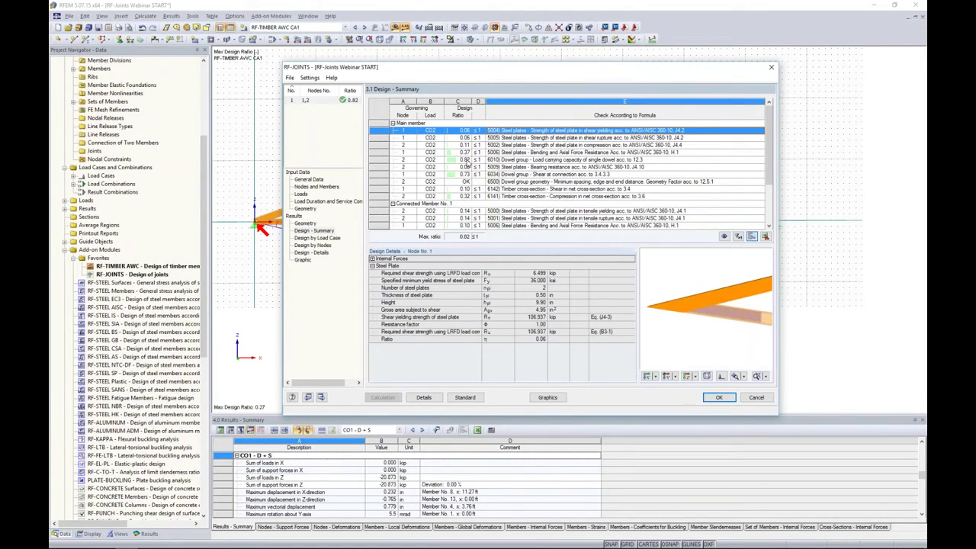
click(468, 160)
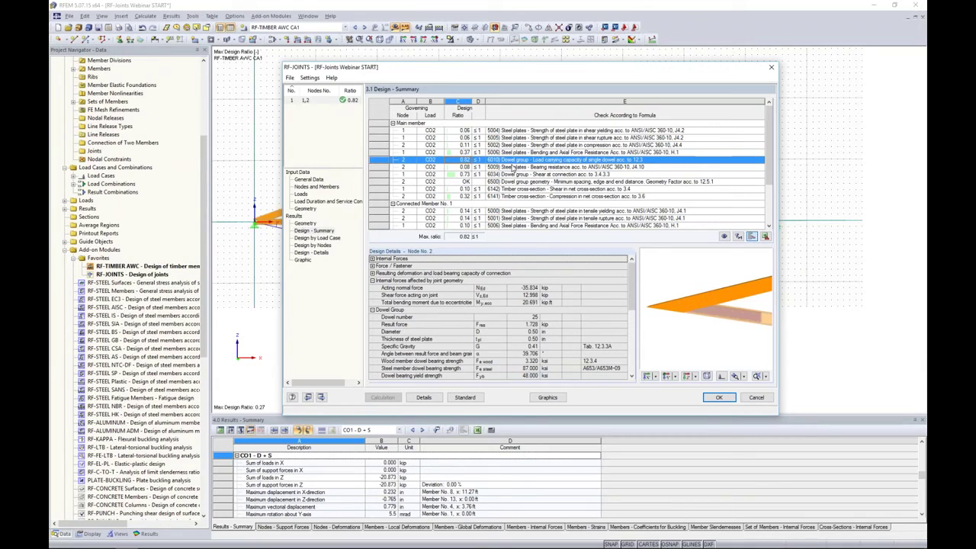
Review the results by load case and by nodes, and go through the detailed list of design checks
click(334, 240)
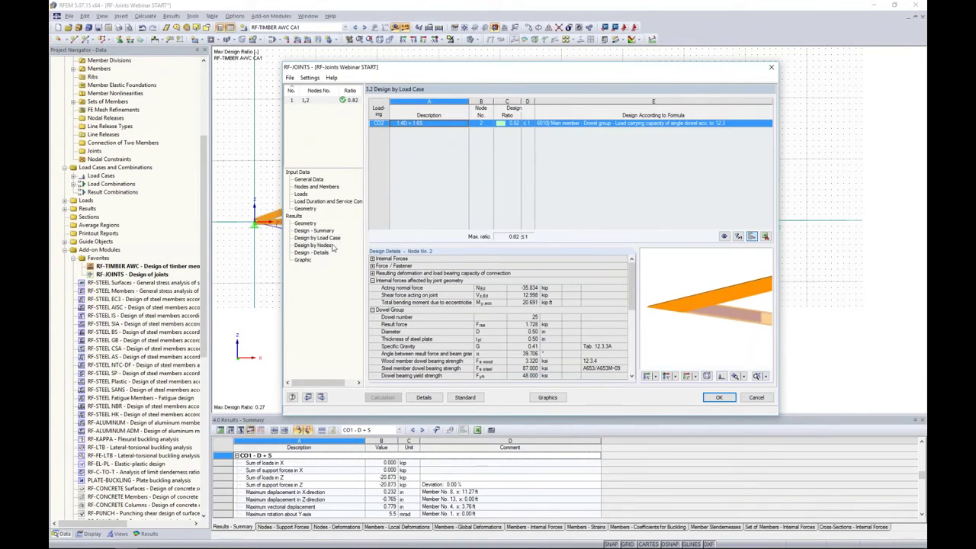
click(320, 245)
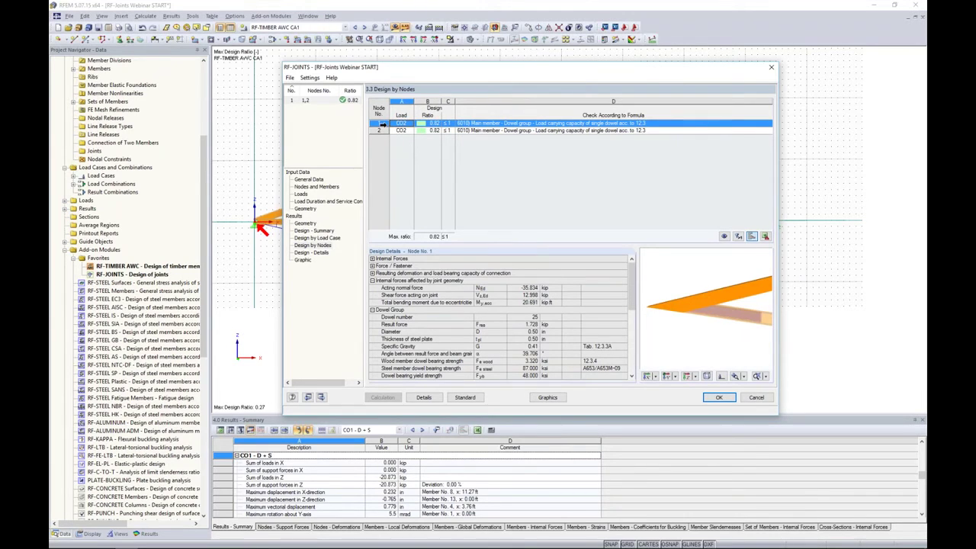
click(321, 252)
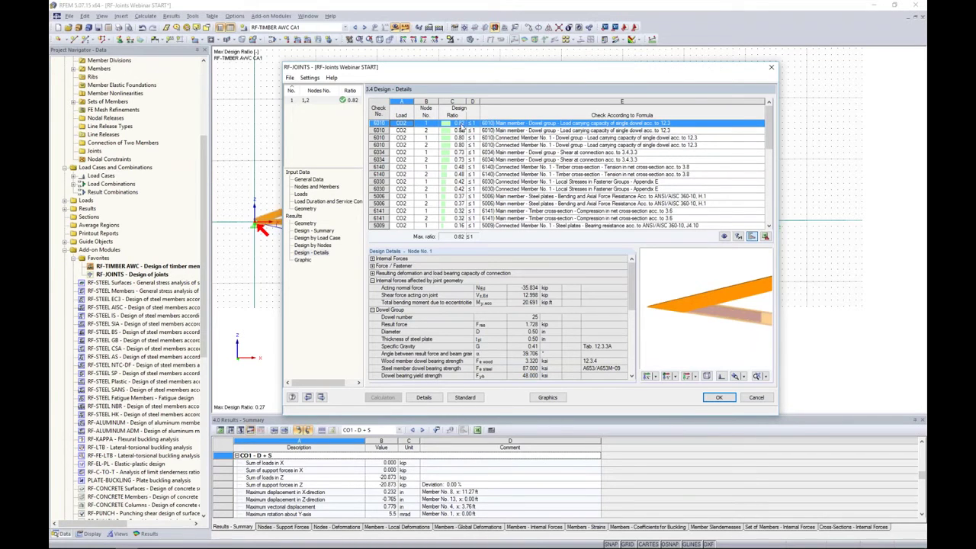
scroll(759, 181, down, 4)
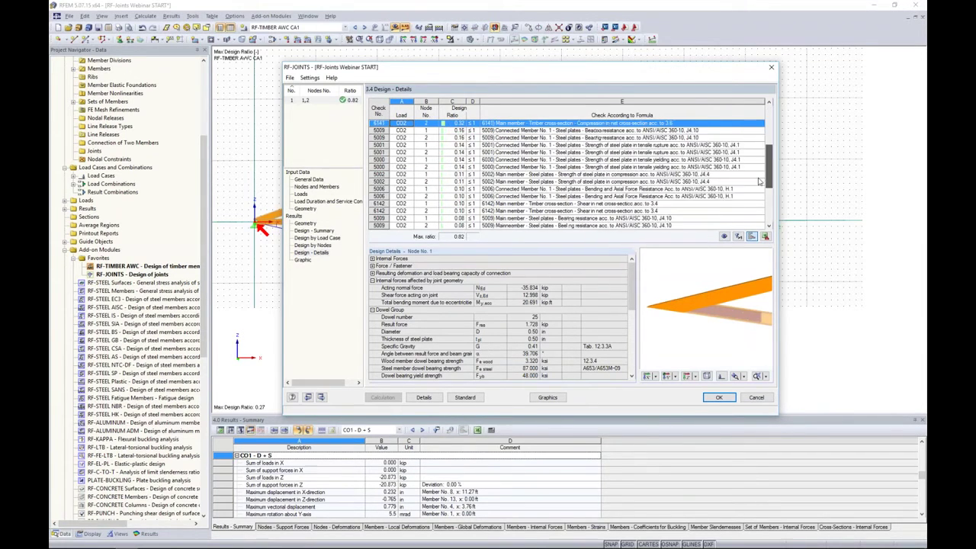
Review the main member's steel plate shear yielding and shear rupture checks, expanding the internal forces of the node 1 rupture check
scroll(759, 181, down, 4)
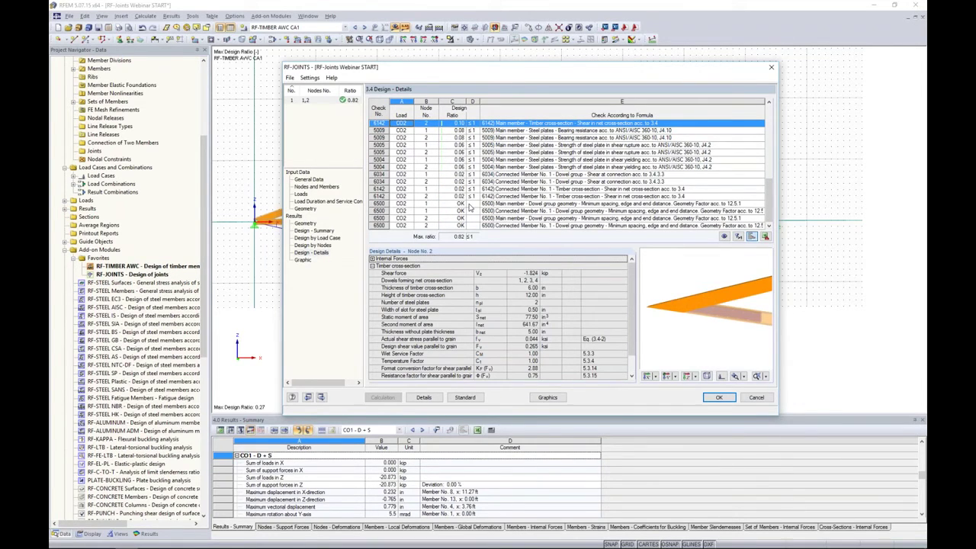
click(548, 166)
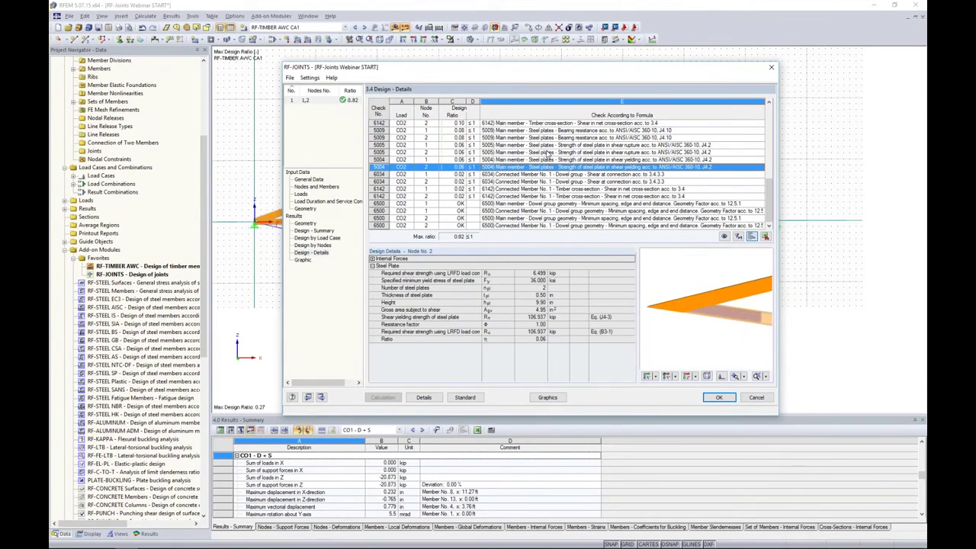
click(546, 146)
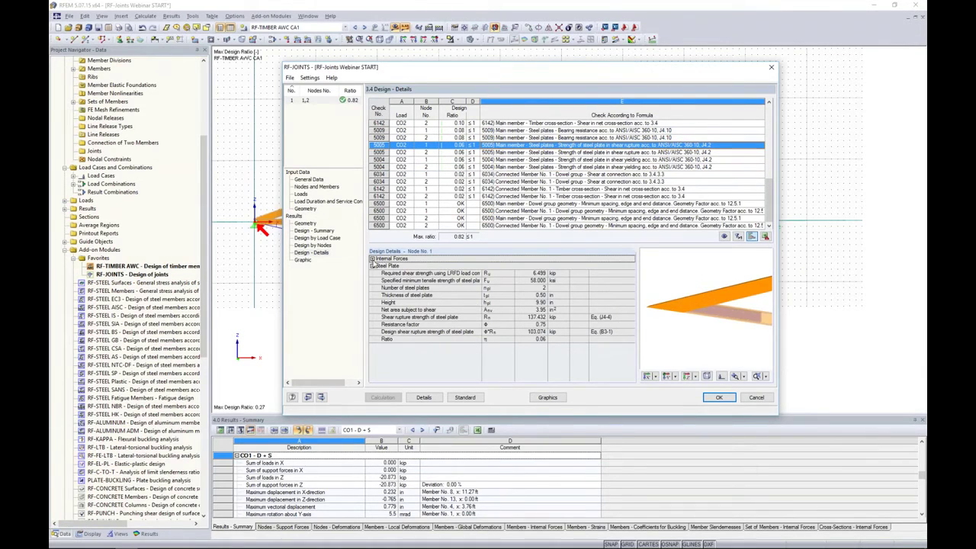
click(373, 259)
scroll(548, 326, down, 3)
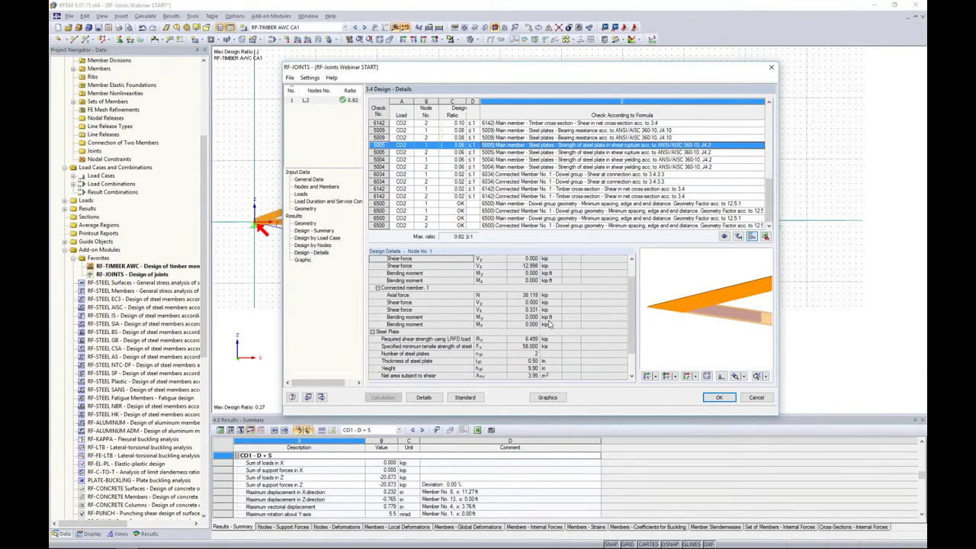
scroll(549, 323, up, 3)
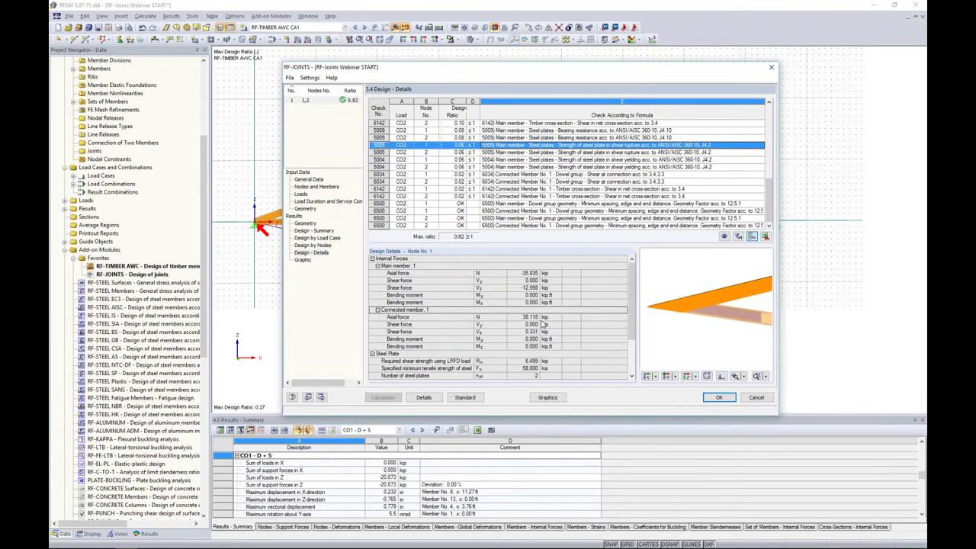
Review the resulting geometry parameters of both members and examine the joint graphic from several angles
click(305, 223)
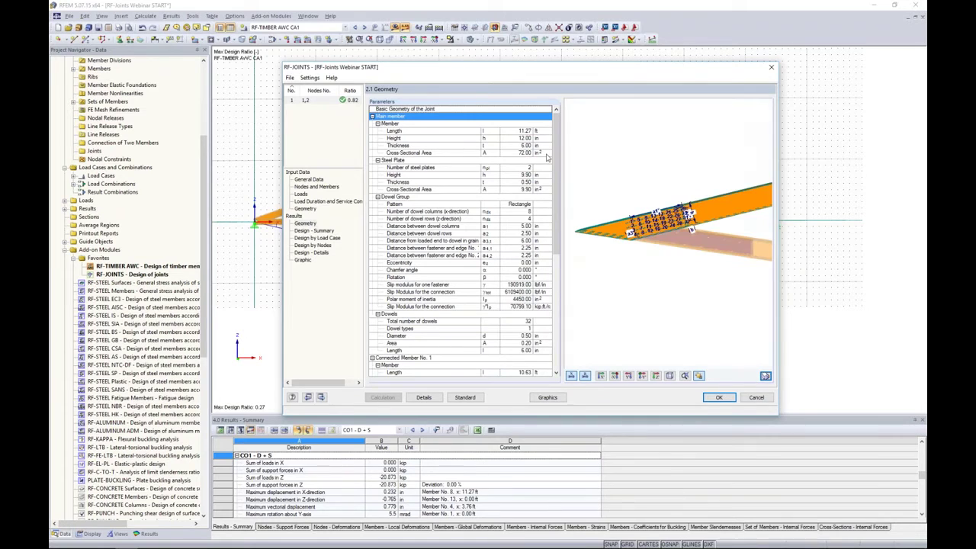
drag(553, 178, 554, 228)
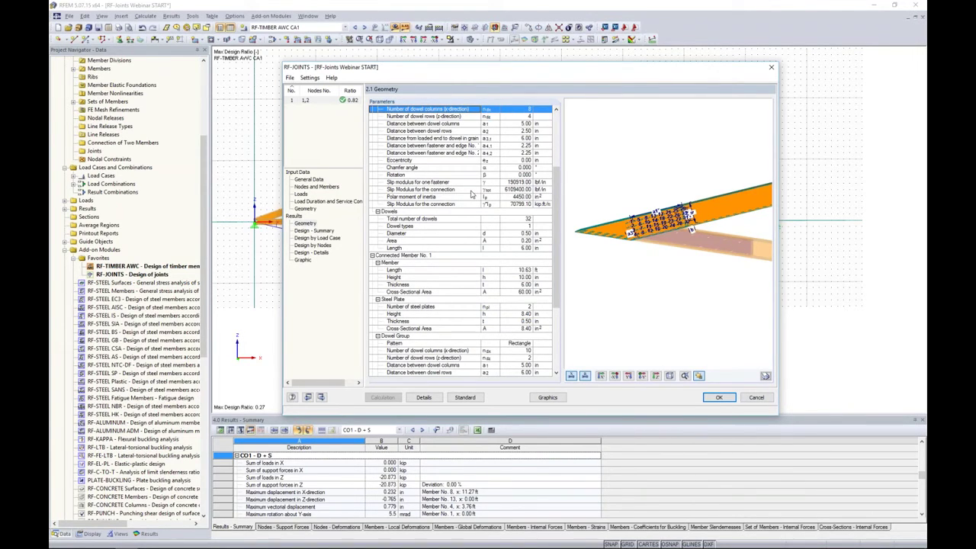
click(302, 260)
ctrl+middle_drag(634, 288, 593, 264)
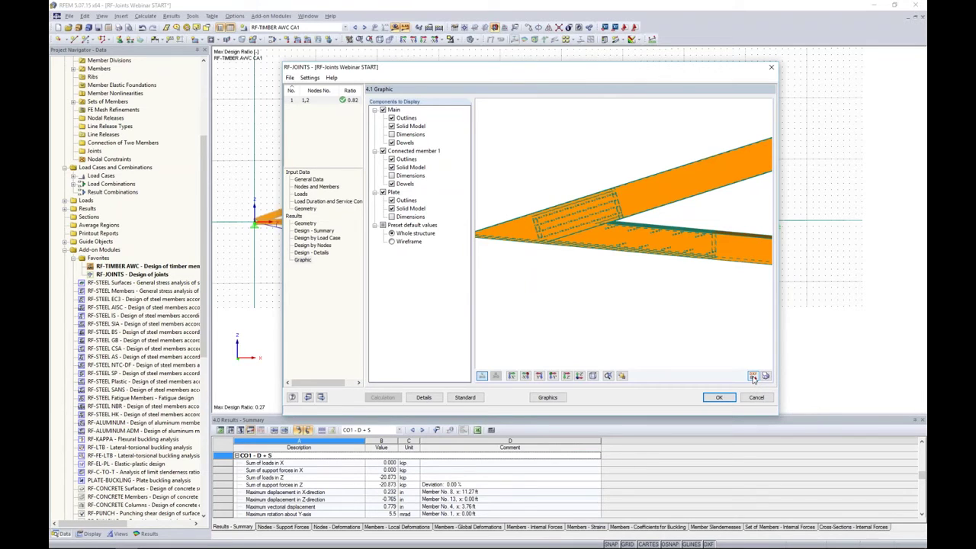
ctrl+middle_drag(588, 264, 715, 228)
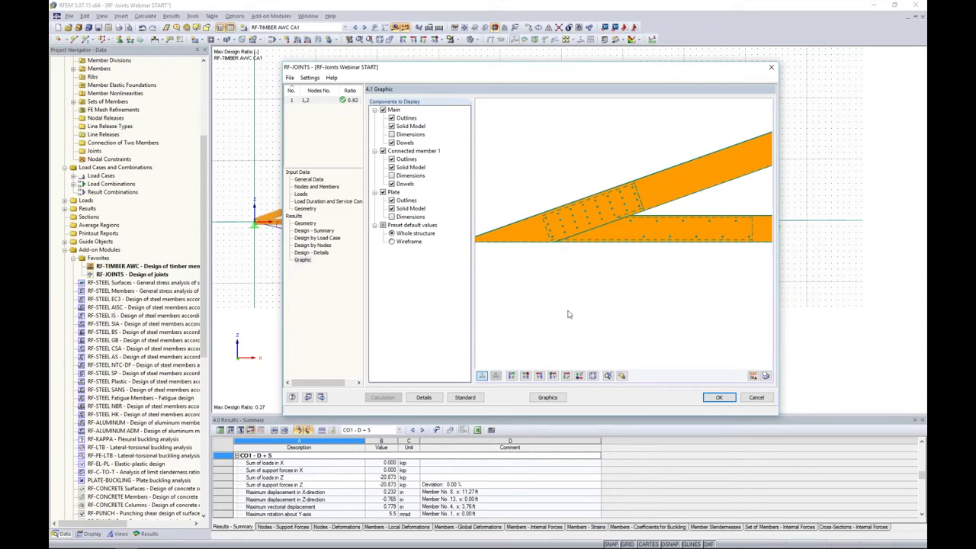
Show the designed joint in the structural model, inspect its plates and dowels within the truss, and return to the module
click(547, 397)
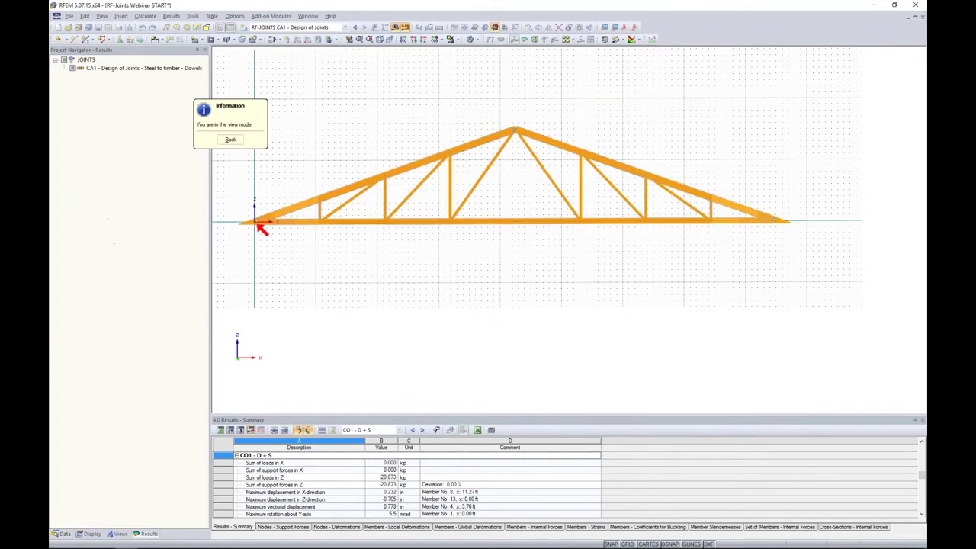
scroll(282, 227, up, 10)
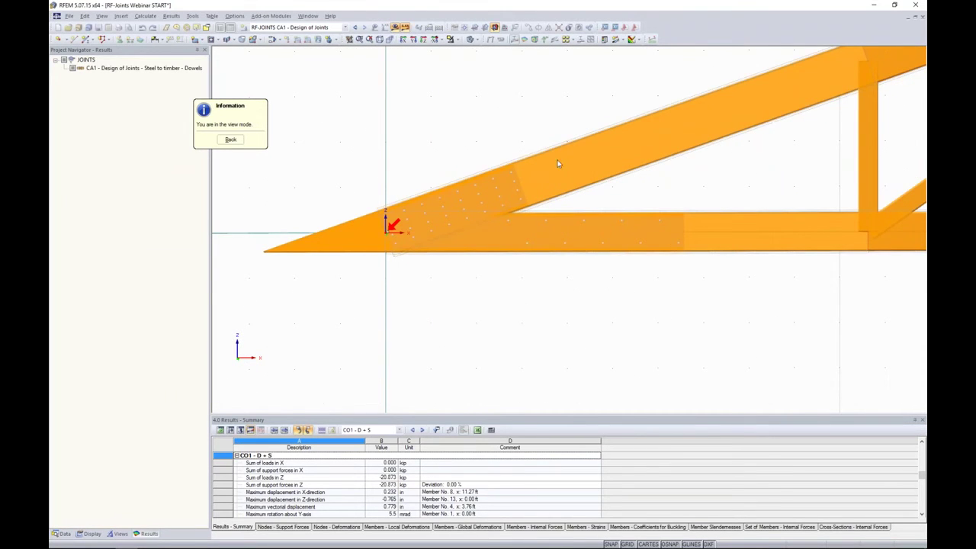
scroll(454, 232, down, 2)
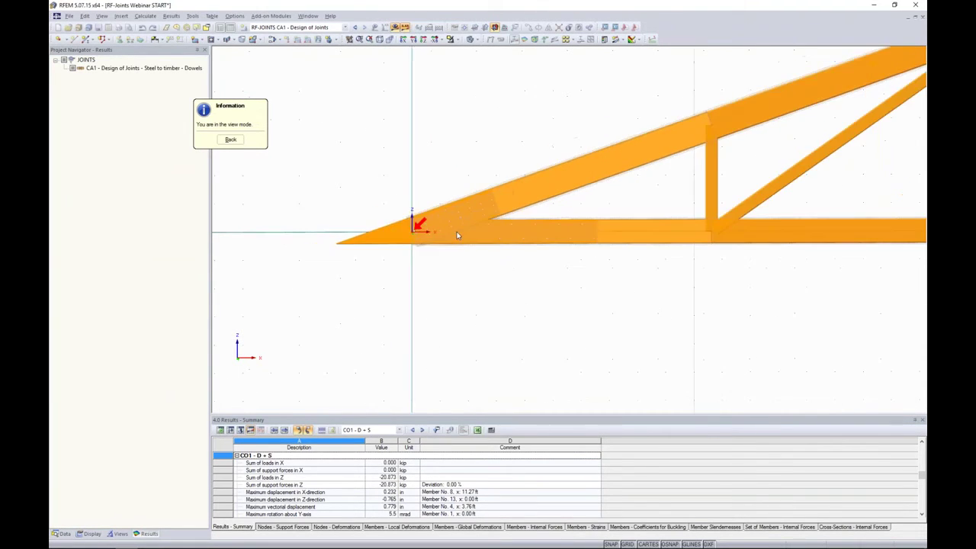
scroll(458, 236, down, 3)
ctrl+middle_drag(490, 255, 763, 326)
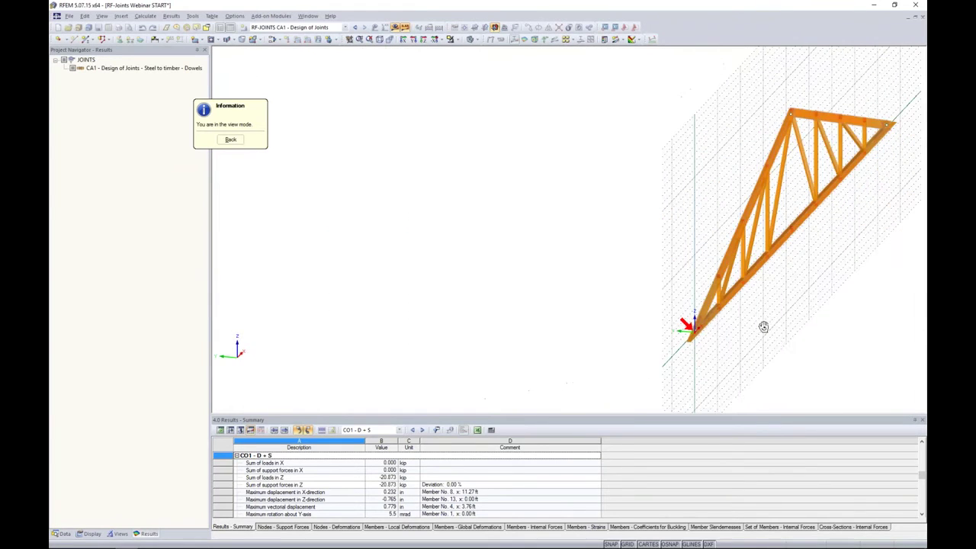
scroll(707, 316, up, 6)
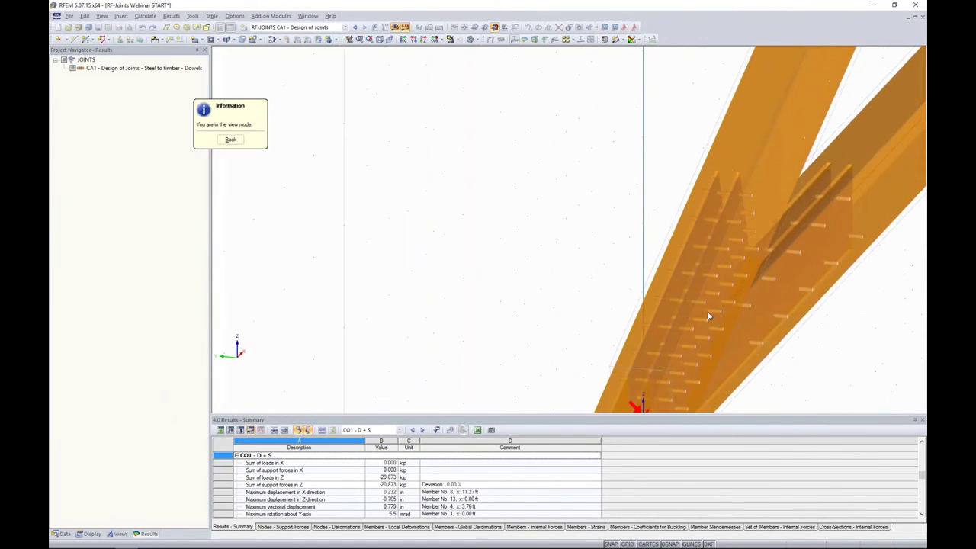
scroll(708, 313, up, 2)
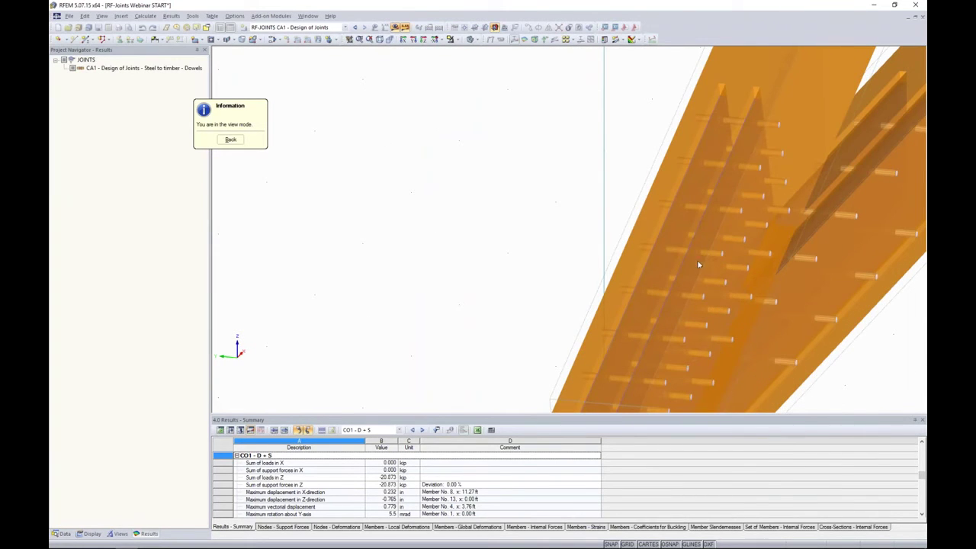
scroll(679, 255, down, 6)
middle_drag(801, 293, 723, 163)
scroll(716, 167, down, 4)
ctrl+middle_drag(754, 51, 648, 123)
ctrl+middle_drag(540, 244, 438, 195)
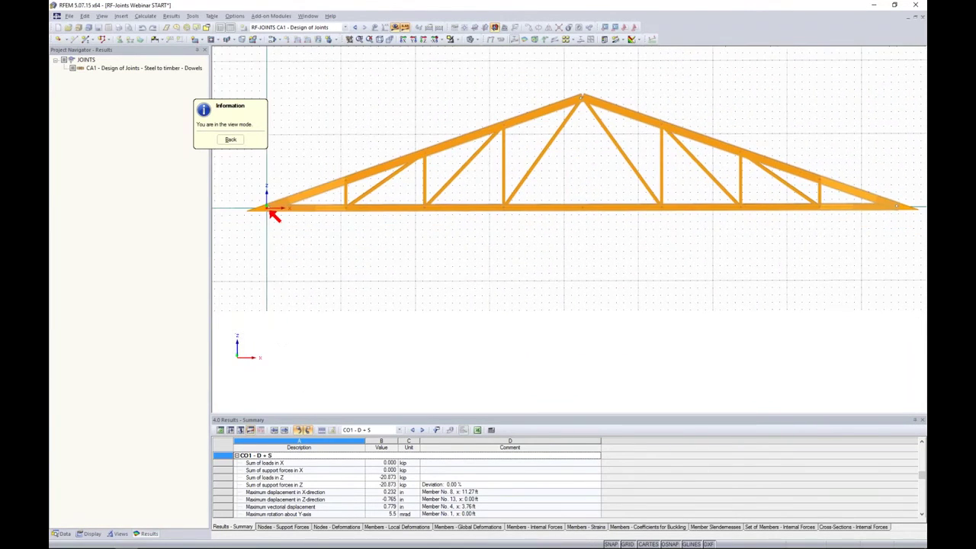
click(229, 141)
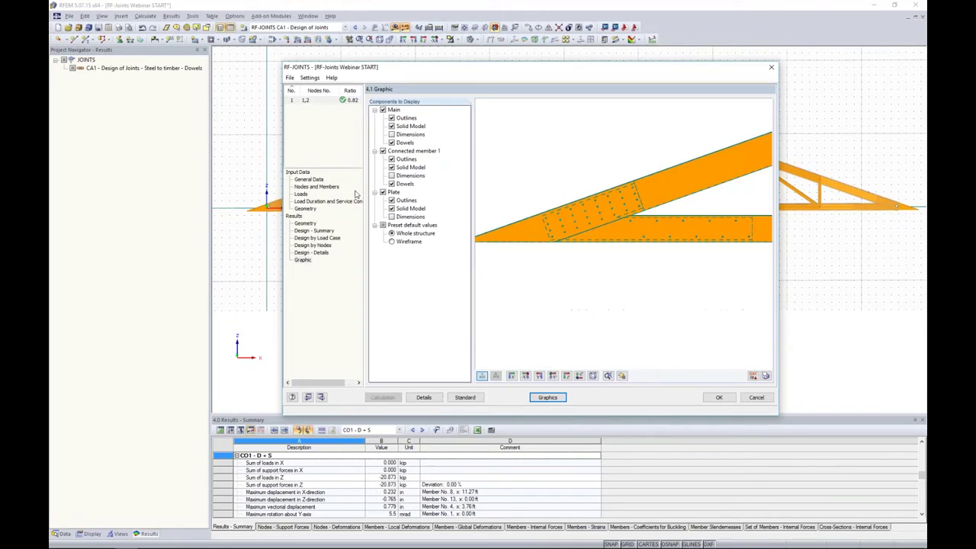
Create a new case with a joint type without continuous member and the LRFD - Load and Resistance Factor Design method
click(290, 78)
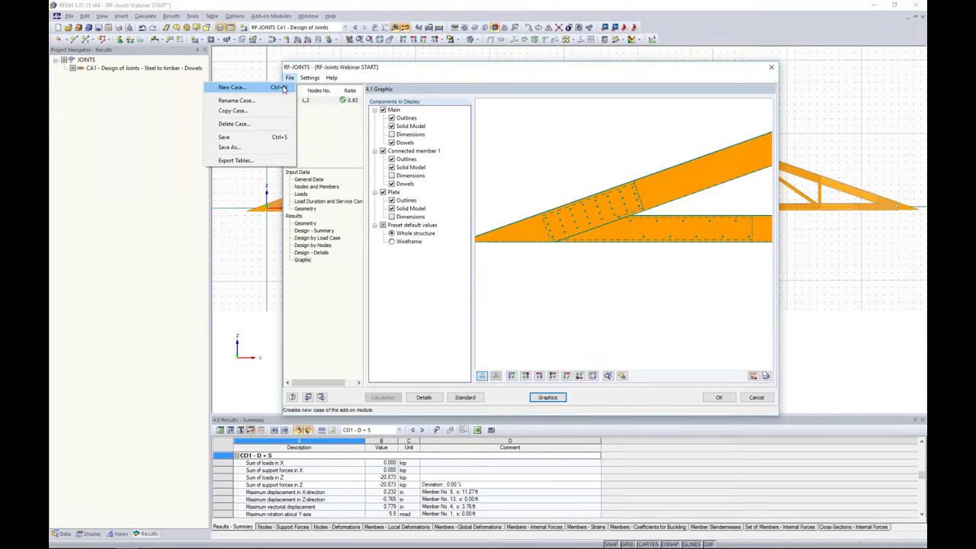
click(281, 88)
click(553, 258)
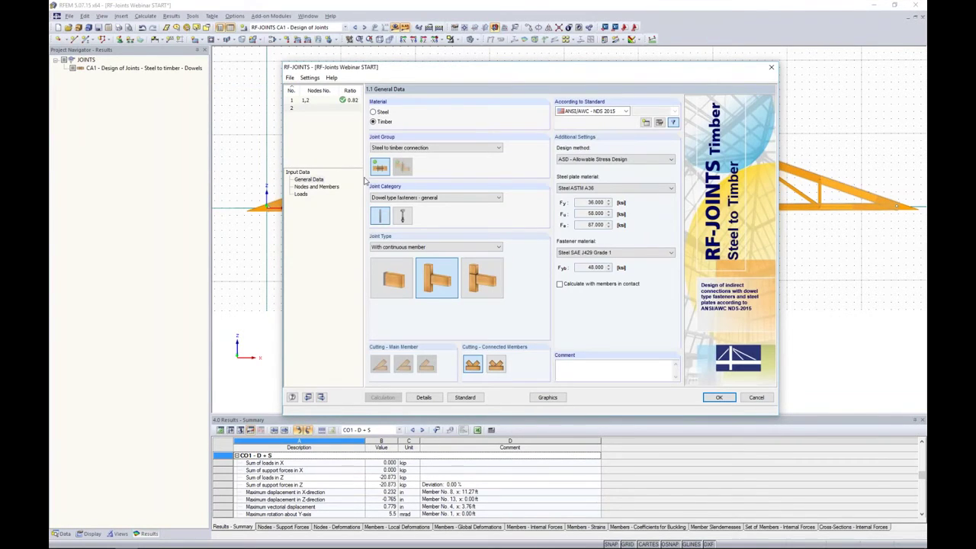
click(468, 274)
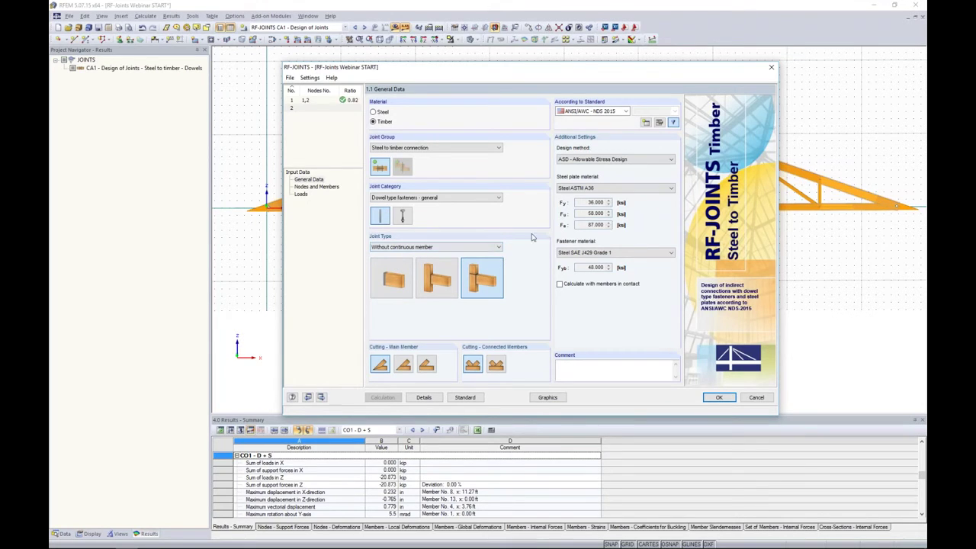
click(602, 160)
click(594, 175)
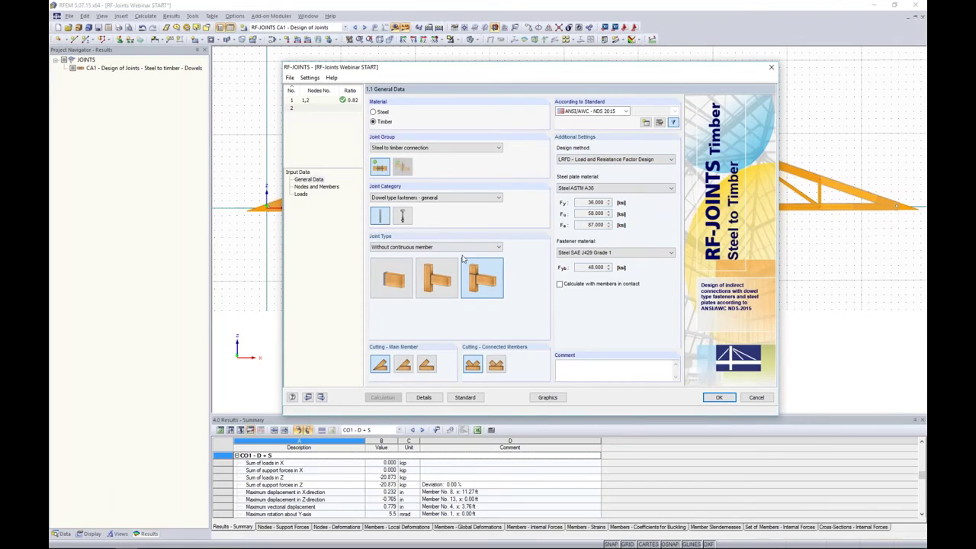
Assign node 6 at the truss ridge to the new joint, accept the default geometry, and inspect the joint's dowel layout
click(316, 186)
click(525, 155)
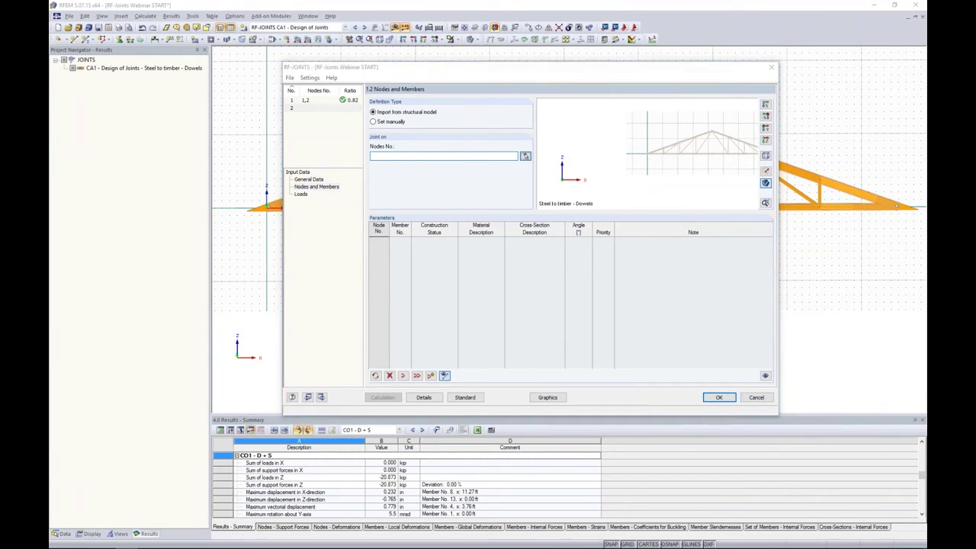
click(559, 133)
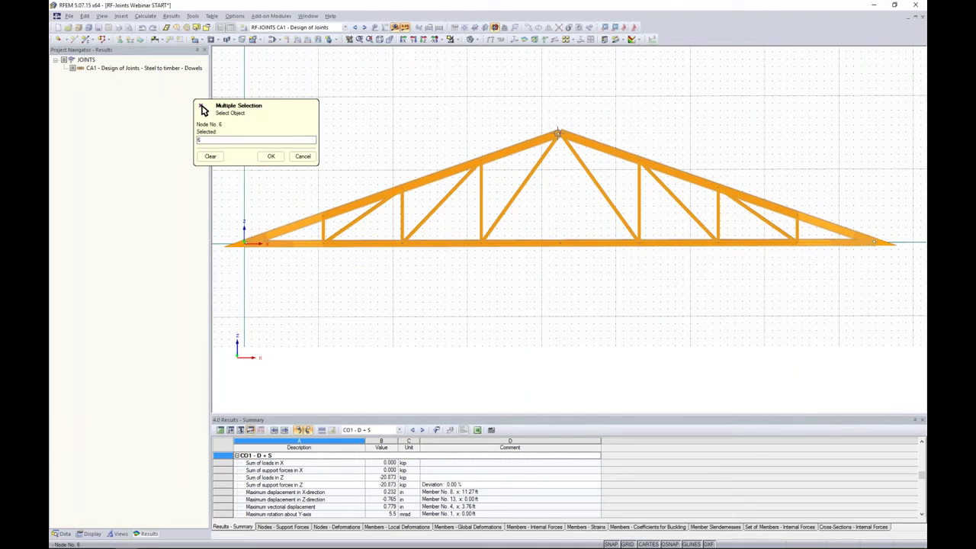
click(270, 156)
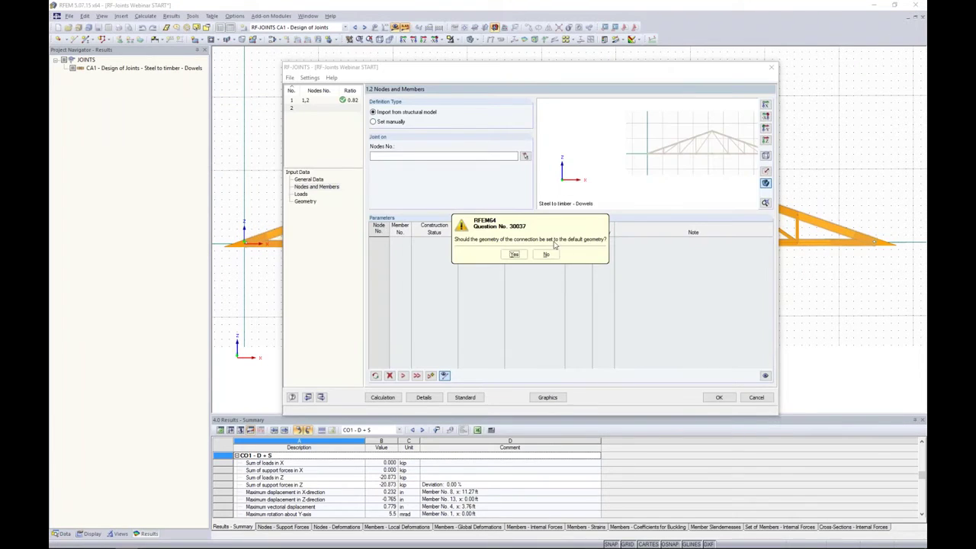
click(515, 255)
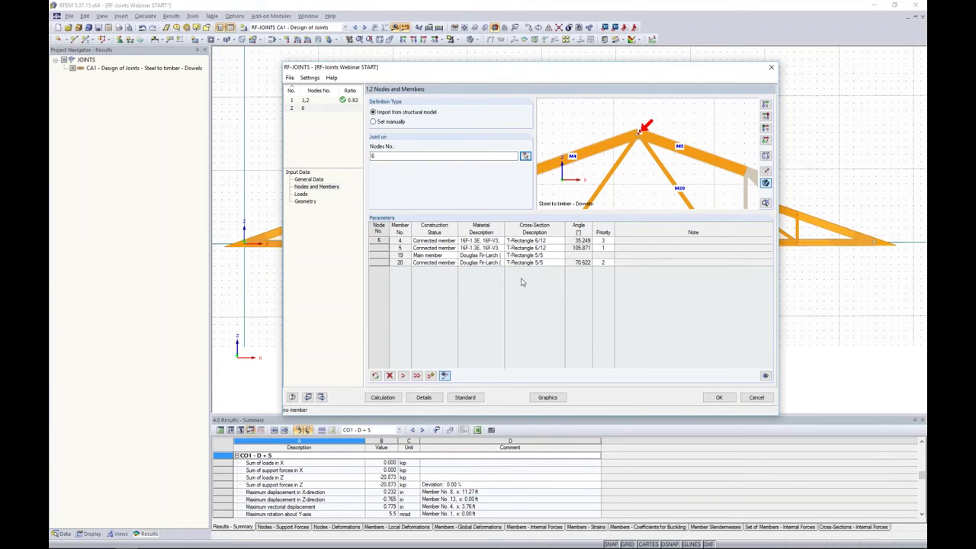
click(305, 201)
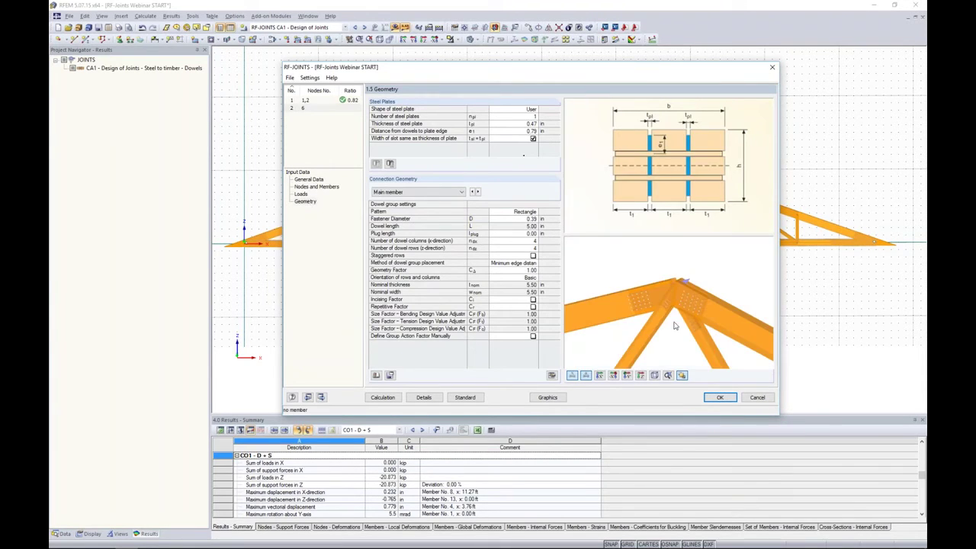
ctrl+middle_drag(675, 336, 682, 308)
scroll(678, 307, up, 4)
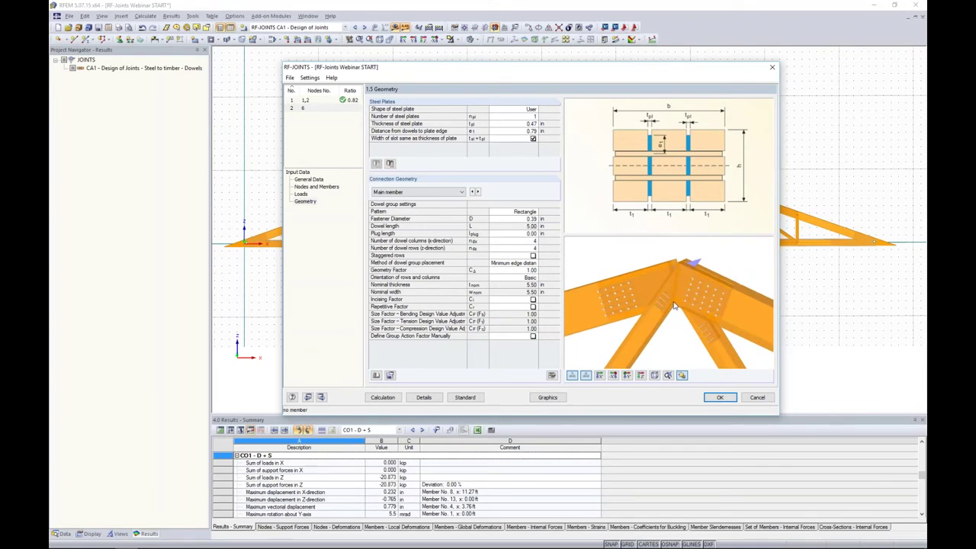
scroll(674, 304, up, 2)
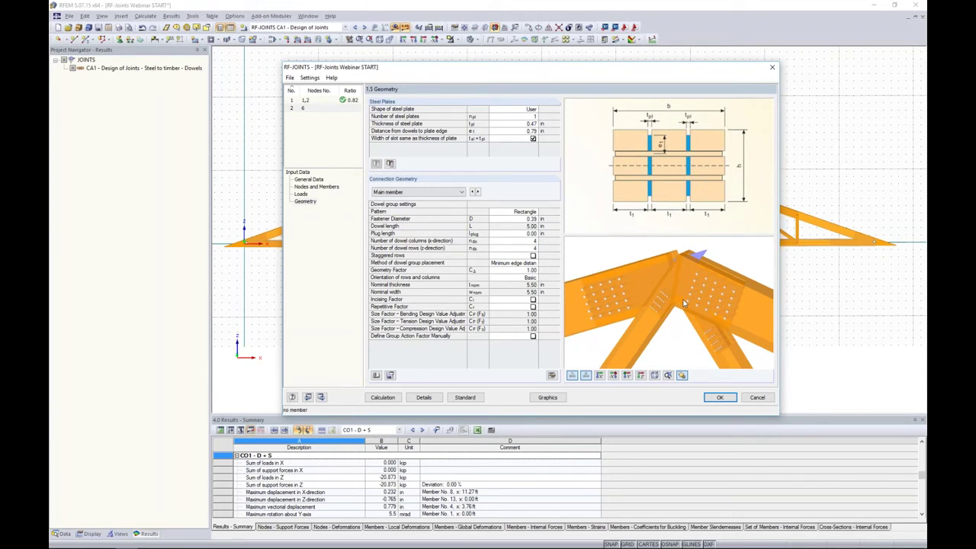
Define member 4 as main member and member 19 as connected member, accept the default geometry, and inspect the ridge joint
click(310, 189)
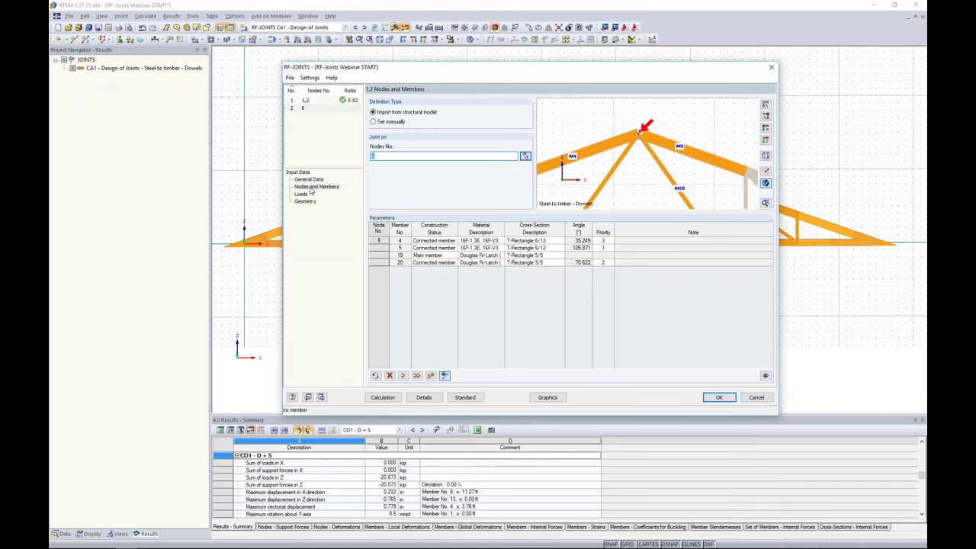
click(436, 255)
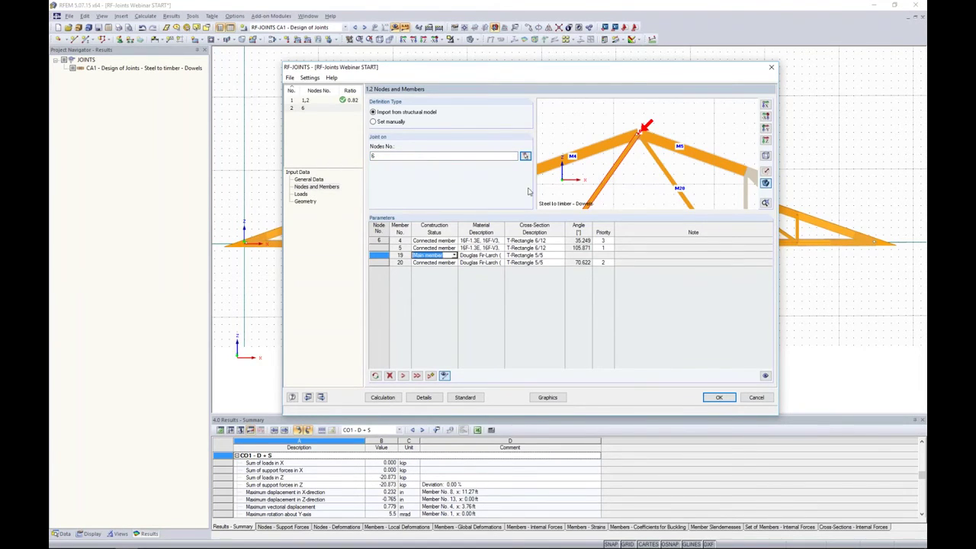
click(451, 240)
click(455, 241)
click(450, 254)
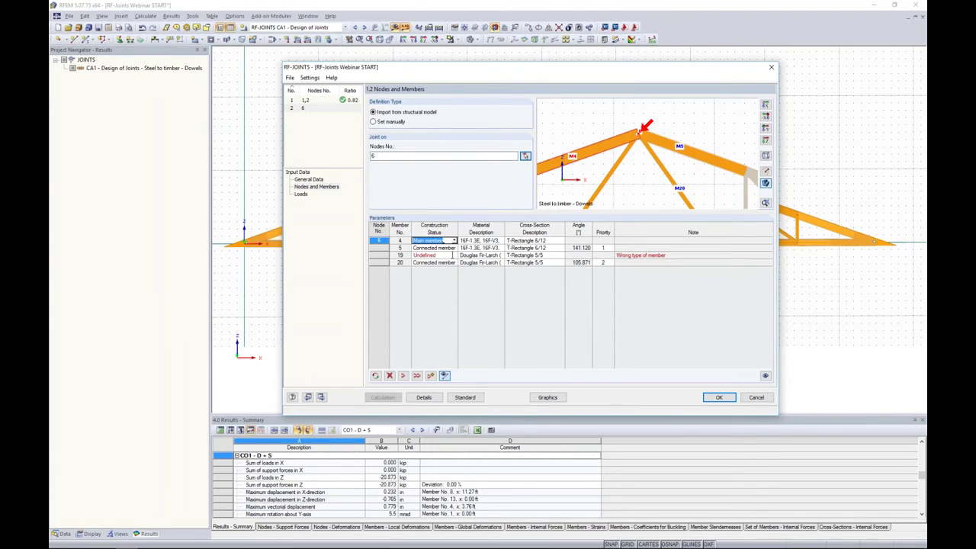
click(452, 254)
click(455, 254)
click(451, 263)
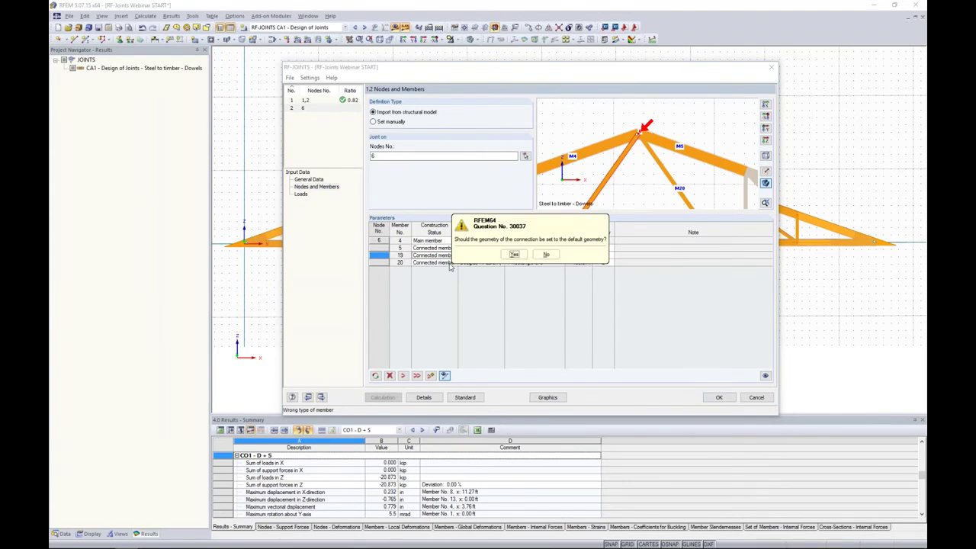
click(516, 255)
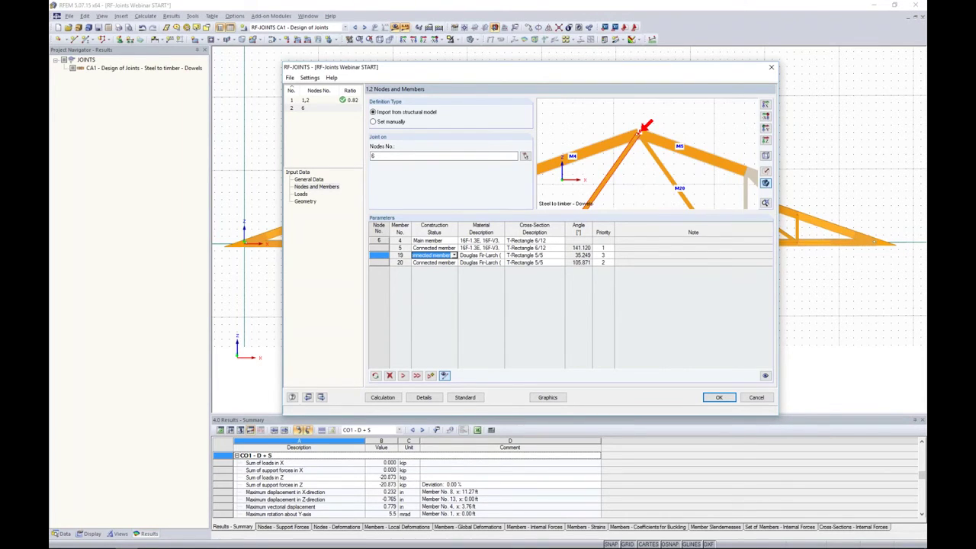
click(313, 202)
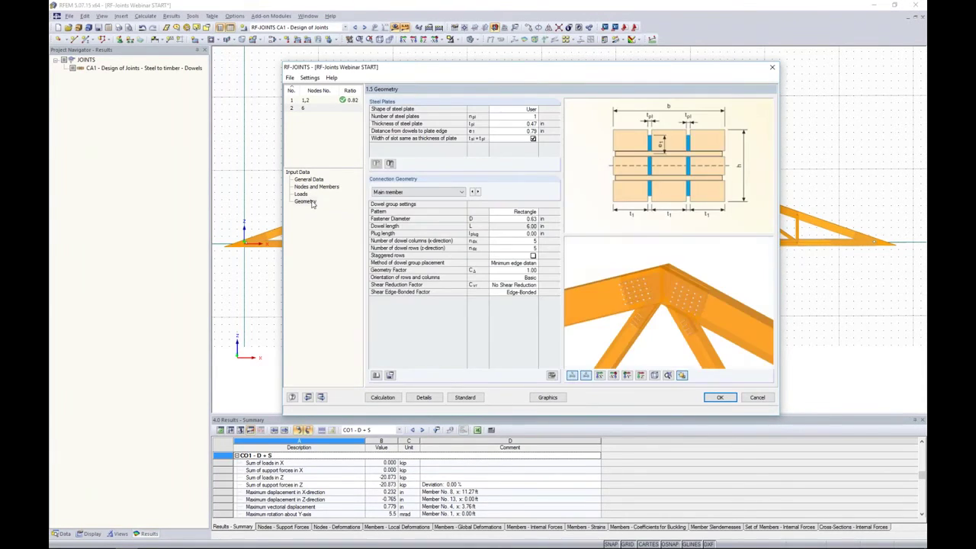
ctrl+middle_drag(693, 332, 767, 293)
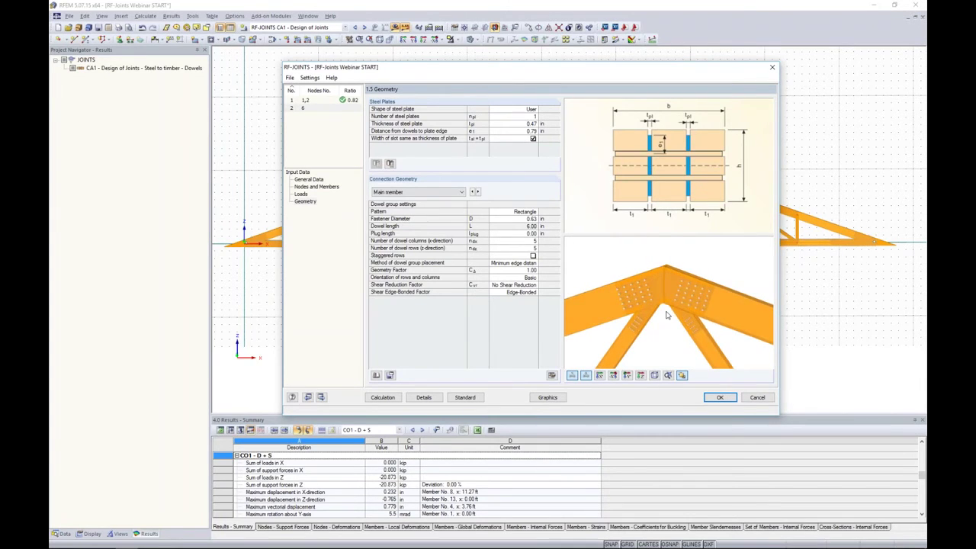
Set member 5's priority to 3 at the ridge joint, accept the default geometry, and inspect how the members are cut
scroll(668, 312, up, 3)
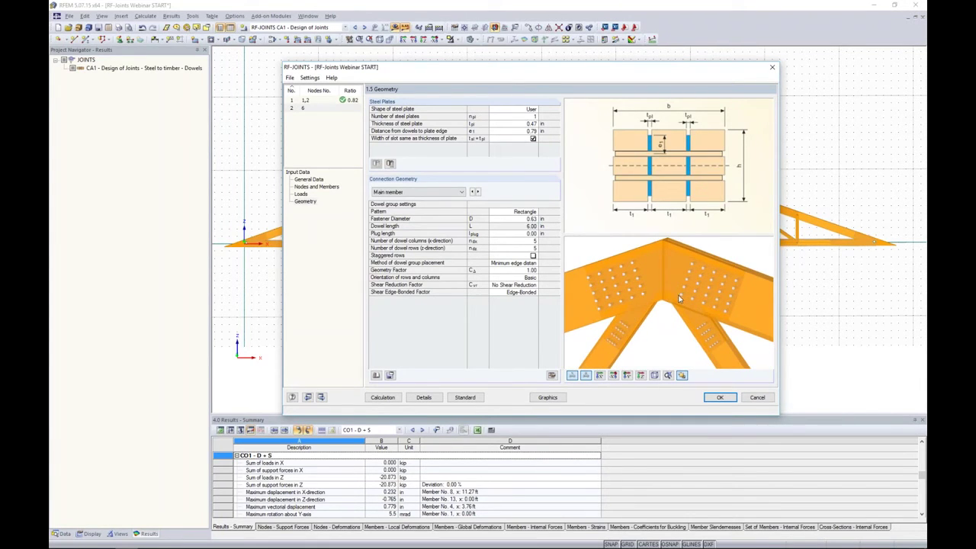
click(319, 187)
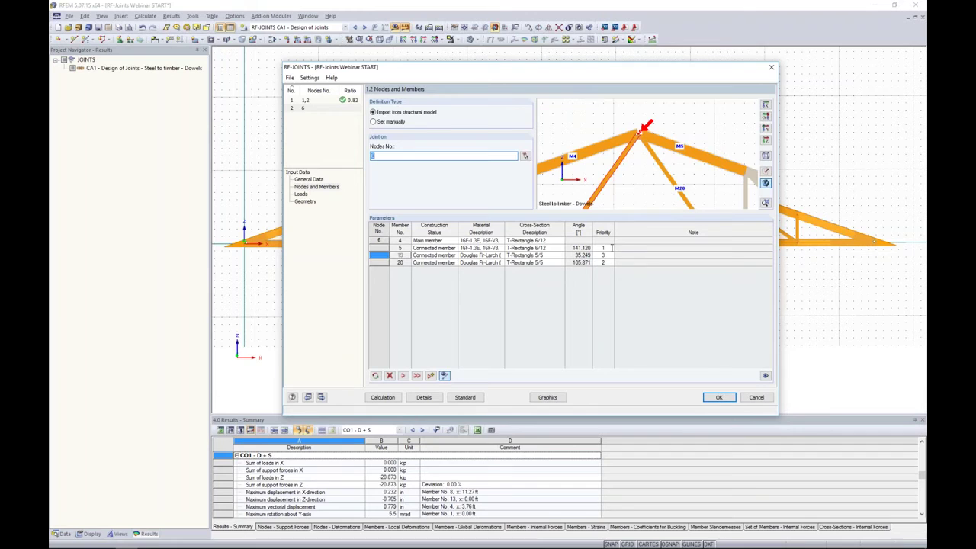
click(608, 248)
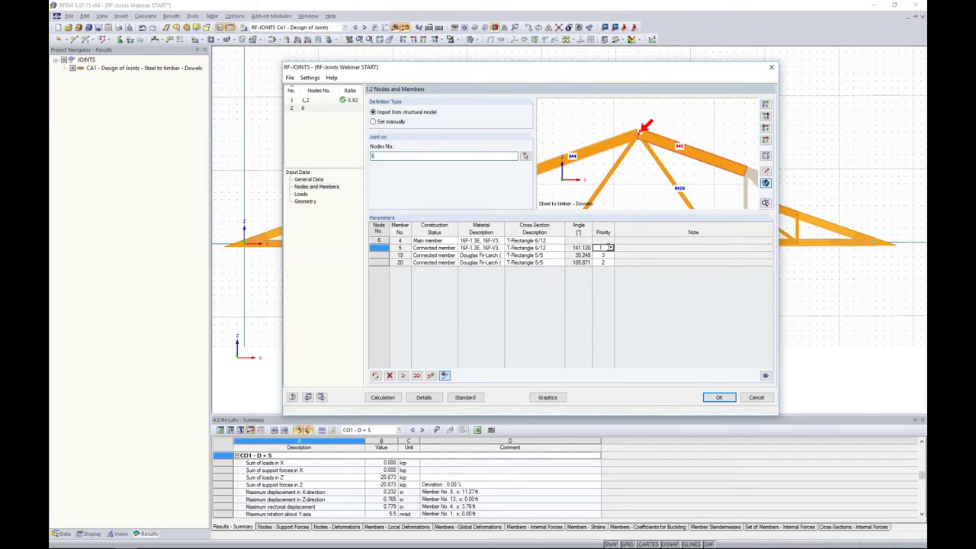
click(610, 248)
click(602, 270)
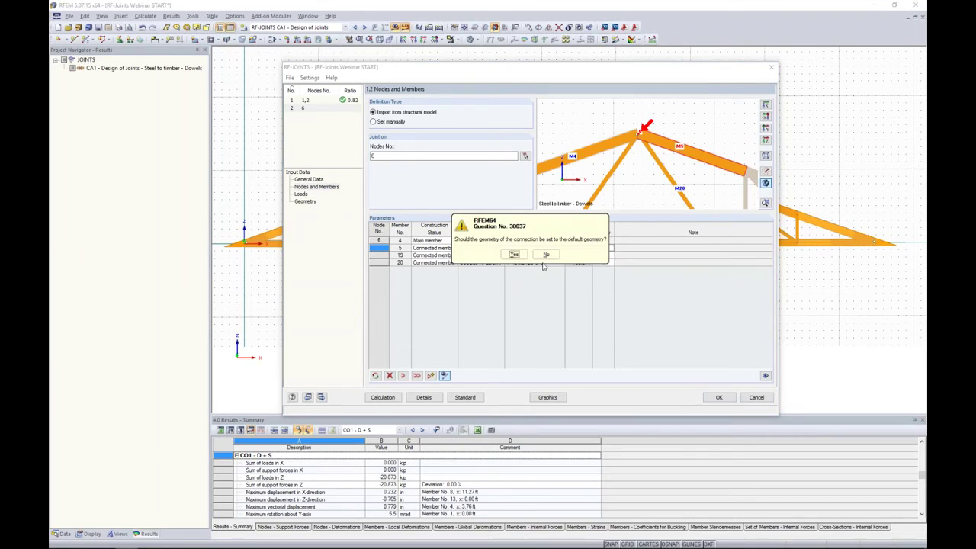
click(515, 255)
click(304, 201)
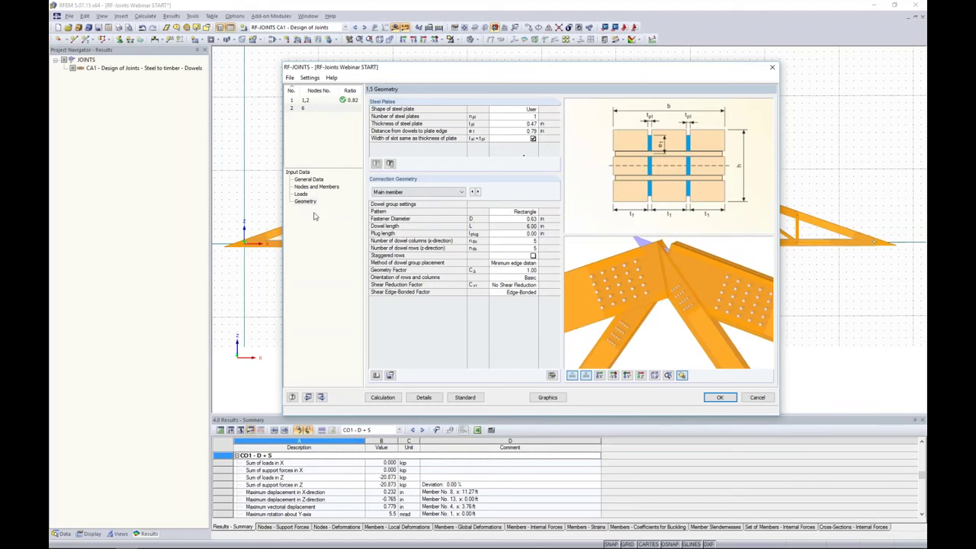
Set connected member 5's priority back to 1 and accept the default connection geometry
click(317, 188)
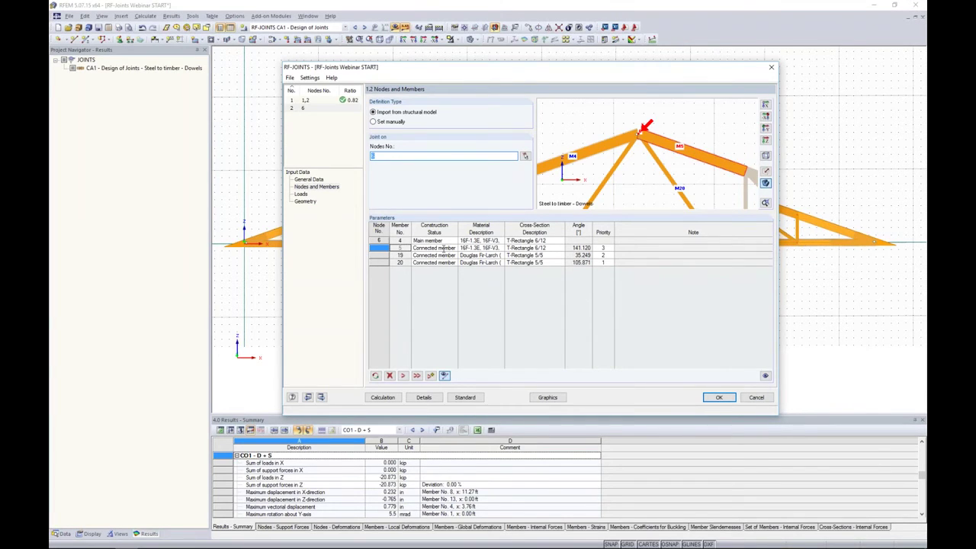
click(316, 180)
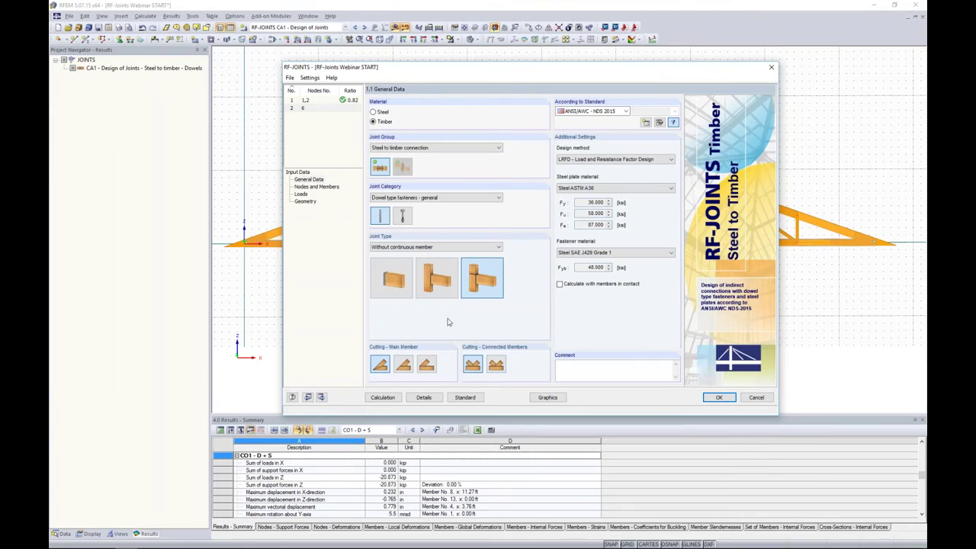
click(318, 188)
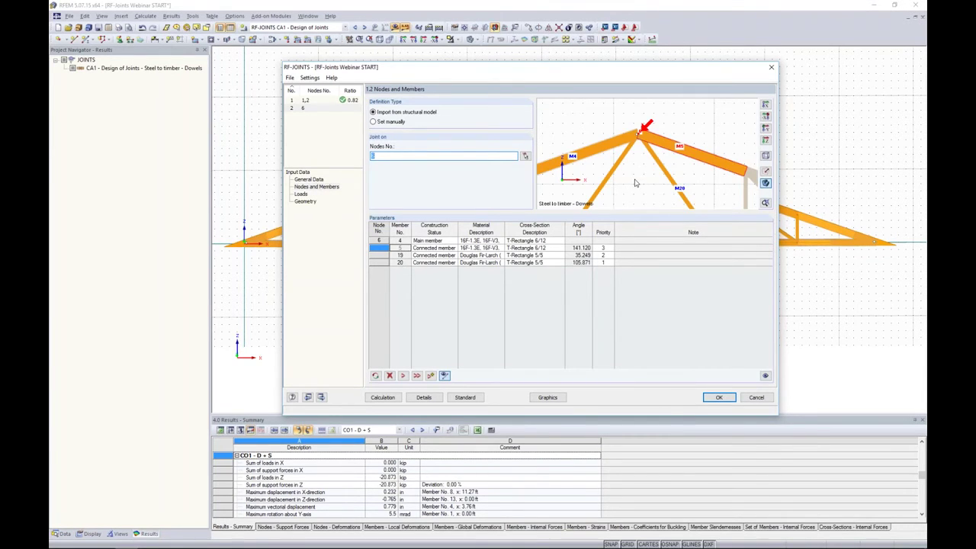
click(607, 247)
click(611, 248)
click(613, 256)
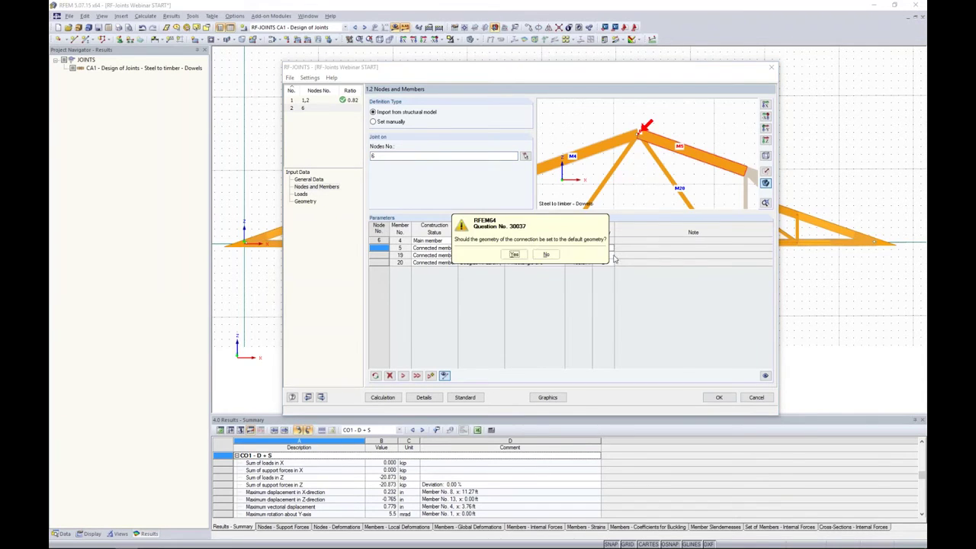
click(515, 255)
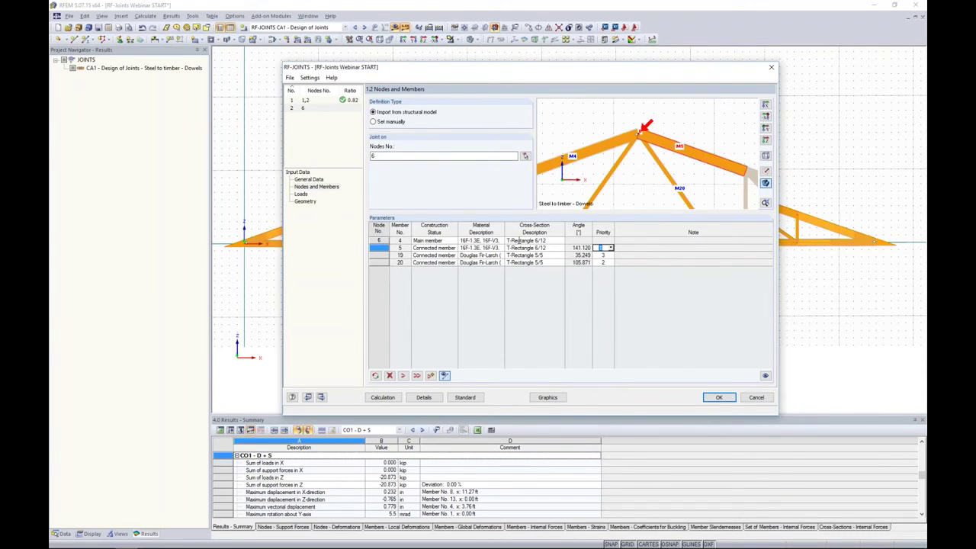
Select load combination CO2 (1.4D + 1.6S) for design and review the load duration and service conditions
click(300, 194)
double_click(420, 132)
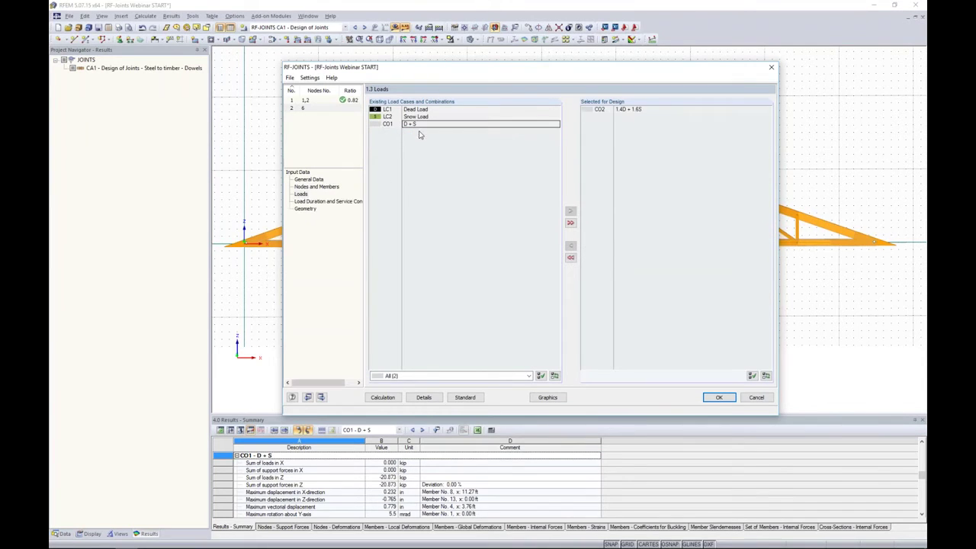
click(315, 202)
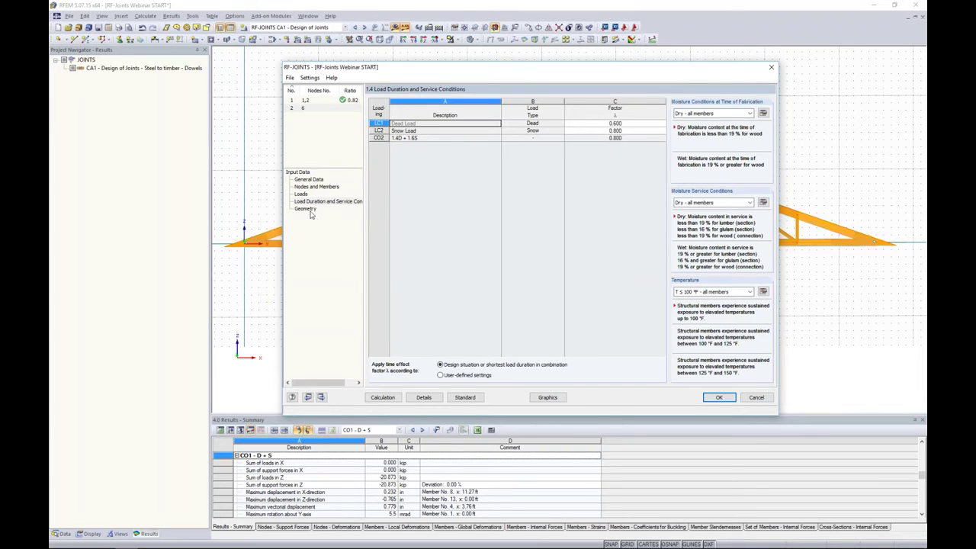
Define two steel plates 0.50 in thick, with 1.20 in from dowels to plate edge and 2.00 in between plates
click(305, 209)
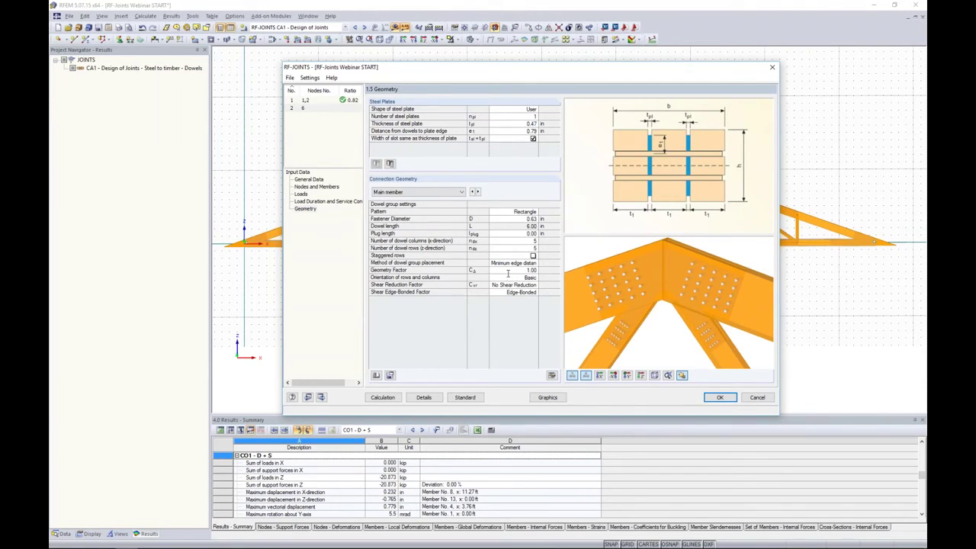
click(524, 116)
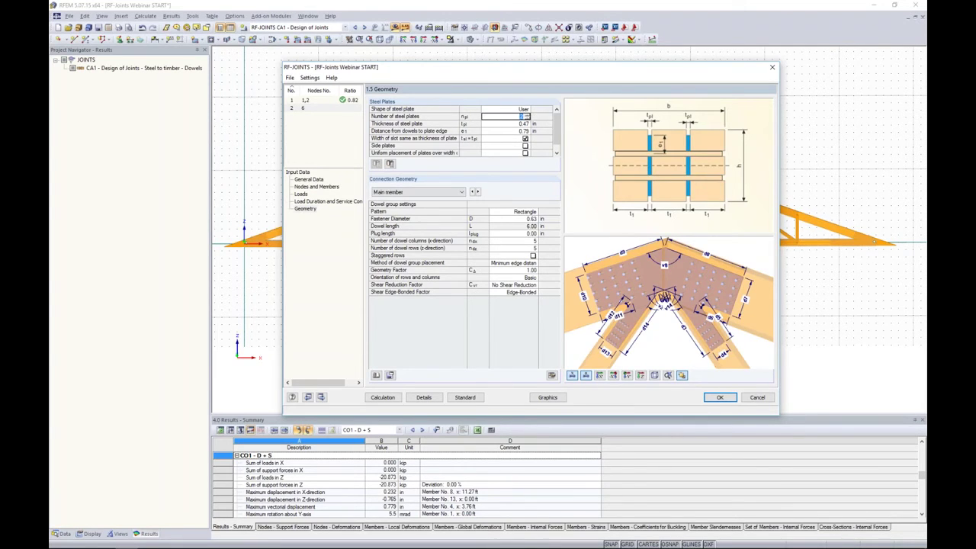
click(526, 118)
key(Return)
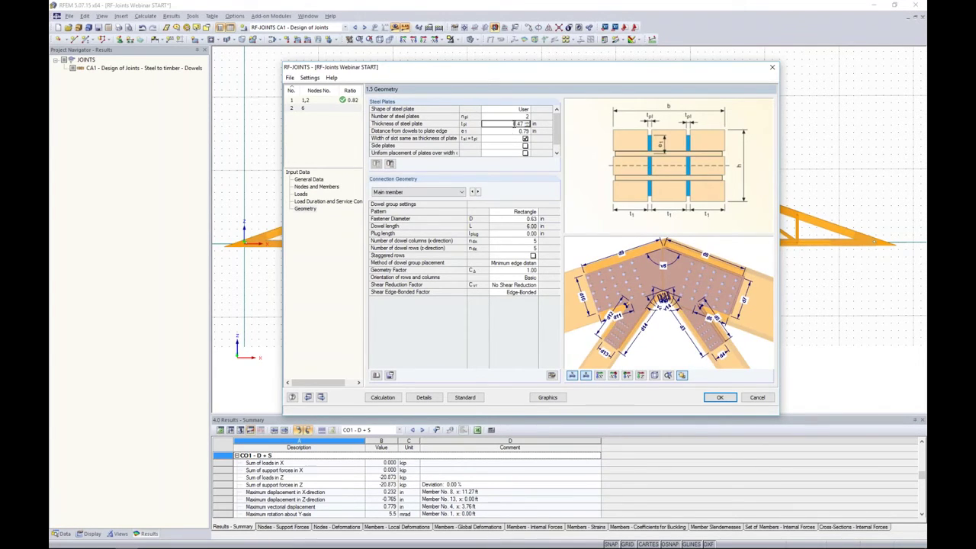
text(0.50)
key(Return)
text(1.2)
key(Return)
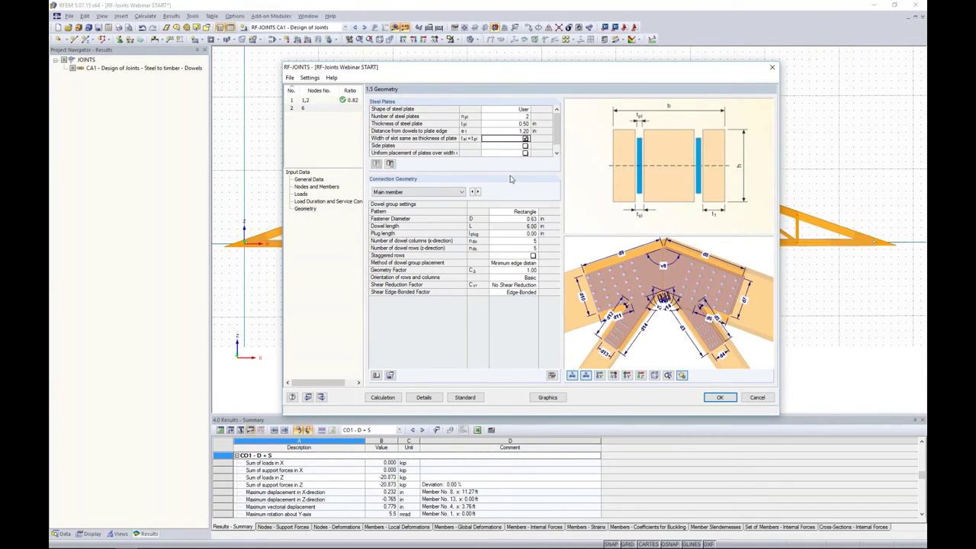
drag(558, 134, 557, 141)
click(519, 152)
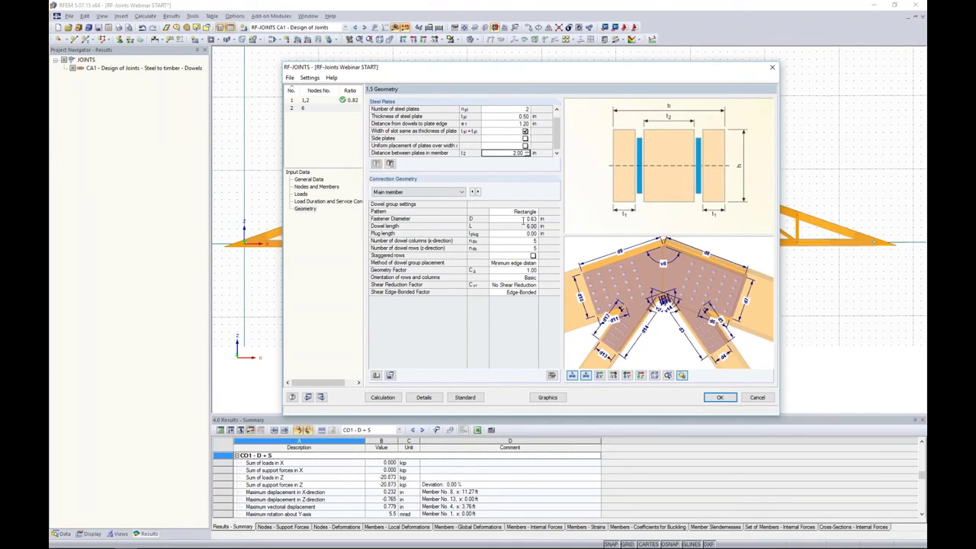
Give the main member 0.50 in dowels in 8 columns and 3 rows, with staggered rows enabled
click(461, 193)
click(451, 204)
click(511, 218)
text(0.5)
key(Return)
click(509, 240)
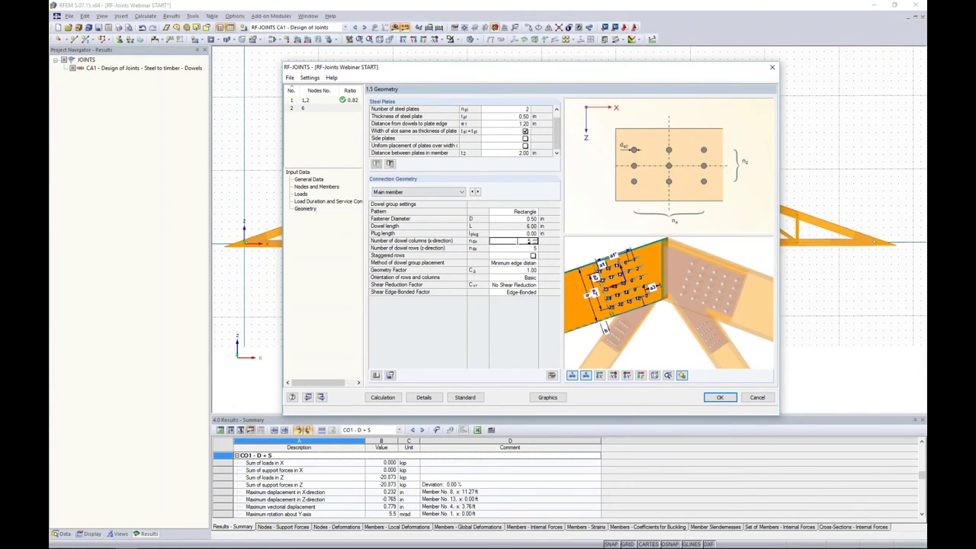
key(Return)
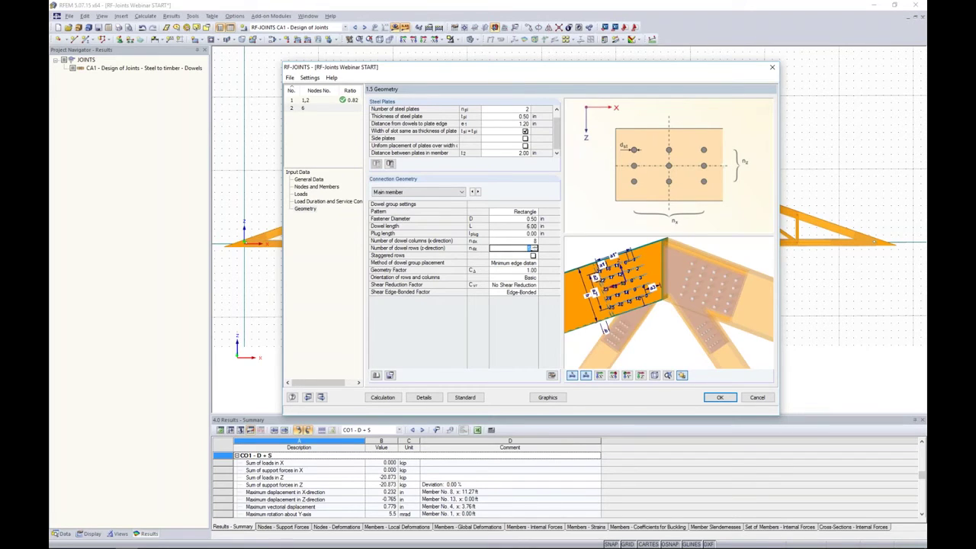
text(2)
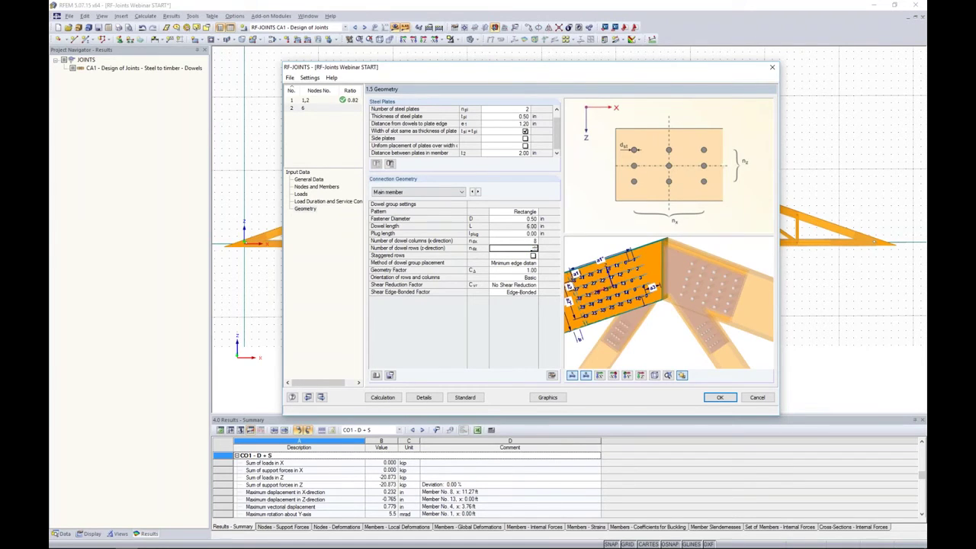
key(Return)
click(534, 255)
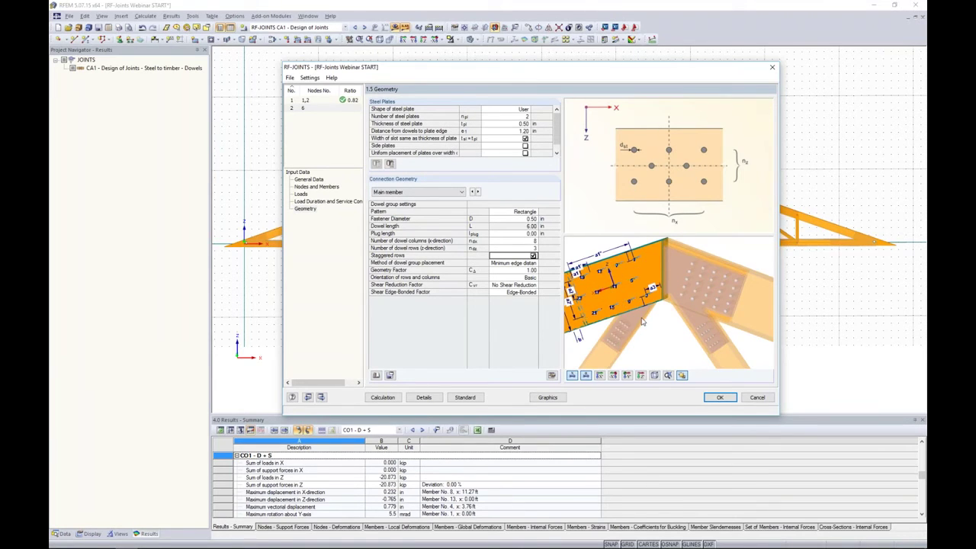
Inspect the main member's staggered dowel layout and save its fastener group to the library as "Main 1"
click(627, 376)
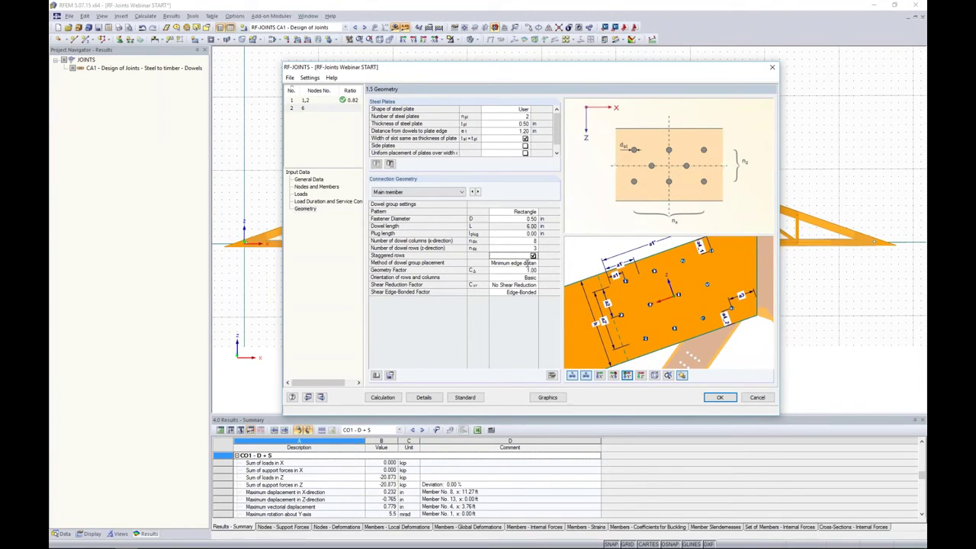
scroll(602, 267, down, 4)
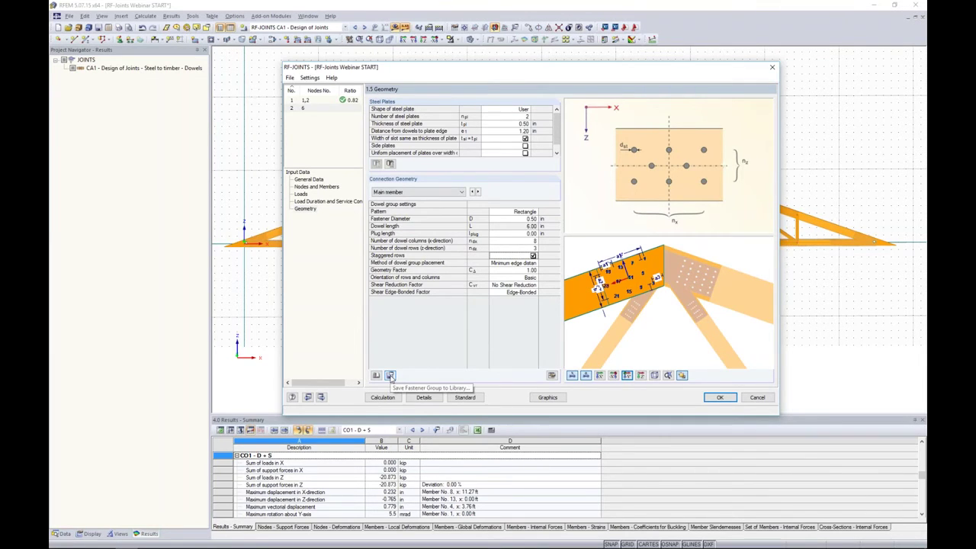
click(390, 376)
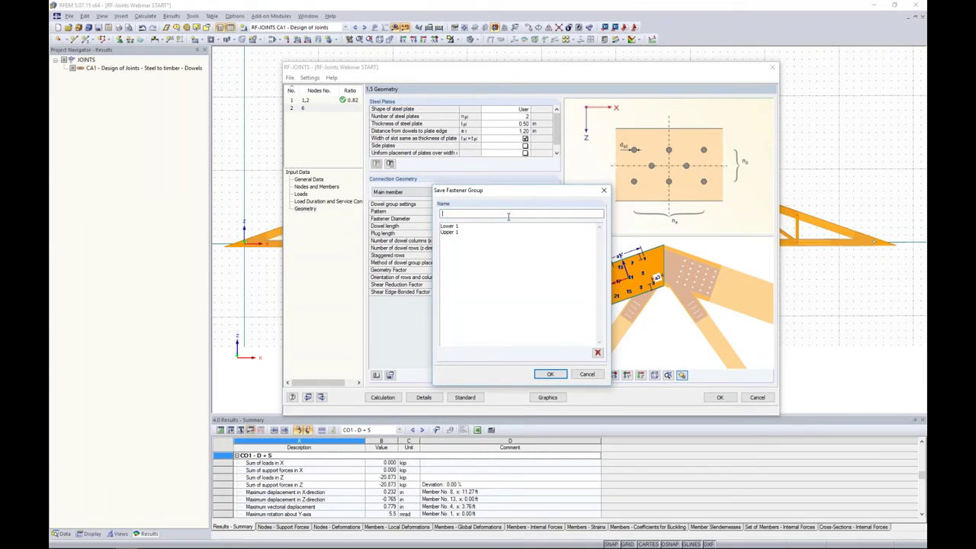
text(Main 1)
key(Return)
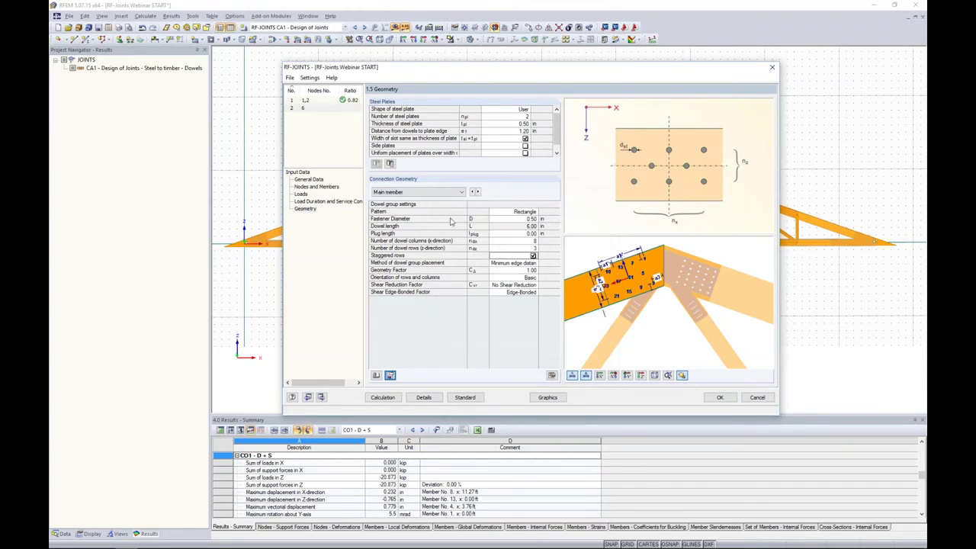
Load the saved fastener group "Main 1" onto connected member 1
click(453, 192)
click(447, 207)
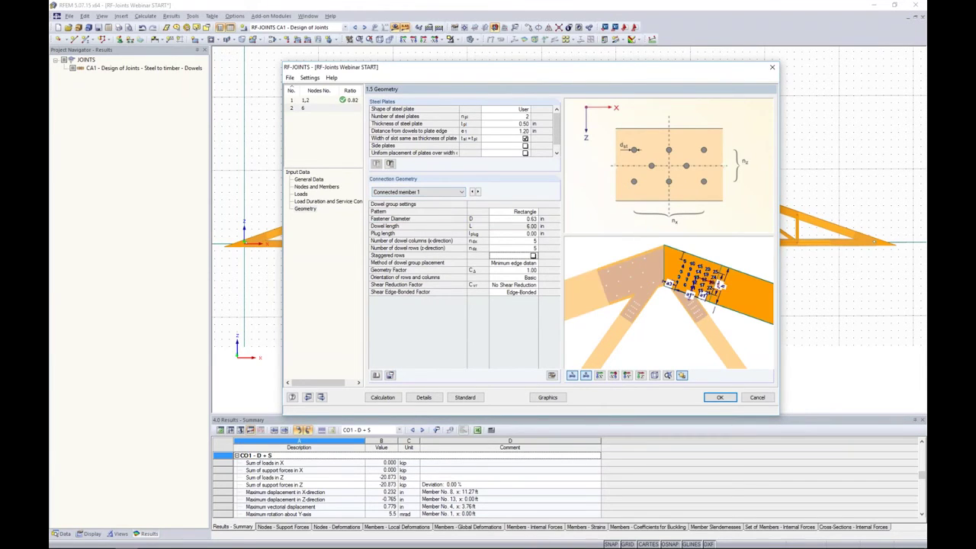
click(376, 375)
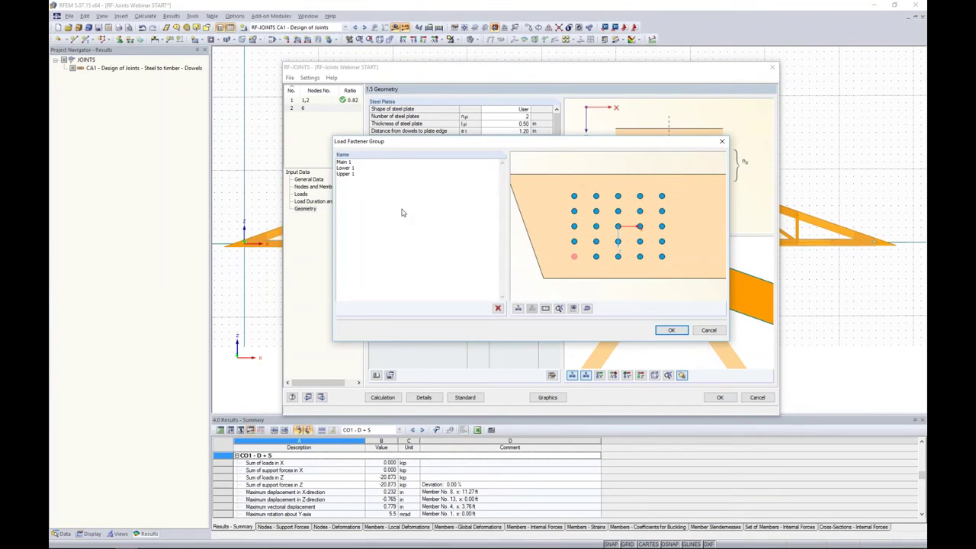
click(345, 162)
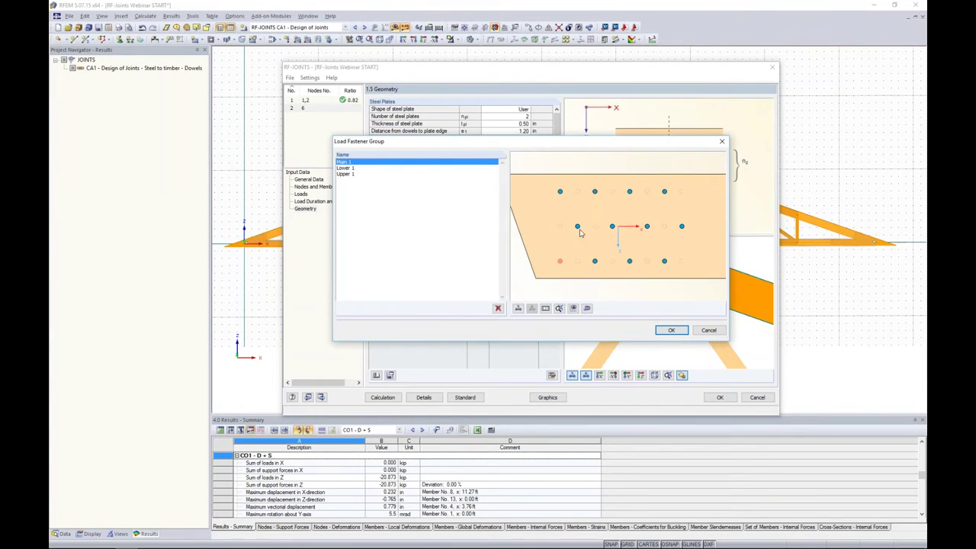
click(660, 330)
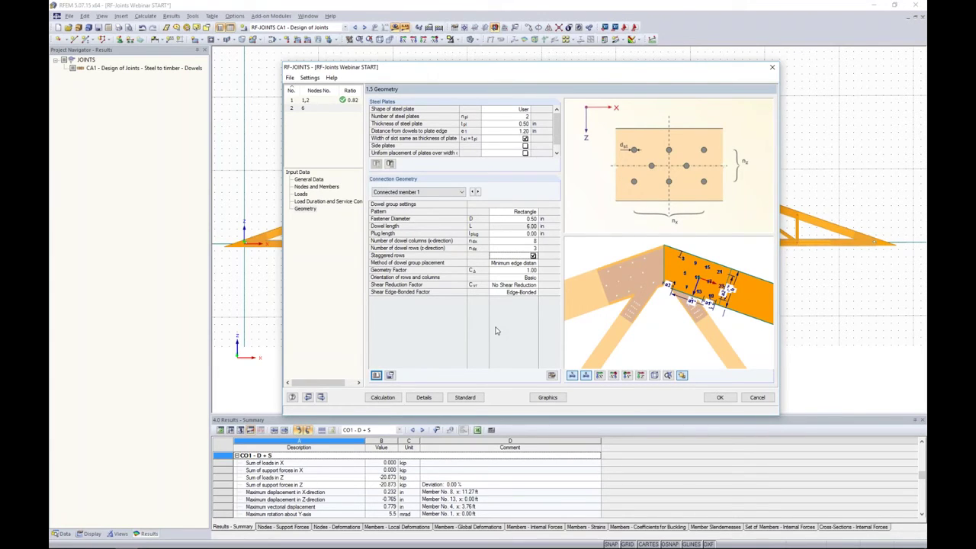
Give connected member 2 dowels of 0.50 in diameter arranged in 6 columns and 1 row
click(460, 192)
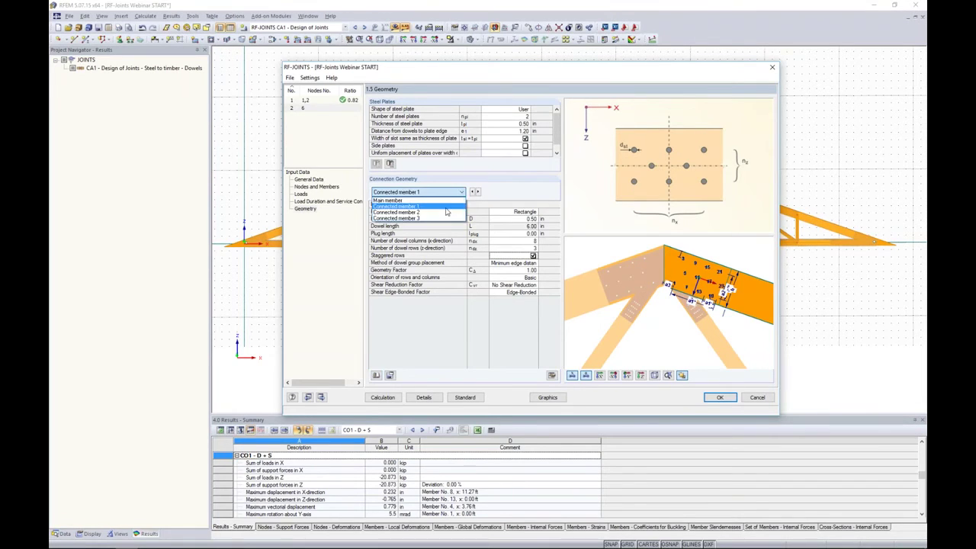
click(447, 212)
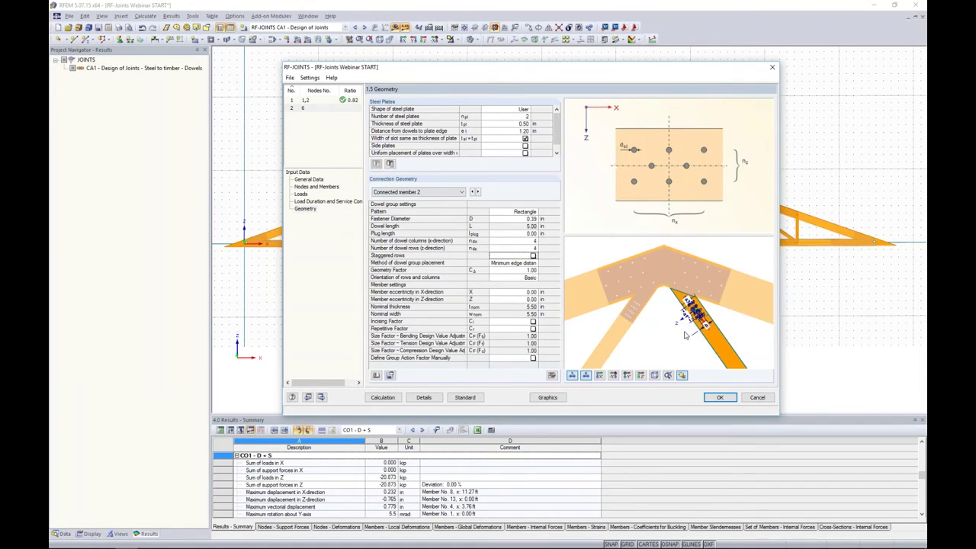
scroll(663, 312, up, 5)
scroll(644, 297, down, 2)
click(526, 219)
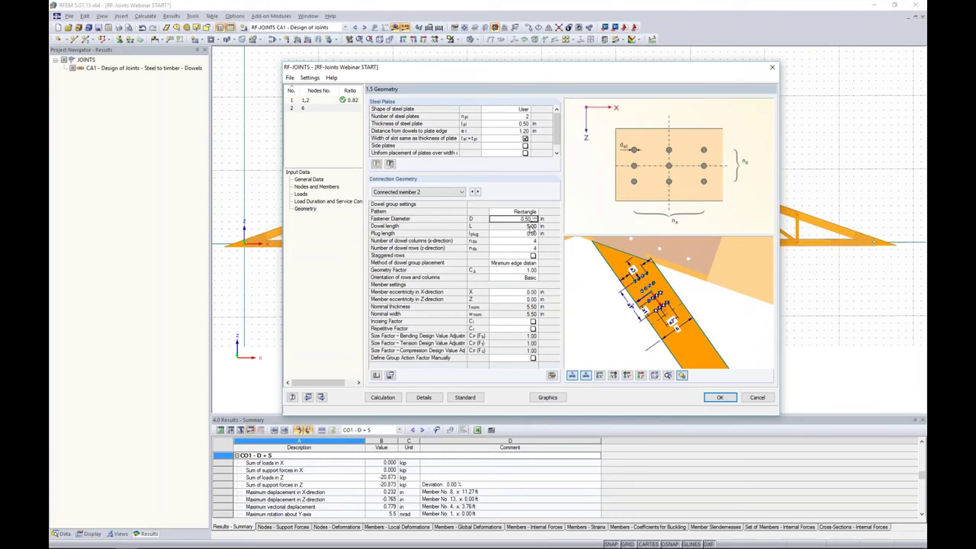
key(Return)
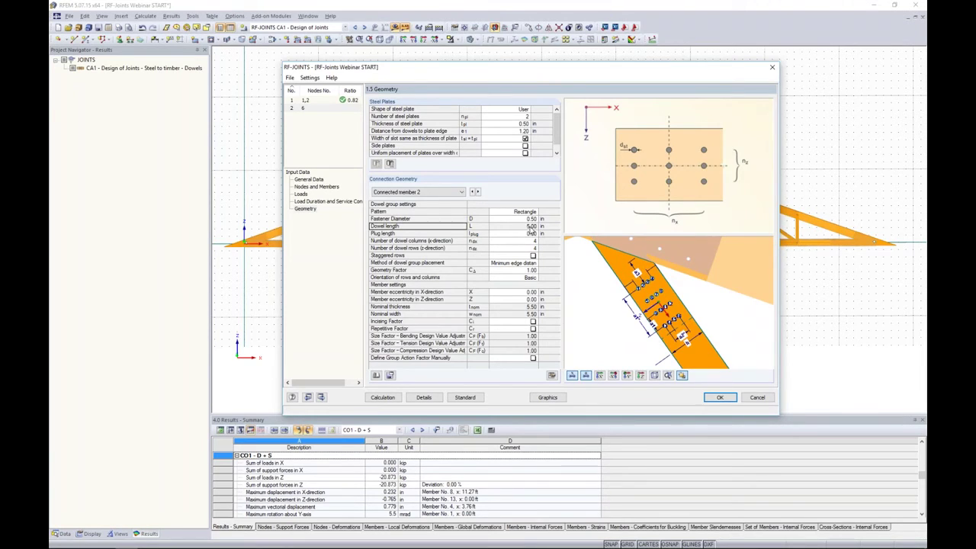
click(529, 241)
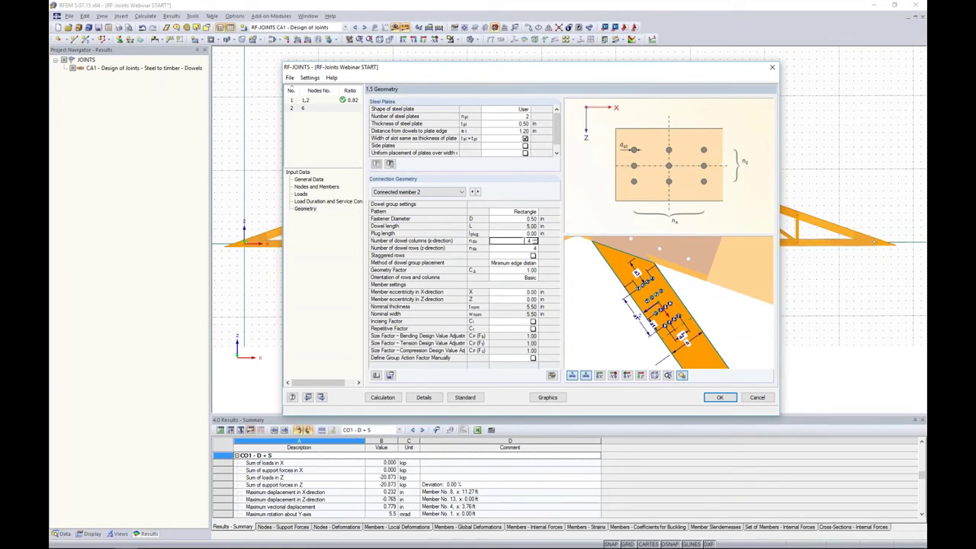
text(6)
key(Return)
text(1)
key(Return)
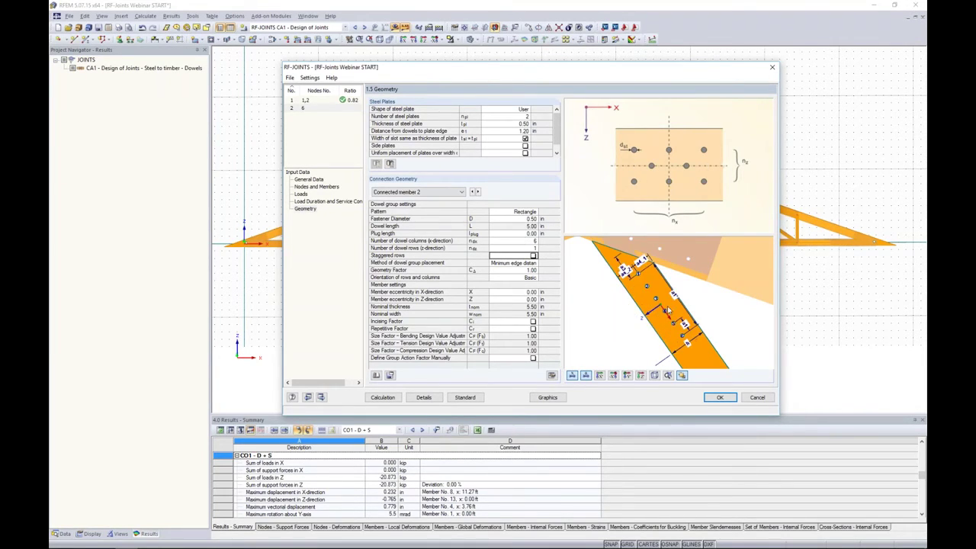
Inspect connected member 2's single-row dowel layout and save its fastener group to the library as "Brace 1"
scroll(679, 320, up, 2)
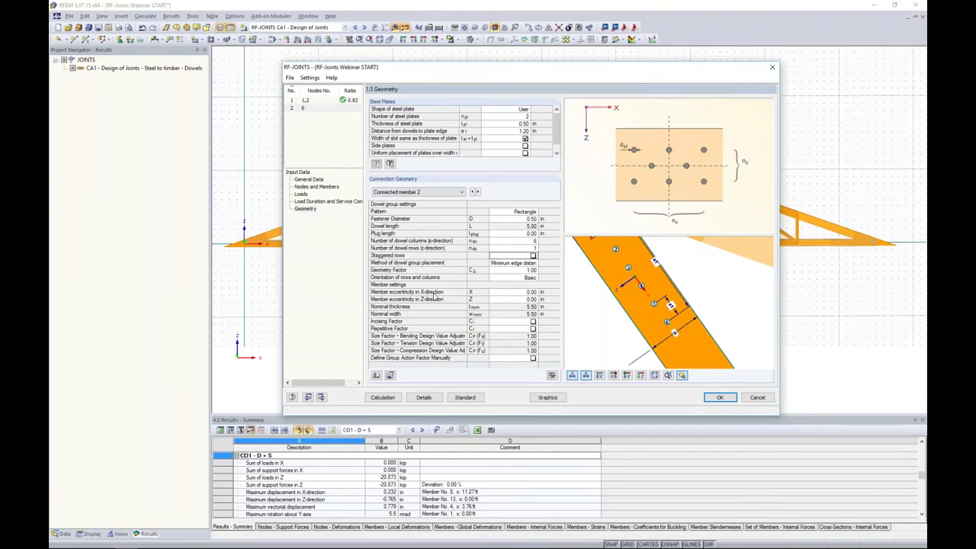
scroll(645, 299, down, 5)
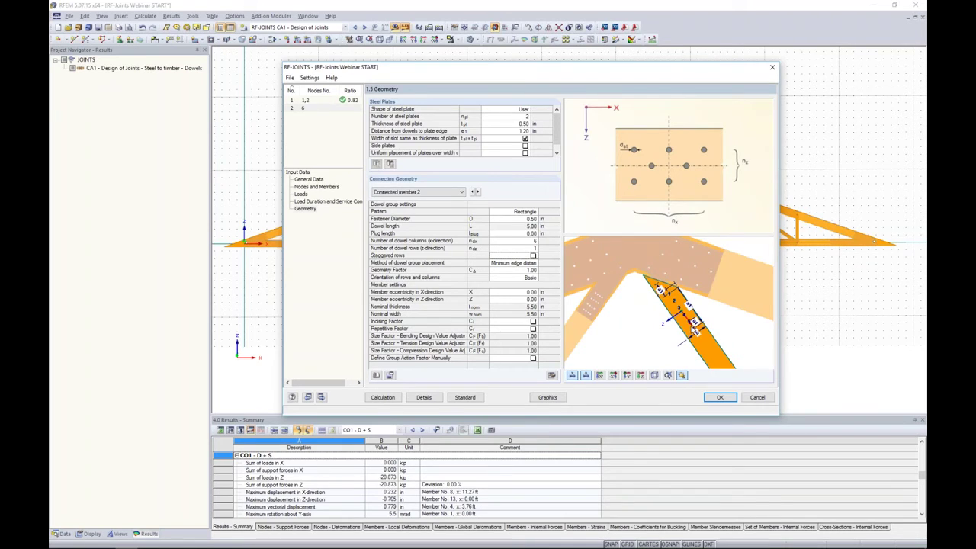
click(515, 291)
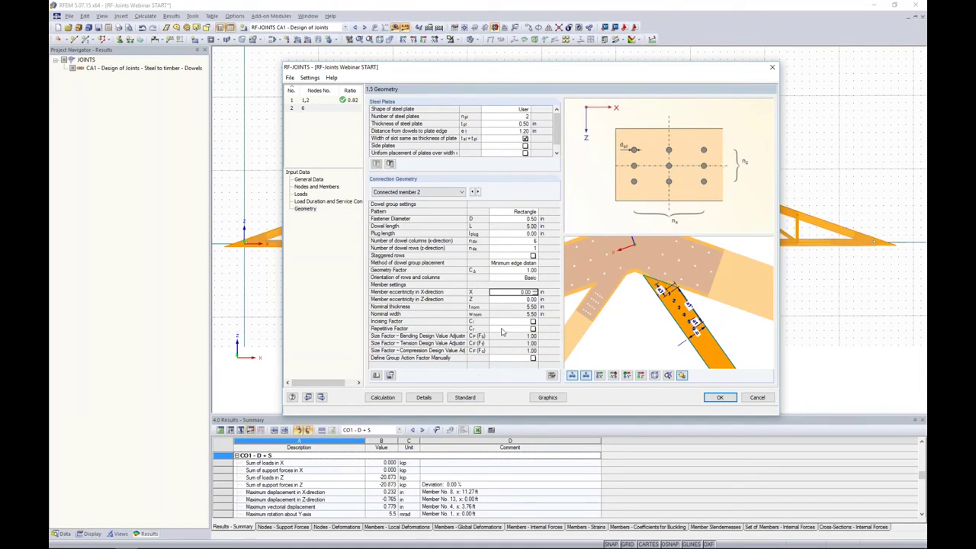
click(389, 375)
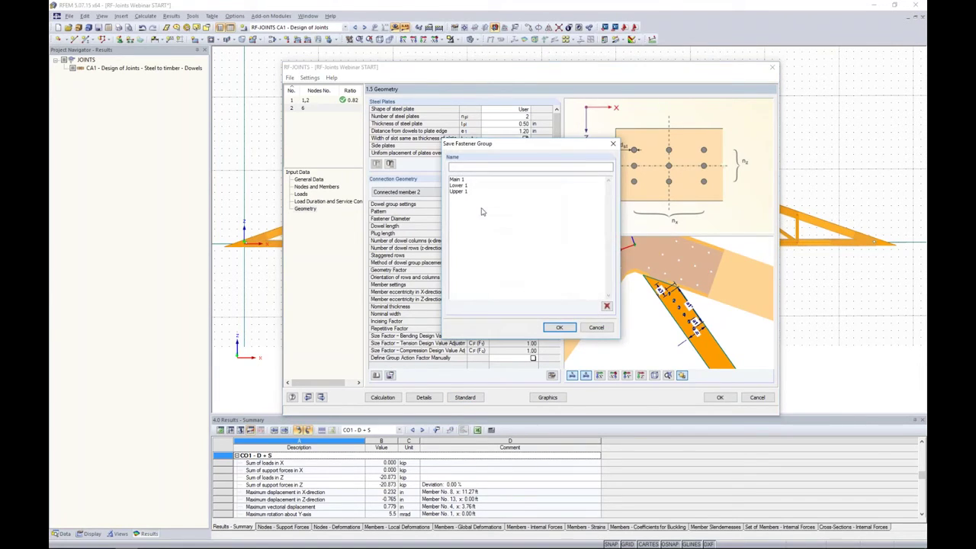
text(Brace 1)
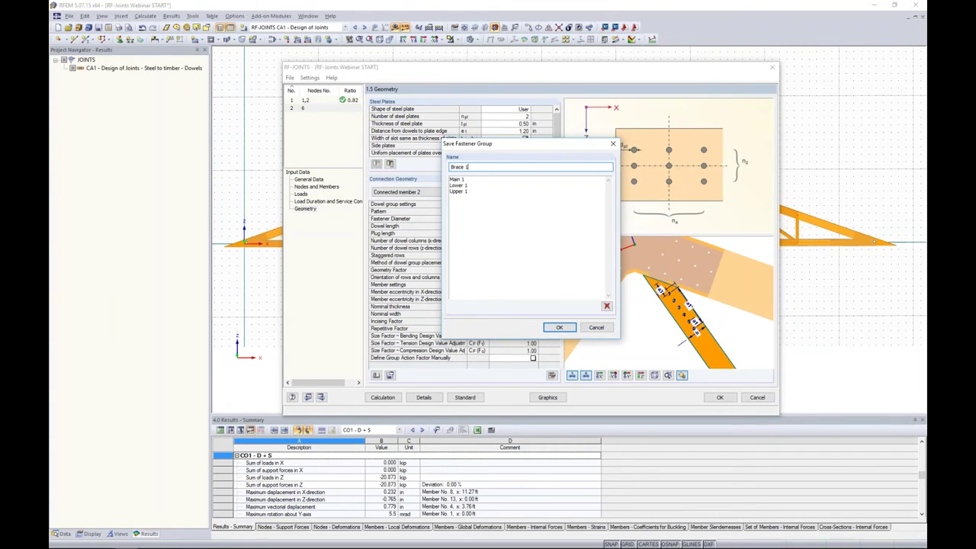
key(Return)
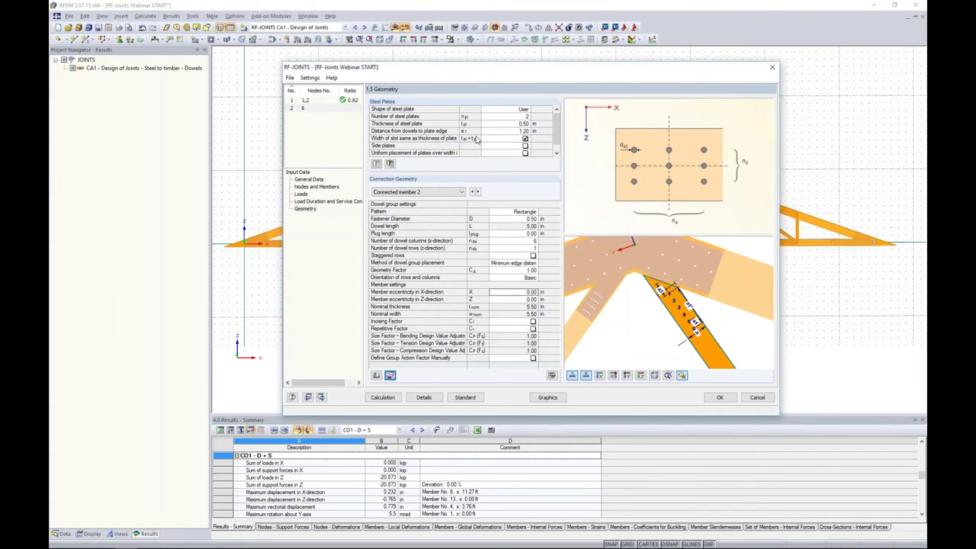
Load the saved fastener group "Brace 1" onto connected member 3
click(432, 195)
click(427, 216)
click(376, 376)
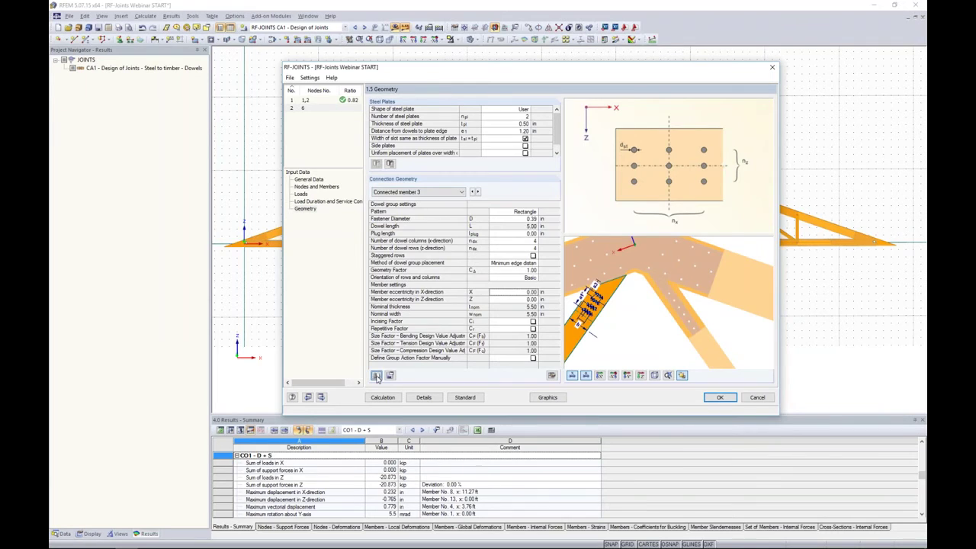
click(345, 162)
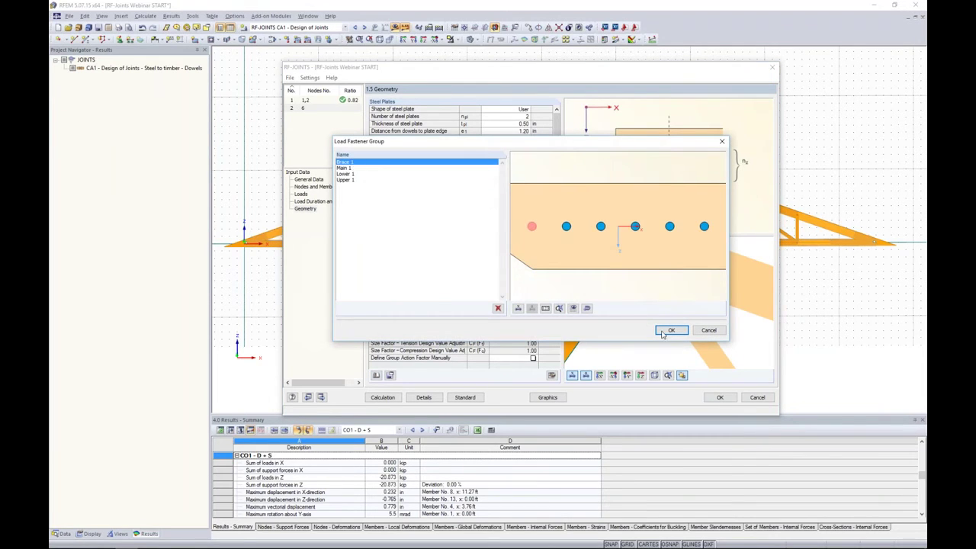
click(670, 329)
middle_drag(631, 329, 663, 324)
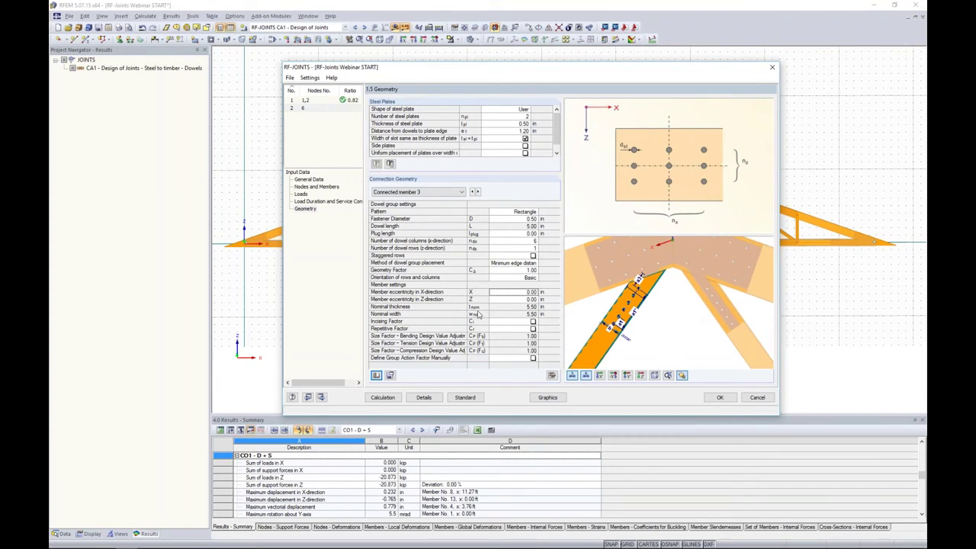
Calculate the joint at node 6 and display the RF-JOINTS CA2 results graphically on the model
click(388, 397)
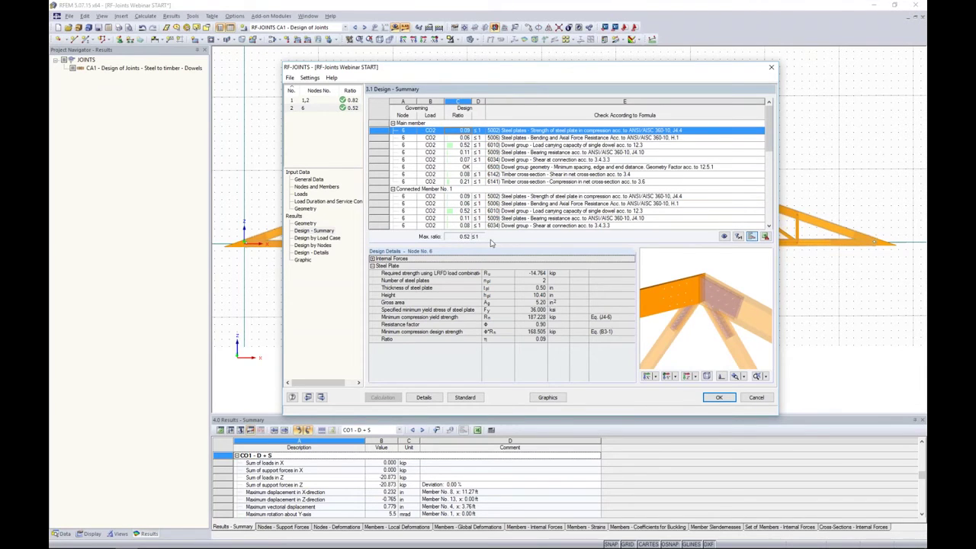
mouse_move(769, 144)
mouse_down()
mouse_move(770, 214)
mouse_move(770, 139)
mouse_up()
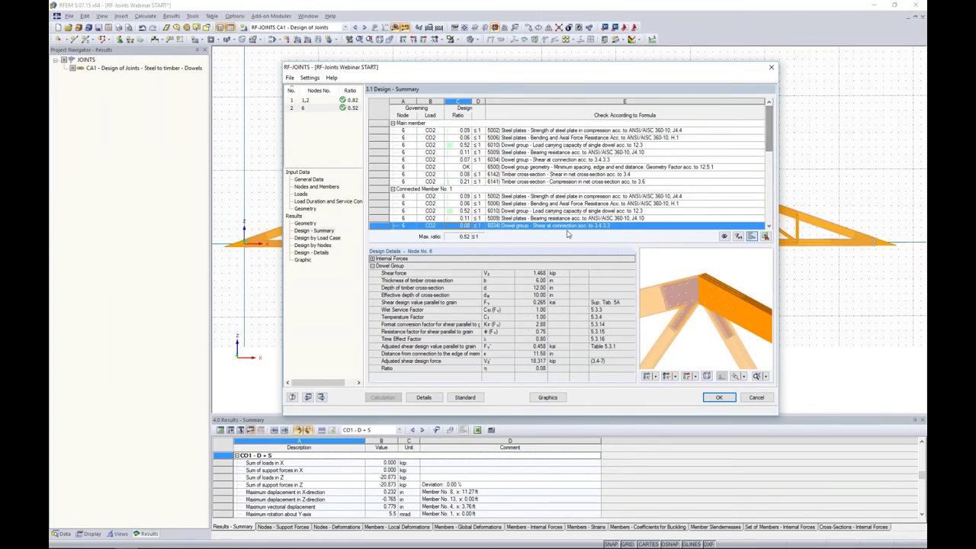
click(547, 398)
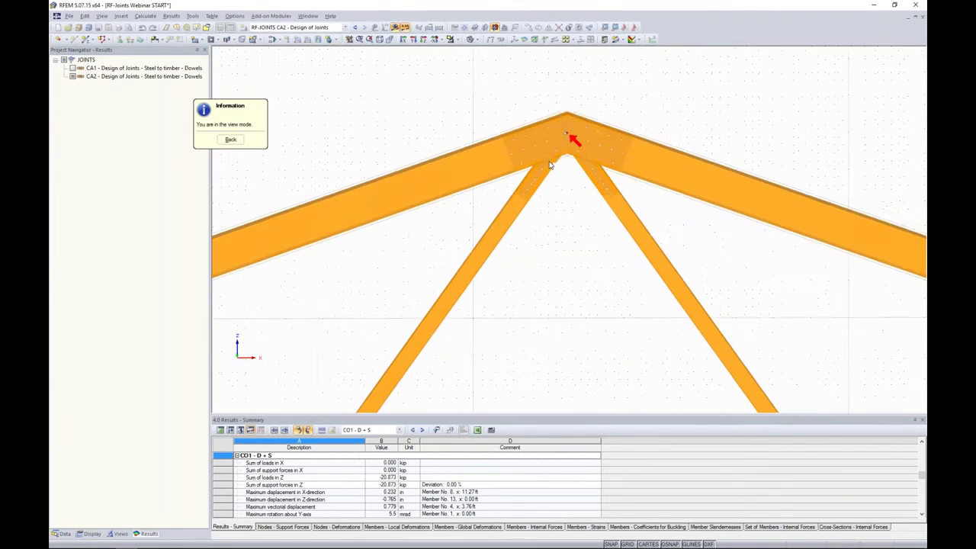
click(346, 28)
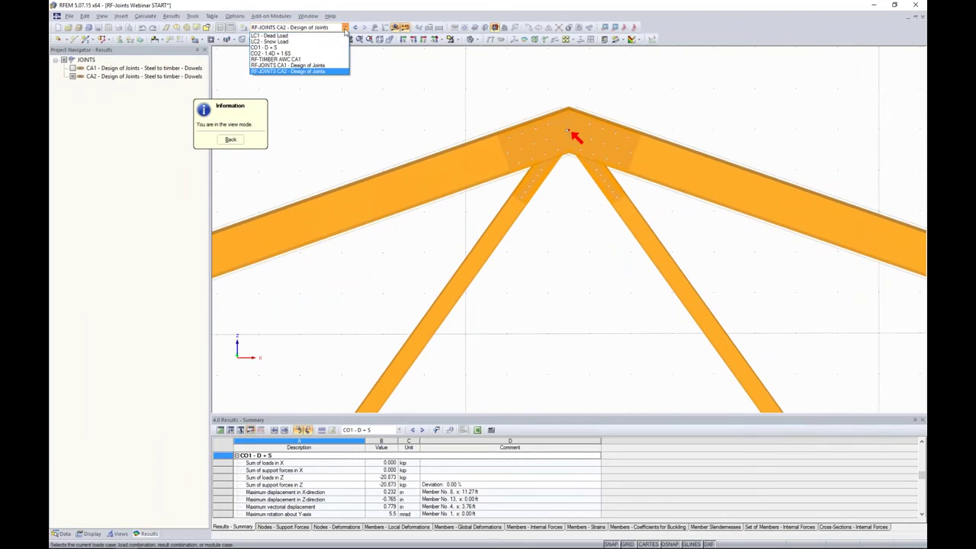
click(313, 71)
Examine the ridge joint's steel plates and dowels in 3D and return to the joint design results
scroll(584, 161, down, 3)
scroll(581, 155, down, 2)
ctrl+middle_drag(584, 153, 377, 268)
scroll(577, 171, up, 10)
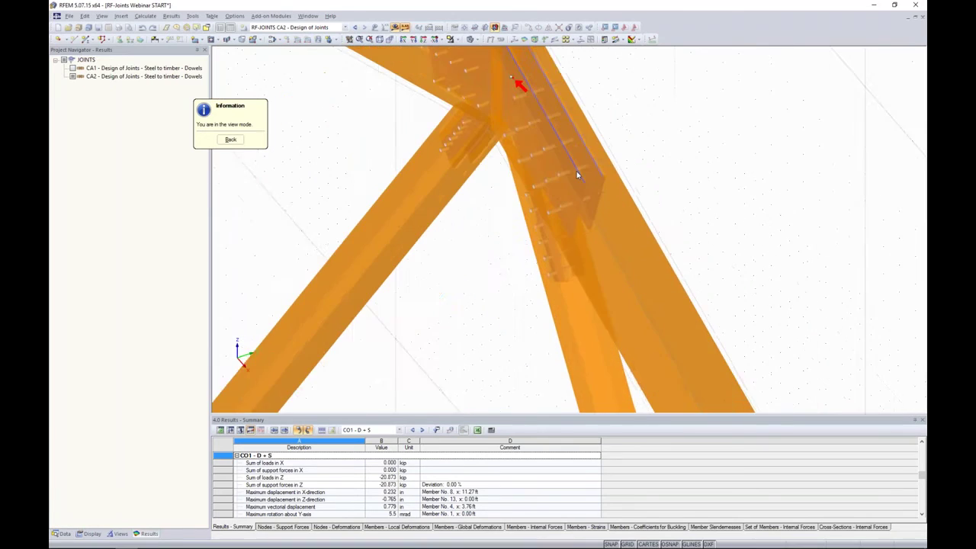
scroll(601, 161, down, 10)
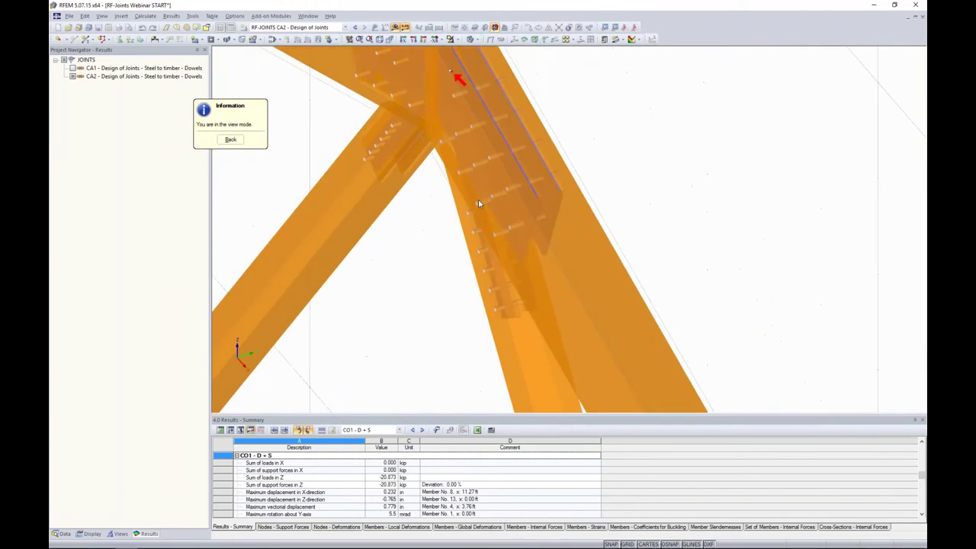
scroll(478, 165, down, 2)
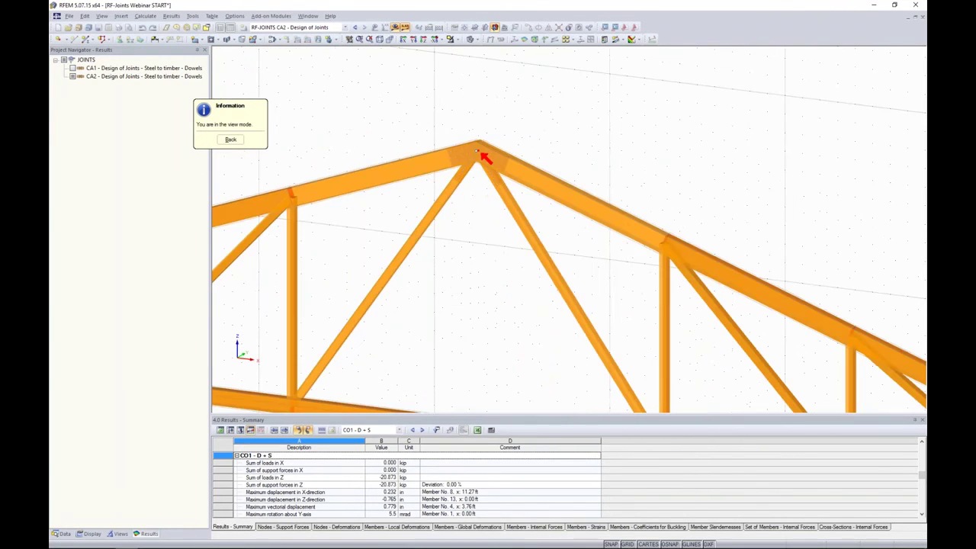
click(230, 139)
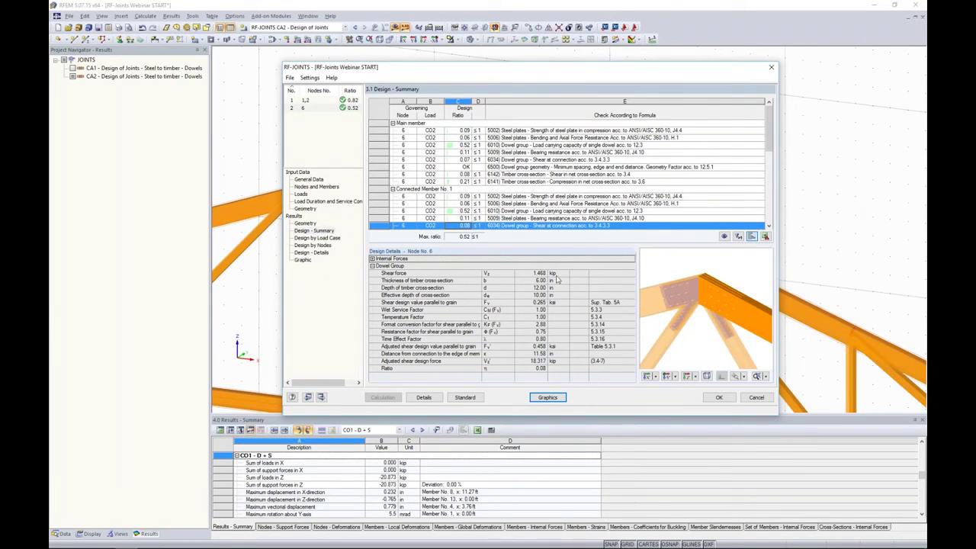
Try the detail options for generating member eccentricity and a connection model in the structural model
click(424, 398)
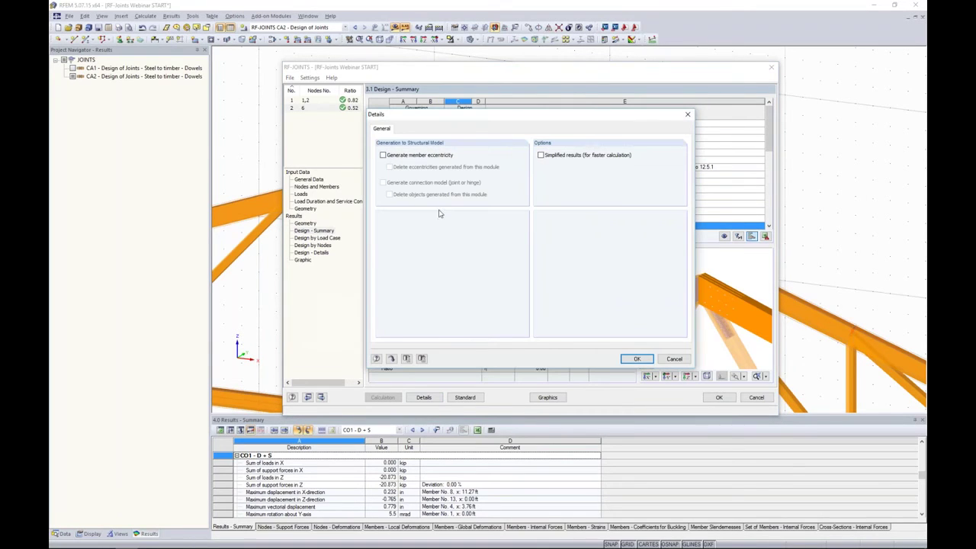
click(383, 155)
click(383, 182)
click(382, 155)
click(635, 359)
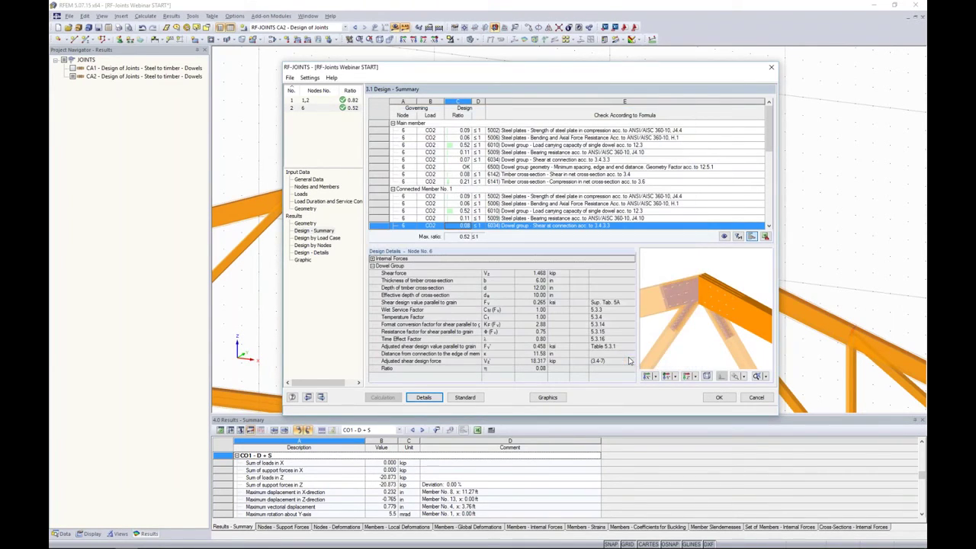
Close the joint design module with its data kept and show the whole truss in front view
click(717, 398)
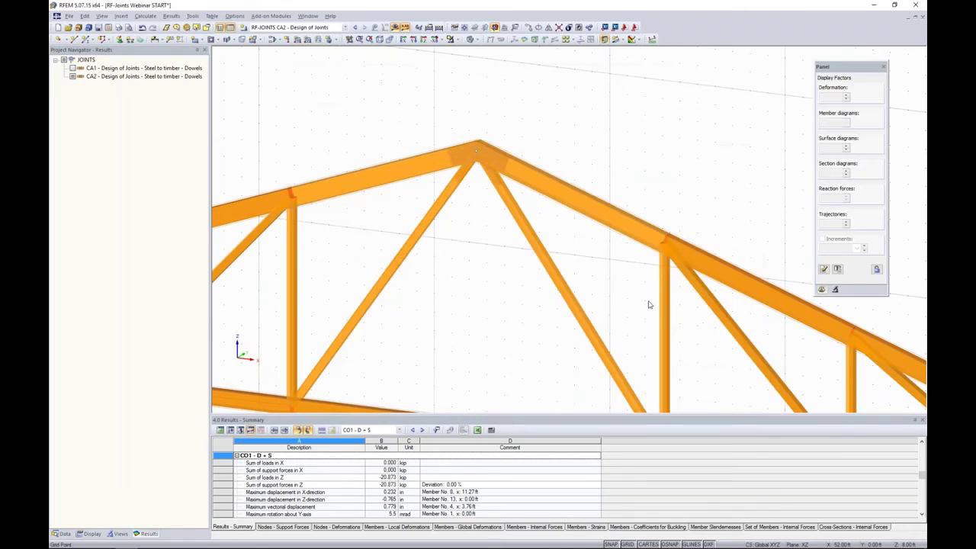
ctrl+middle_drag(723, 302, 720, 301)
middle_drag(662, 309, 576, 192)
scroll(577, 192, down, 1)
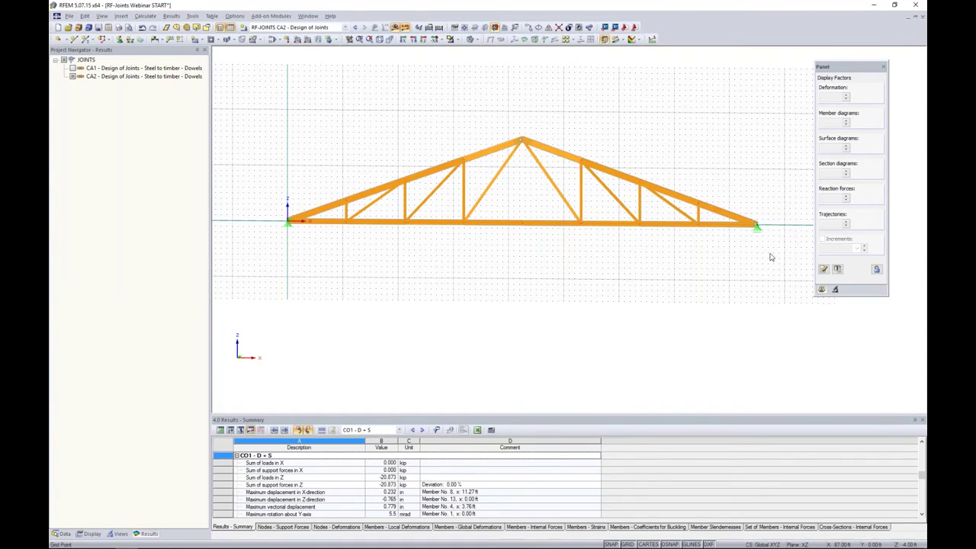
Switch the model to load case LC1 - Dead Load and turn off the results display
drag(776, 269, 248, 87)
click(305, 26)
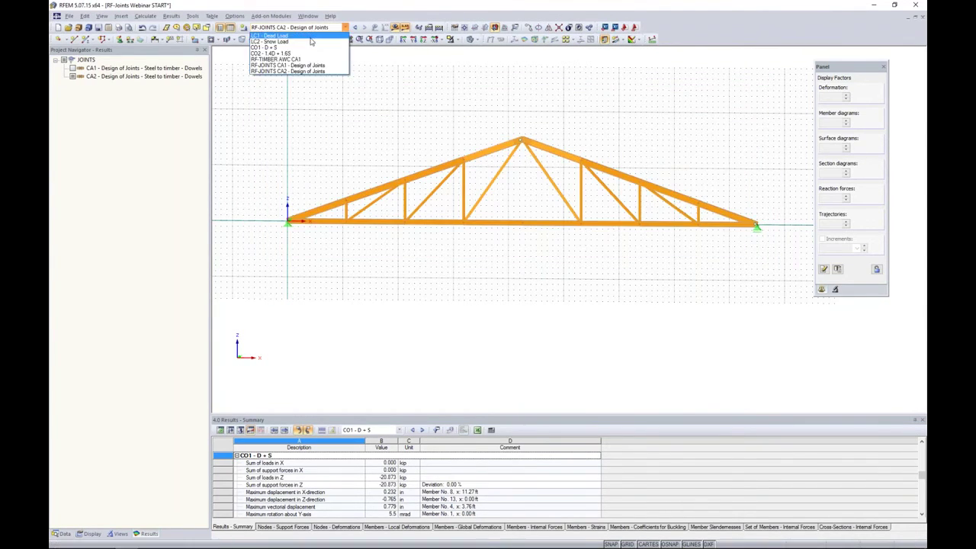
click(305, 36)
click(395, 29)
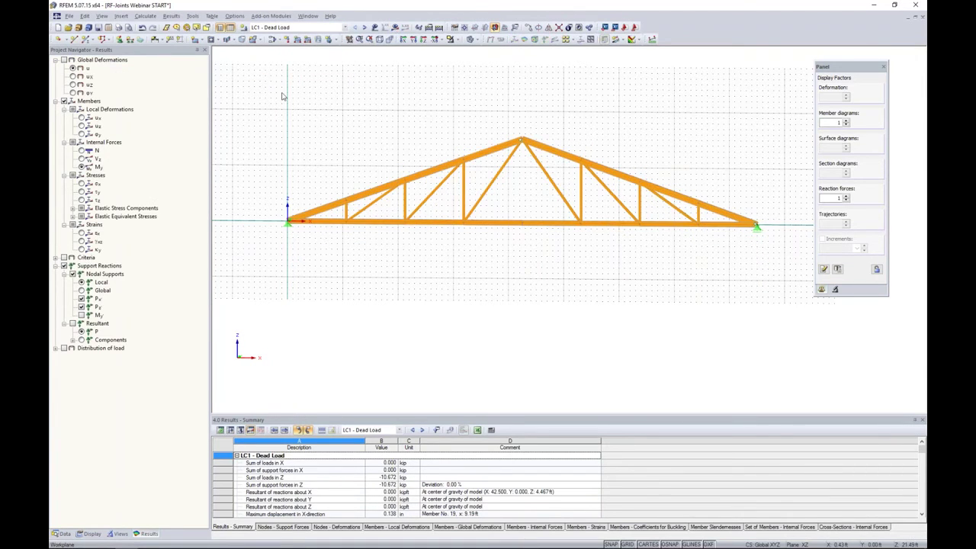
Select the whole truss and set the member type of all its members to Beam
drag(258, 94, 514, 281)
click(797, 304)
drag(793, 306, 263, 111)
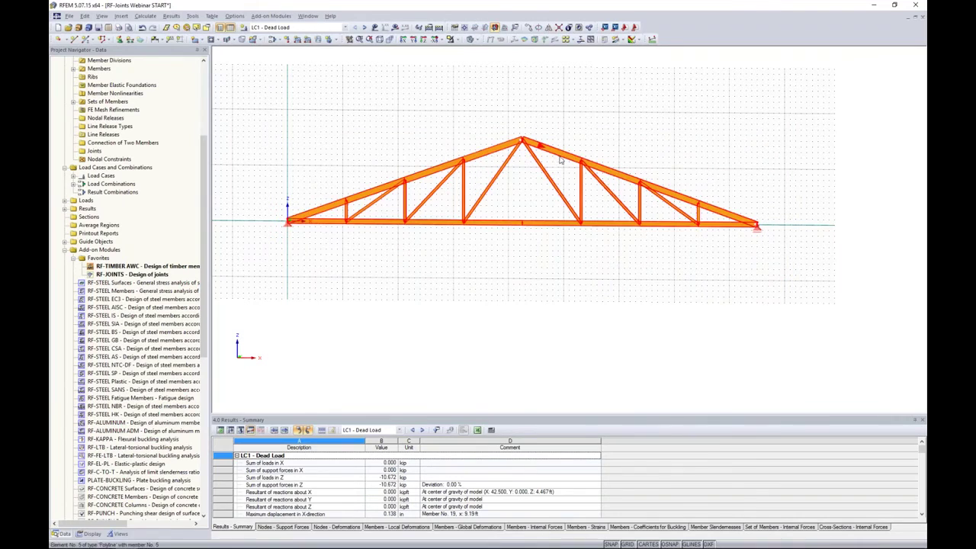
right_click(482, 155)
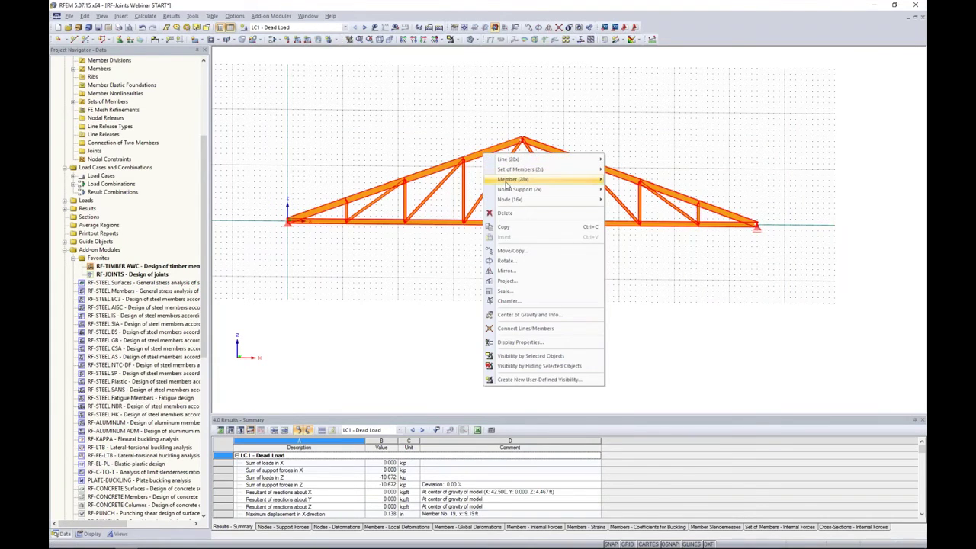
mouse_move(549, 179)
click(622, 182)
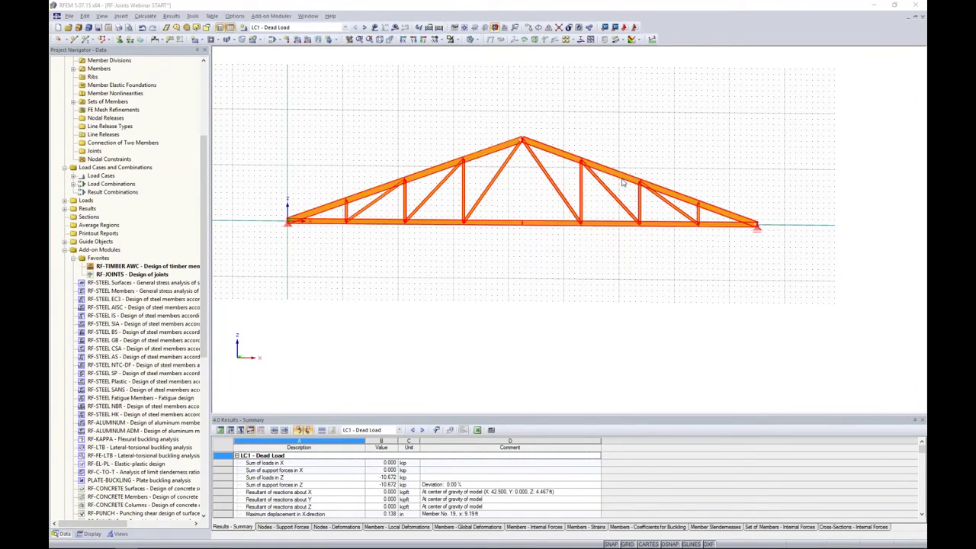
drag(605, 158, 751, 95)
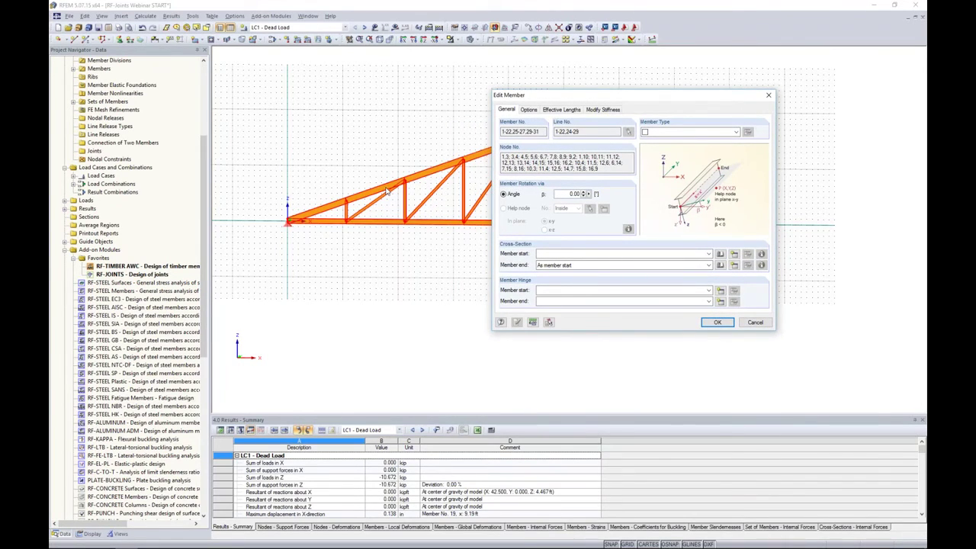
click(737, 132)
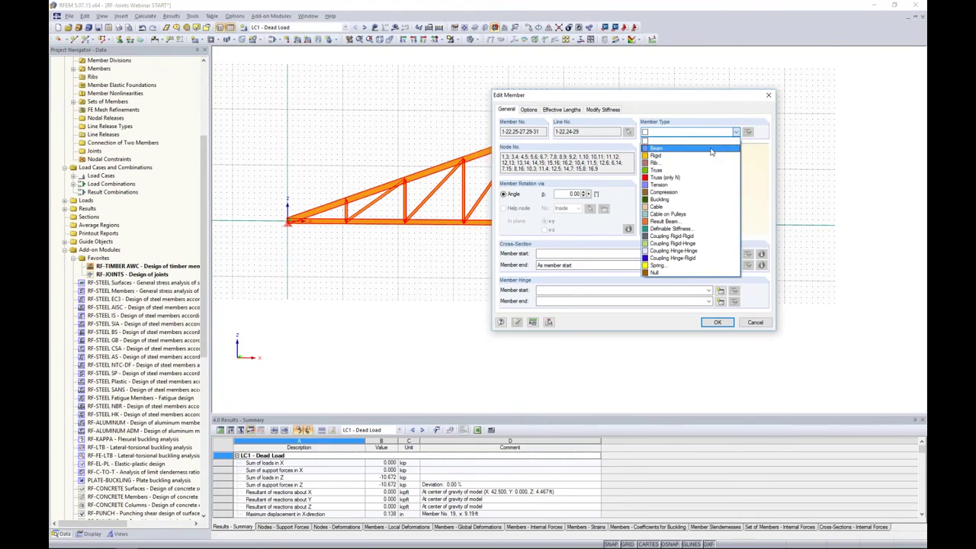
click(710, 149)
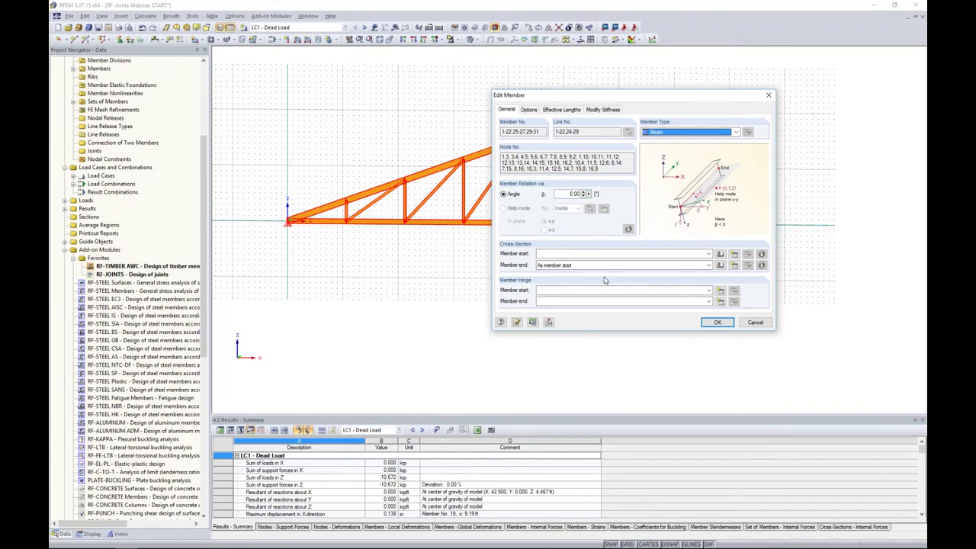
Set the member hinges at both start and end to None for all truss members and apply the changes
click(586, 295)
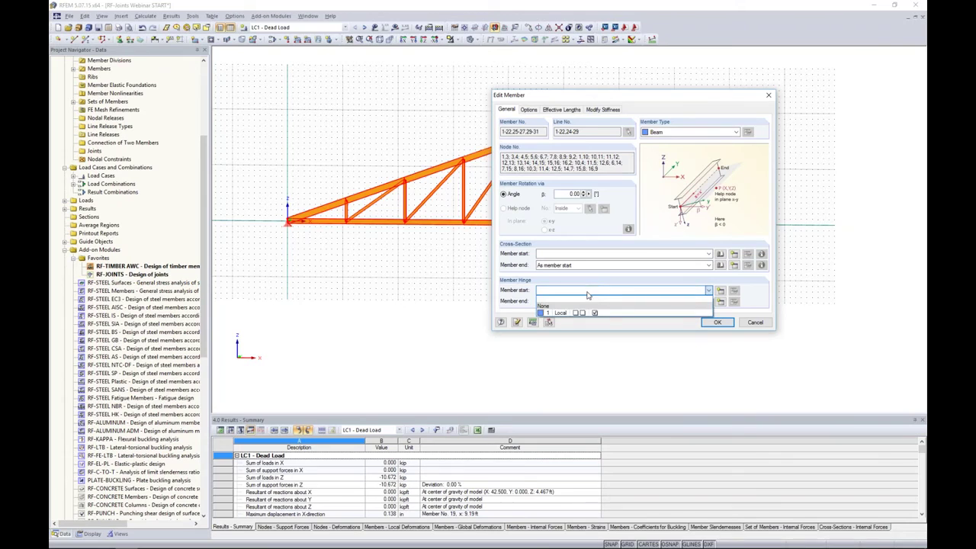
click(579, 303)
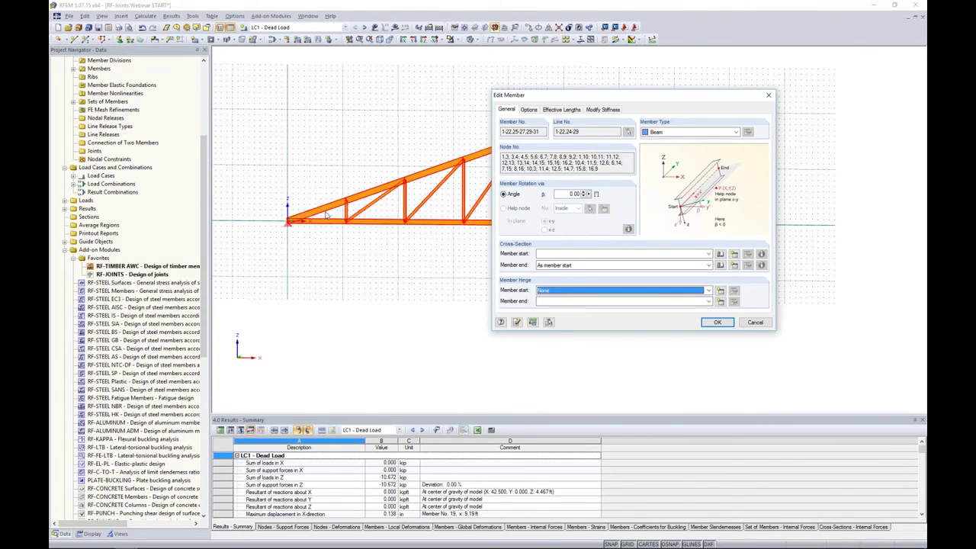
drag(636, 95, 730, 96)
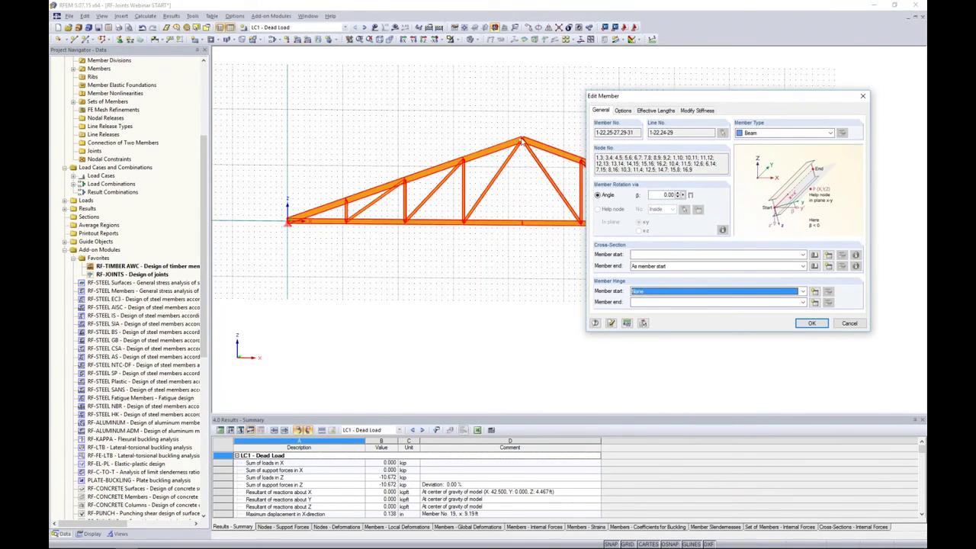
drag(780, 98, 724, 68)
click(741, 274)
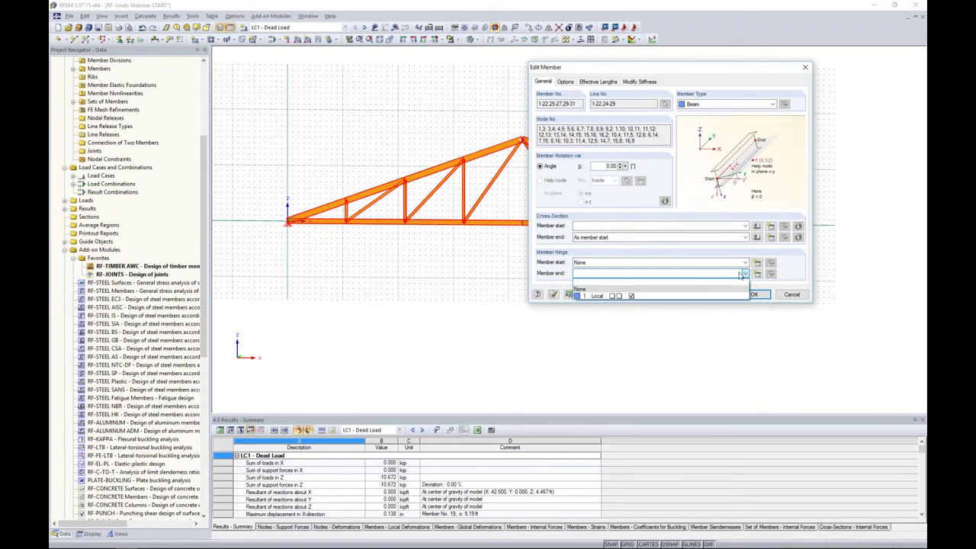
click(737, 289)
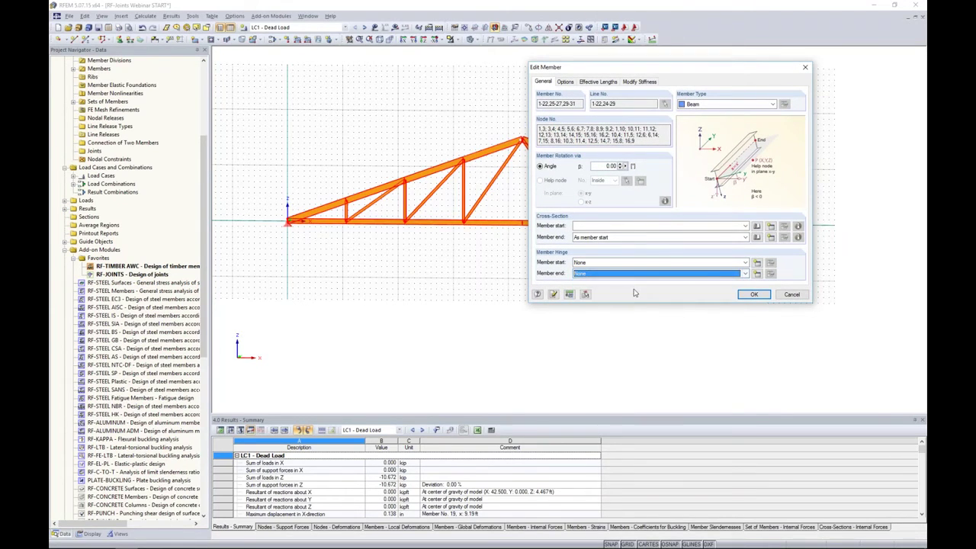
click(752, 294)
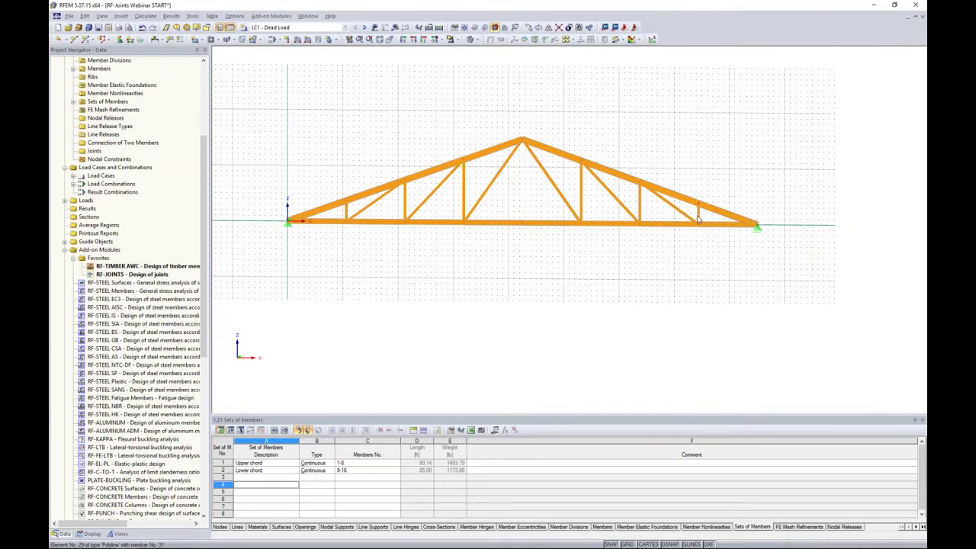
Assign member hinge 1 at both start and end to all truss web members except the two diagonals meeting at the ridge
scroll(699, 219, up, 5)
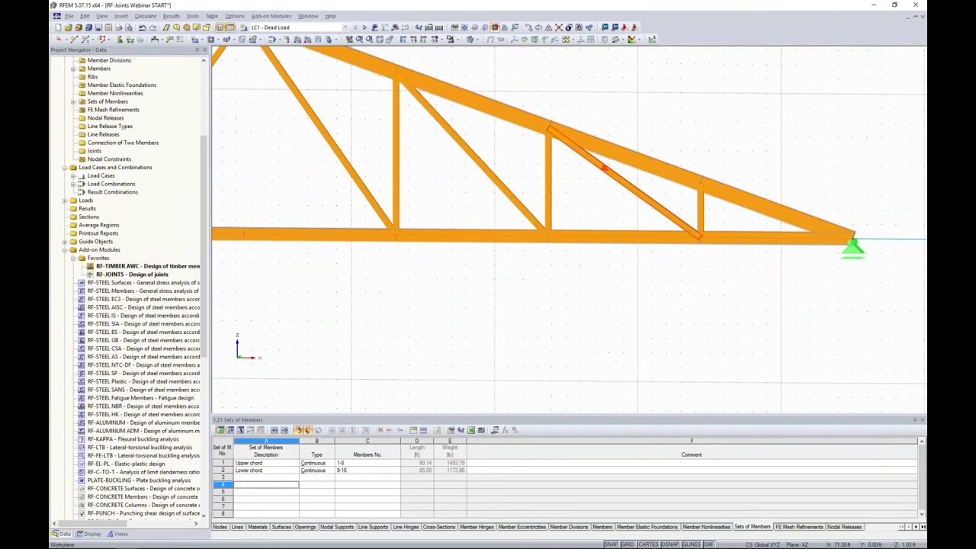
scroll(709, 225, down, 5)
drag(713, 224, 579, 214)
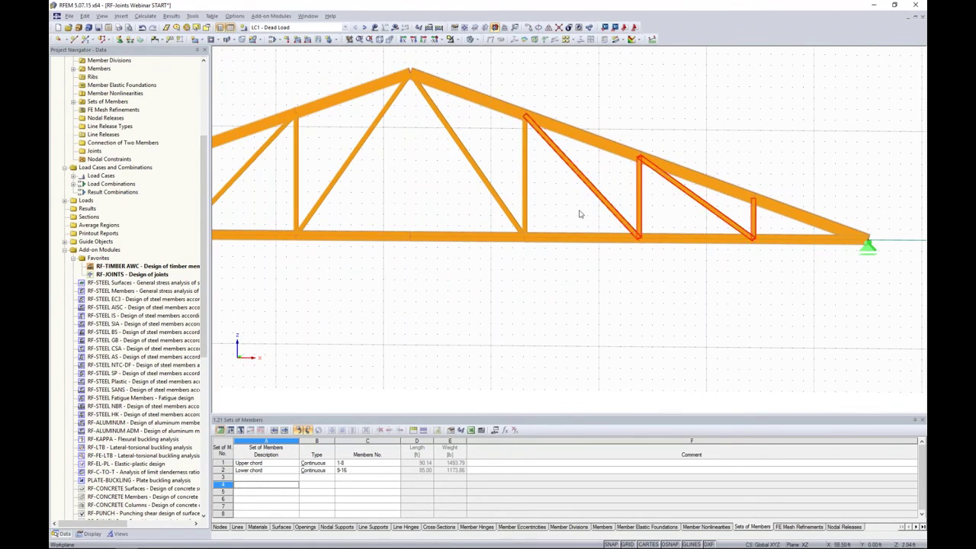
ctrl+click(524, 172)
middle_drag(431, 193, 686, 200)
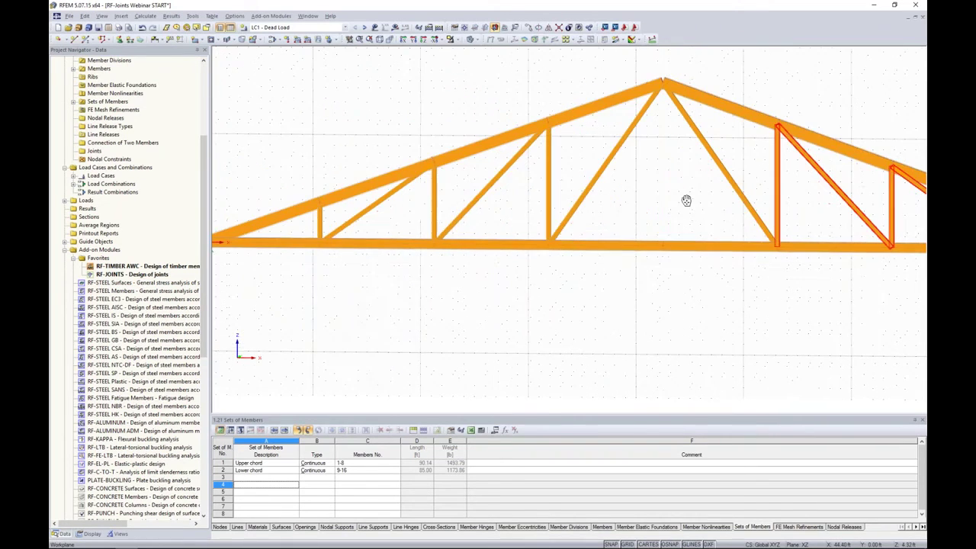
ctrl+click(554, 176)
ctrl+drag(494, 227, 333, 219)
ctrl+click(326, 219)
right_click(365, 219)
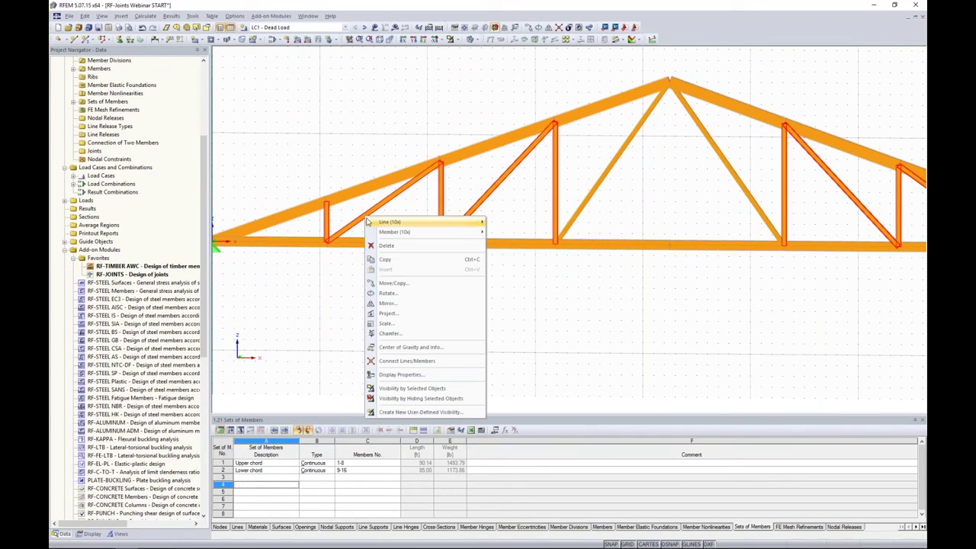
mouse_move(429, 231)
click(503, 232)
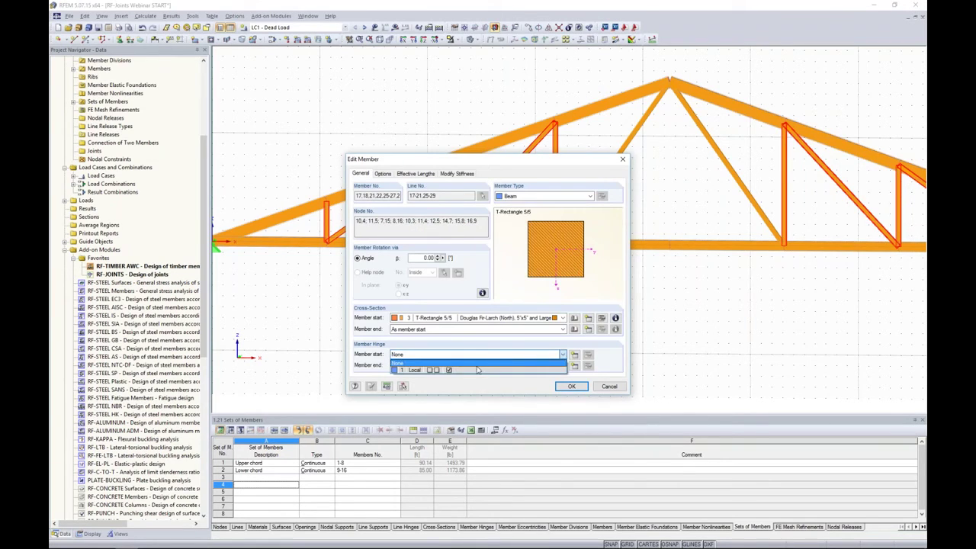
click(473, 370)
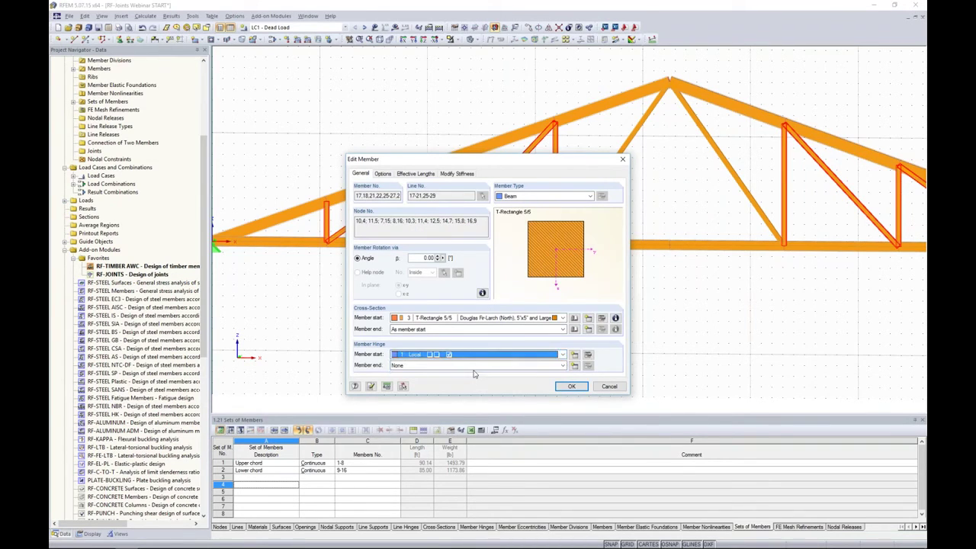
click(471, 367)
click(472, 381)
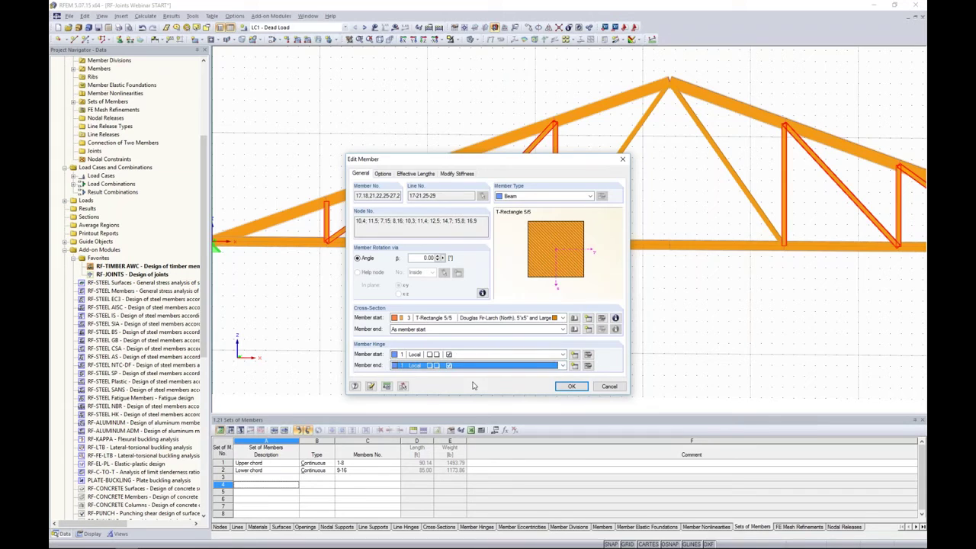
click(571, 386)
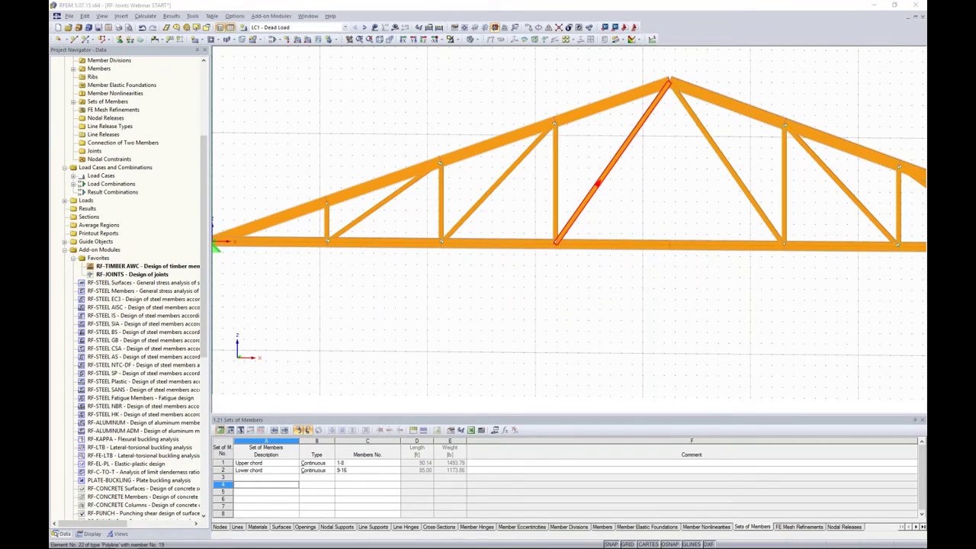
Assign member hinge 1 only to the lower ends of the two ridge diagonals: the start of member 19 and the end of member 20
double_click(597, 183)
click(421, 355)
click(421, 361)
click(567, 386)
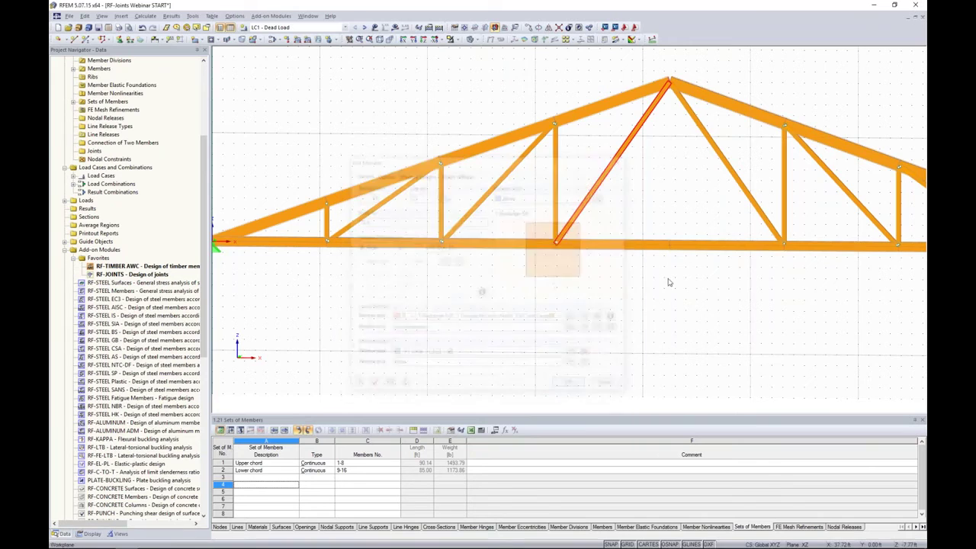
double_click(749, 197)
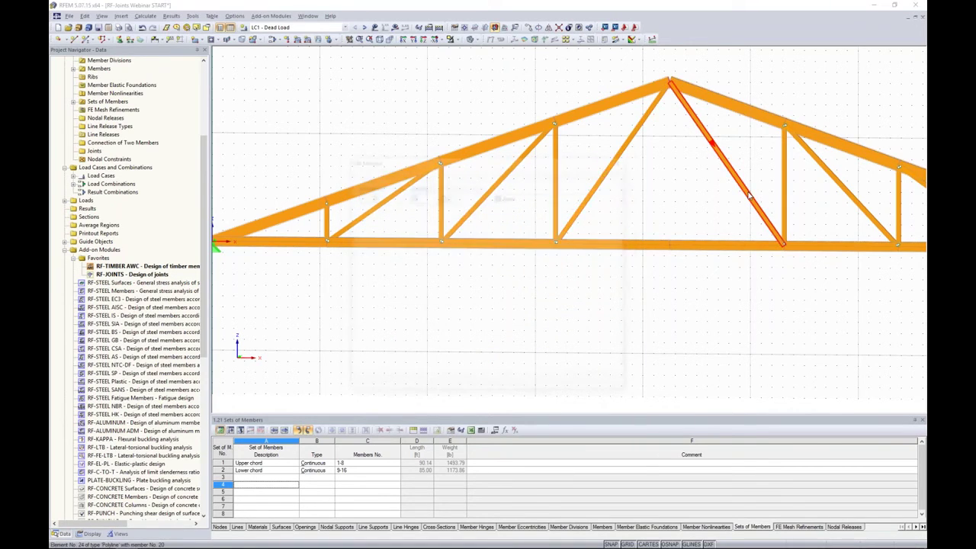
click(484, 365)
click(457, 377)
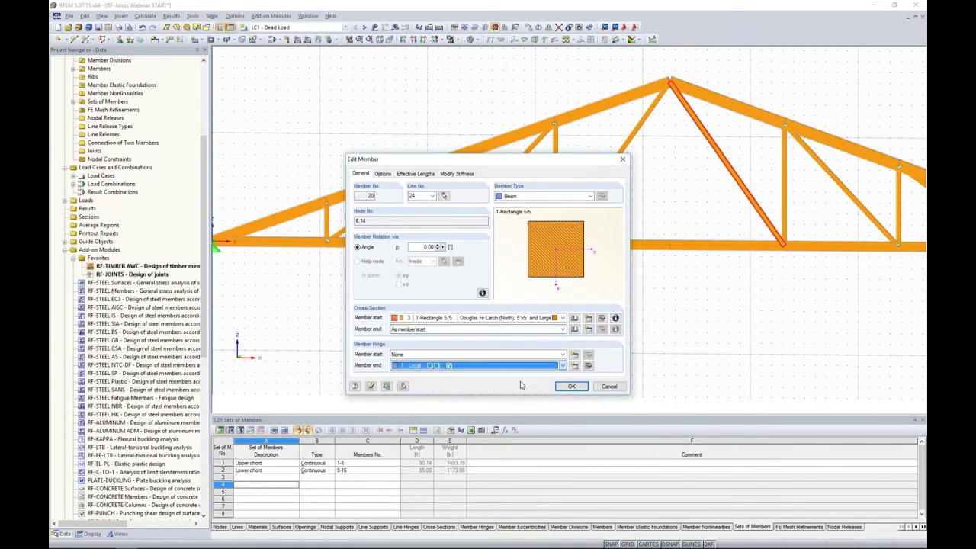
click(571, 386)
In the RF-JOINTS design details, enable generating member eccentricities and the connection model, and transfer them to the structural model
scroll(617, 274, down, 4)
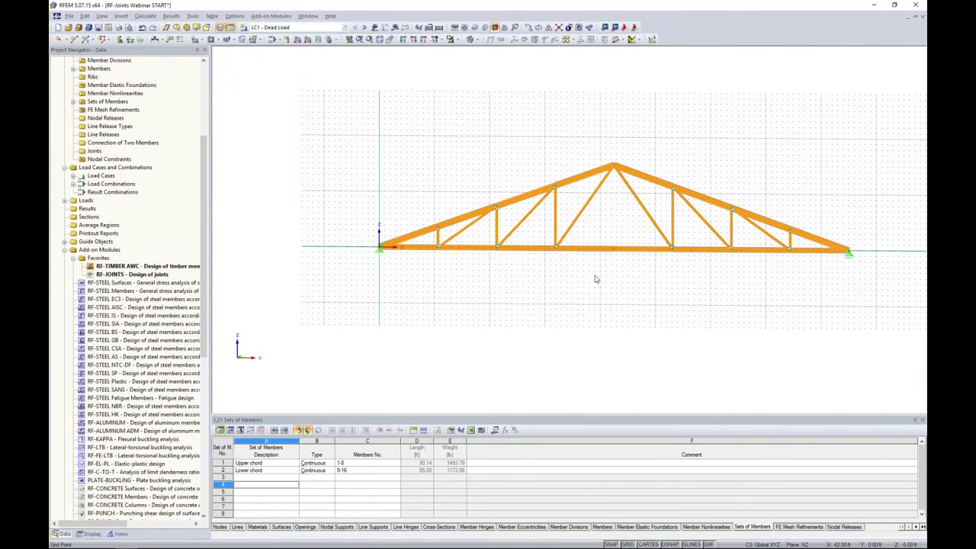
click(140, 275)
double_click(140, 275)
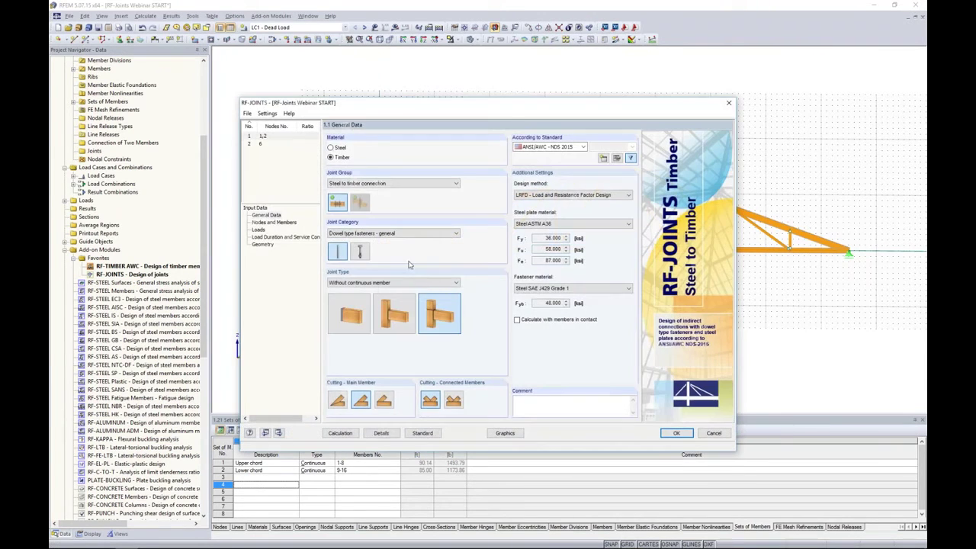
click(380, 433)
click(341, 191)
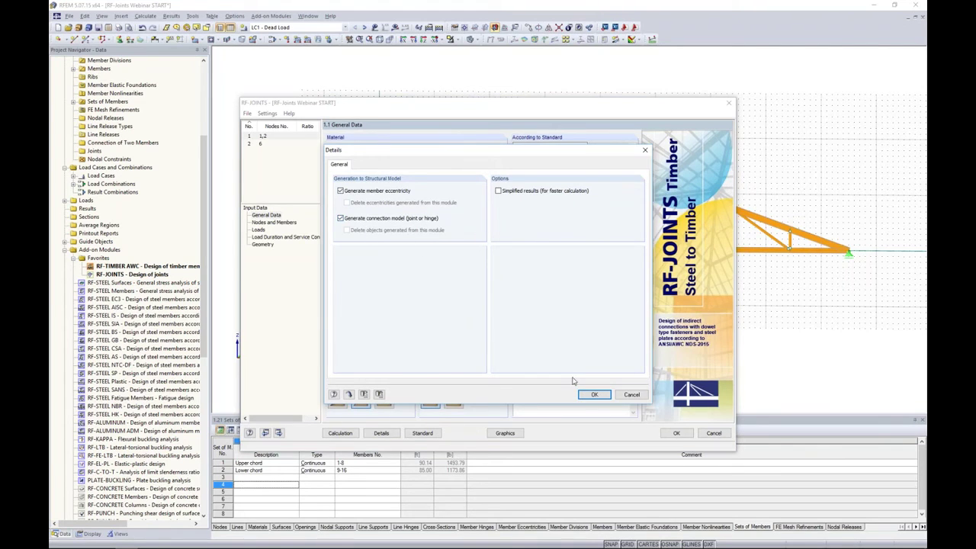
click(593, 394)
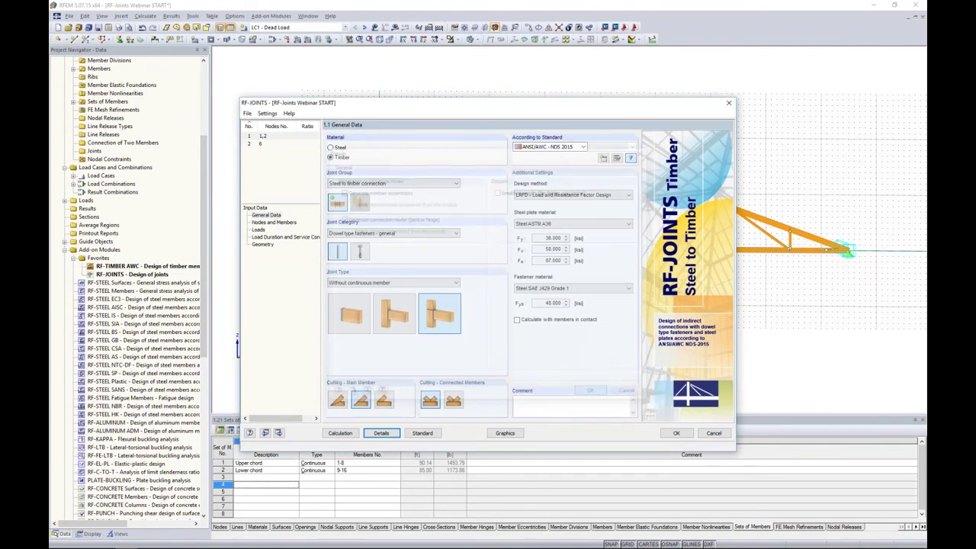
click(677, 433)
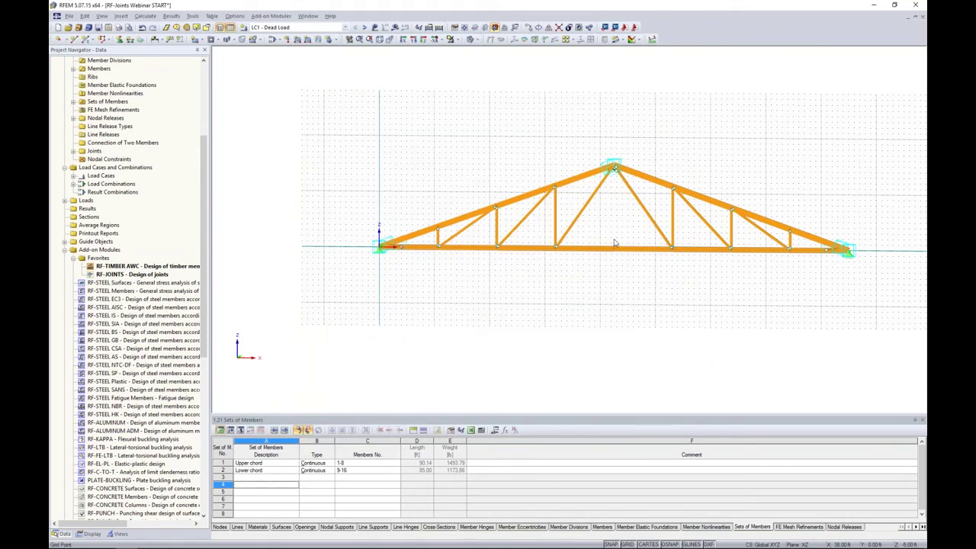
Show the model as wireframe with the generated support joint at node 1 in close-up
scroll(610, 169, up, 2)
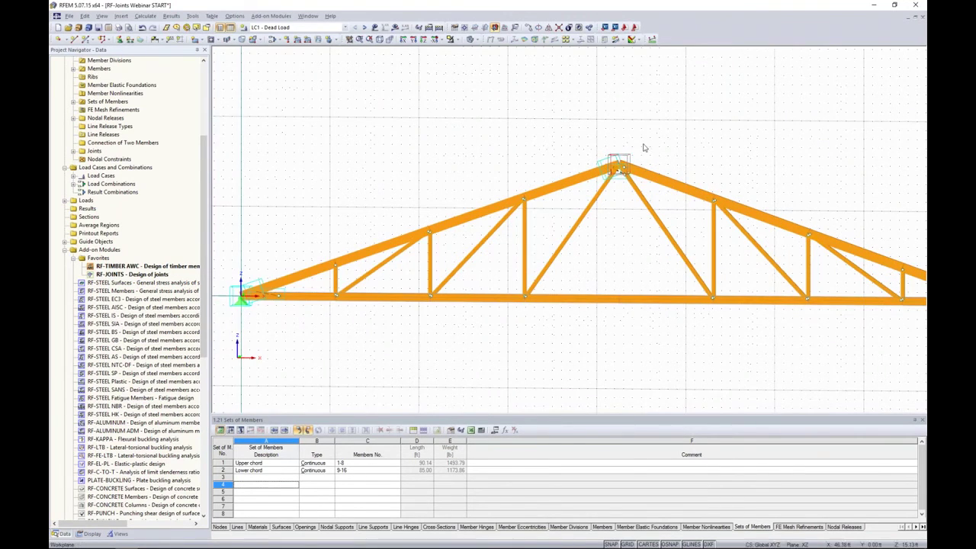
middle_drag(358, 335, 447, 315)
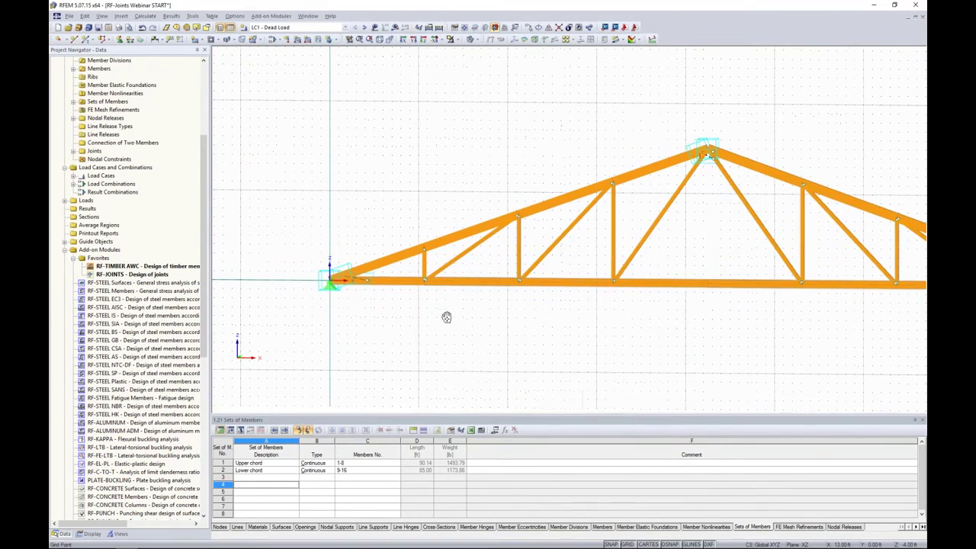
scroll(335, 281, up, 2)
scroll(342, 286, up, 3)
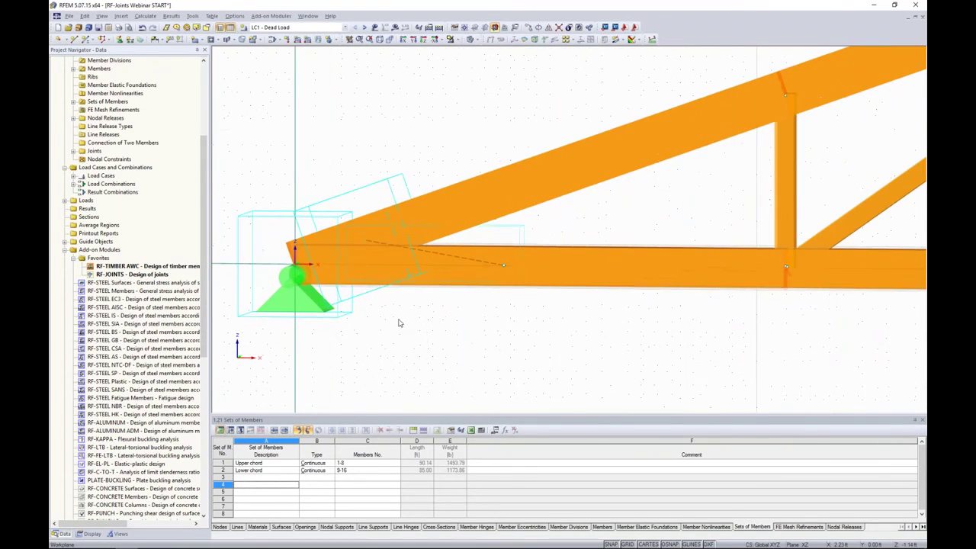
click(478, 42)
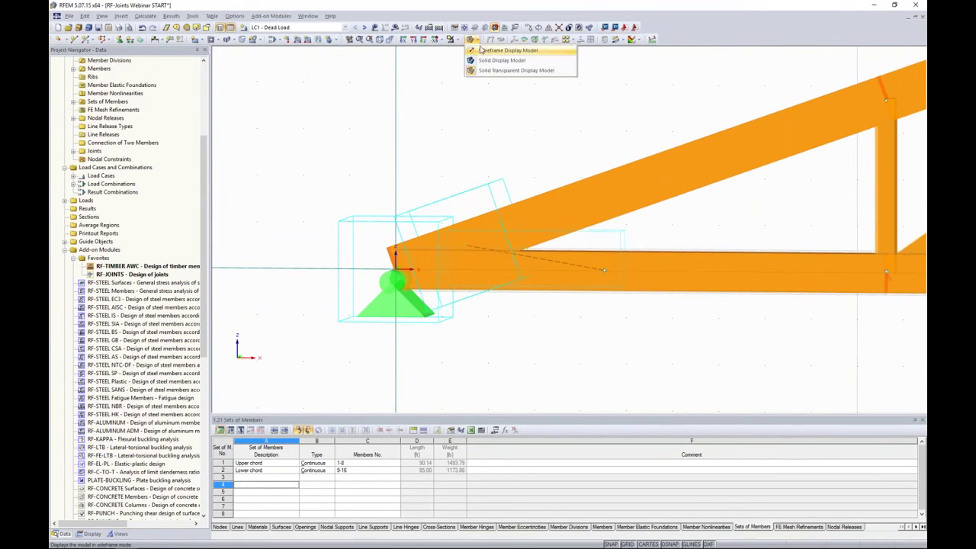
click(482, 50)
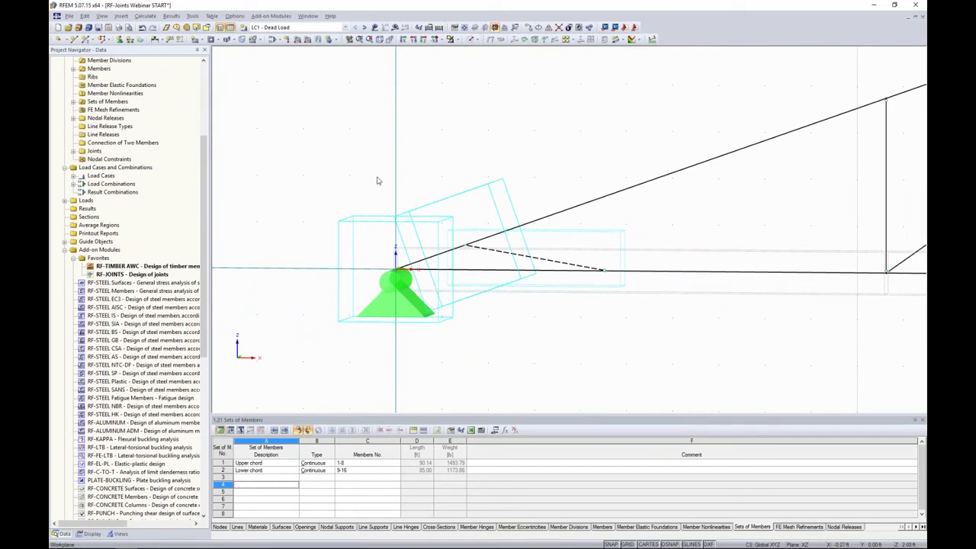
Inspect the nodal release generated at node 1, including its member hinge and released member
double_click(352, 225)
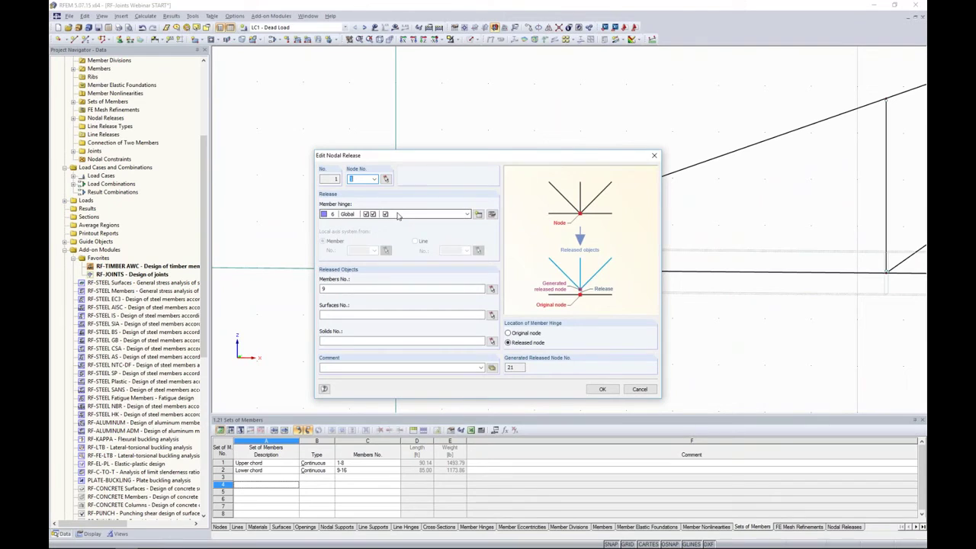
drag(486, 158, 744, 102)
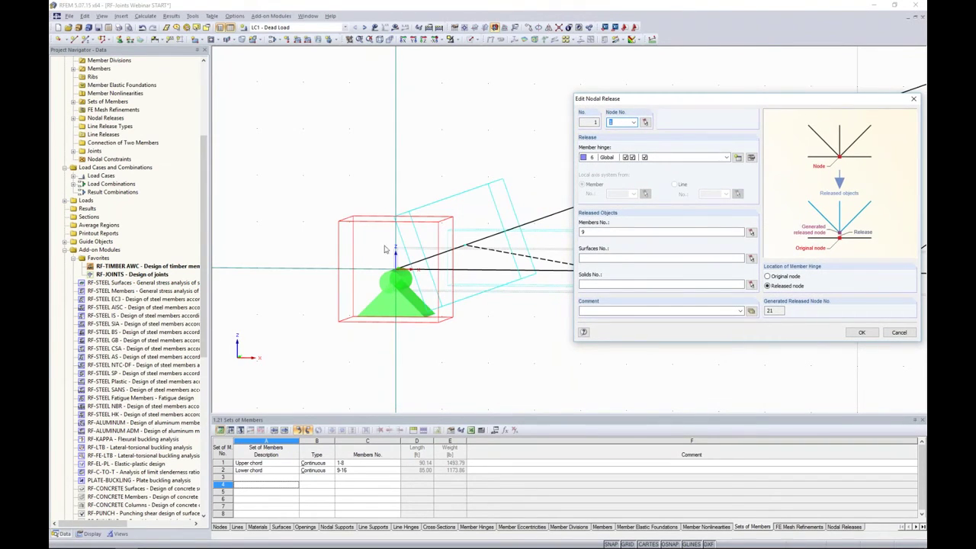
click(861, 332)
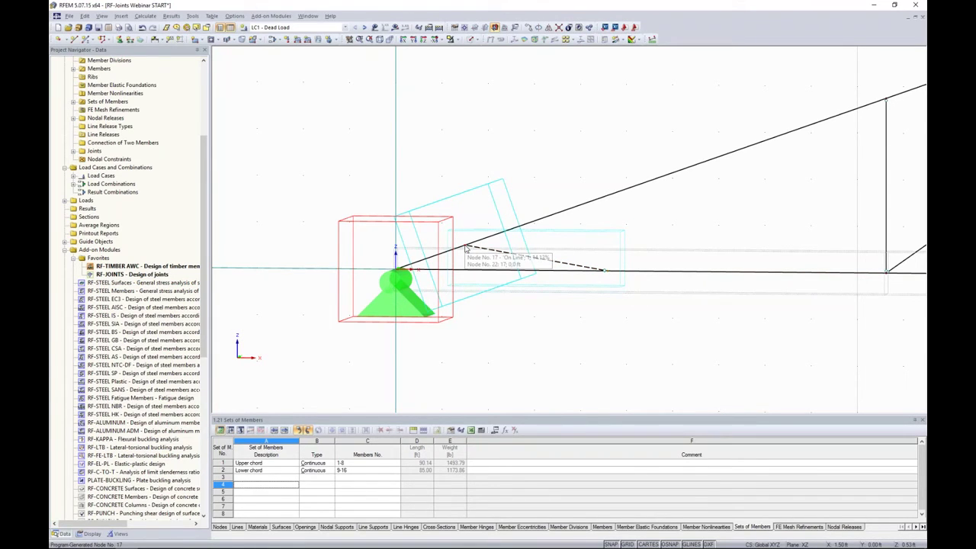
Inspect the generated joint at node 1 and the release spring constants of member 1's hinge, leaving everything unmodified
double_click(593, 290)
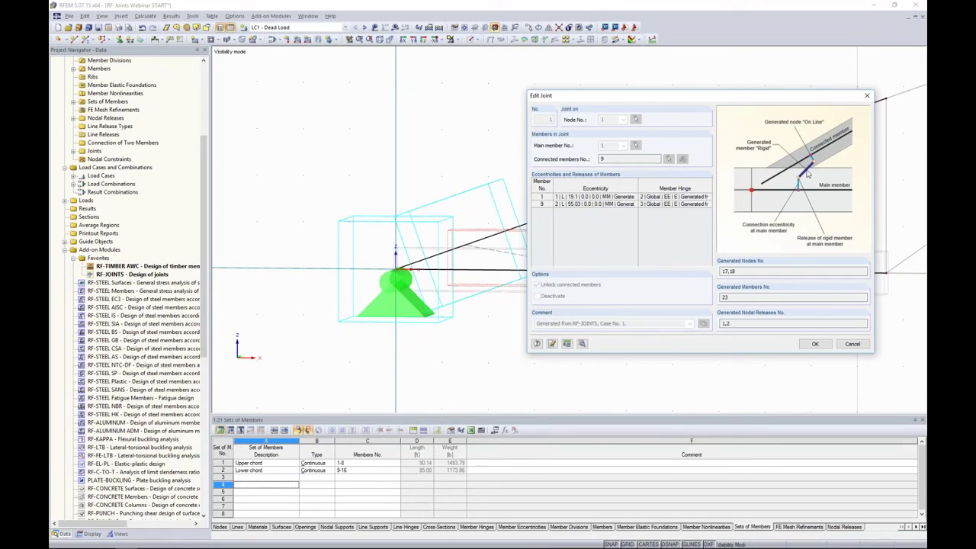
click(666, 198)
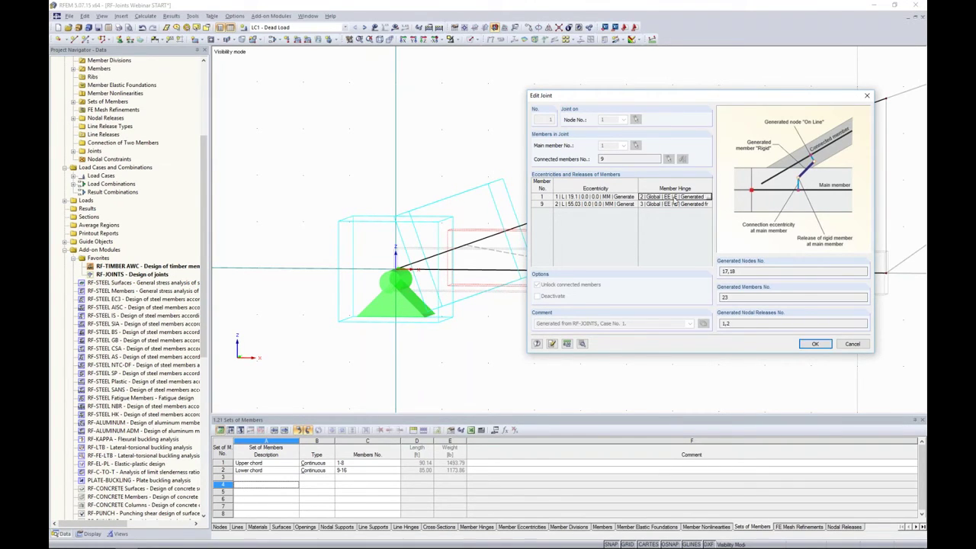
click(708, 198)
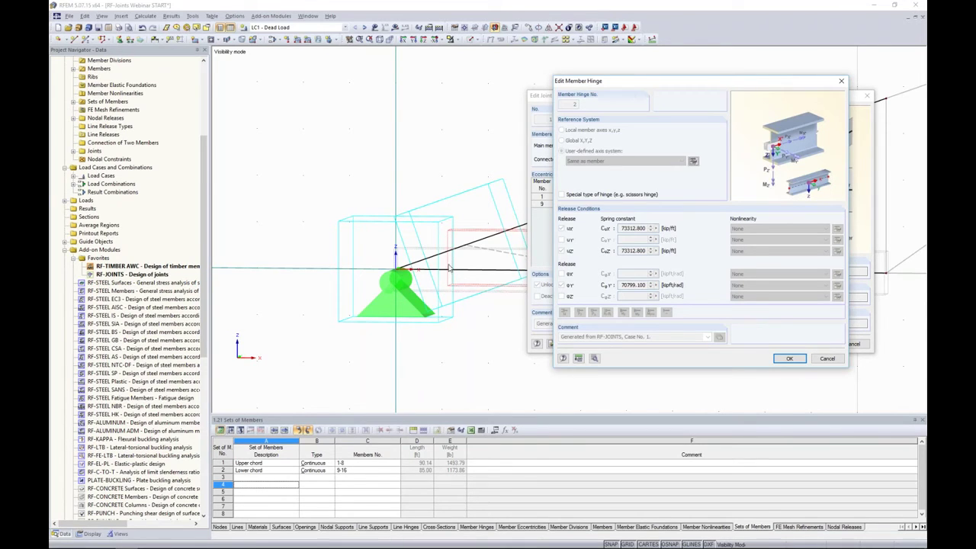
click(828, 358)
click(850, 342)
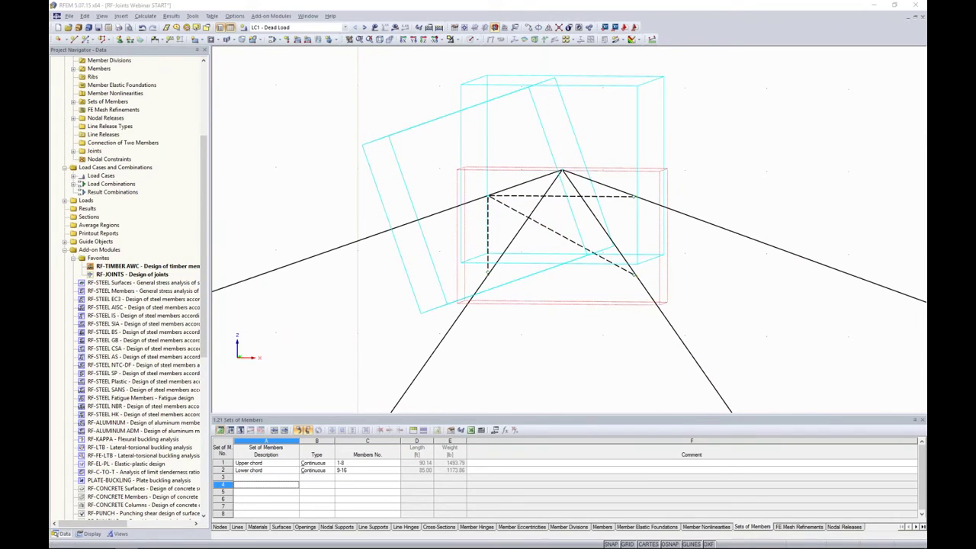
Inspect the eccentricities, member hinges and connected members of the generated ridge joint at node 6
double_click(618, 306)
drag(576, 150, 768, 112)
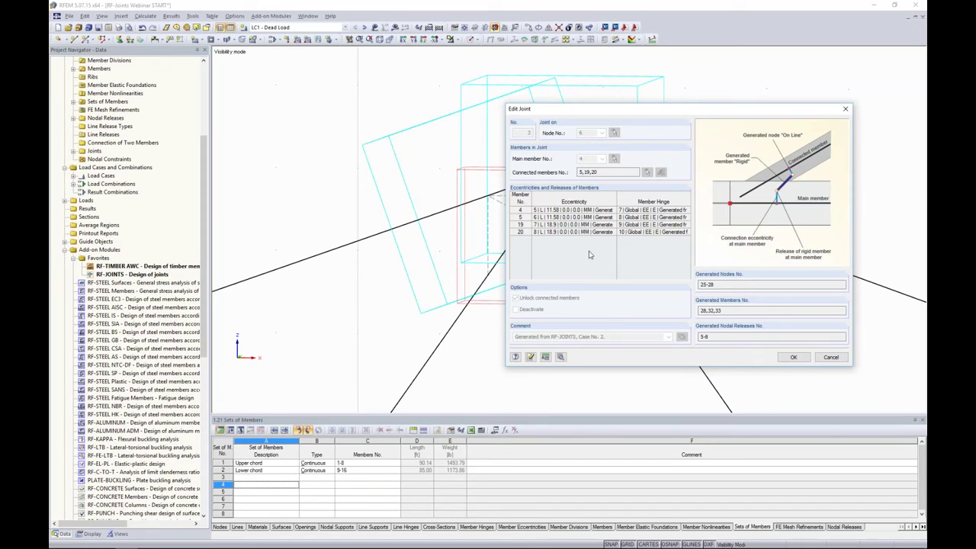
click(830, 356)
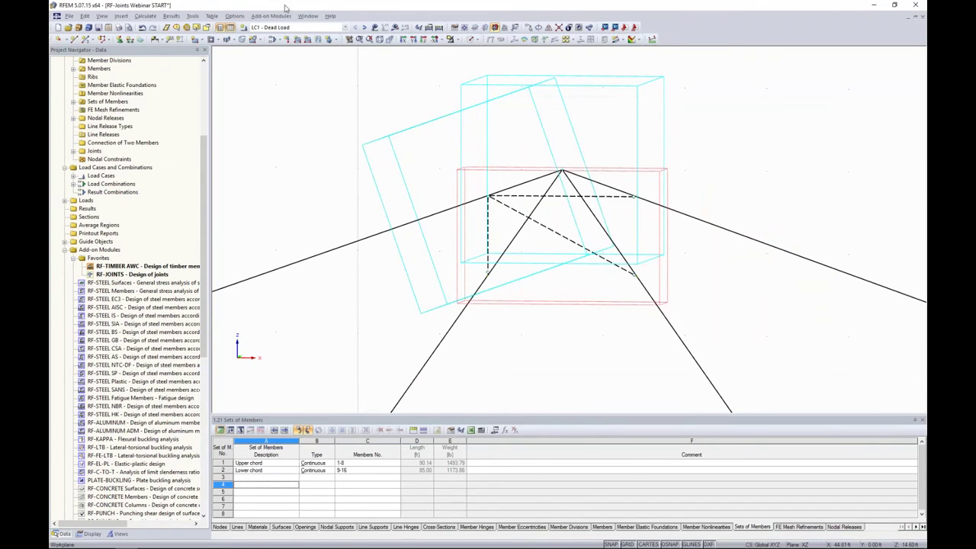
Switch to load combination CO2 - 1.4D + 1.6S and try to calculate its results
click(271, 27)
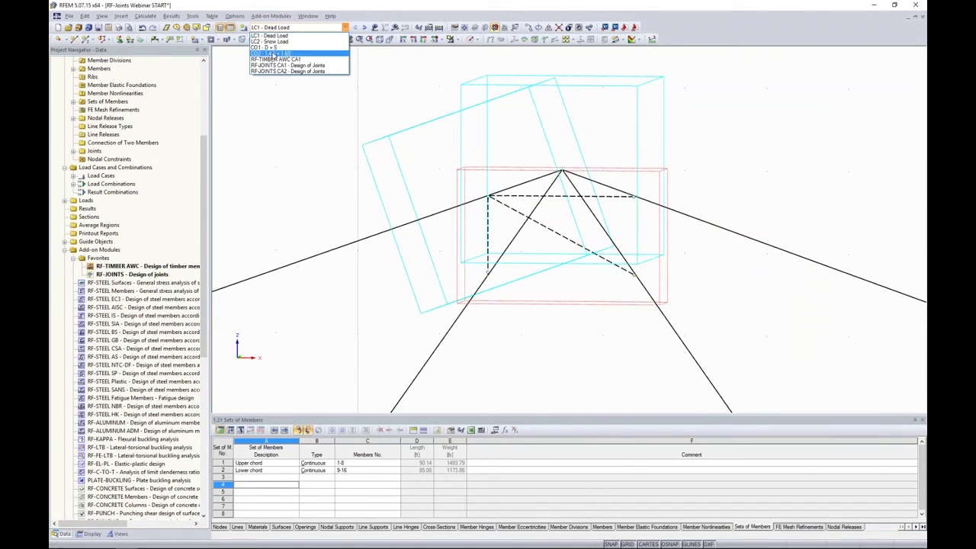
click(269, 52)
click(394, 27)
click(471, 293)
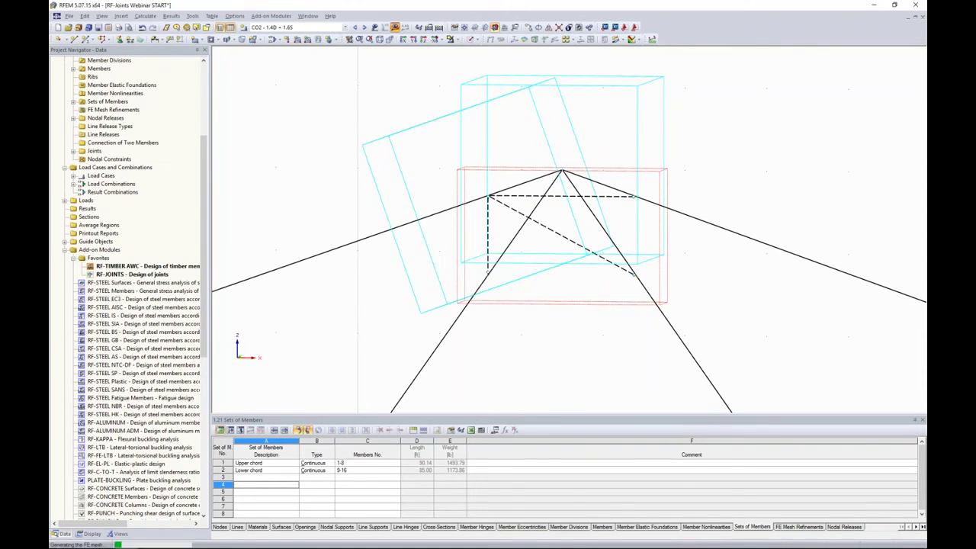
click(488, 298)
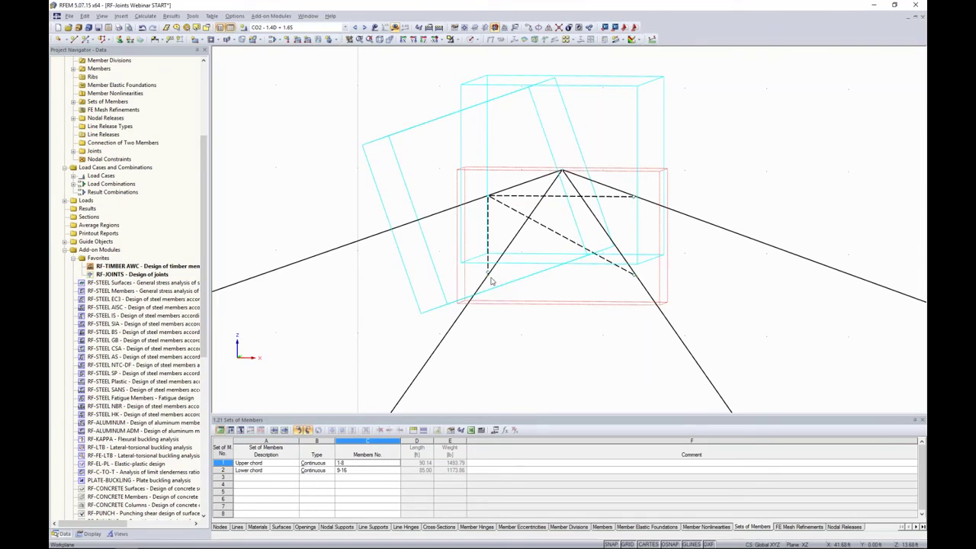
scroll(503, 275, down, 5)
scroll(503, 274, down, 1)
middle_drag(483, 342, 538, 224)
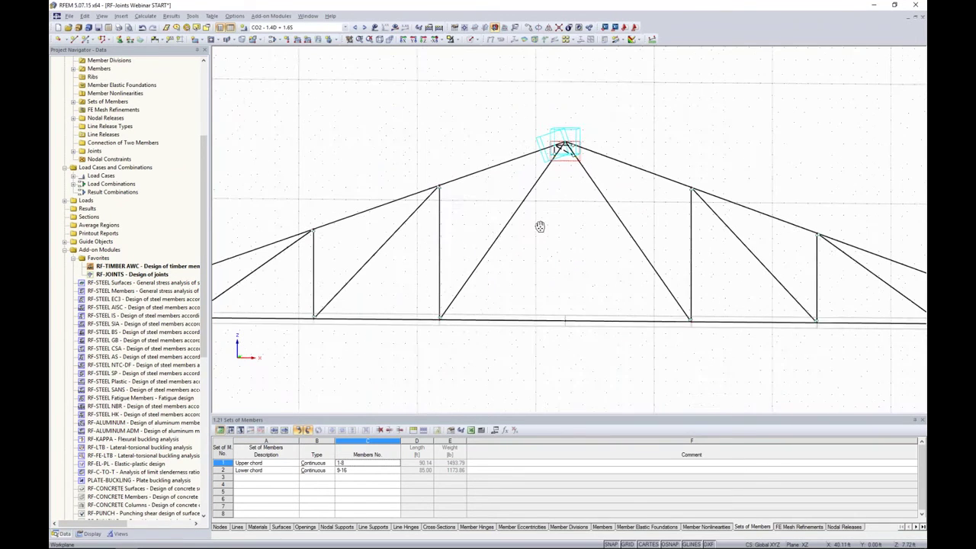
middle_drag(431, 327, 494, 327)
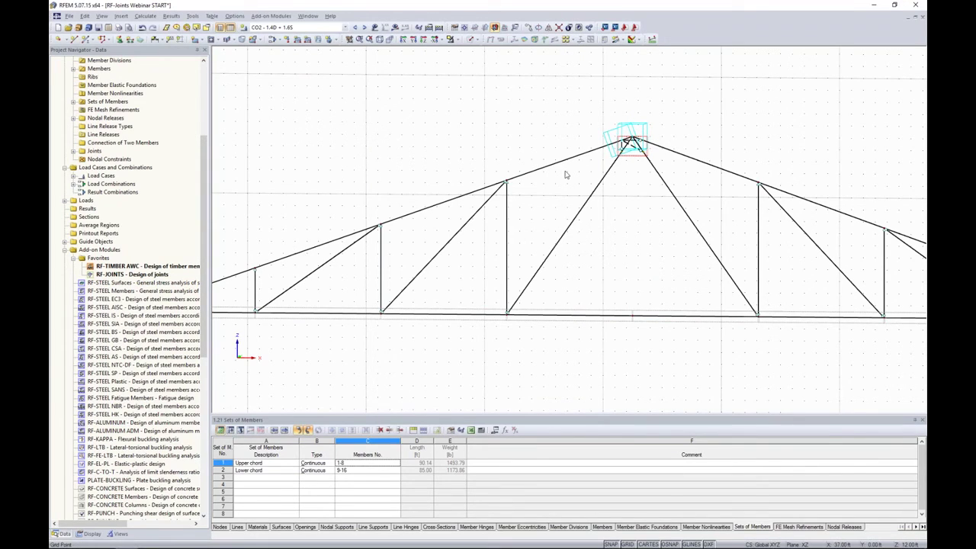
Delete the Upper chord set of members and create a continuous set from upper chord members 1-4
click(220, 463)
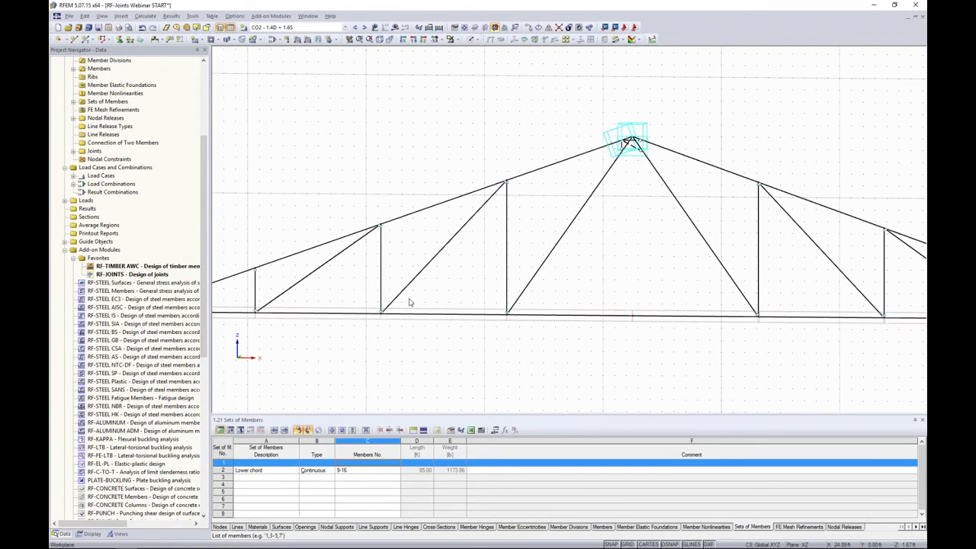
scroll(410, 267, down, 1)
scroll(427, 270, down, 1)
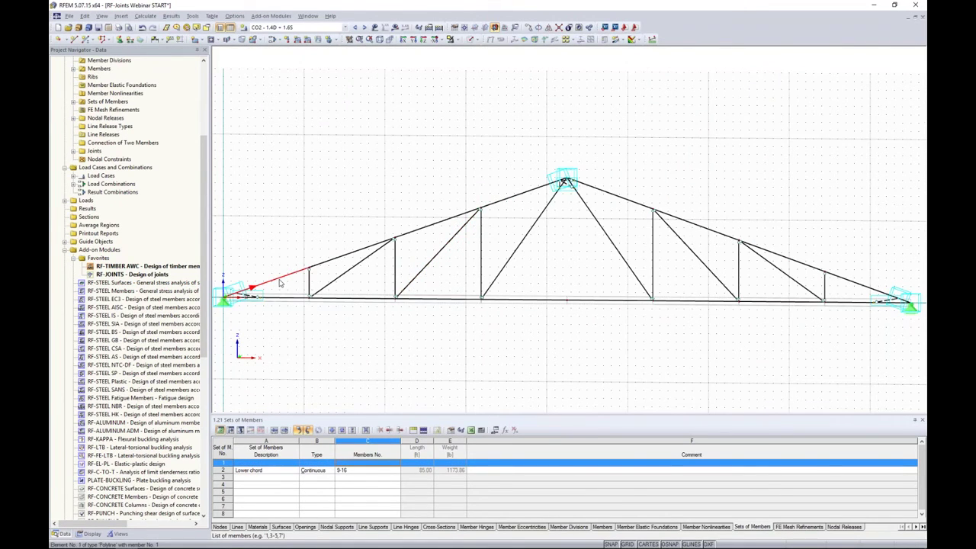
ctrl+click(451, 218)
ctrl+click(498, 202)
right_click(499, 204)
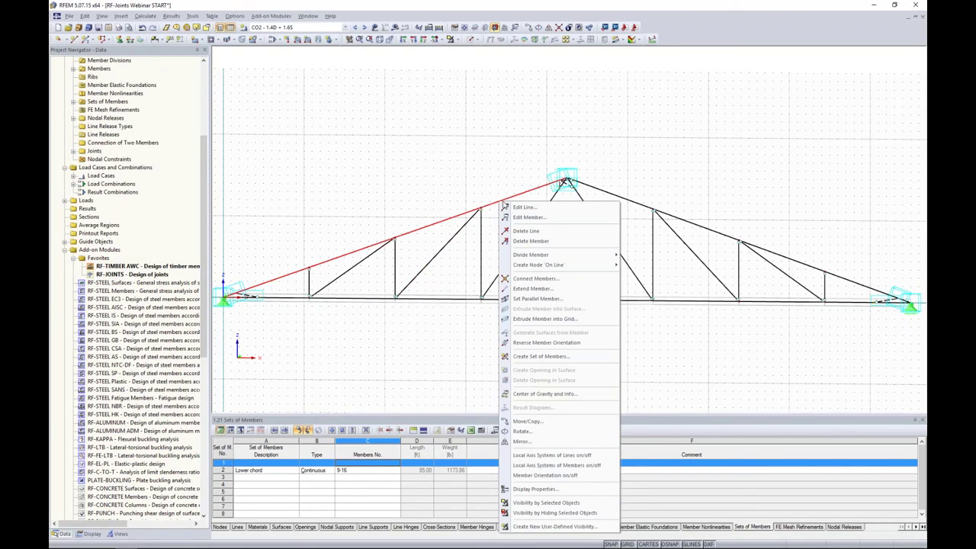
click(534, 356)
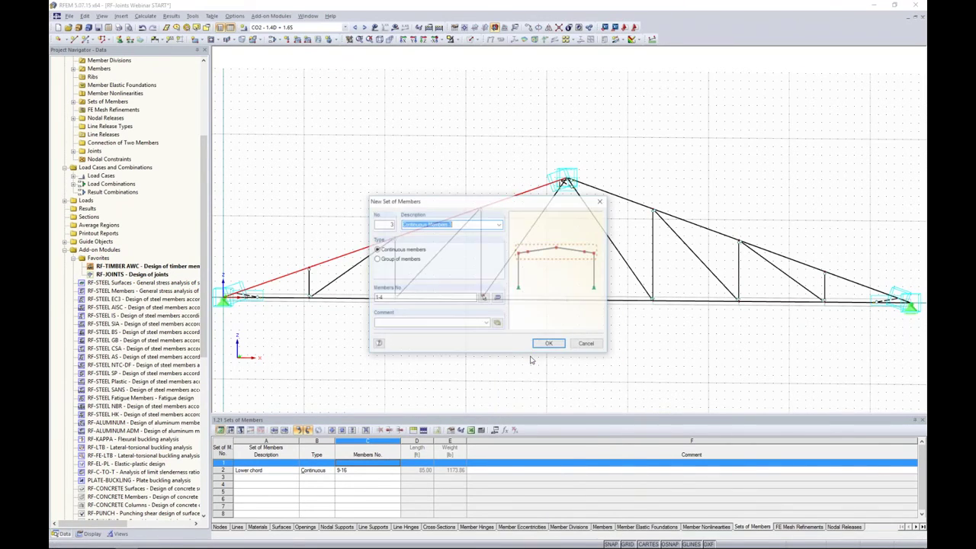
click(549, 343)
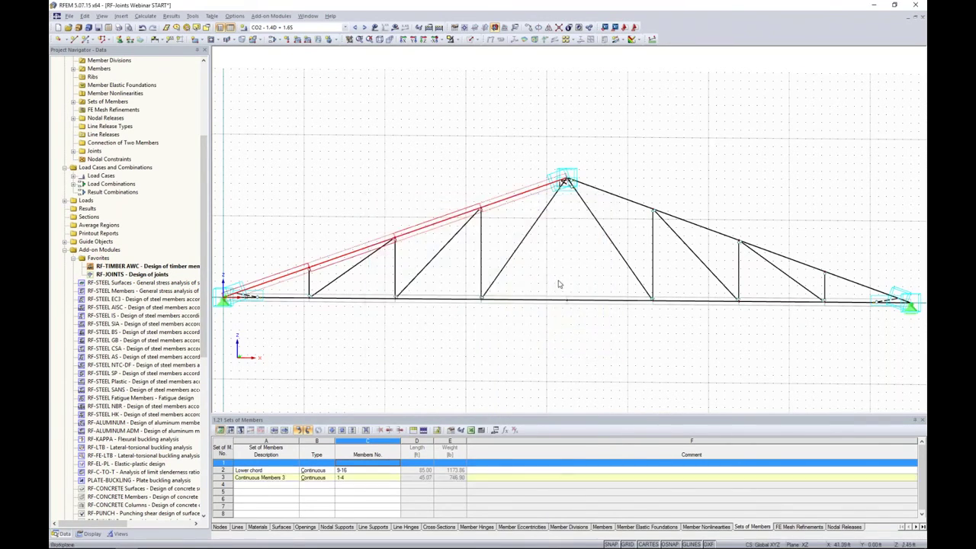
Create a continuous set of members from upper chord members 5-8 on the far side of the ridge
click(620, 197)
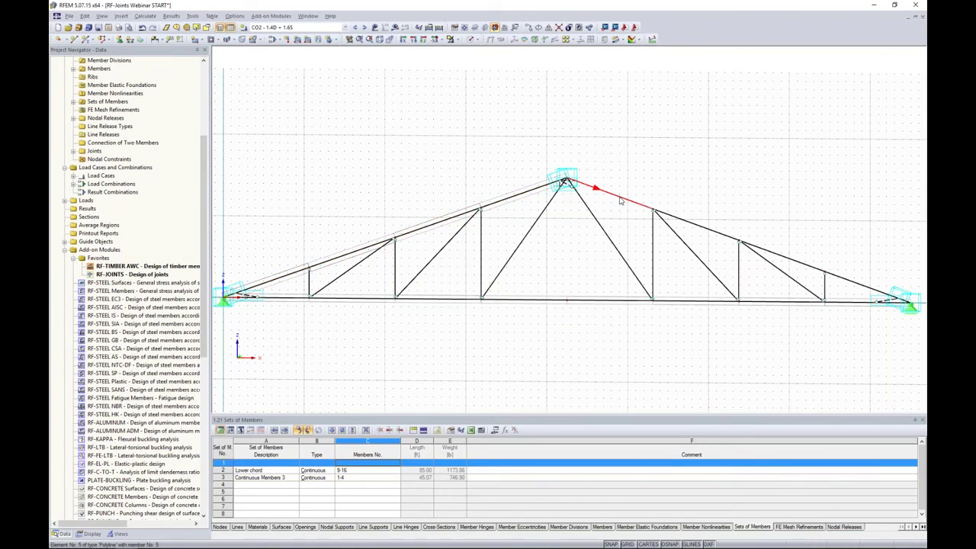
ctrl+click(689, 223)
ctrl+click(779, 259)
ctrl+click(843, 278)
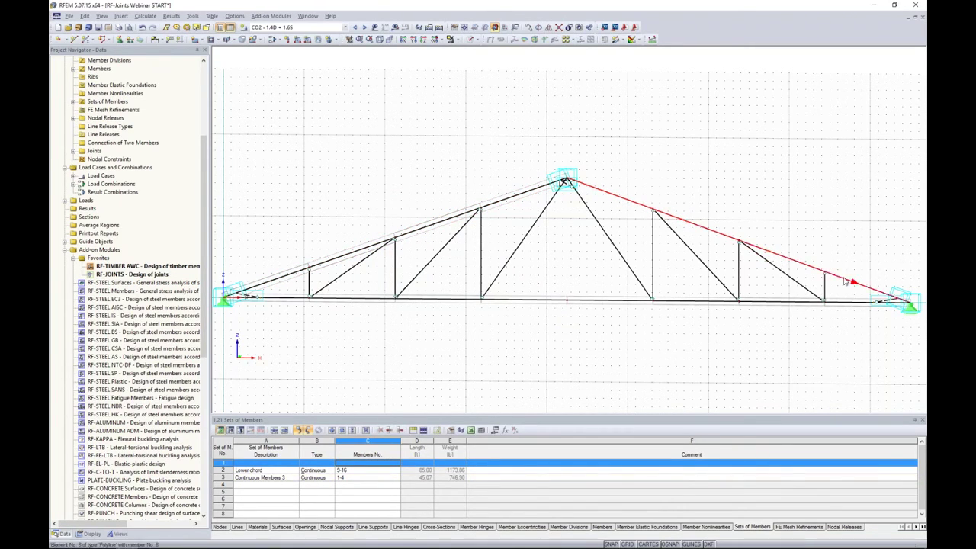
right_click(718, 237)
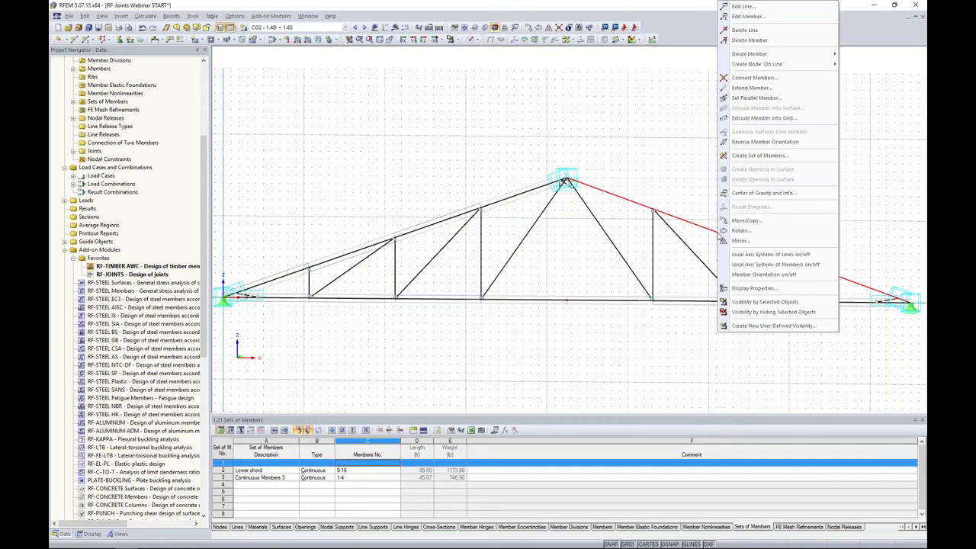
click(748, 155)
click(547, 341)
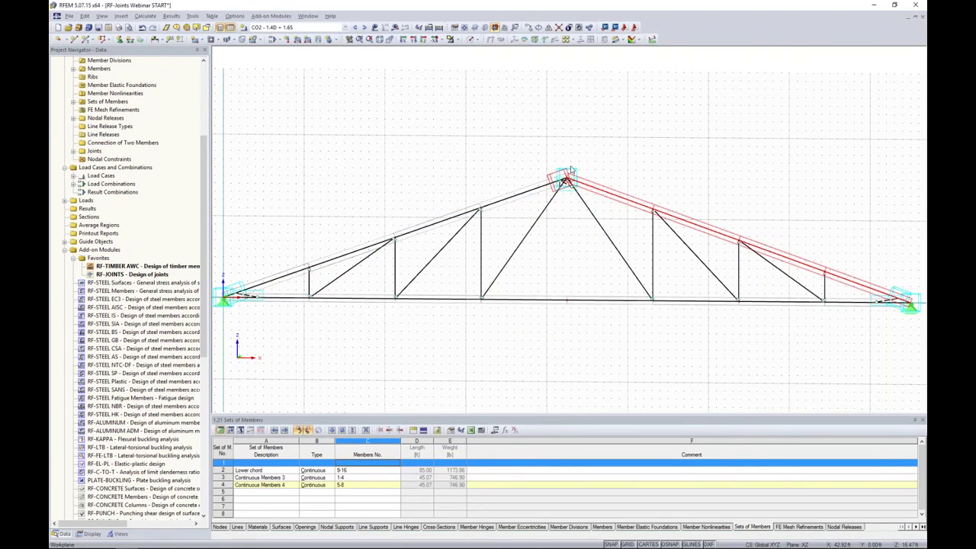
Calculate the results of load combination CO2 - 1.4D + 1.6S
scroll(563, 177, up, 5)
scroll(561, 183, down, 5)
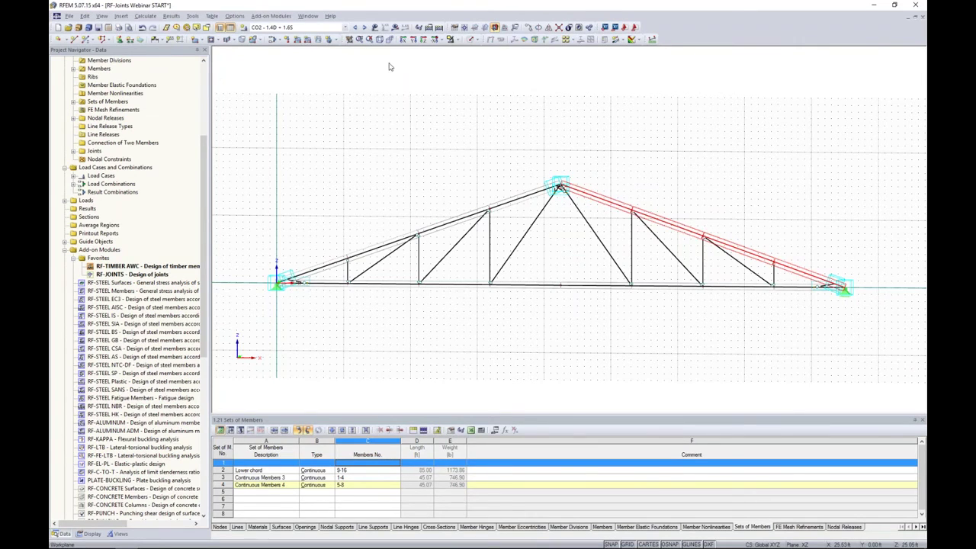
click(395, 27)
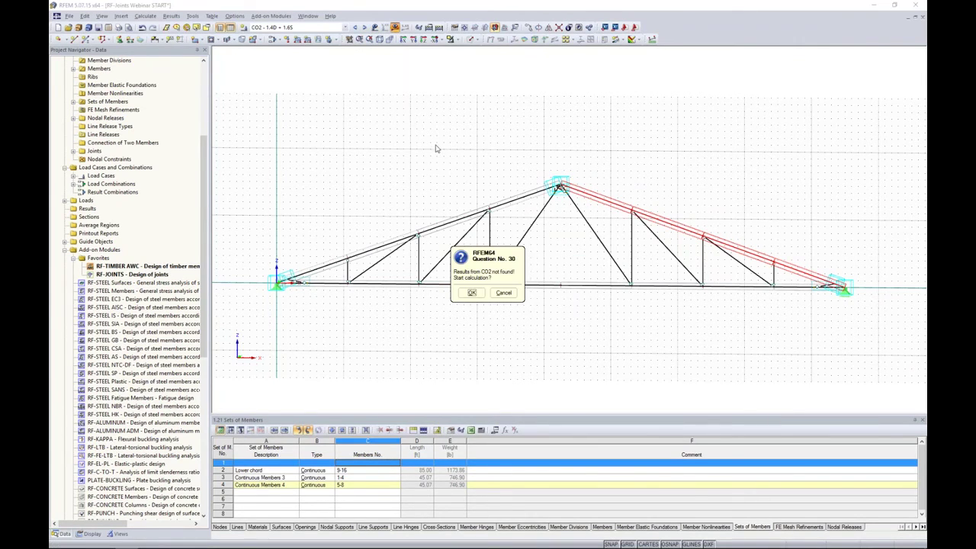
click(472, 293)
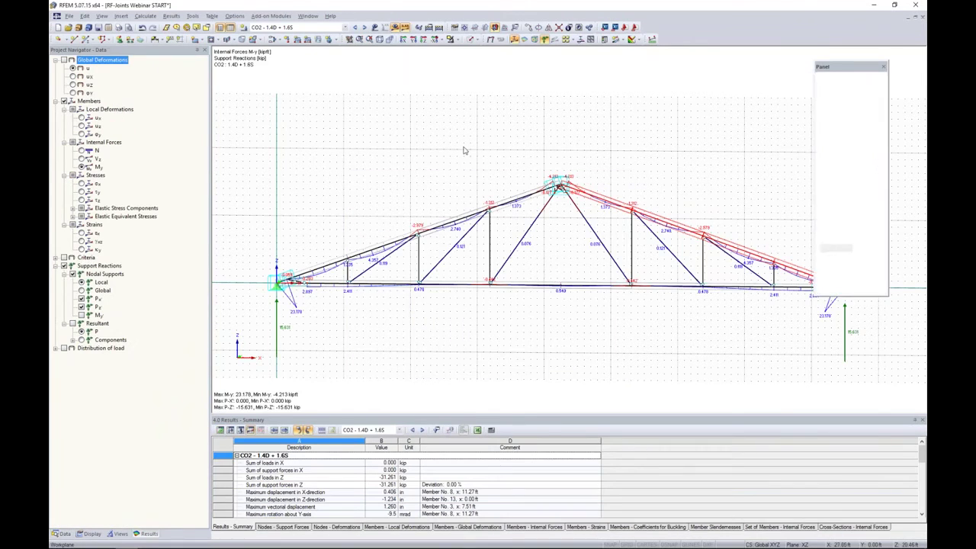
Examine the bending moments at the ridge and support joints, and the shear forces Vz at the support joint
scroll(575, 156, up, 5)
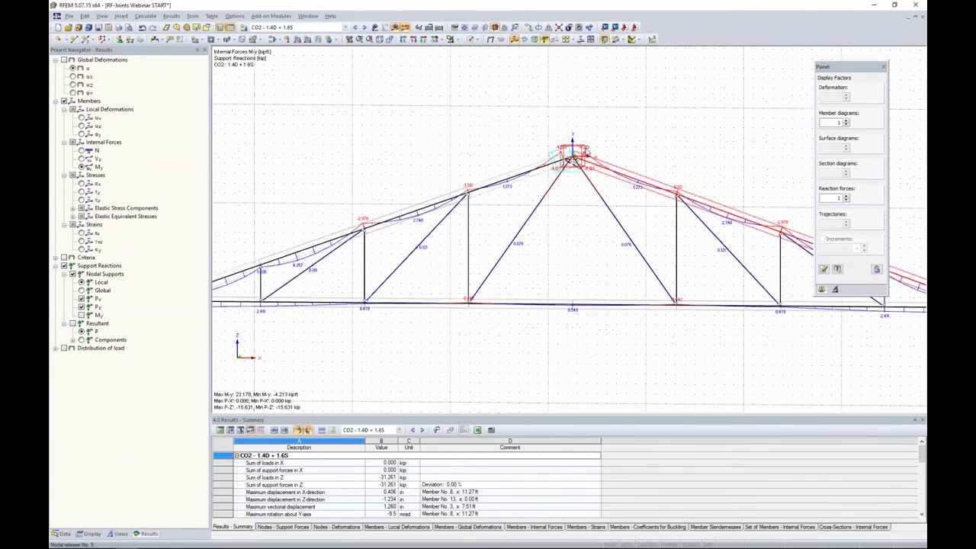
scroll(554, 164, up, 2)
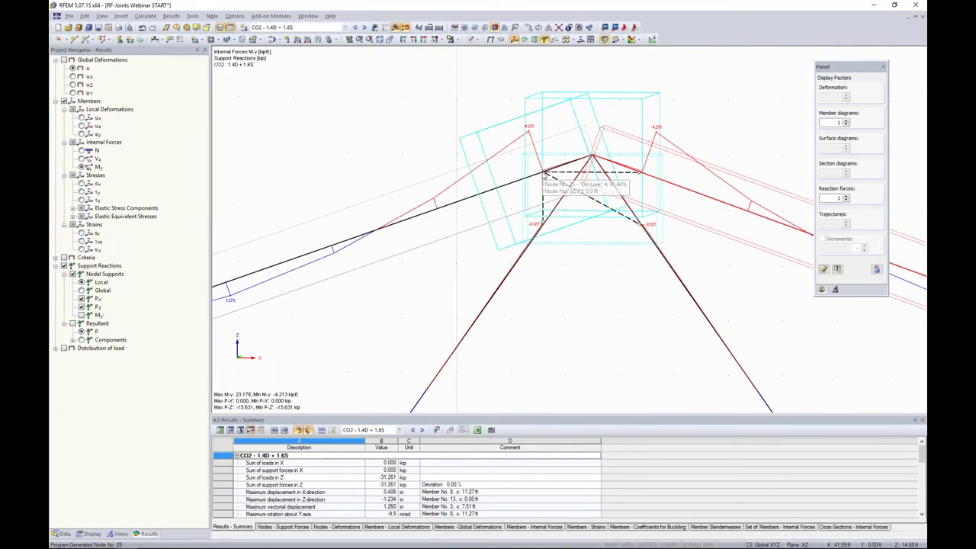
scroll(544, 174, down, 2)
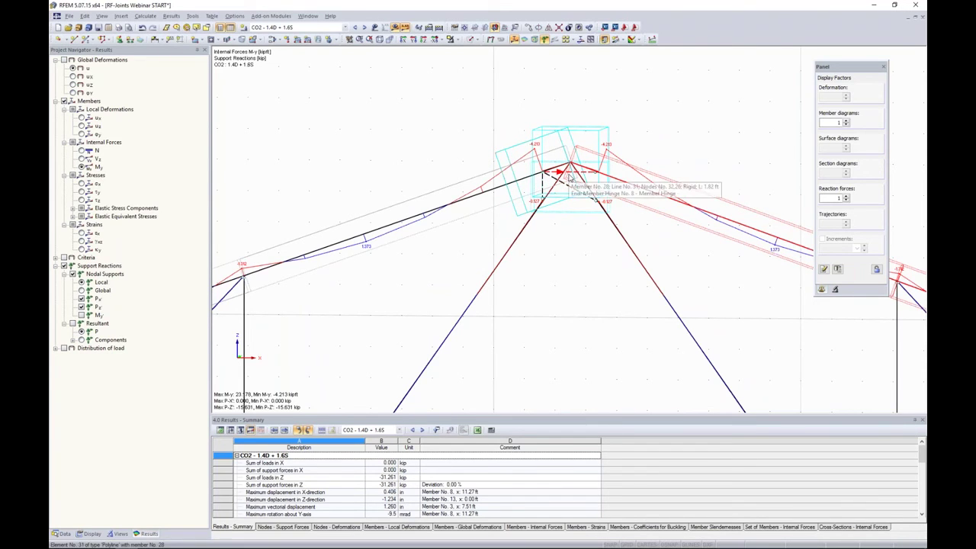
scroll(559, 210, down, 2)
scroll(559, 209, down, 2)
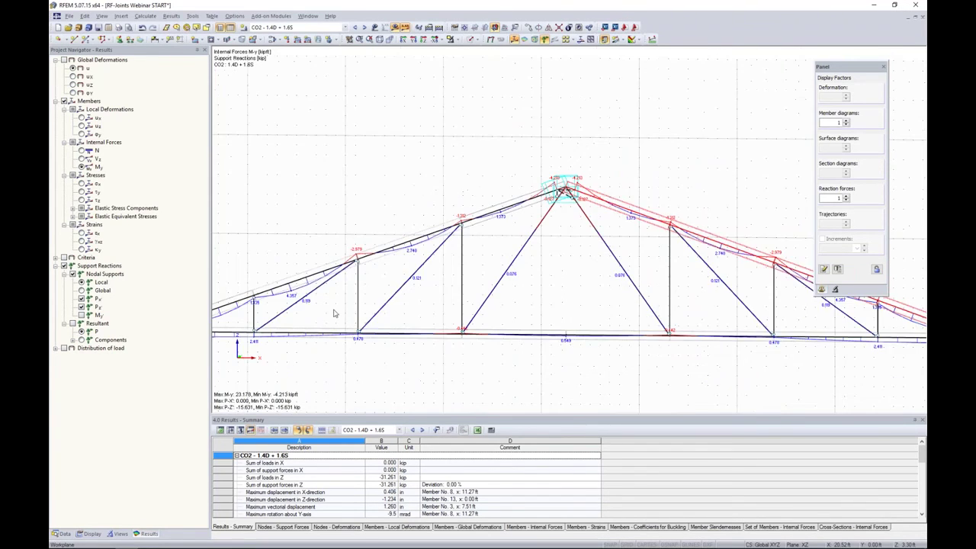
scroll(446, 293, up, 6)
scroll(404, 198, down, 4)
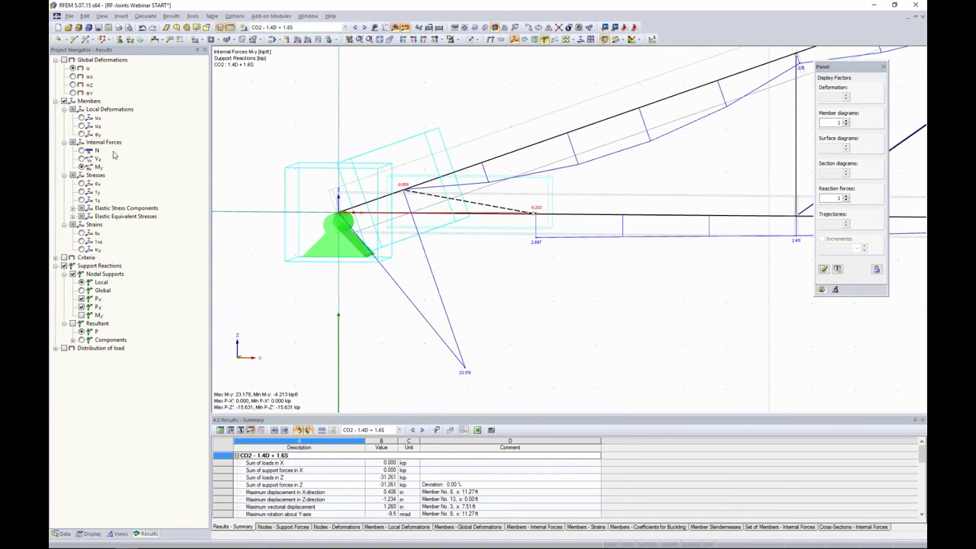
click(82, 159)
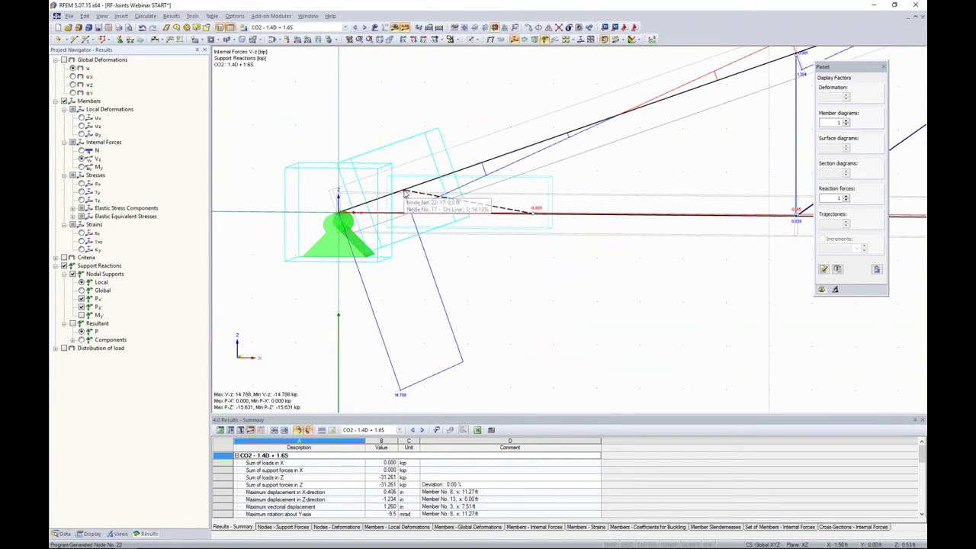
scroll(405, 192, down, 4)
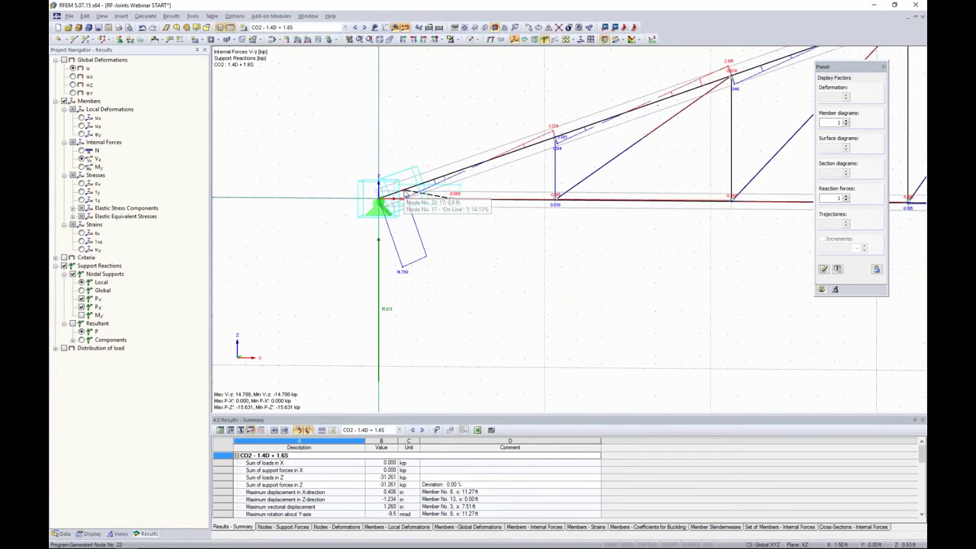
Switch to RF-JOINTS CA1 - Design of Joints and recalculate the joint design, accepting deletion of existing results
click(289, 26)
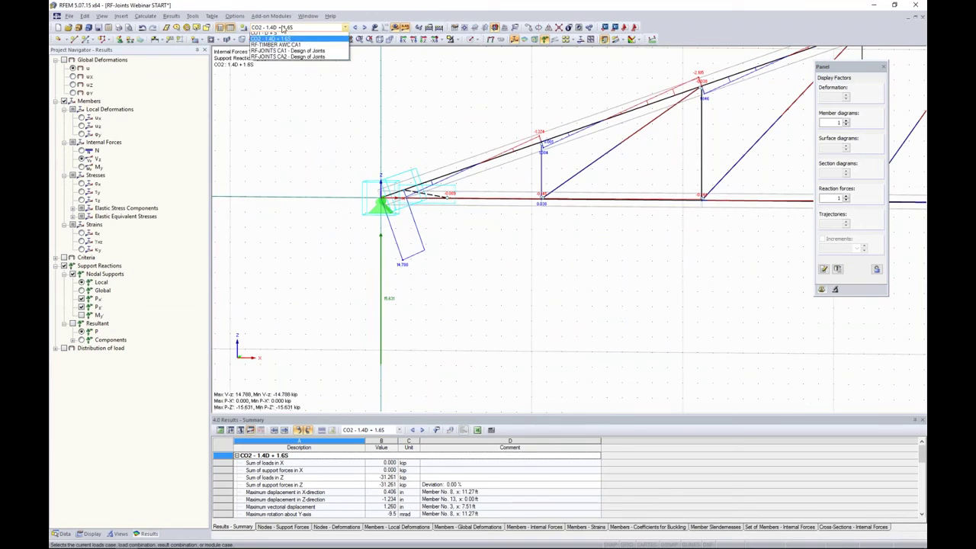
click(279, 67)
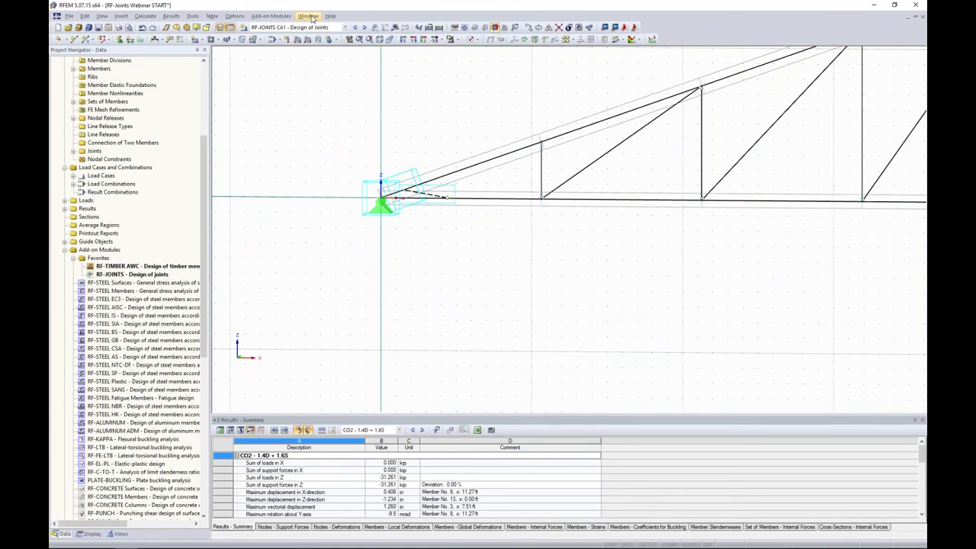
click(279, 16)
click(281, 27)
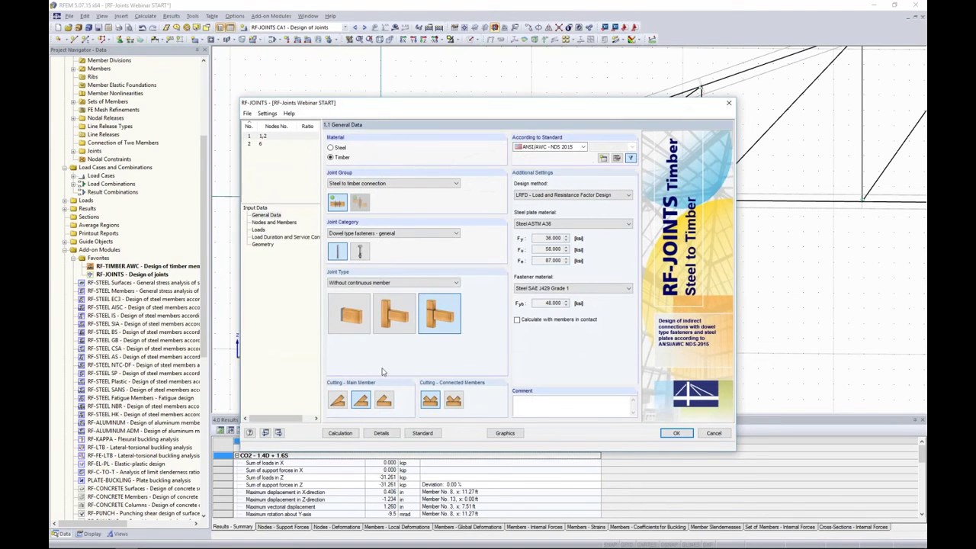
click(340, 433)
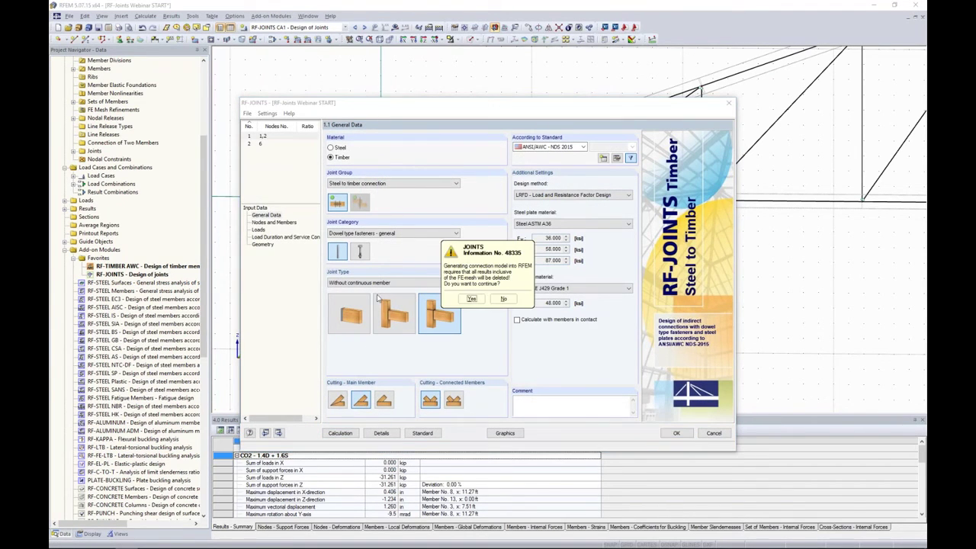
click(471, 298)
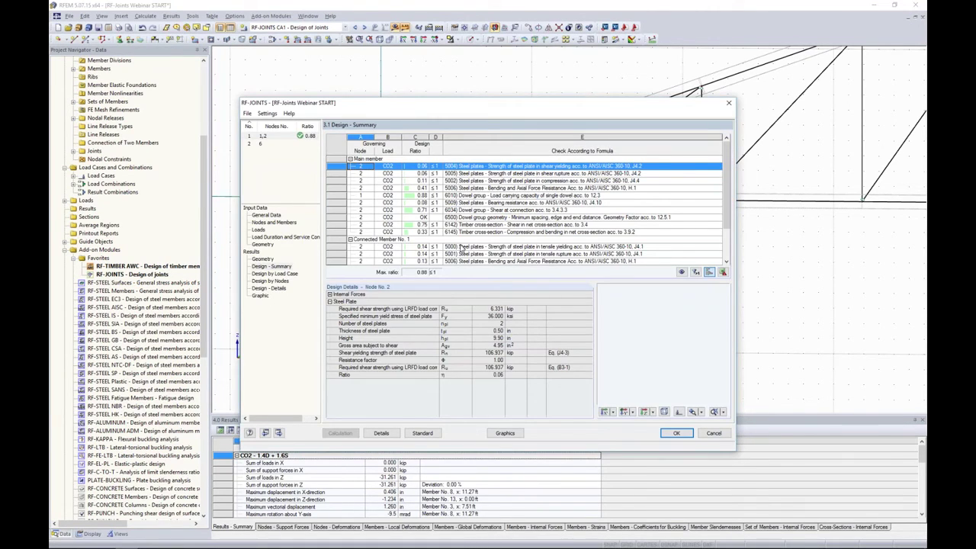
Inspect the design details of the main member's single dowel load carrying capacity check, and return to the truss model
click(424, 196)
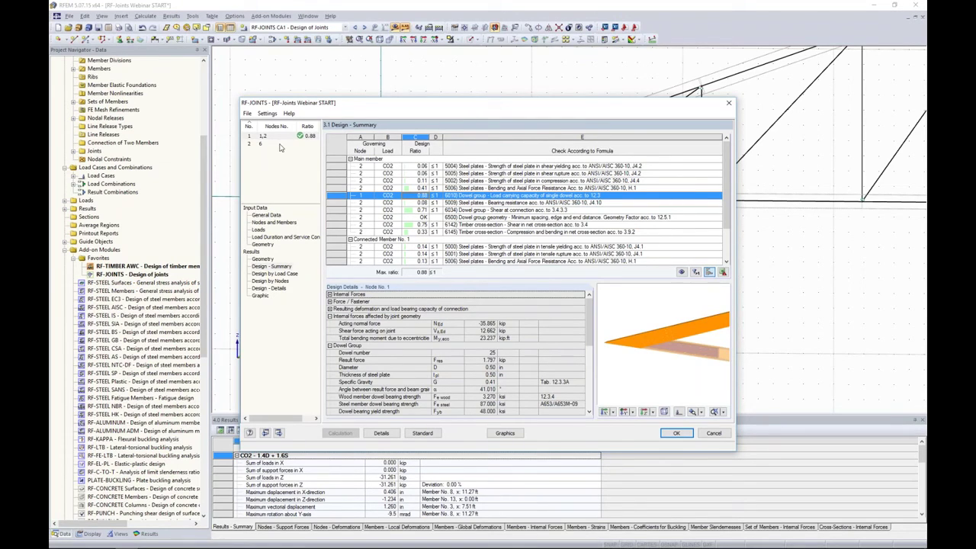
click(687, 437)
scroll(666, 328, down, 3)
middle_drag(596, 304, 467, 295)
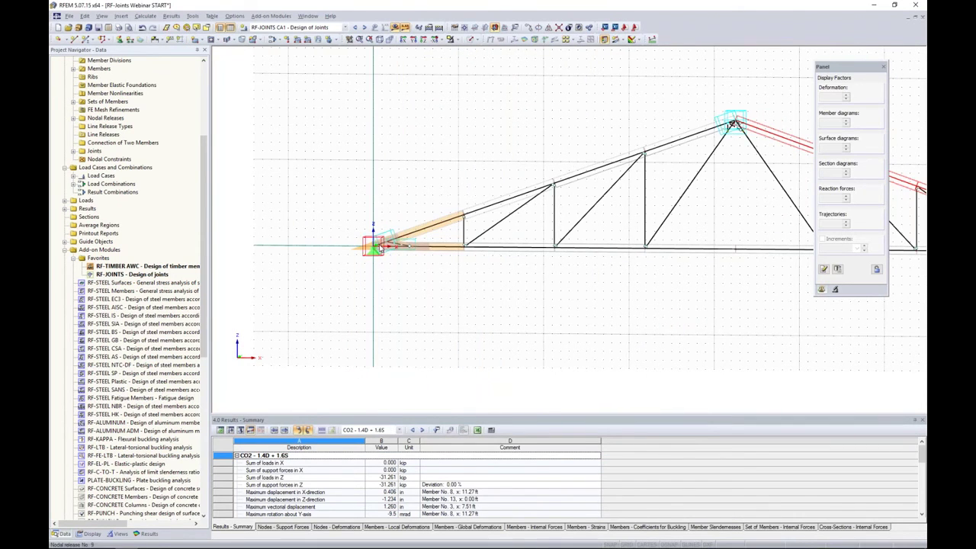
middle_drag(601, 290, 450, 282)
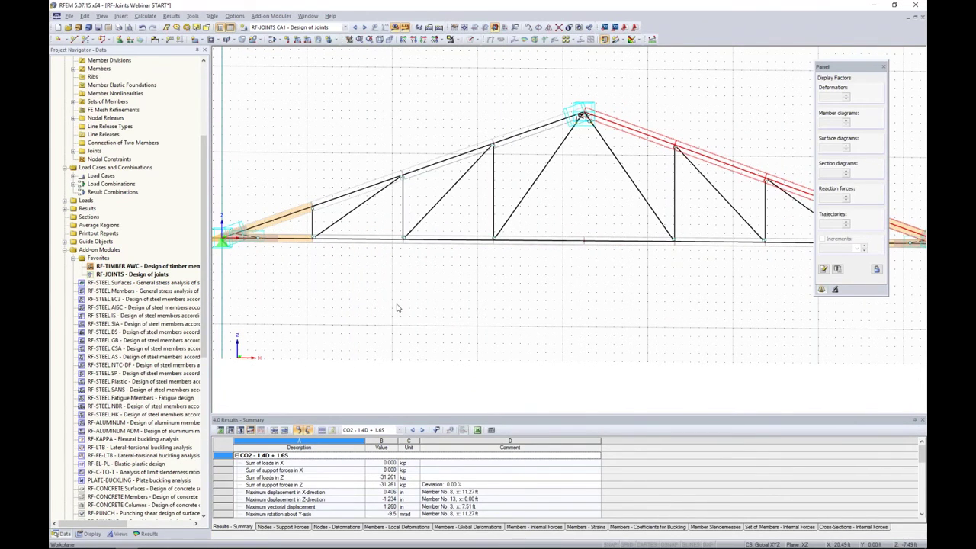
Switch to the open Glulam Beams model and bring its model data into view in the project navigator
click(306, 16)
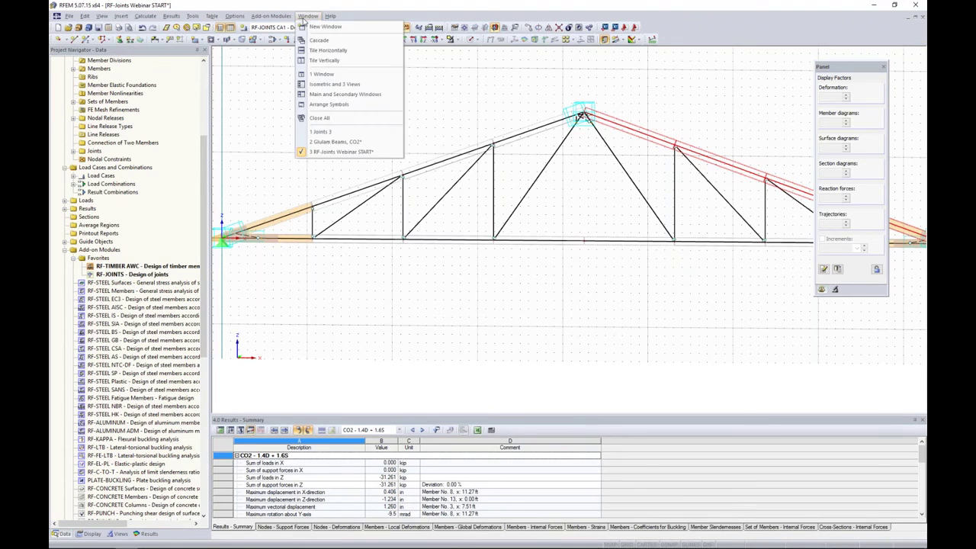
click(330, 142)
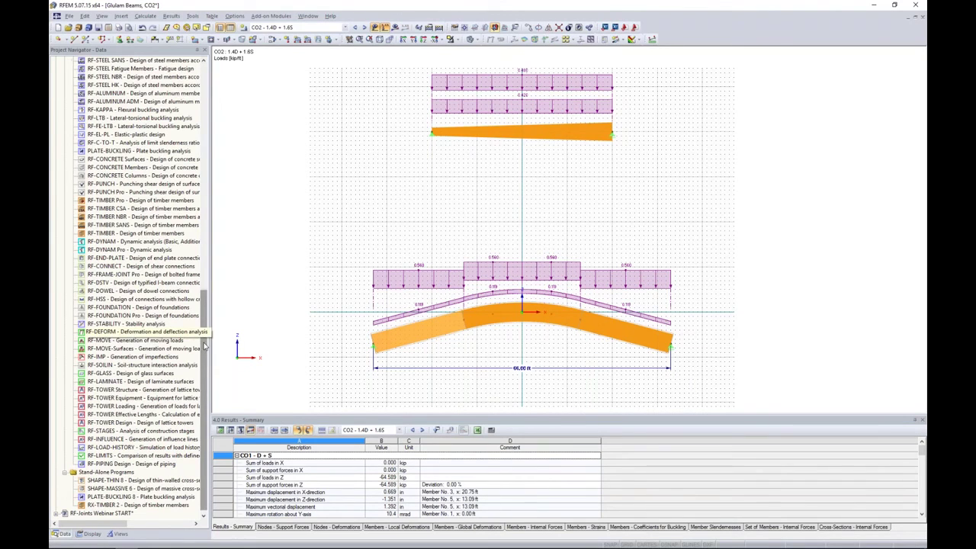
scroll(204, 356, up, 20)
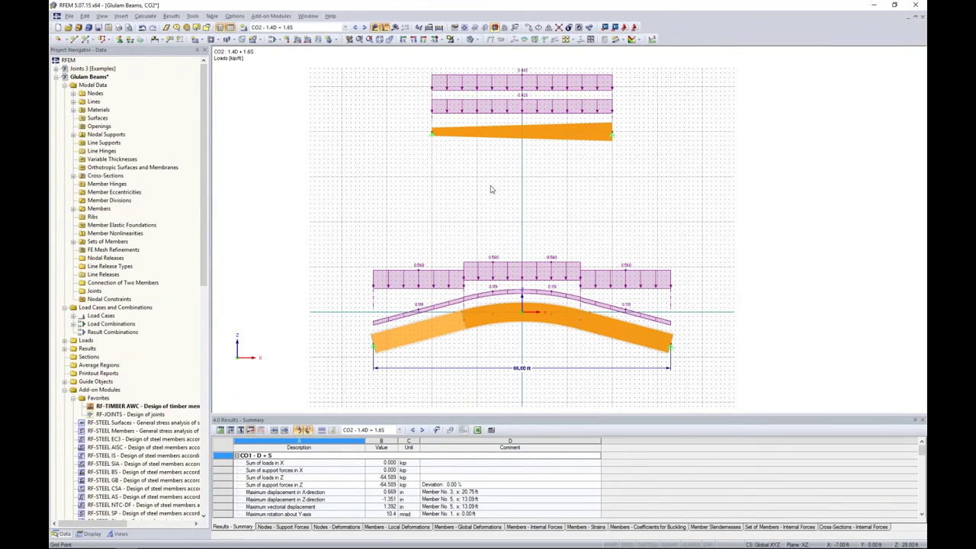
Inspect the start and end cross-section properties of the tapered glulam beam, leaving the member unmodified
double_click(504, 135)
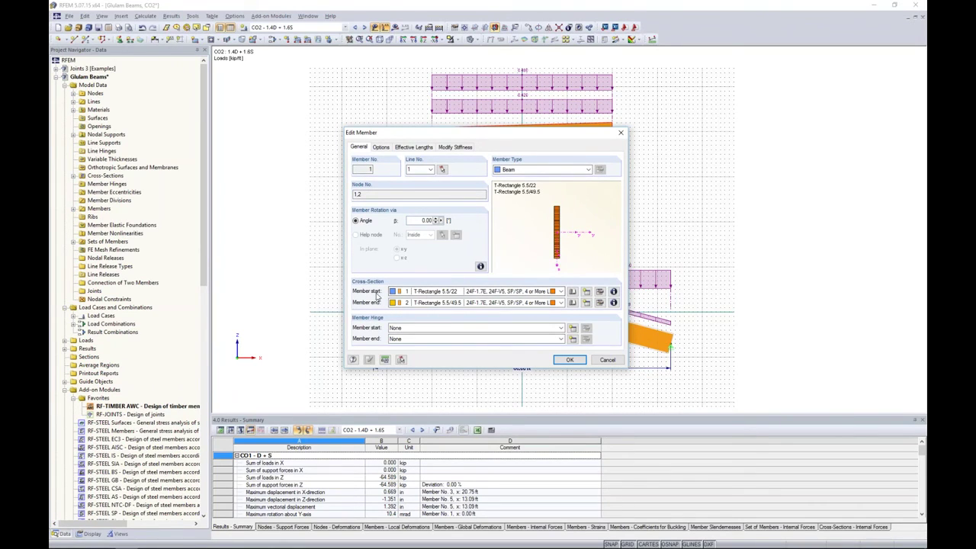
click(613, 292)
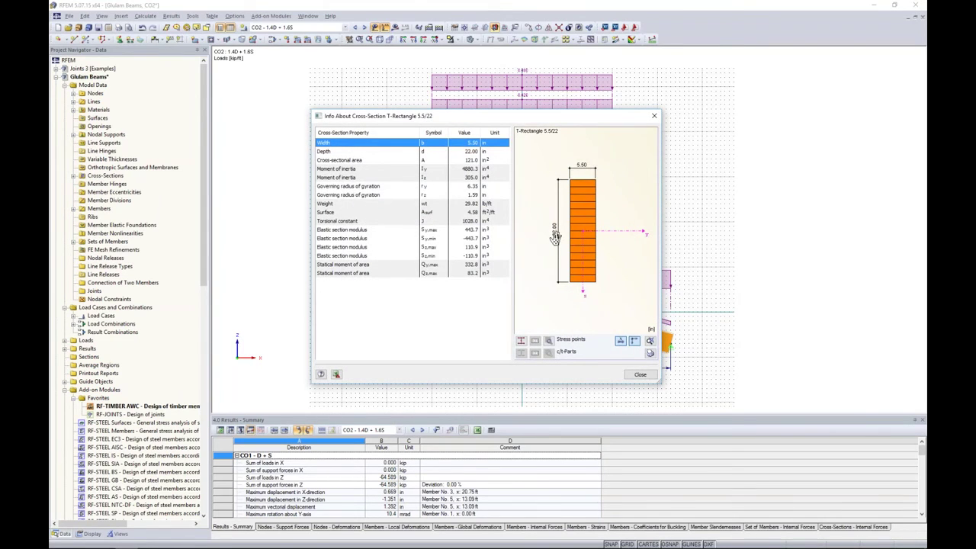
click(639, 374)
click(613, 302)
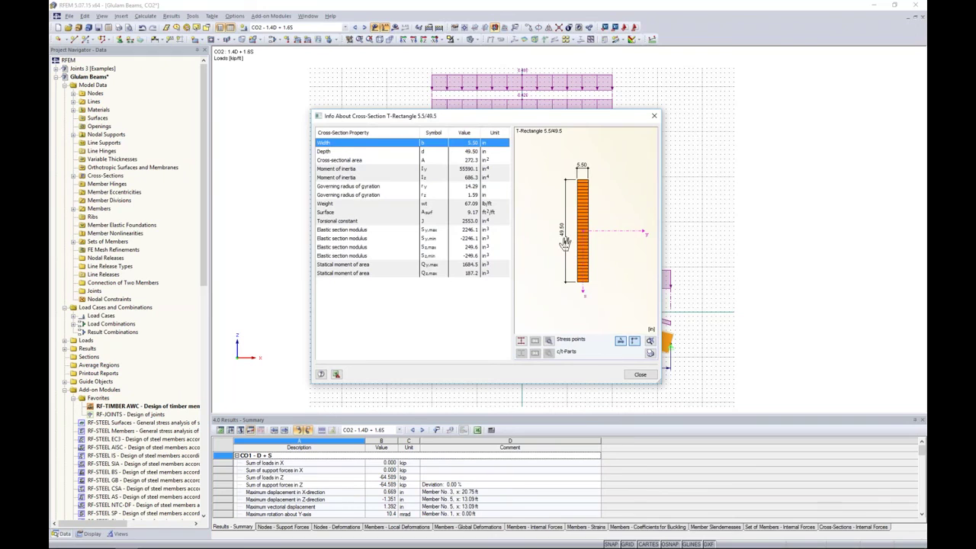
click(639, 374)
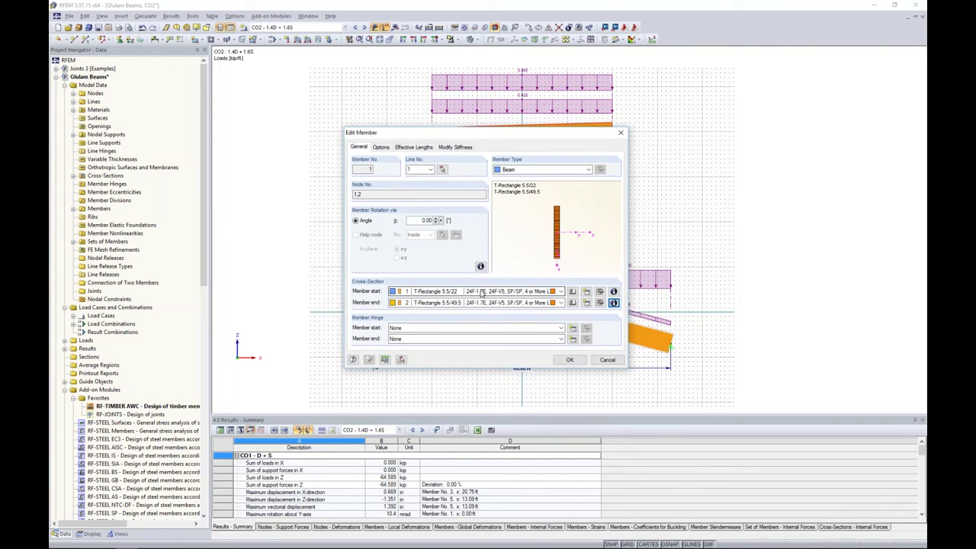
click(602, 360)
middle_drag(548, 359, 546, 307)
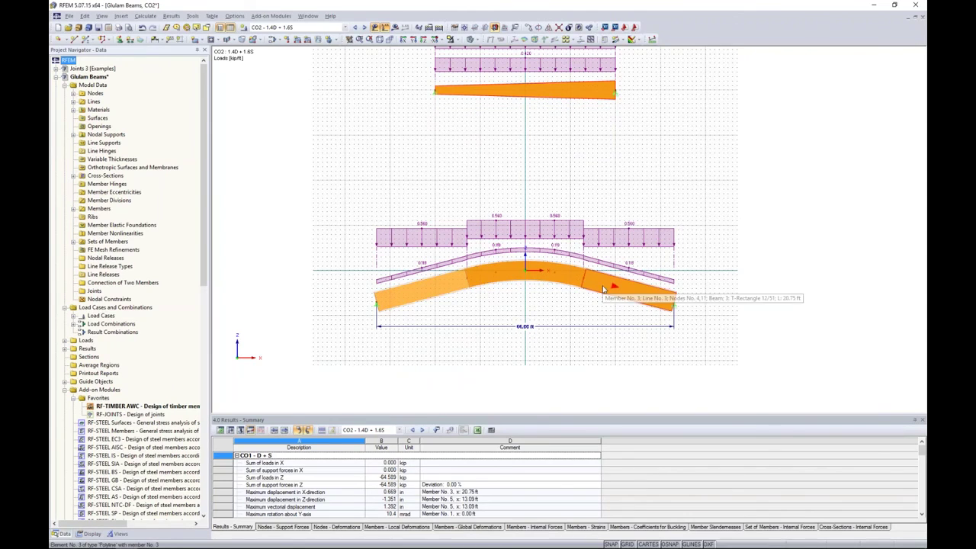
Open the RF-TIMBER AWC design module, view the general data of the CA1 - Tapered Glulam case, and close the module
scroll(448, 289, up, 2)
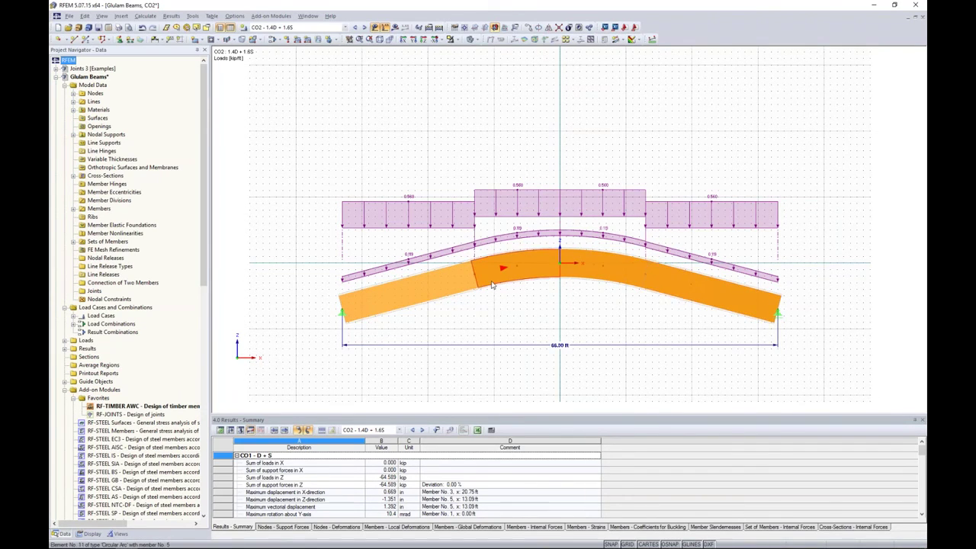
double_click(133, 407)
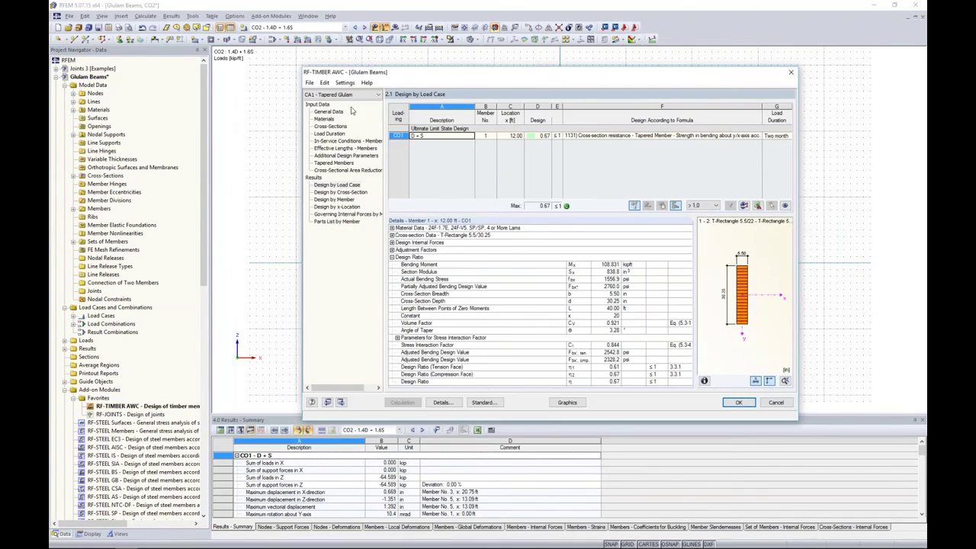
click(340, 112)
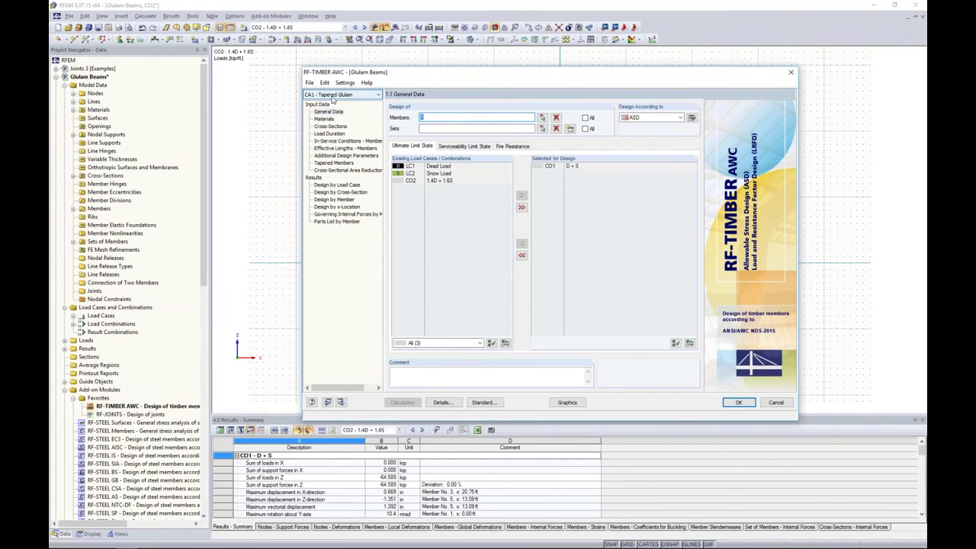
drag(437, 77, 412, 103)
click(721, 429)
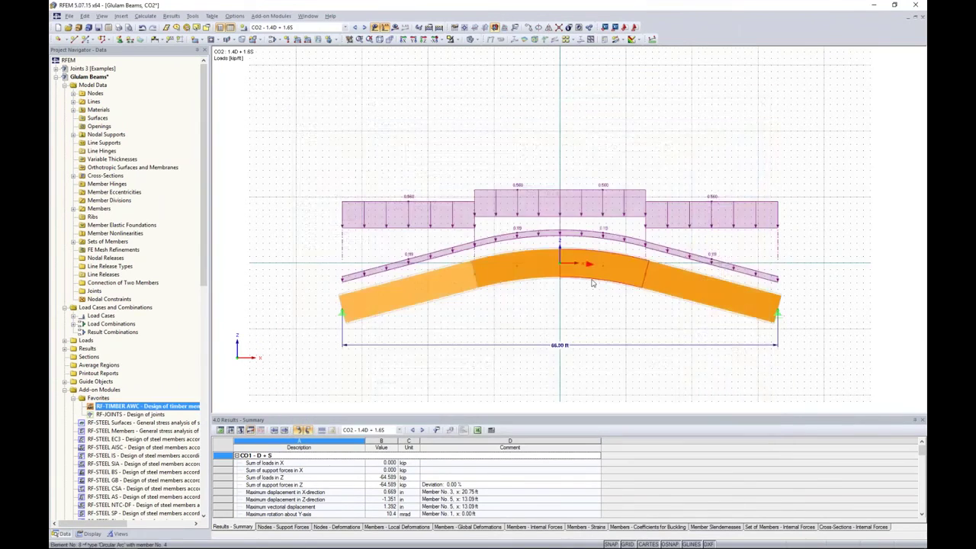
Reopen RF-TIMBER AWC and compare the general data of CA1 - Tapered Glulam and CA2 - Curved Glulam, ending on CA1
double_click(157, 404)
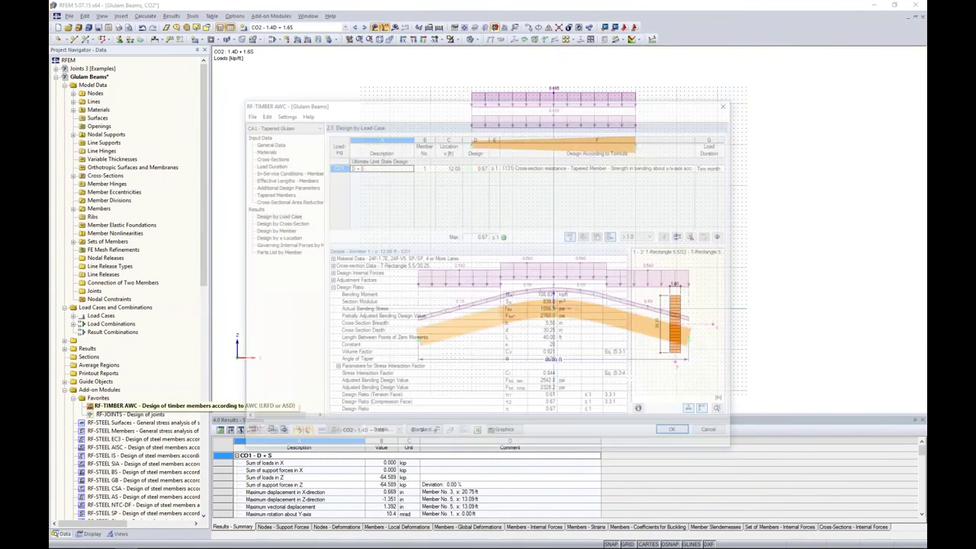
click(275, 143)
click(275, 126)
click(273, 139)
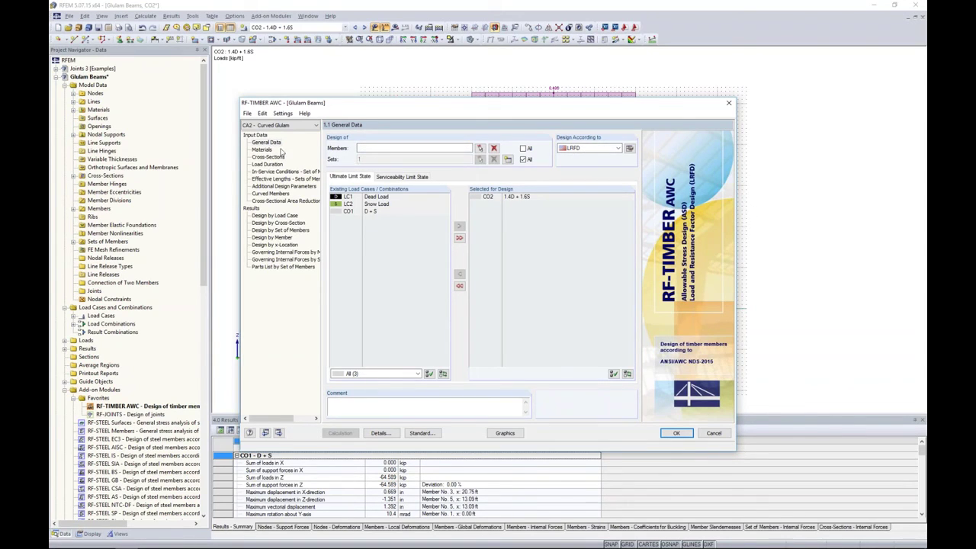
click(276, 126)
click(275, 135)
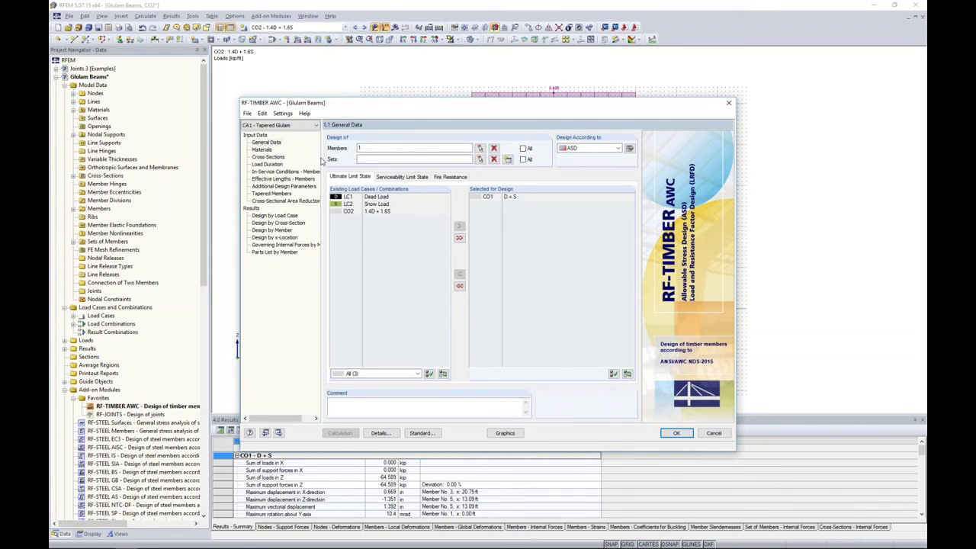
Inspect the load durations of CA1 and the radial stress loading condition options for the dead load, keeping the current selection
click(267, 164)
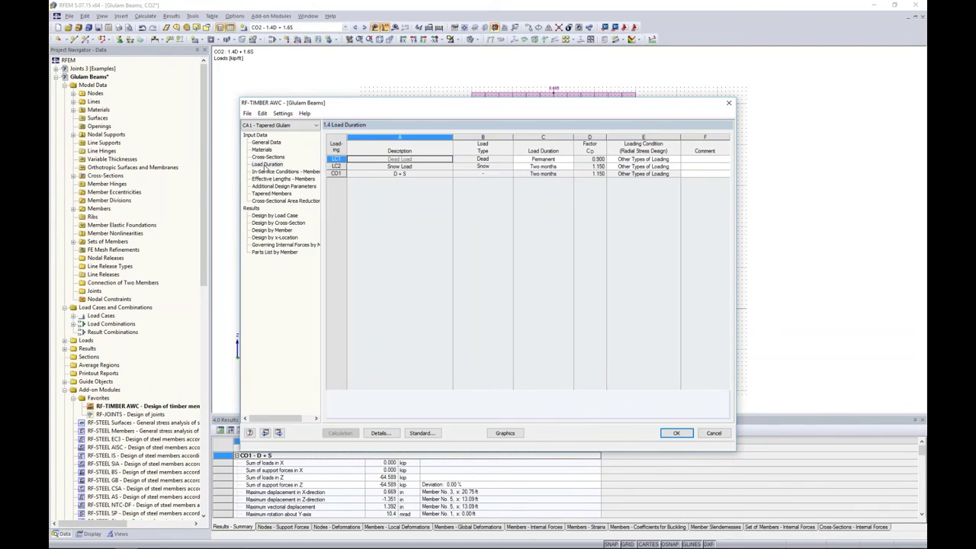
click(667, 159)
click(676, 159)
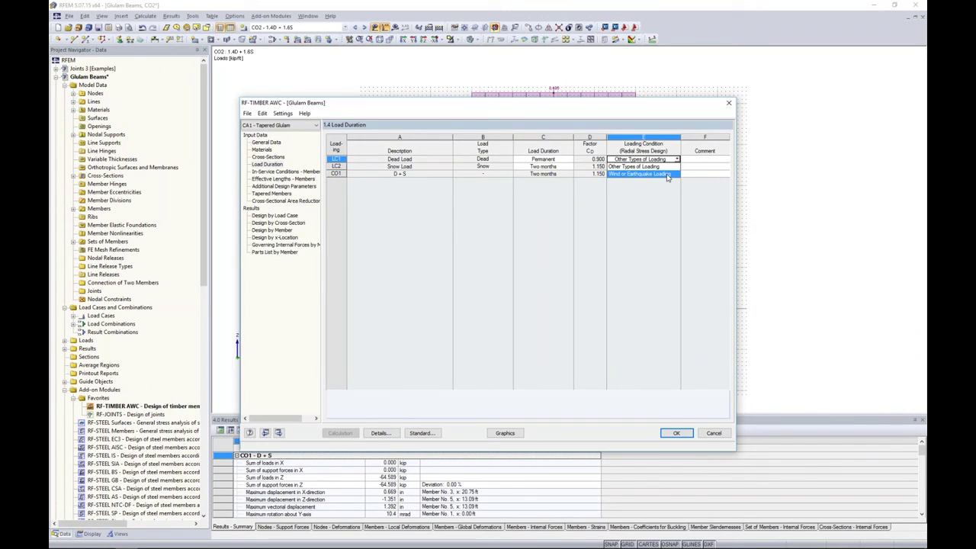
click(667, 196)
Check the tapered member's grain parallel to edge setting, and consult the Glulam Tapered Members slide in the PowerPoint slide show
click(275, 194)
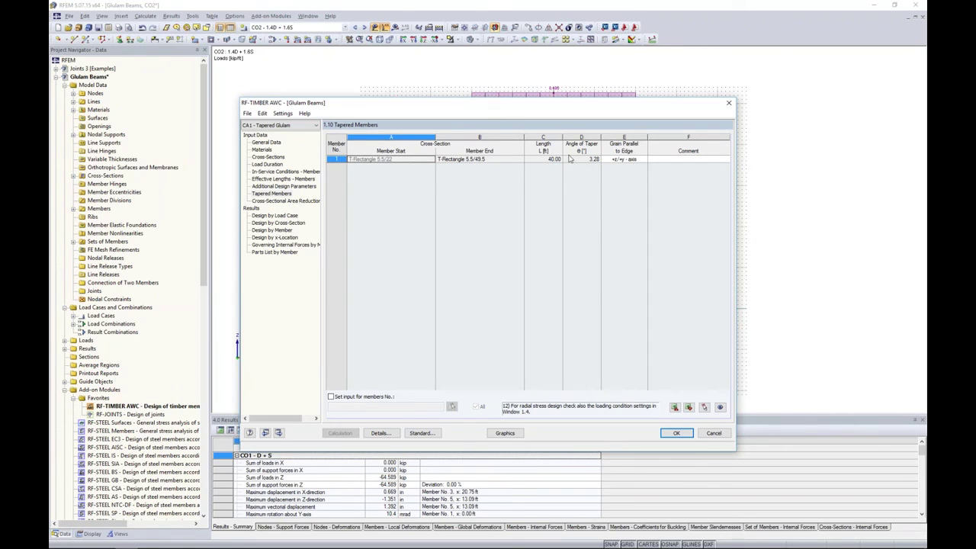
click(623, 159)
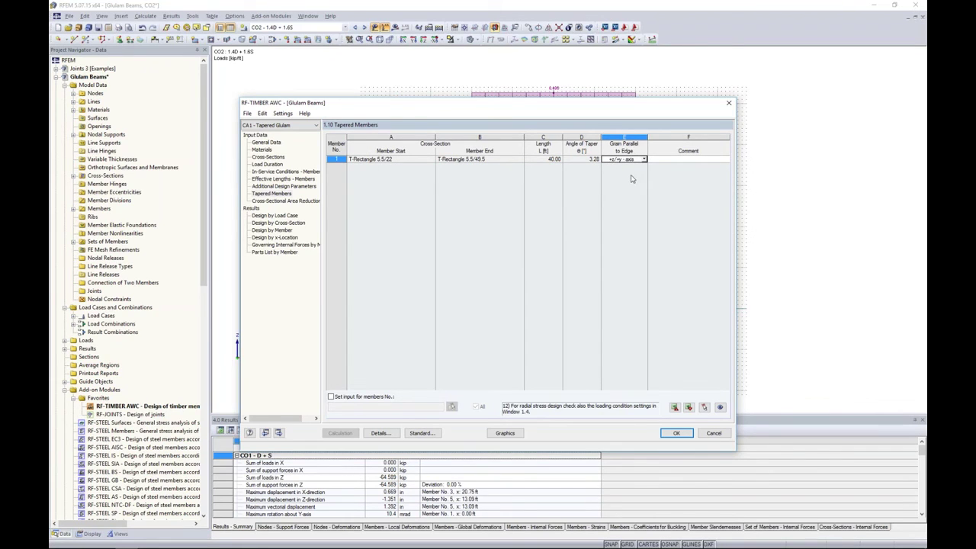
key(alt+Tab)
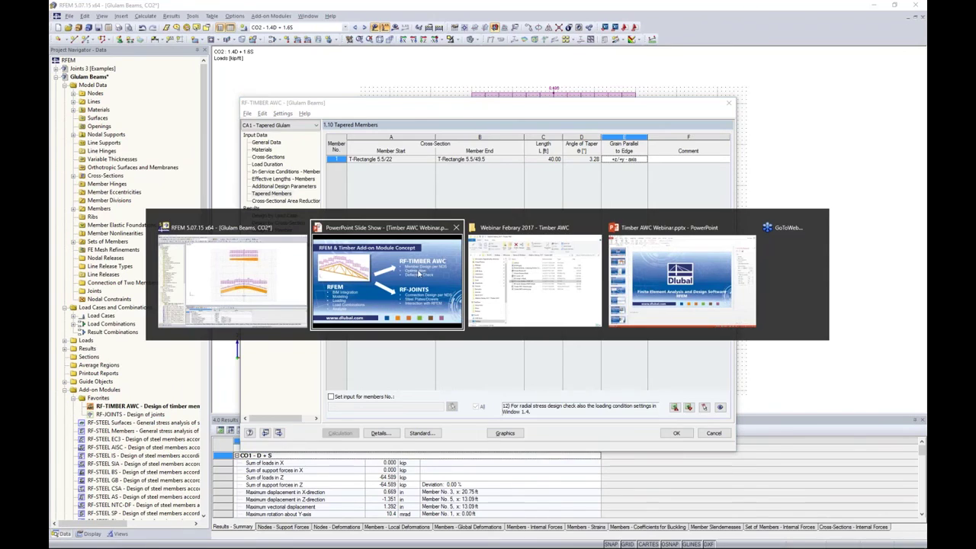
key(Right)
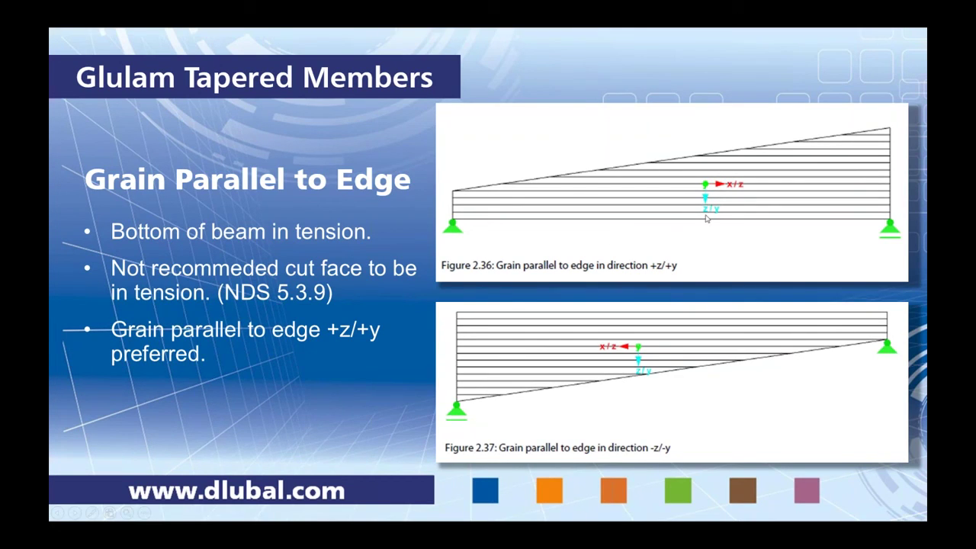
Return to RFEM and view the grain parallel to edge options for the tapered member, leaving the setting as is
key(alt+Tab)
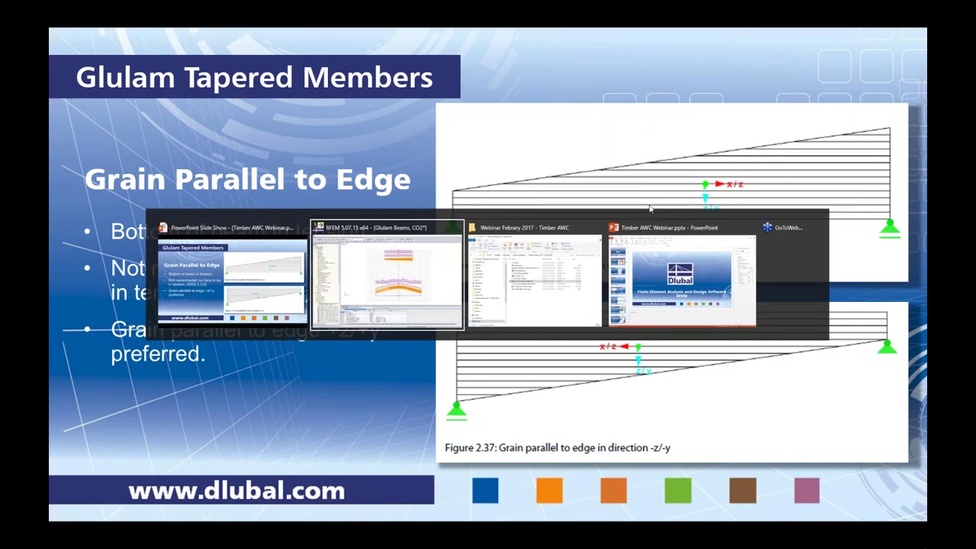
click(433, 266)
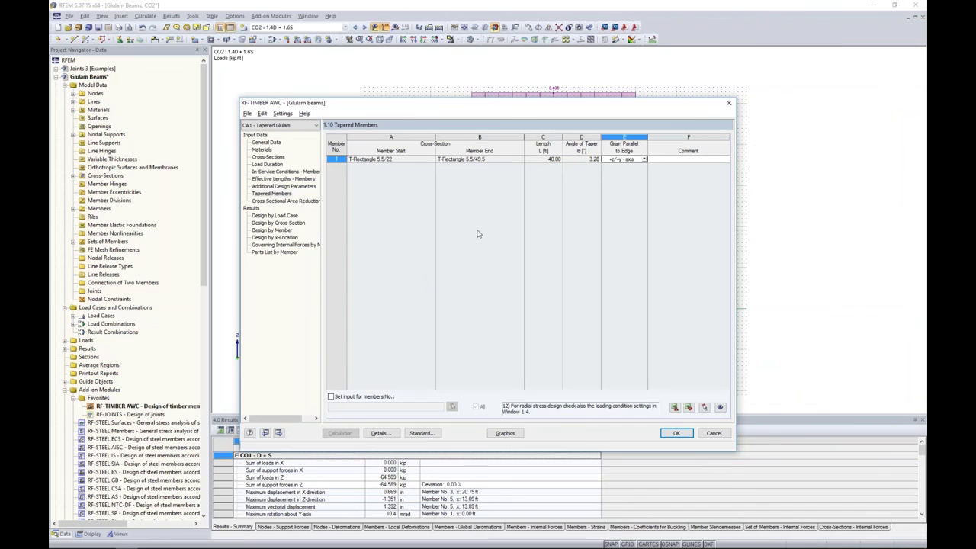
click(645, 160)
click(644, 160)
Examine the tapered member's shear and bending design details by member, widening the details column to read the equation references
click(284, 230)
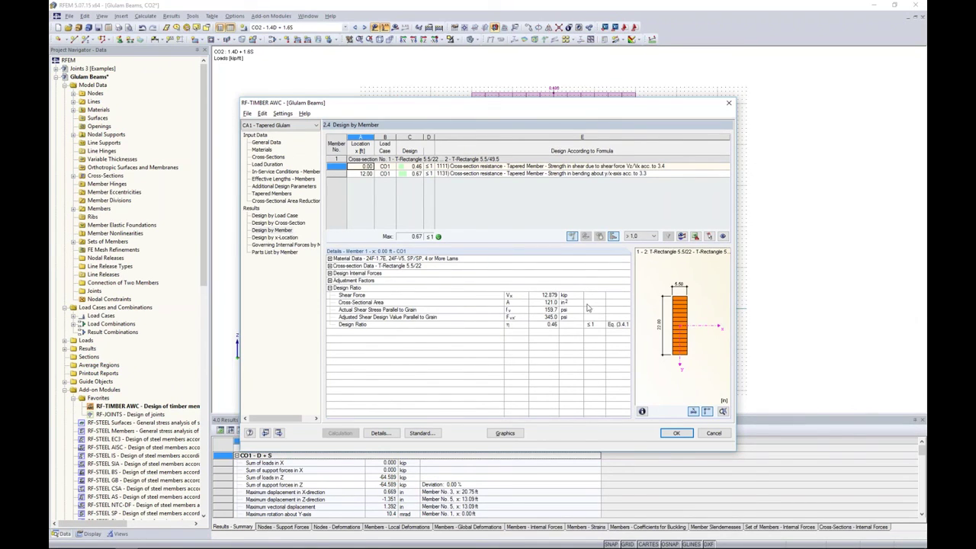
drag(604, 309, 622, 306)
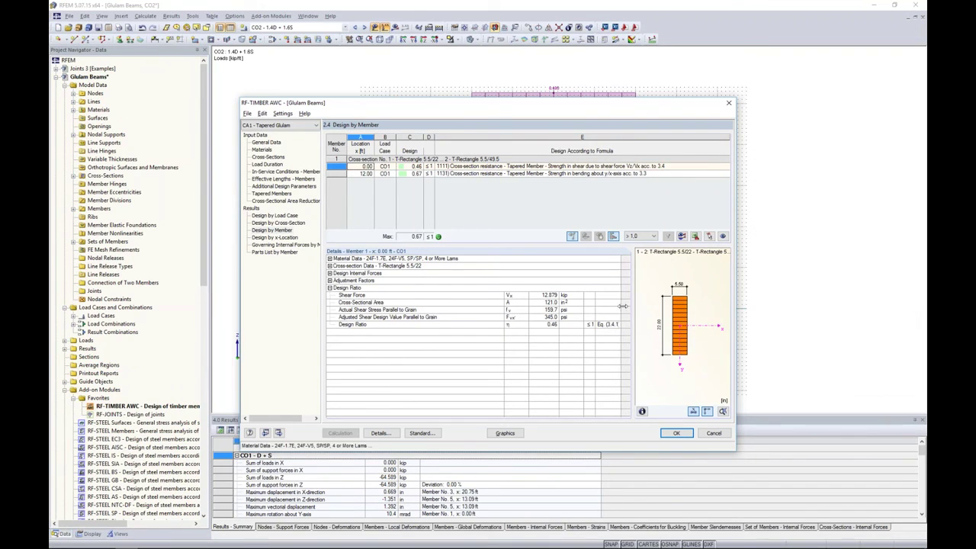
click(604, 174)
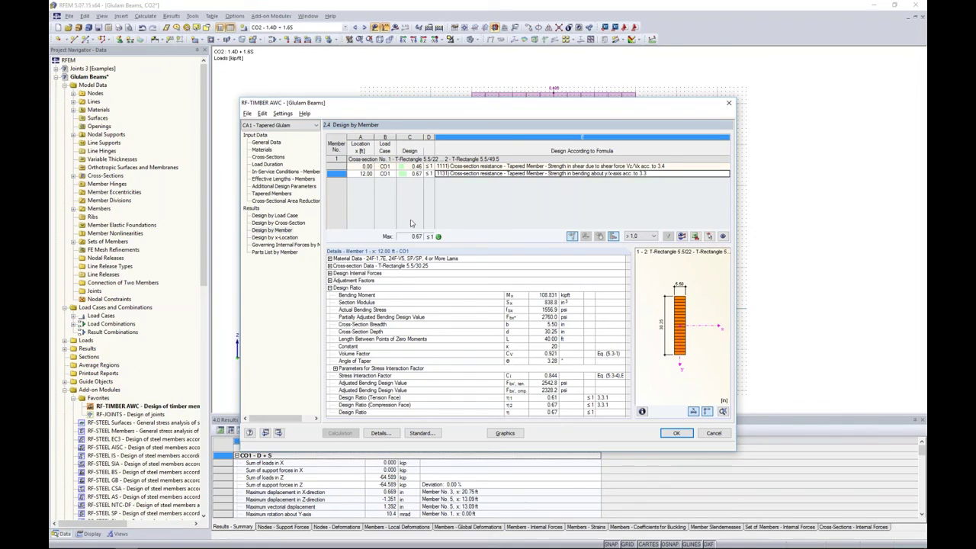
Switch to the CA2 - Curved Glulam case and review its load duration and curved members data
click(301, 125)
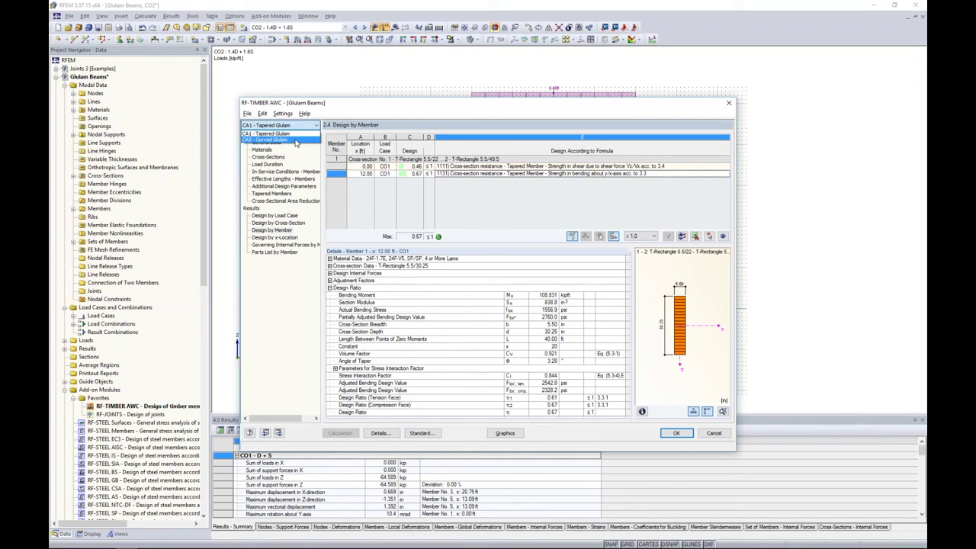
click(295, 141)
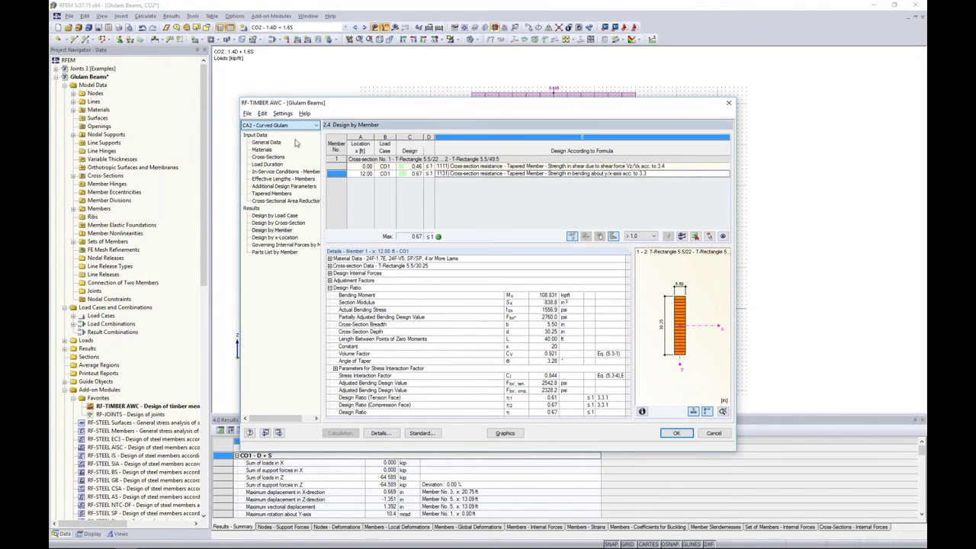
click(268, 164)
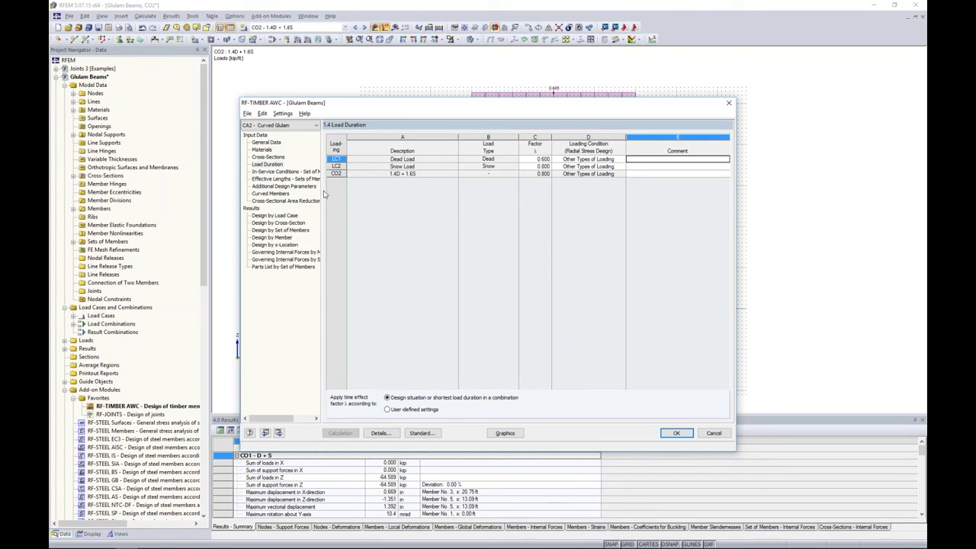
click(268, 195)
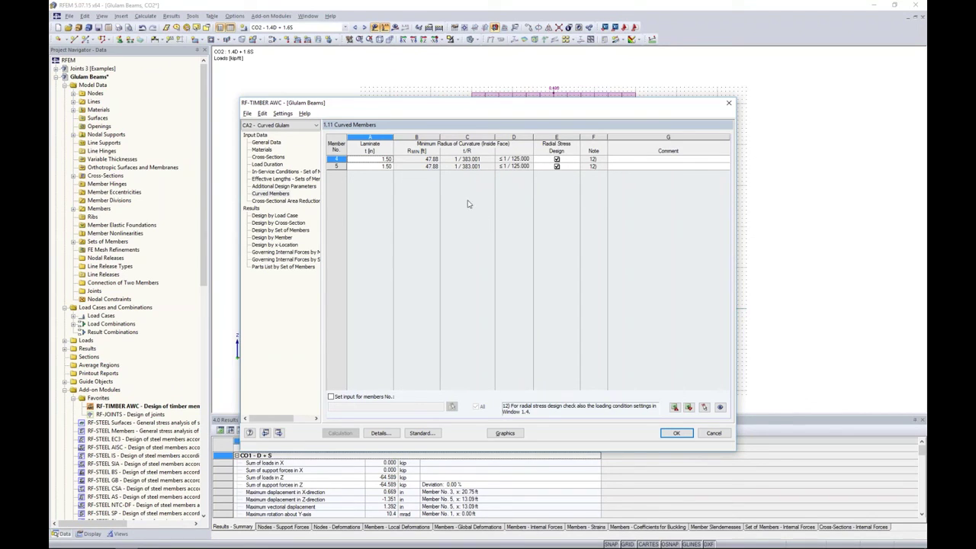
Check the laminate thickness of member 5, keep radial stress design enabled for member 4, and recalculate the curved glulam design
click(376, 165)
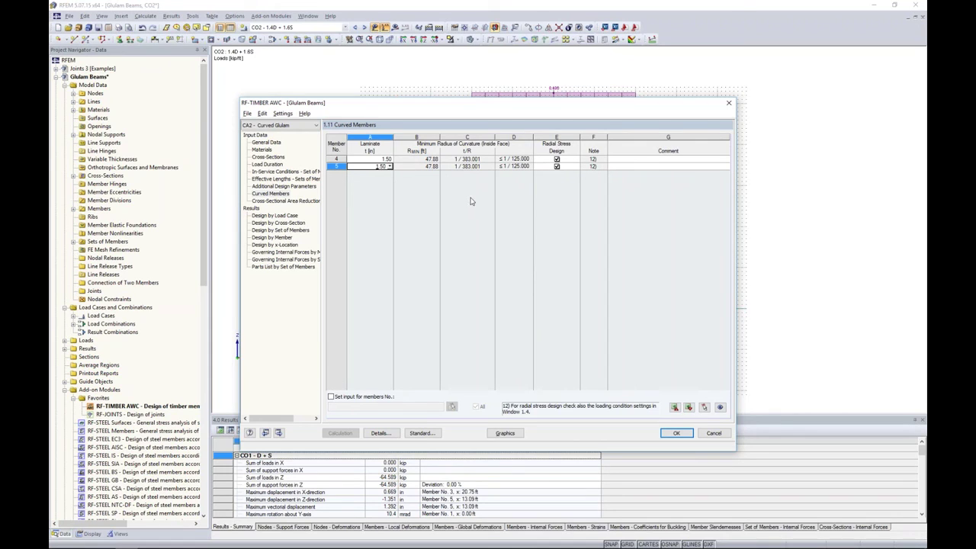
click(557, 159)
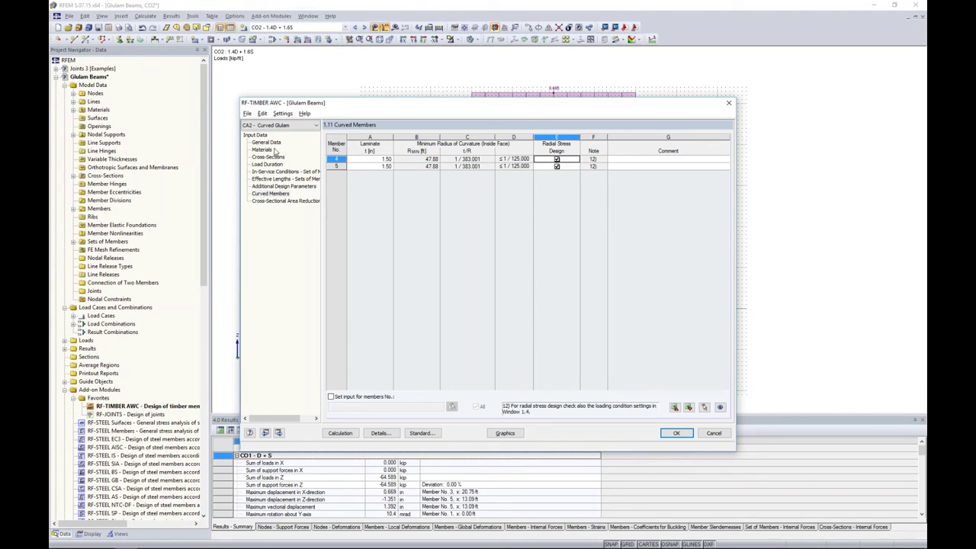
click(340, 433)
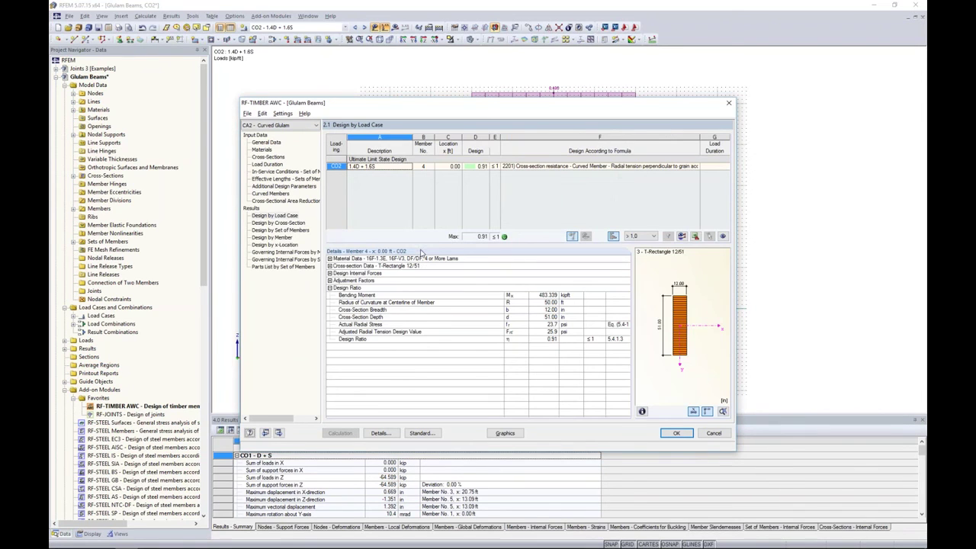
Inspect the curved glulam design results by member, including the bending and compression check details, and close the module with its data accepted
click(287, 238)
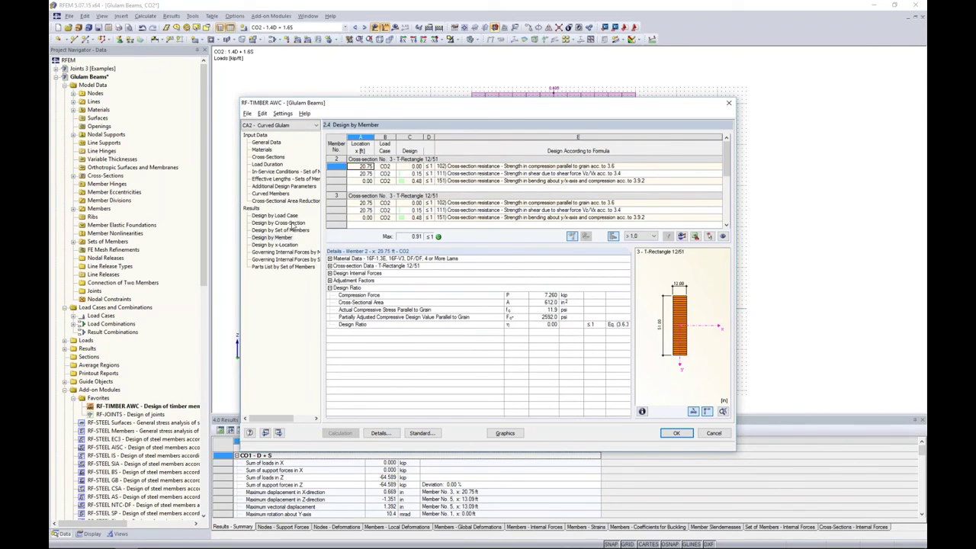
scroll(728, 161, down, 2)
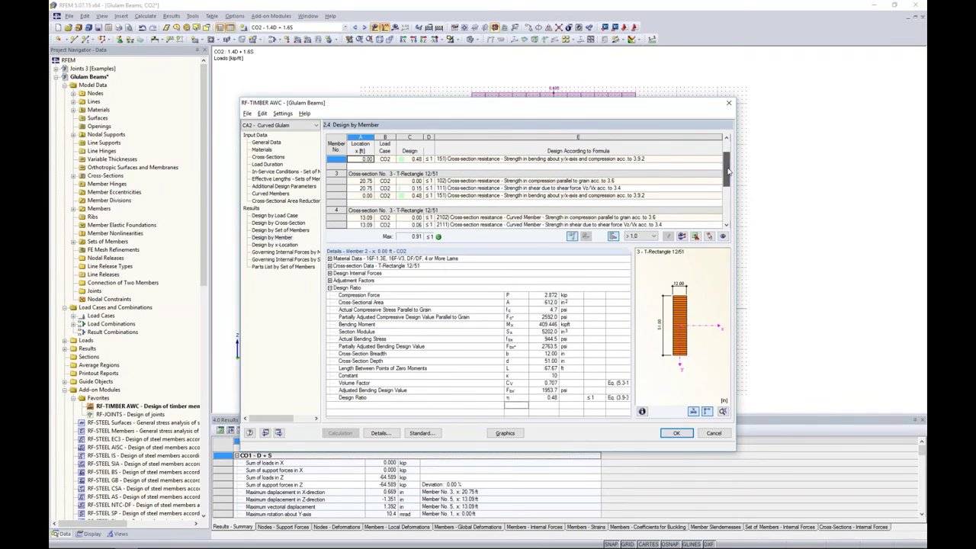
drag(607, 375, 627, 372)
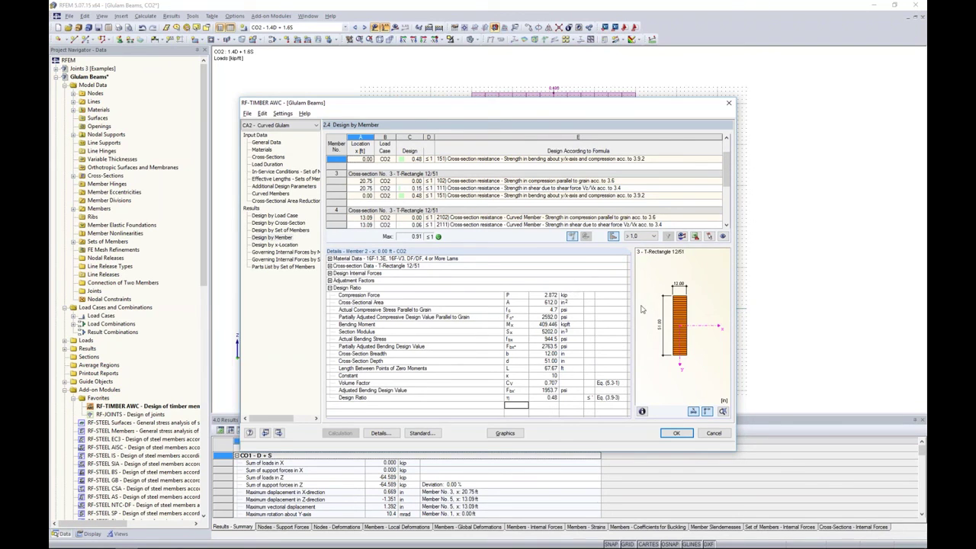
click(675, 433)
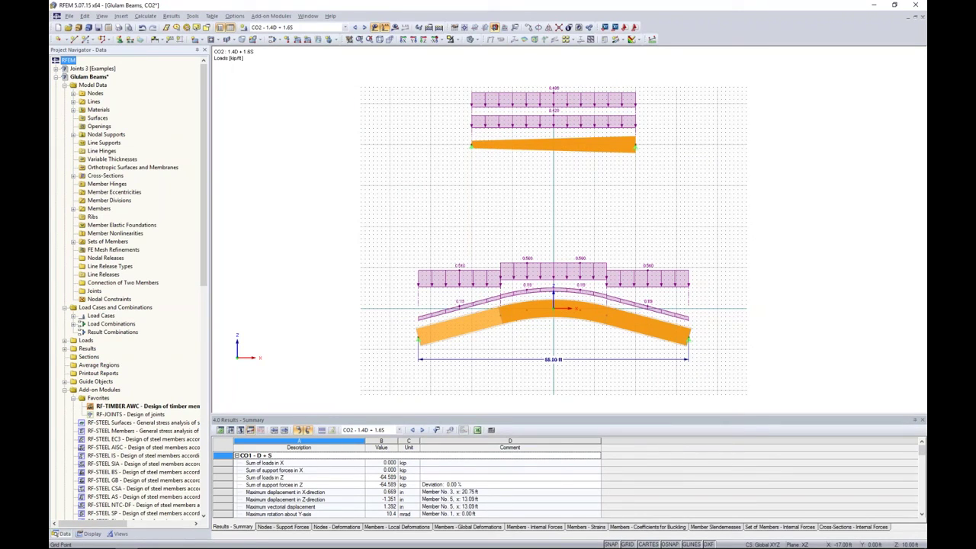
Switch to the PowerPoint slide show and advance to the More Information slide
key(alt+Tab)
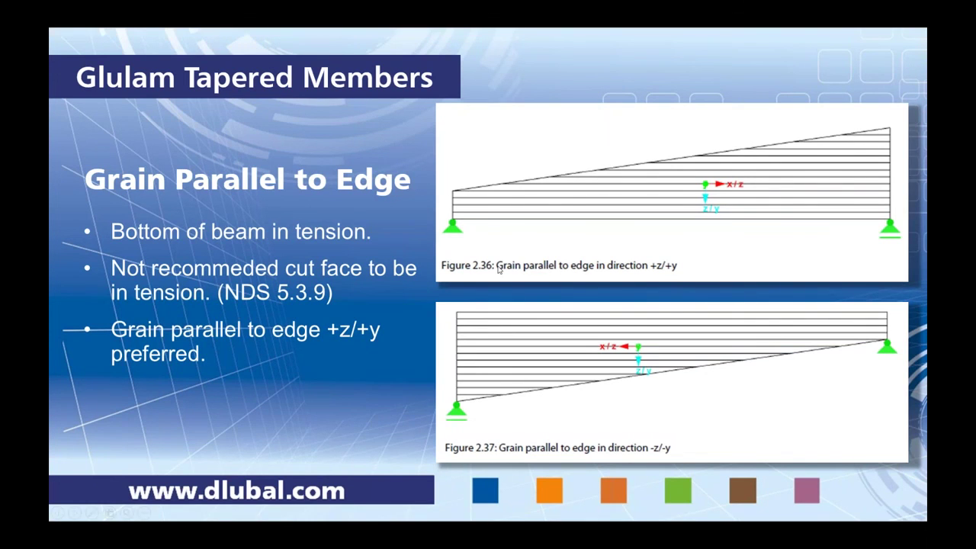
click(499, 266)
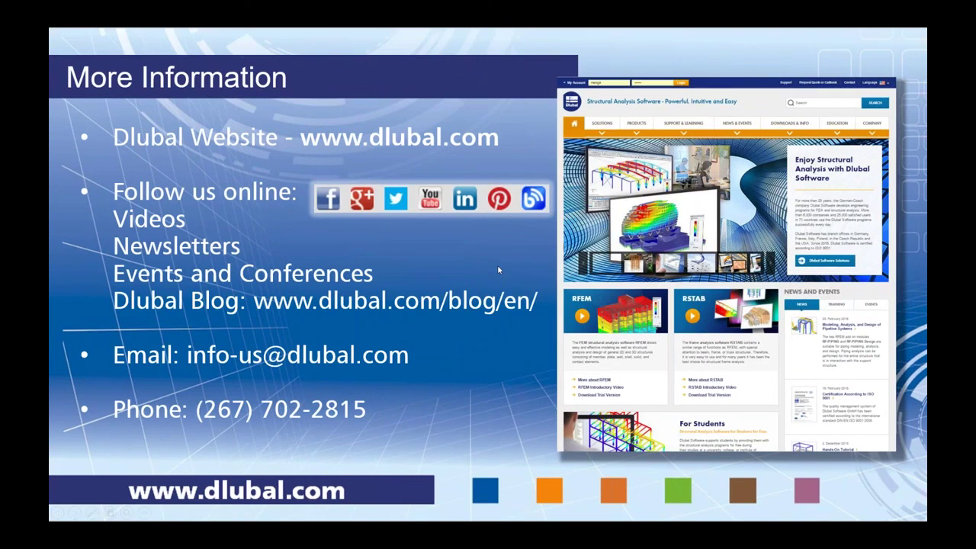